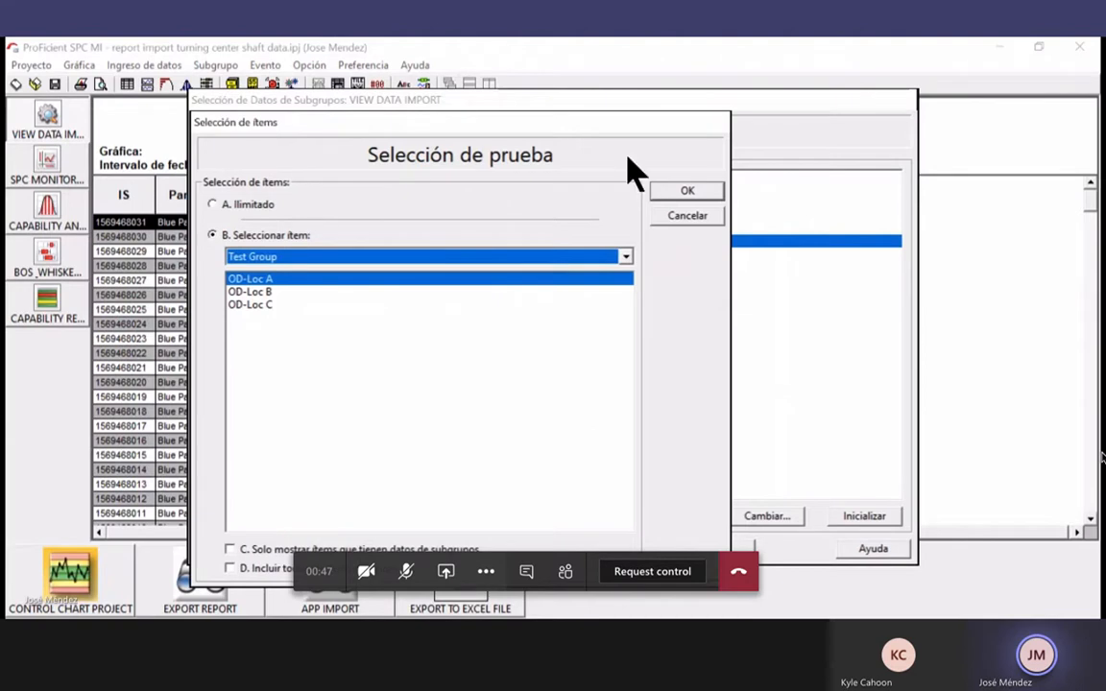
# Dismiss the test selection, reset every item filter to Ilimitado and reload the View Data Import grid
pyautogui.click(686, 217)
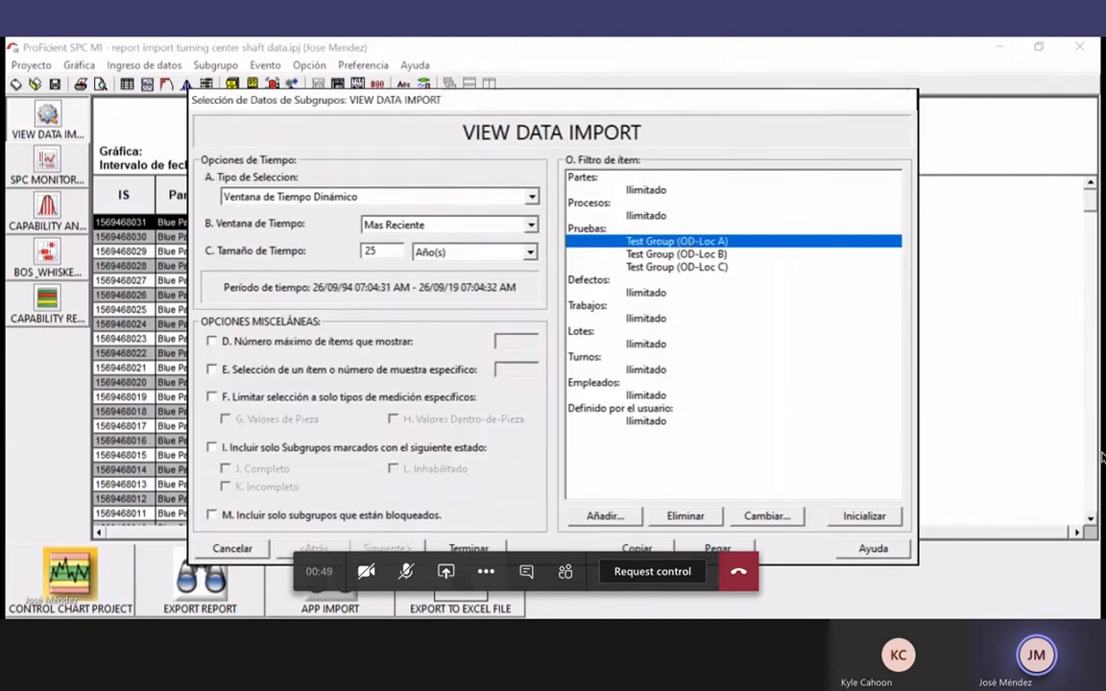
pyautogui.click(865, 516)
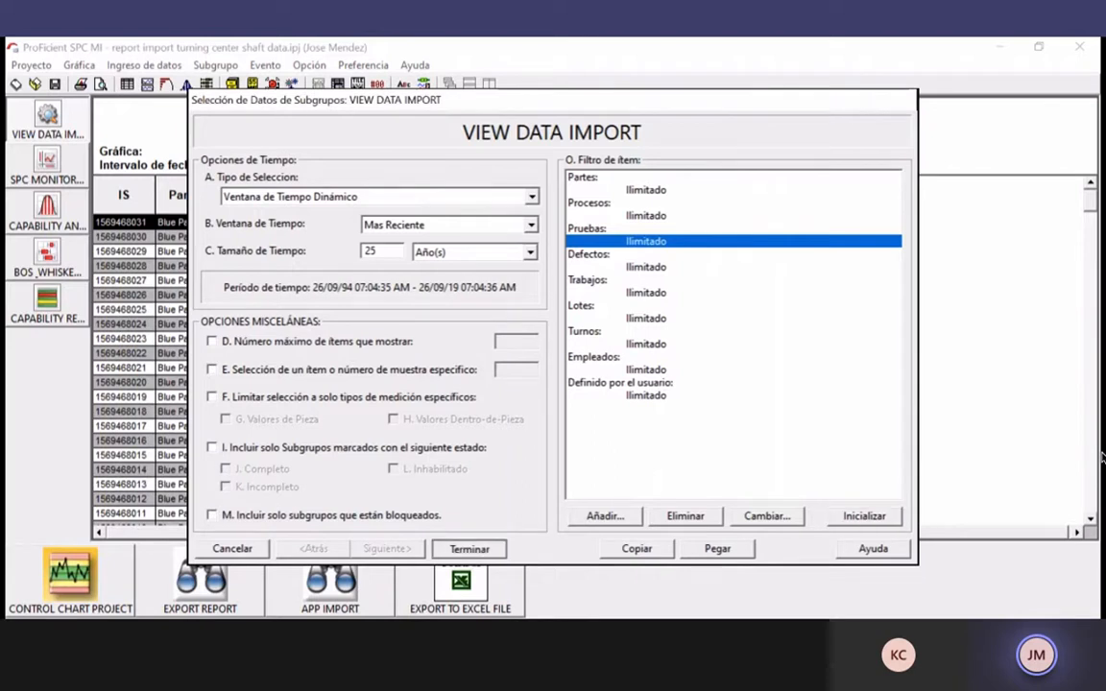
pyautogui.press('Return')
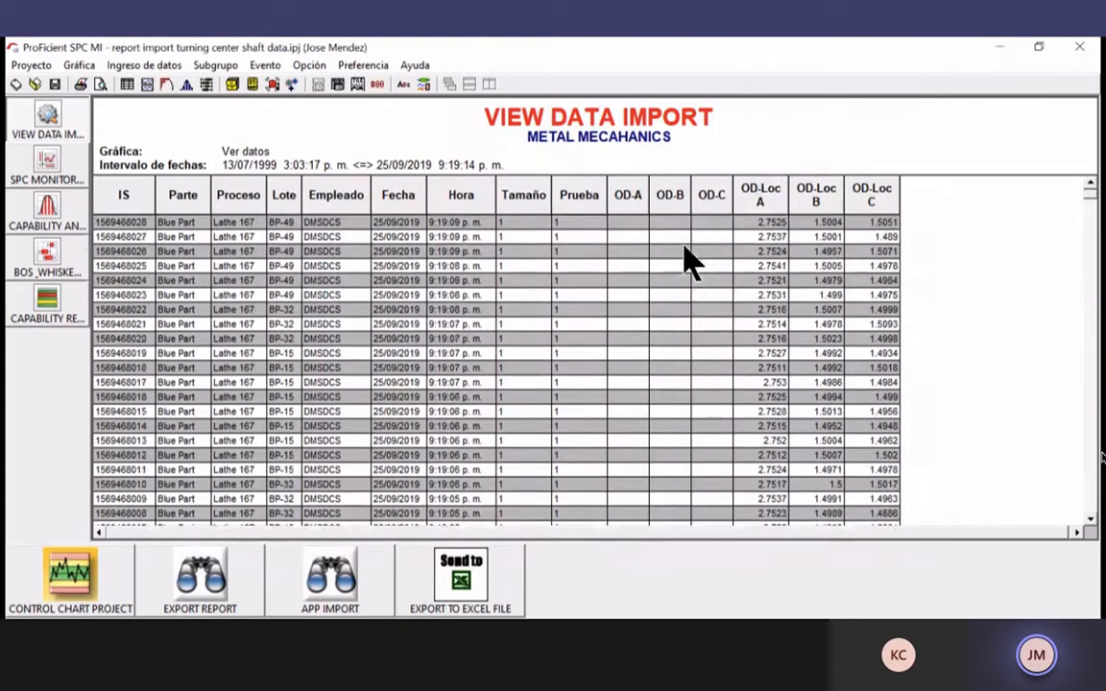
pyautogui.scroll(-18, 684, 259)
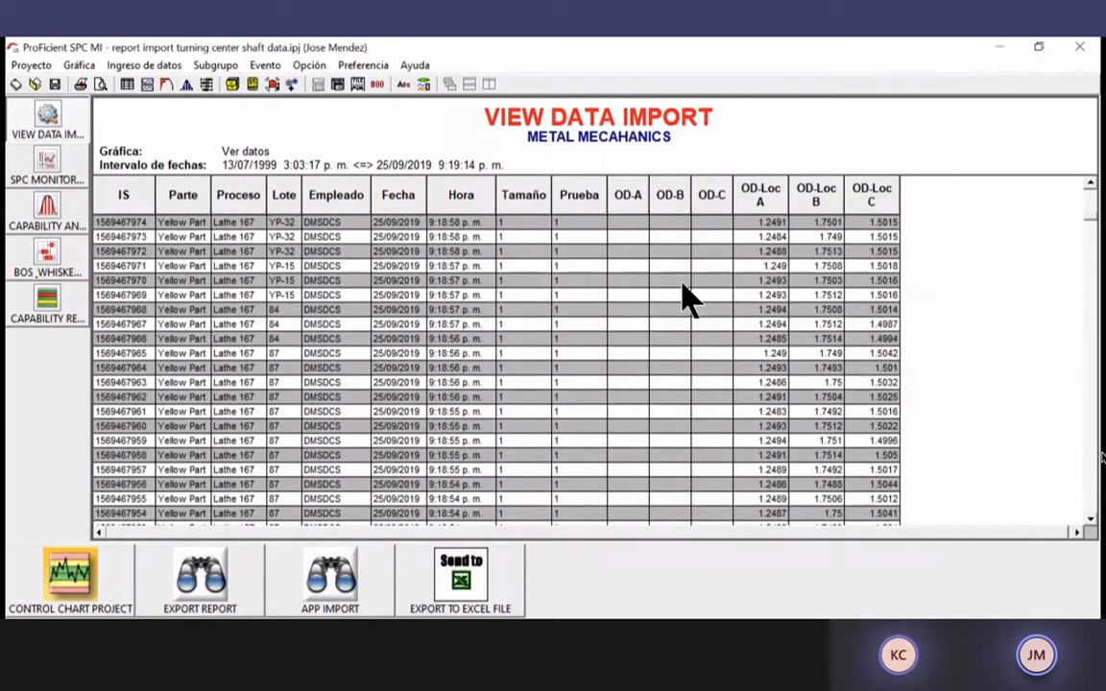
pyautogui.scroll(-20, 683, 297)
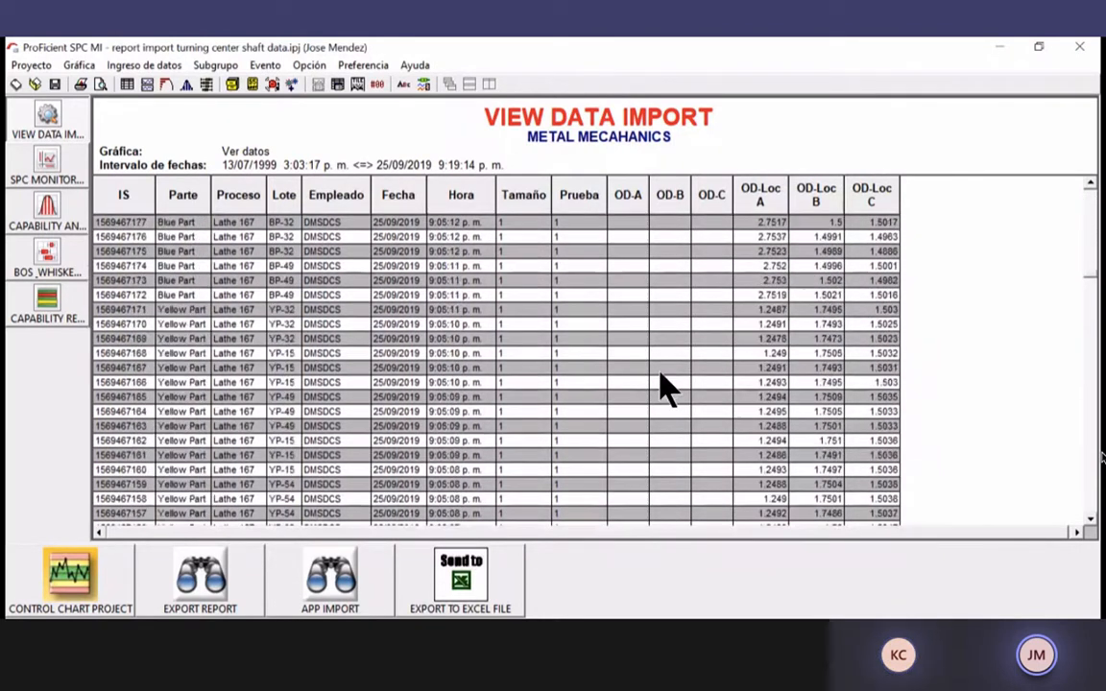
pyautogui.scroll(-20, 669, 389)
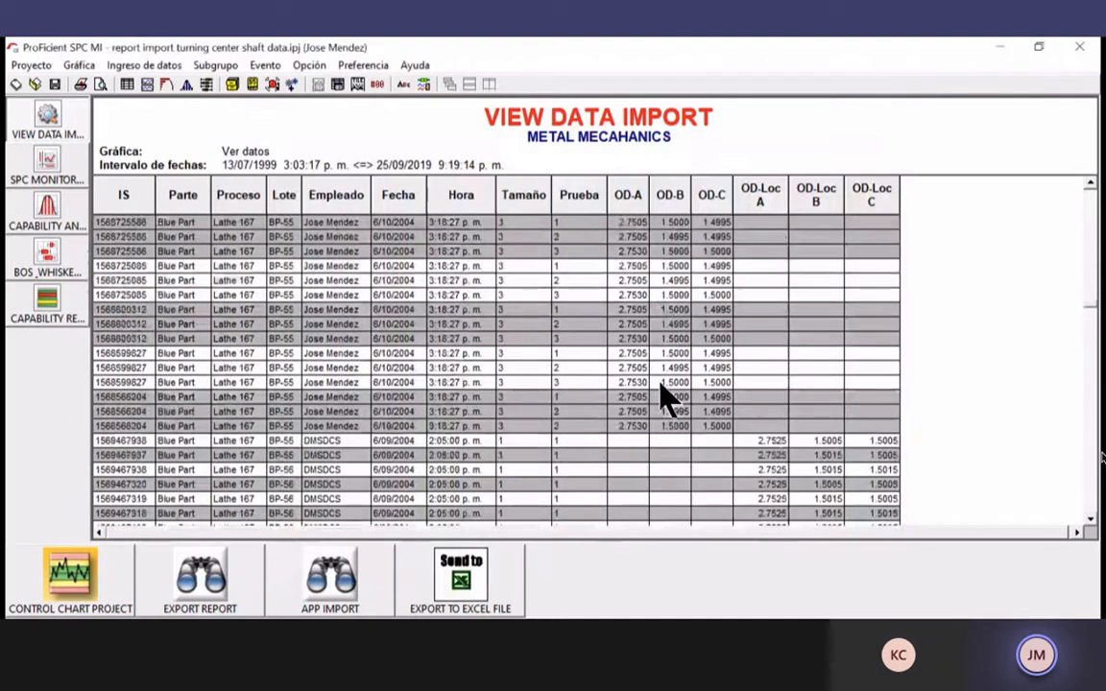
pyautogui.scroll(3, 669, 389)
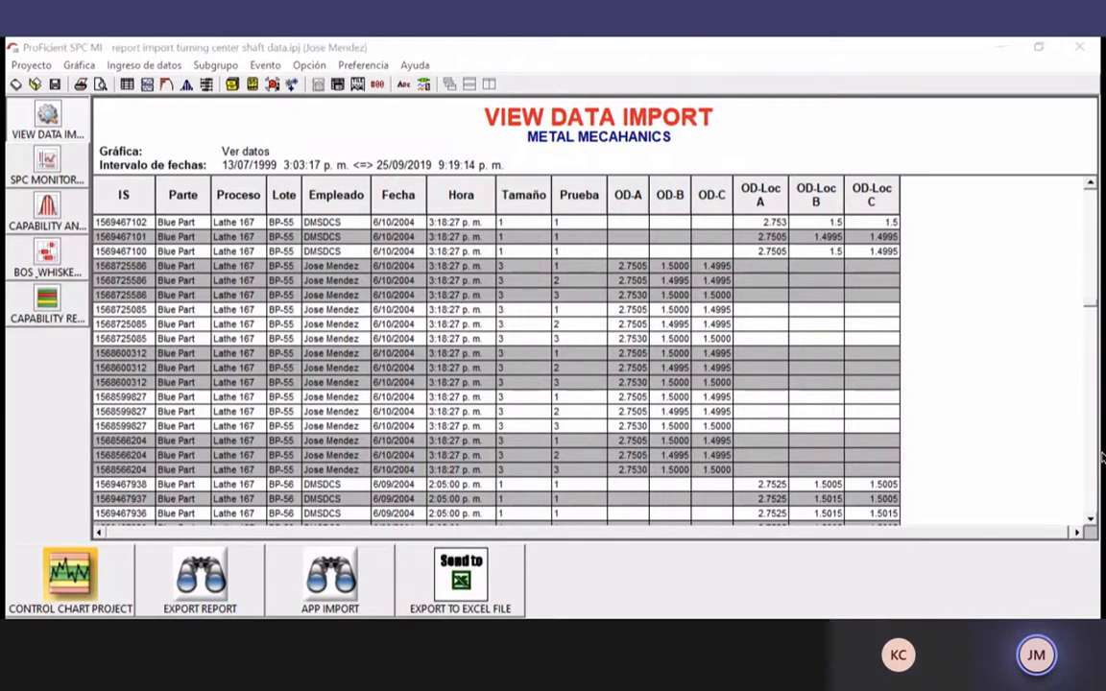
pyautogui.click(1102, 458)
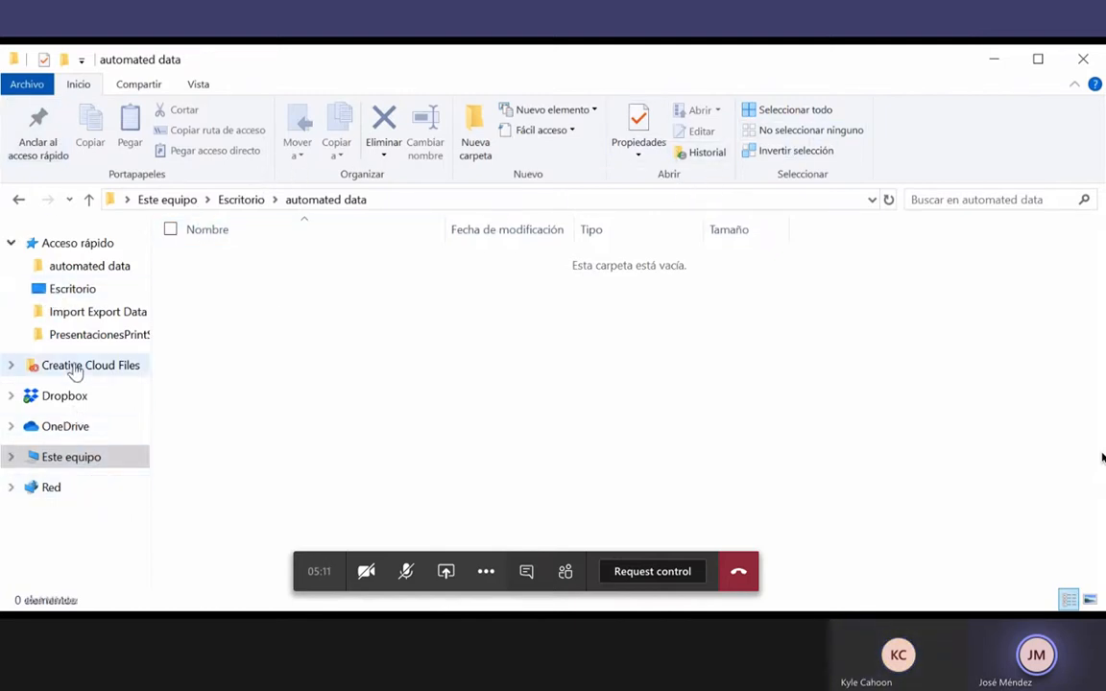
# Return File Explorer to Quick access, browse the recent files and open the file list's context menu
pyautogui.click(16, 206)
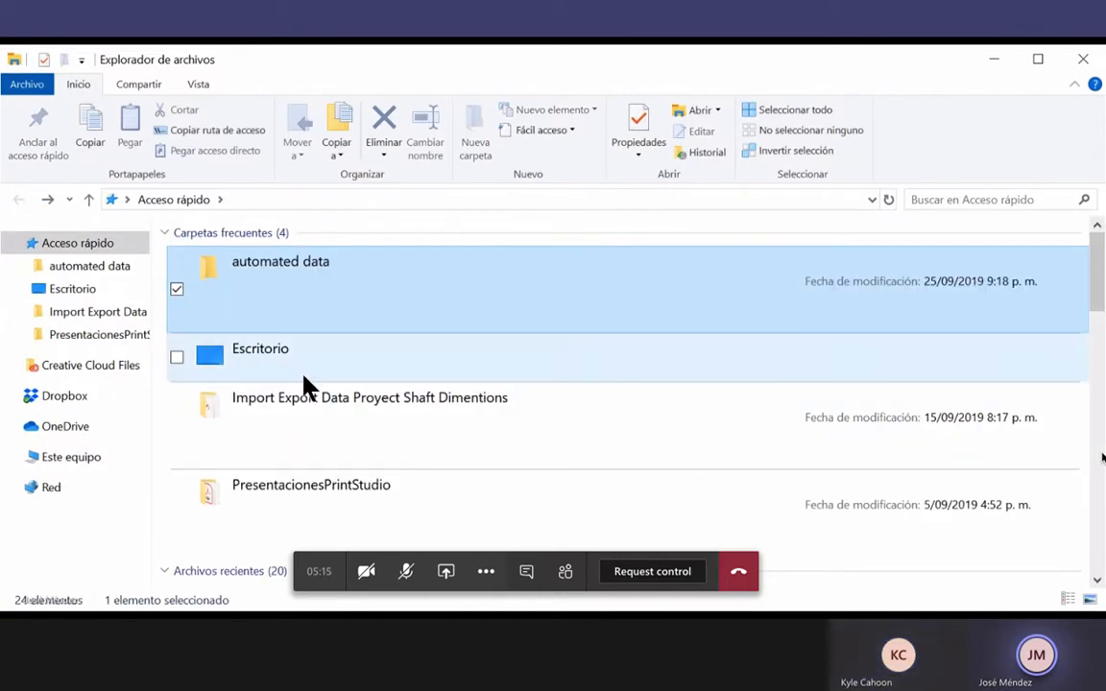
pyautogui.scroll(-5, 311, 490)
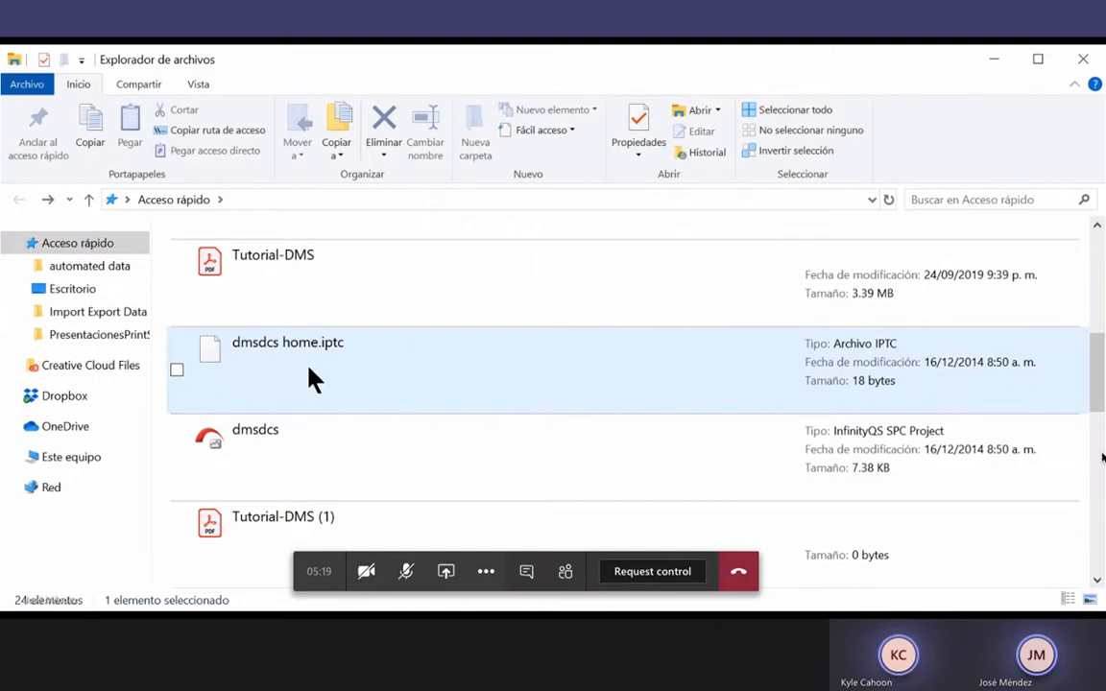
pyautogui.scroll(-6, 309, 379)
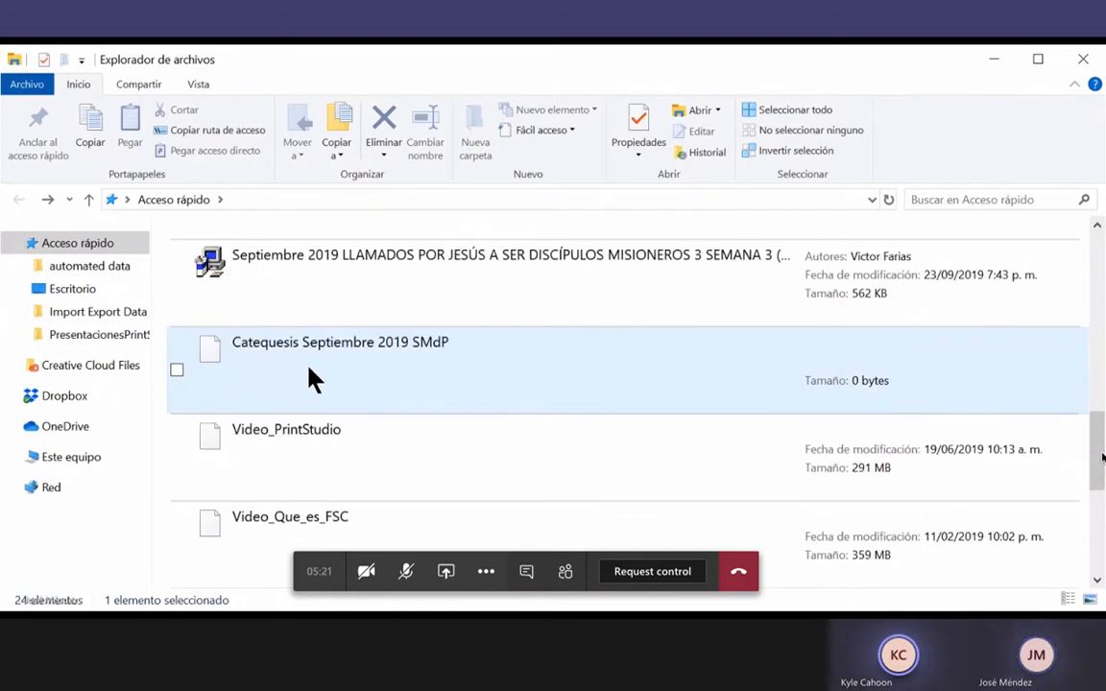
pyautogui.scroll(3, 324, 440)
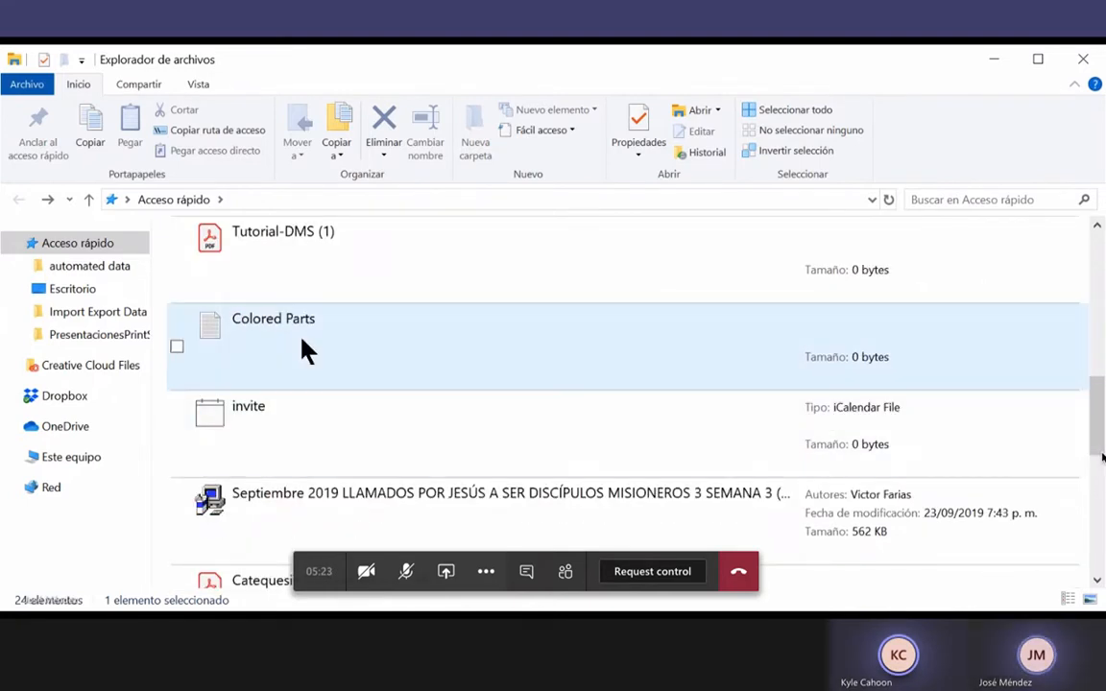
pyautogui.rightClick(300, 344)
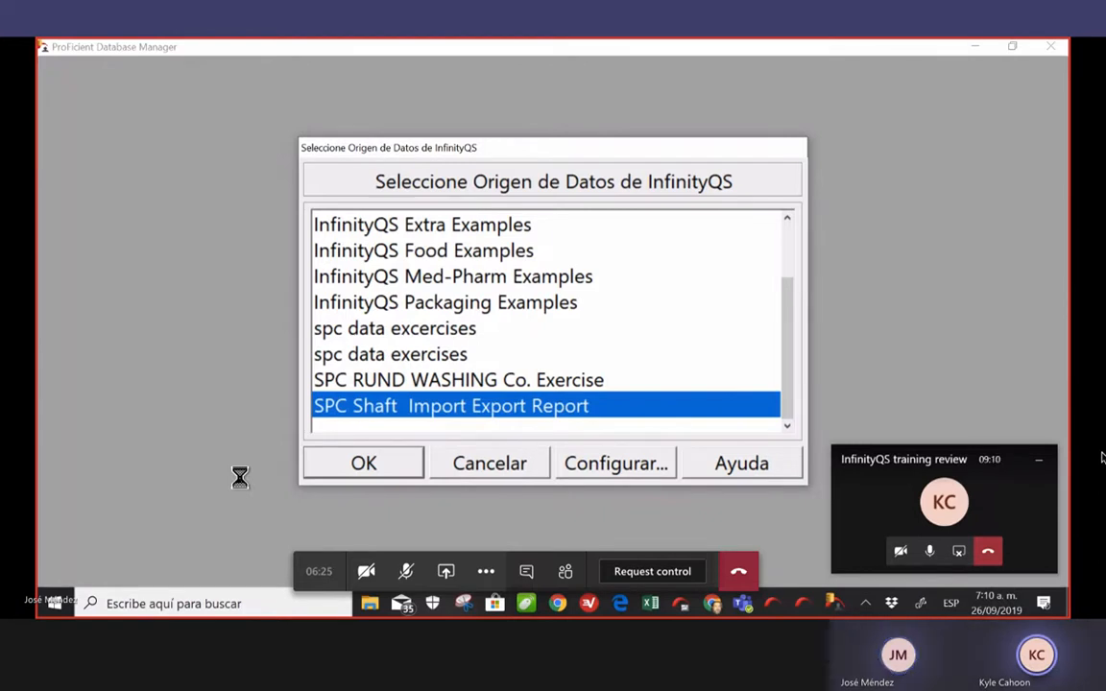
# Log into the SPC Shaft Import Export Report data source with its password, then return to ProFicient SPC
pyautogui.doubleClick(463, 413)
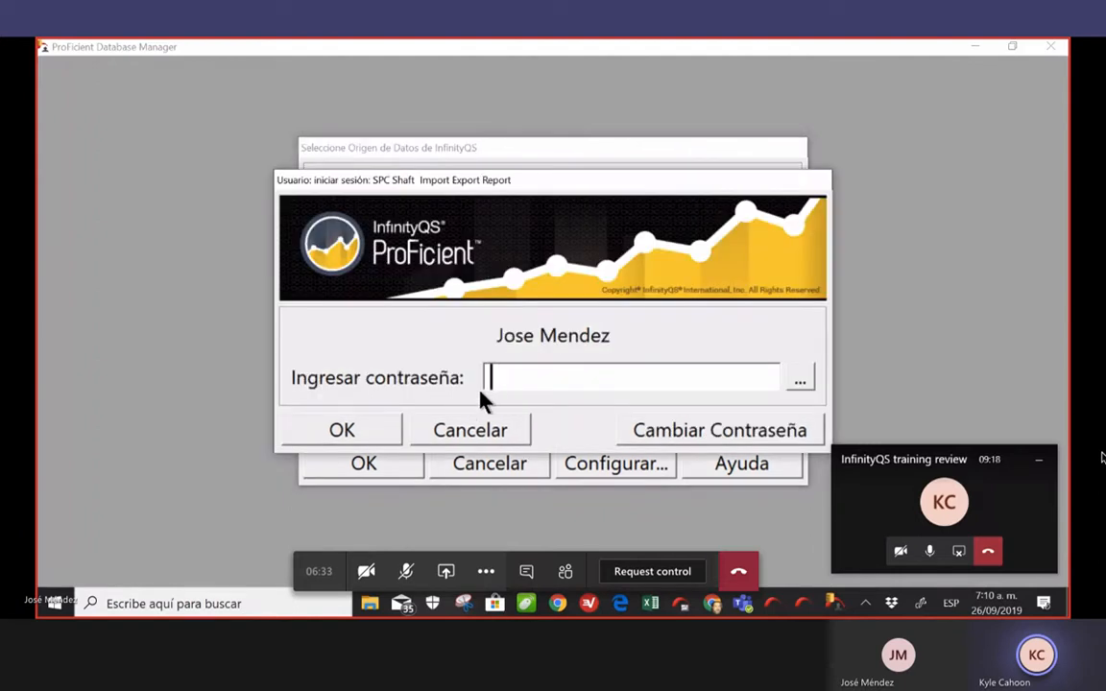
pyautogui.write('*****')
pyautogui.press('Return')
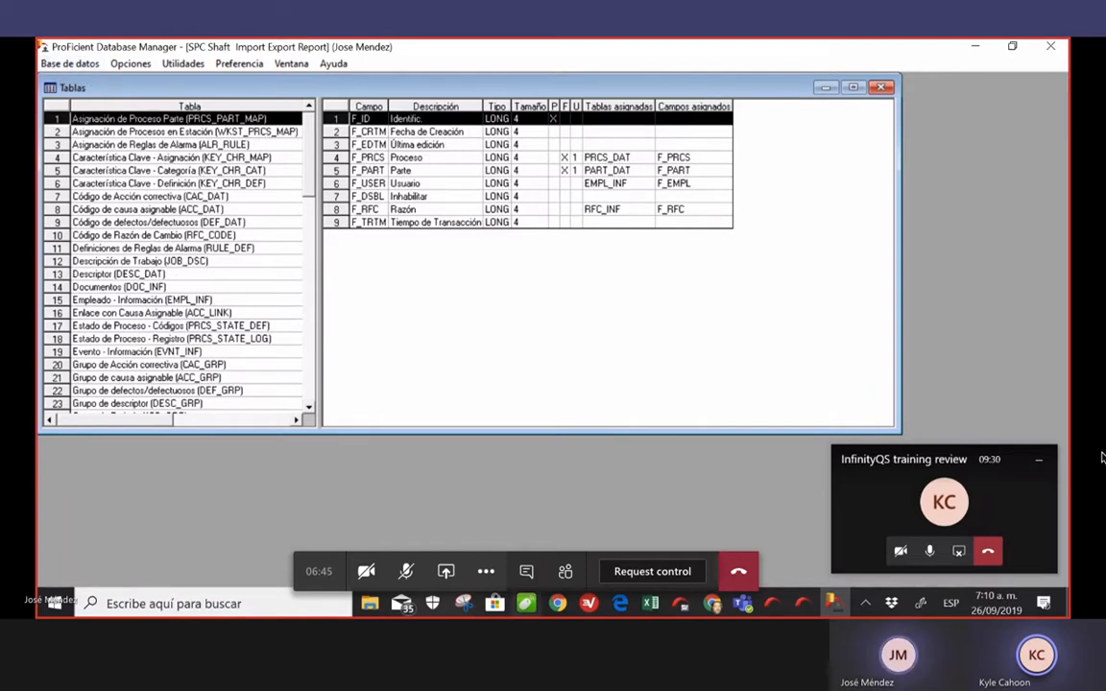
pyautogui.moveTo(814, 615)
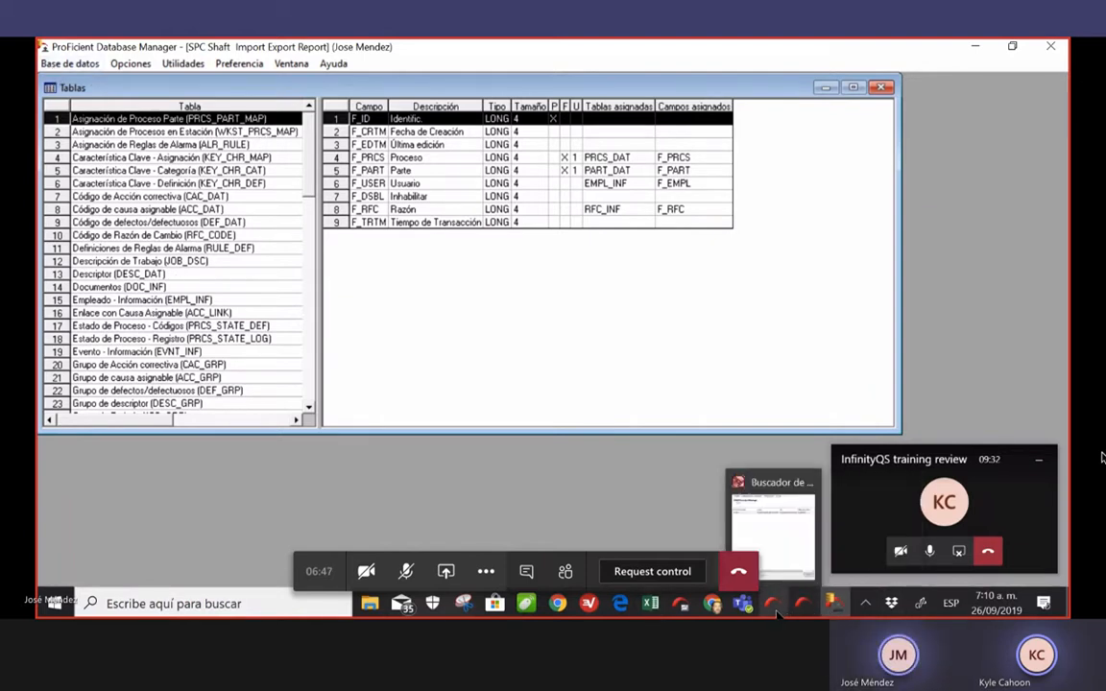
pyautogui.click(685, 609)
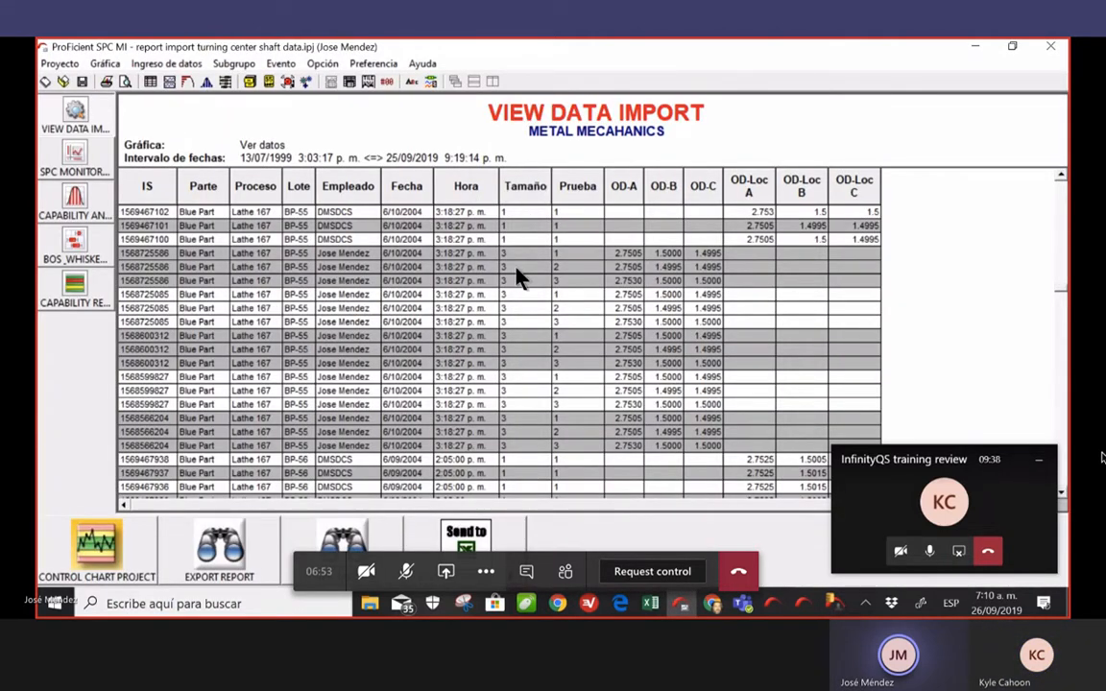
# Scroll the import grid up to the newest 25/09/2019 9:19:14 p.m. readings and open the Ayuda menu
pyautogui.scroll(5, 518, 277)
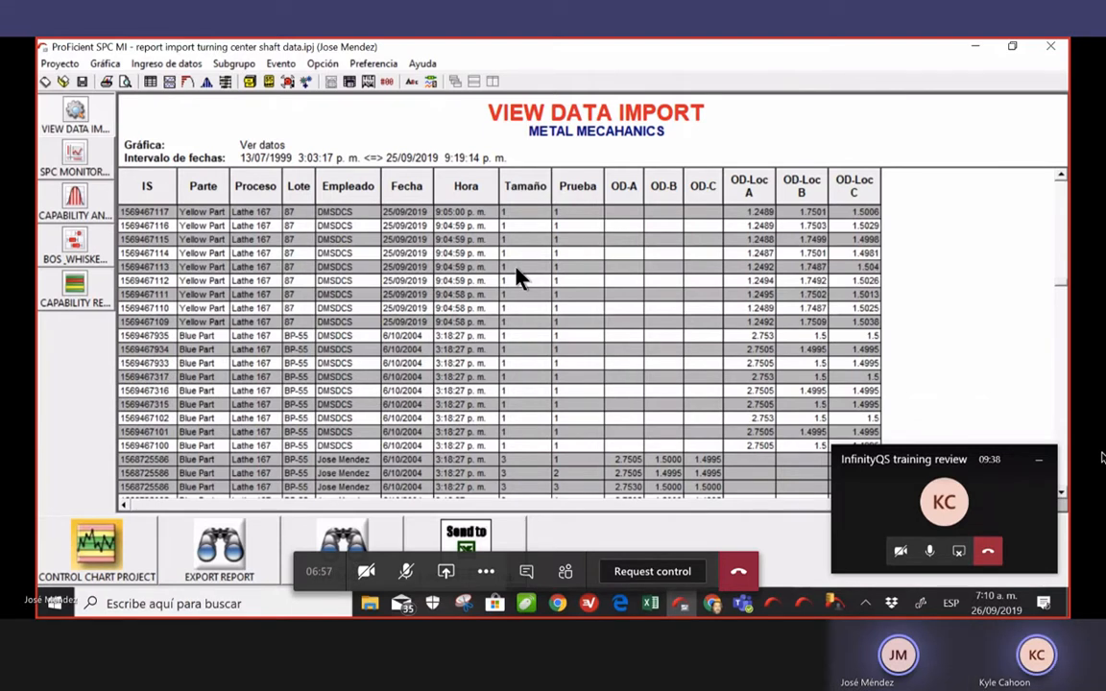
pyautogui.scroll(10, 517, 271)
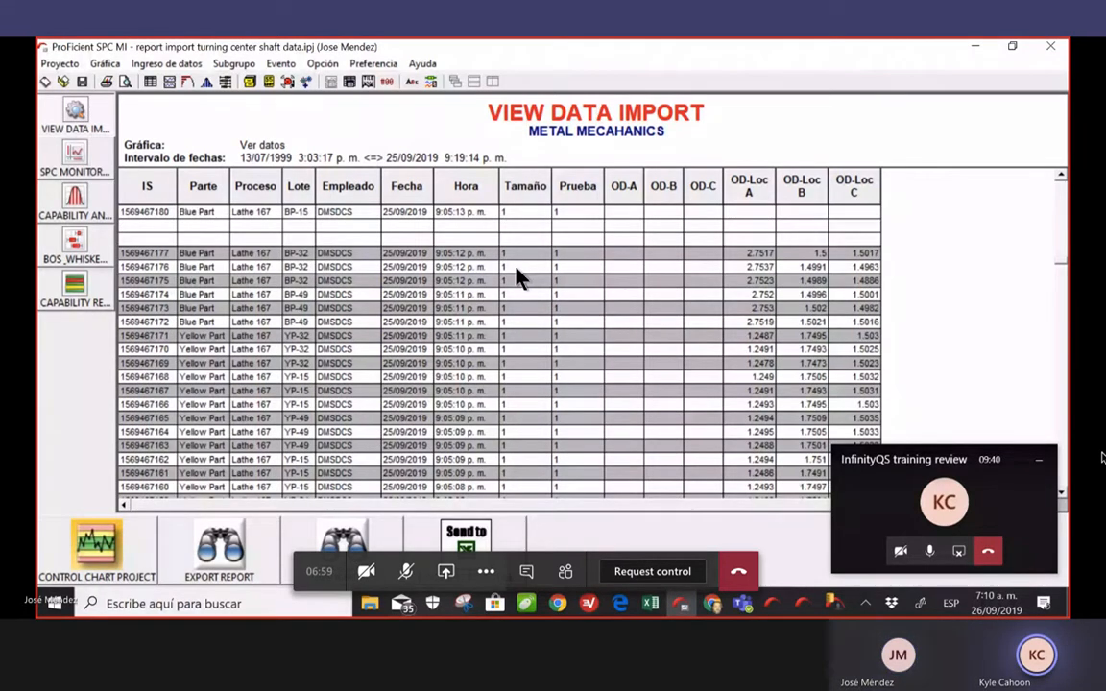
pyautogui.scroll(10, 516, 277)
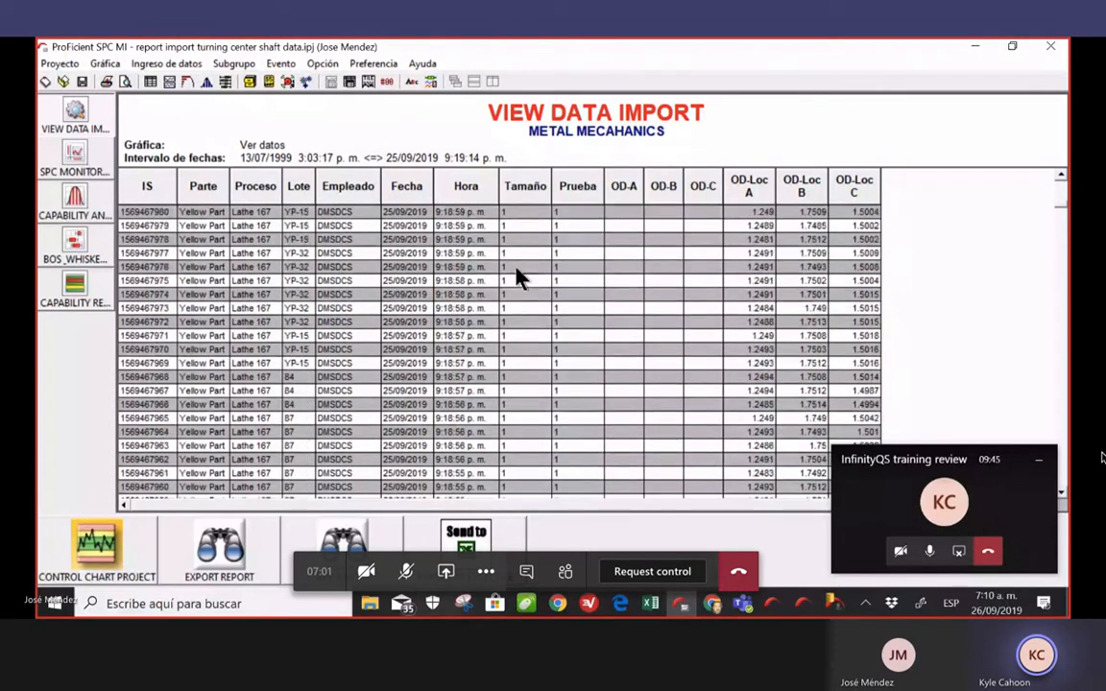
pyautogui.scroll(5, 517, 277)
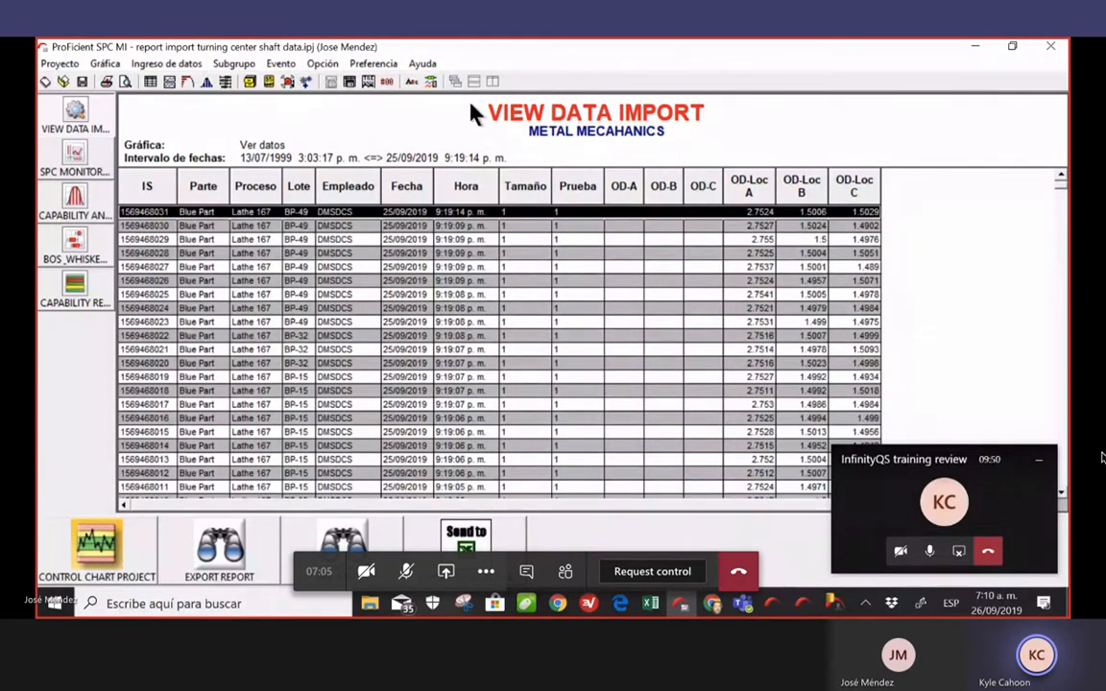
pyautogui.click(422, 64)
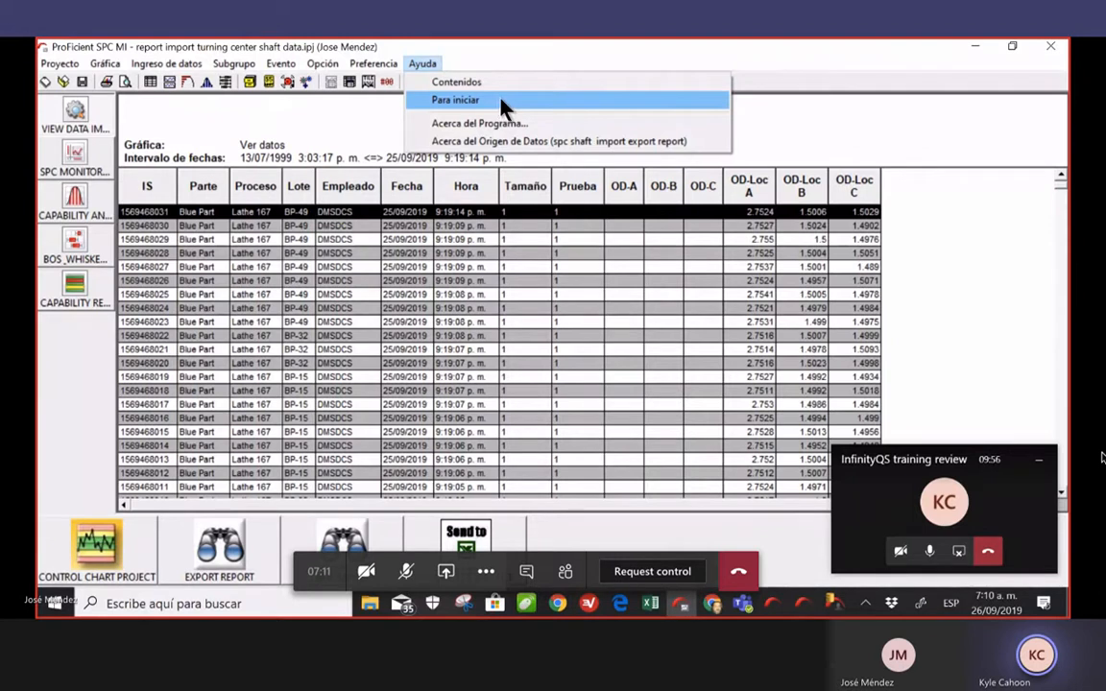
pyautogui.click(632, 144)
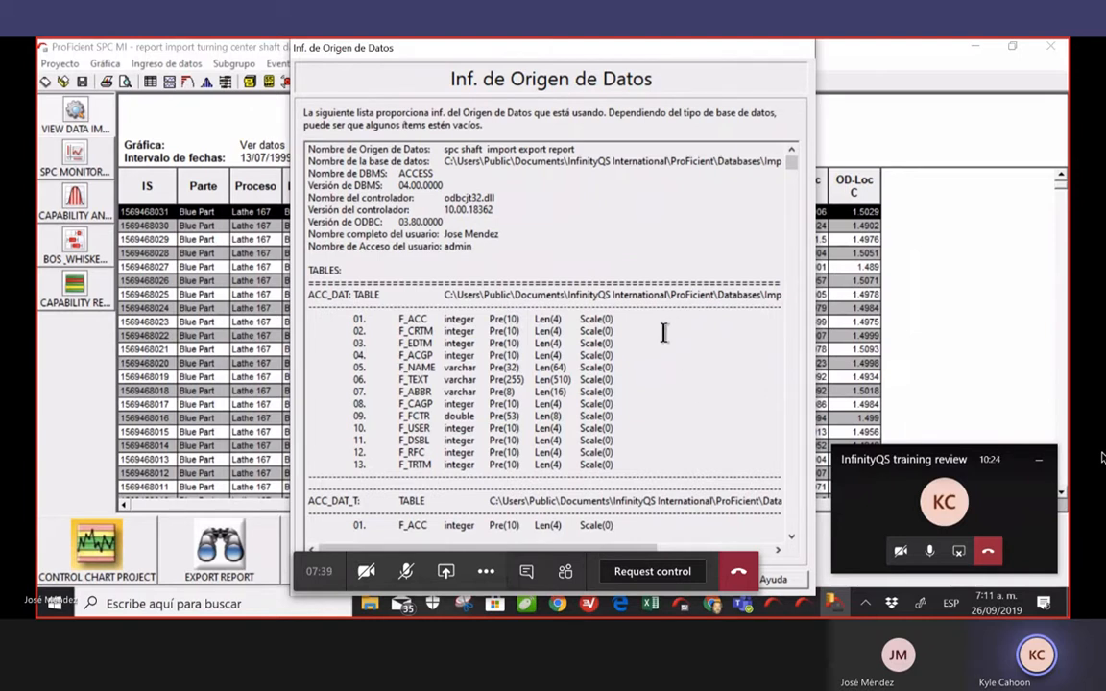
pyautogui.scroll(-2, 665, 346)
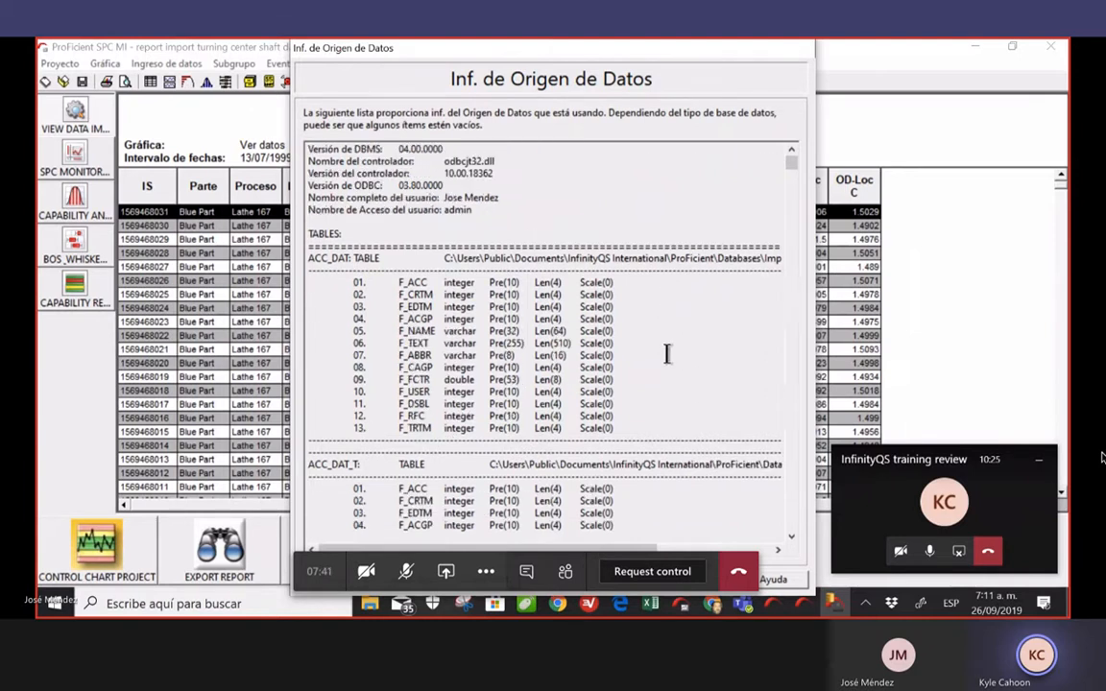
pyautogui.scroll(-1, 669, 358)
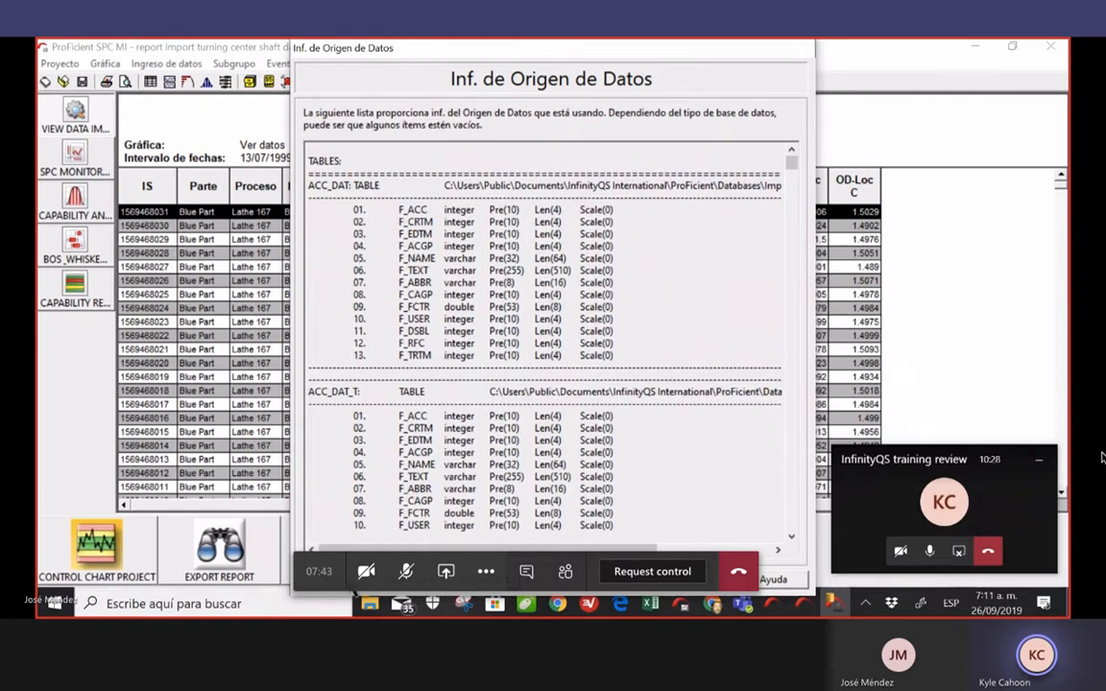
pyautogui.press('Escape')
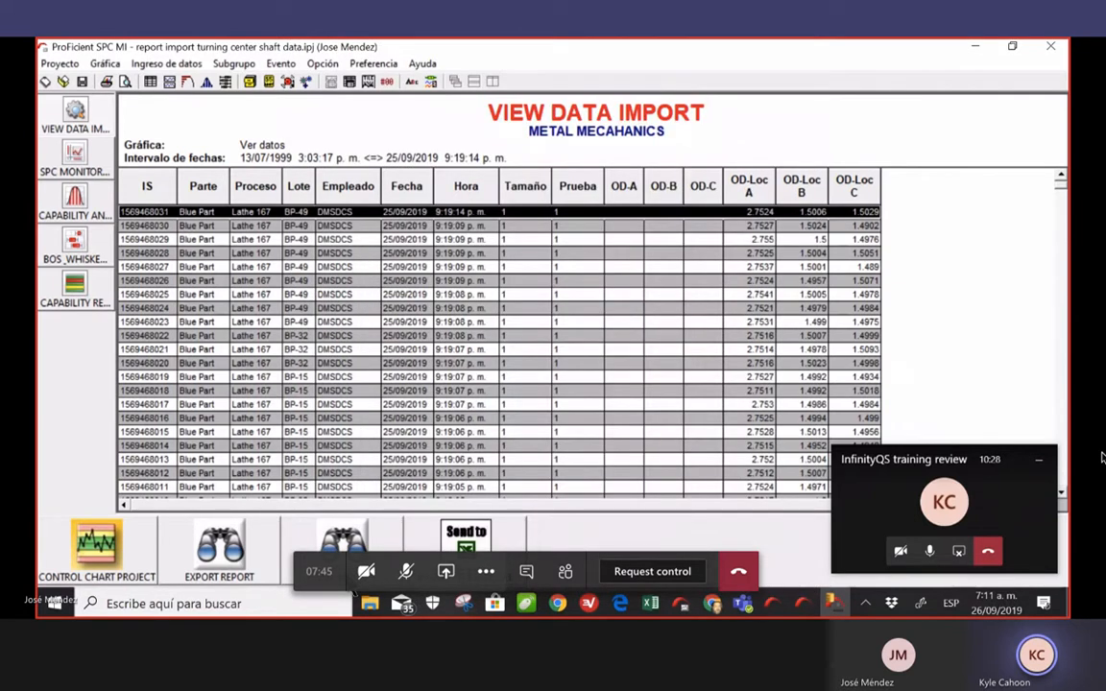
# In Database Manager, cancel Utilidades > Vaciar base de datos and reopen the Utilidades menu
pyautogui.click(837, 603)
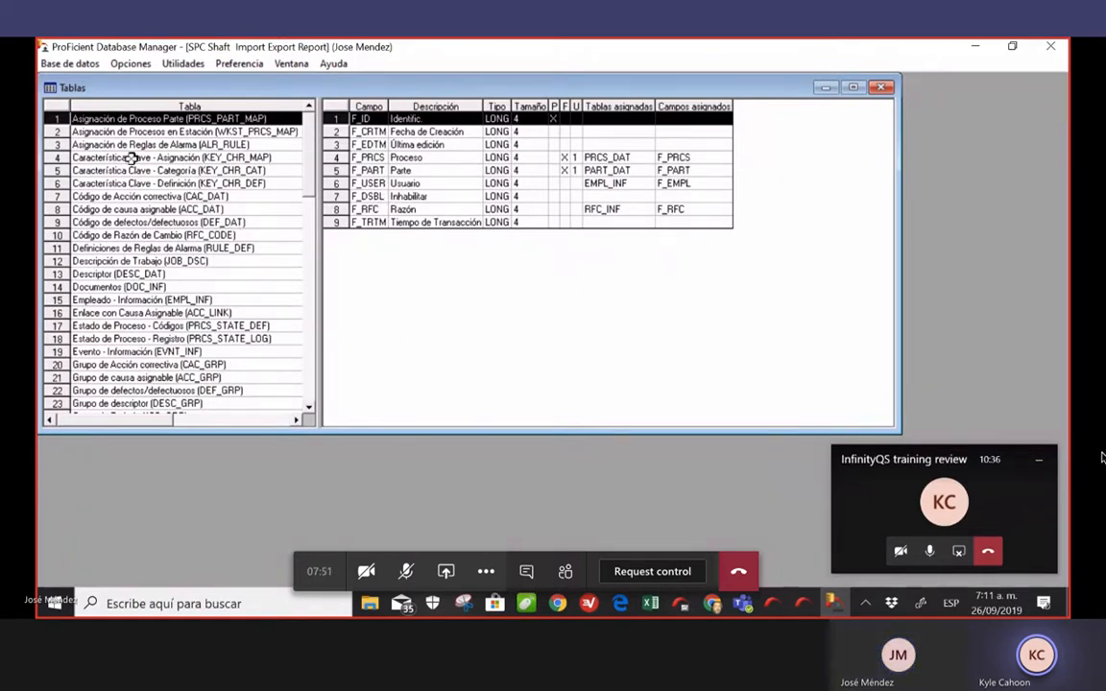
pyautogui.click(159, 60)
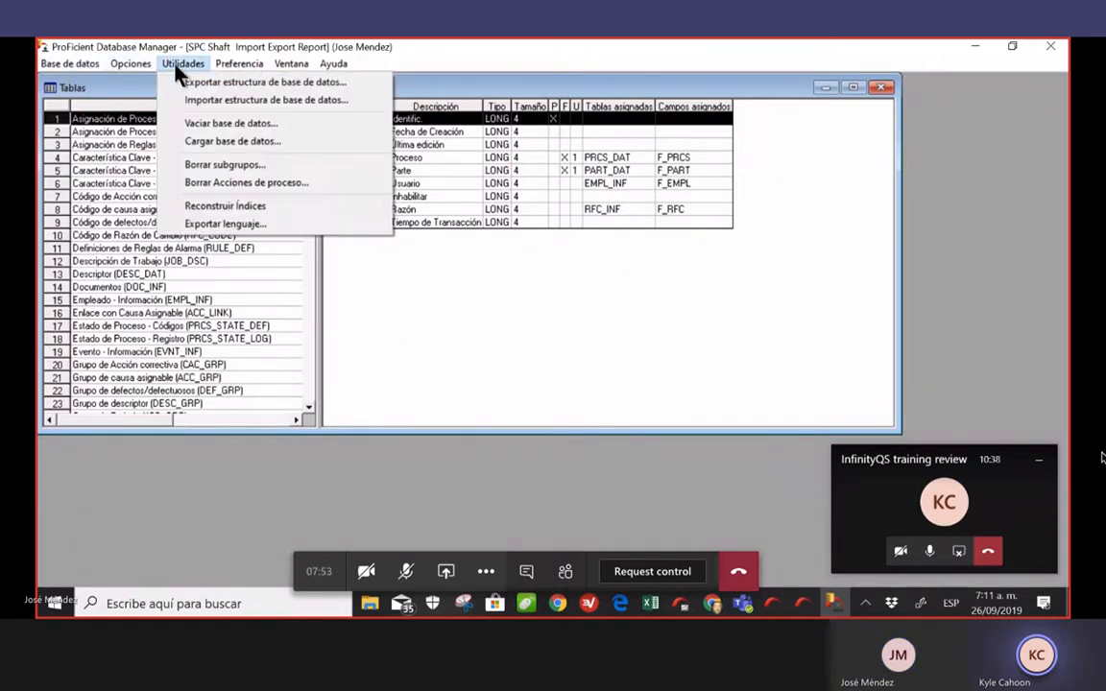
pyautogui.click(362, 135)
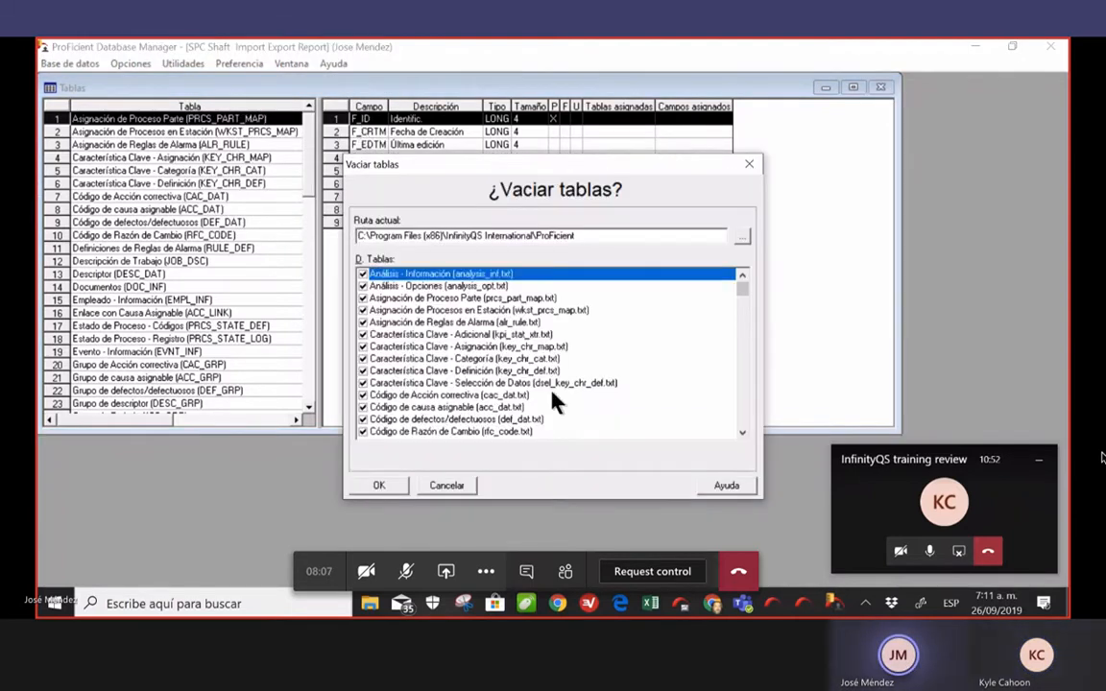
pyautogui.click(470, 484)
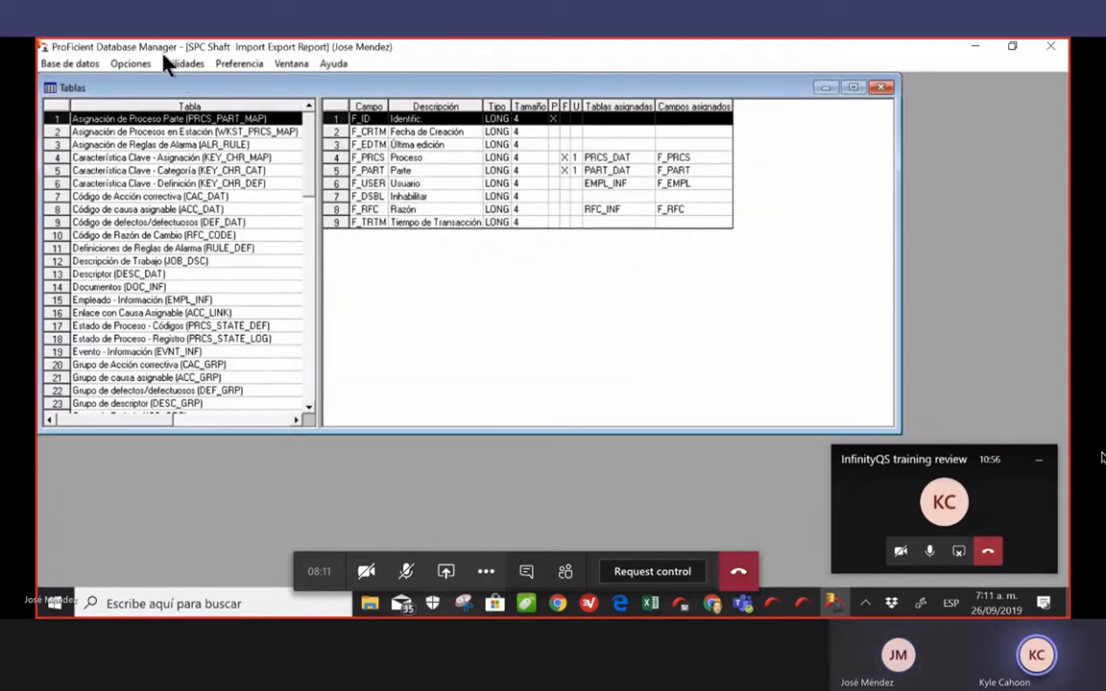
pyautogui.click(184, 65)
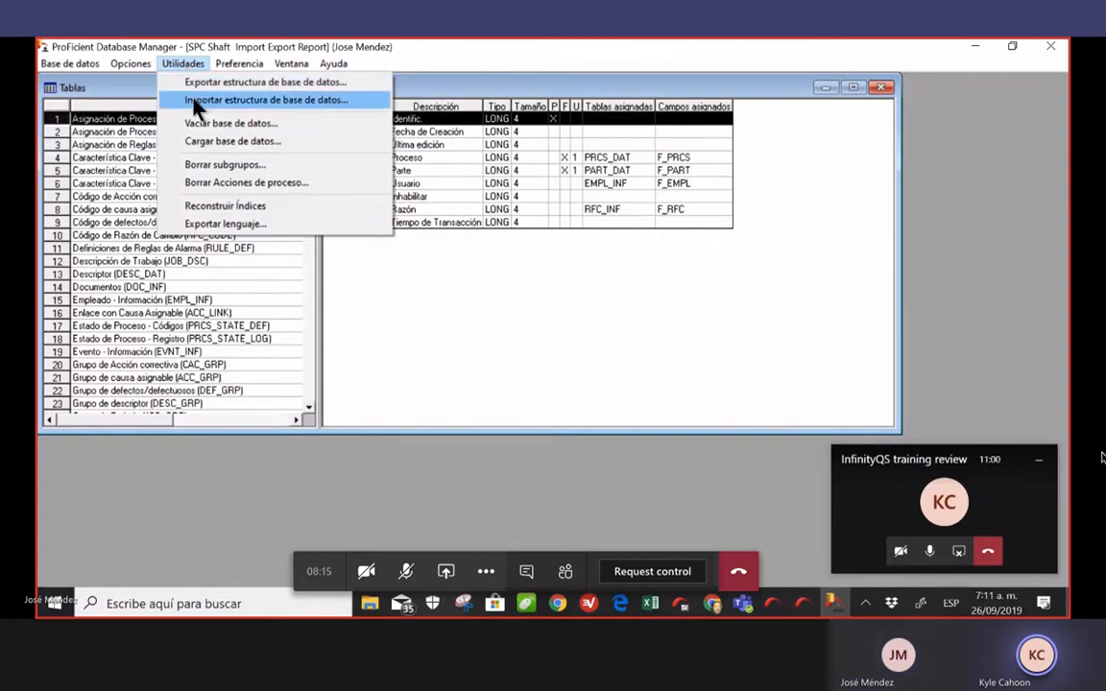
# Start Borrar subgrupos and check the Añadir part list without choosing a part
pyautogui.click(265, 165)
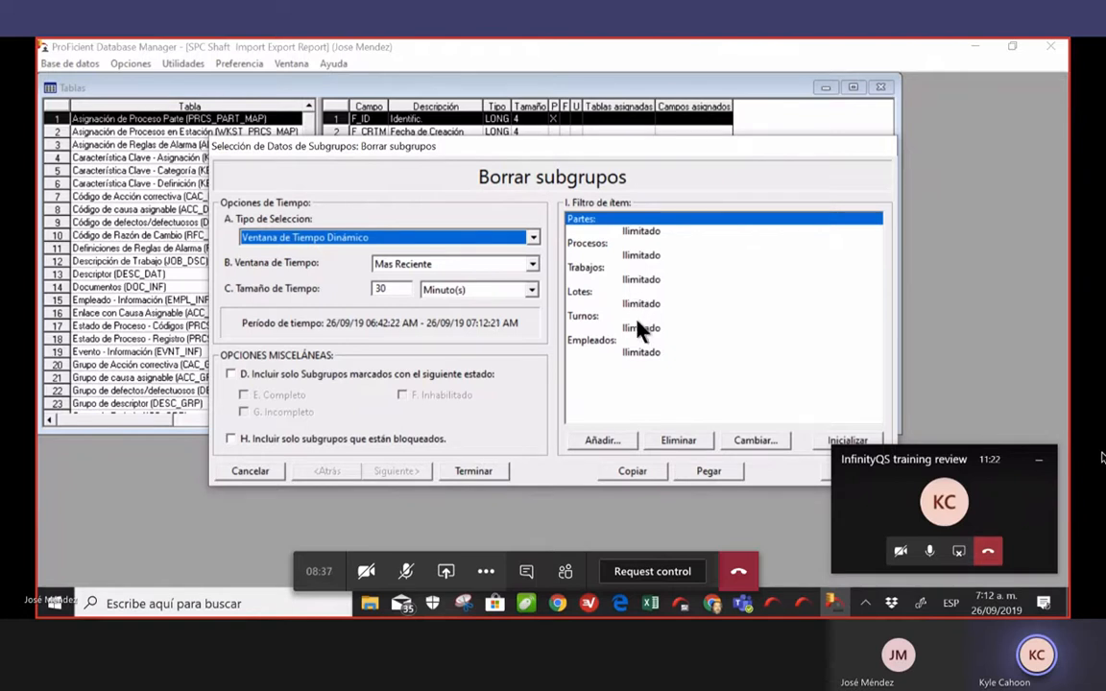
pyautogui.click(605, 442)
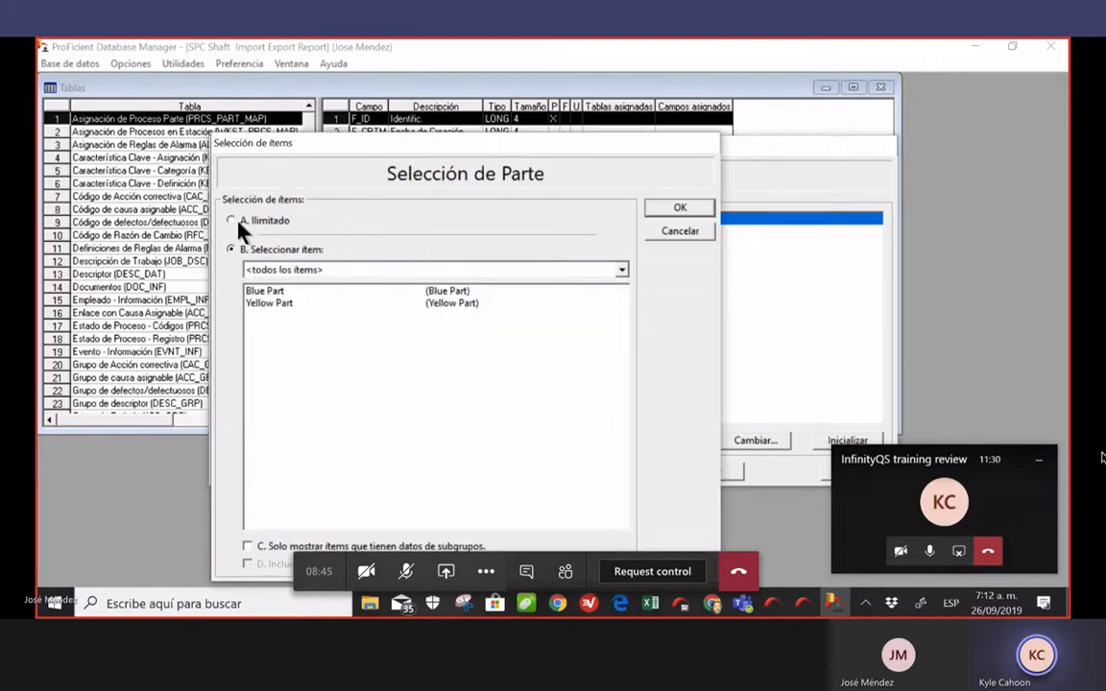
pyautogui.click(698, 232)
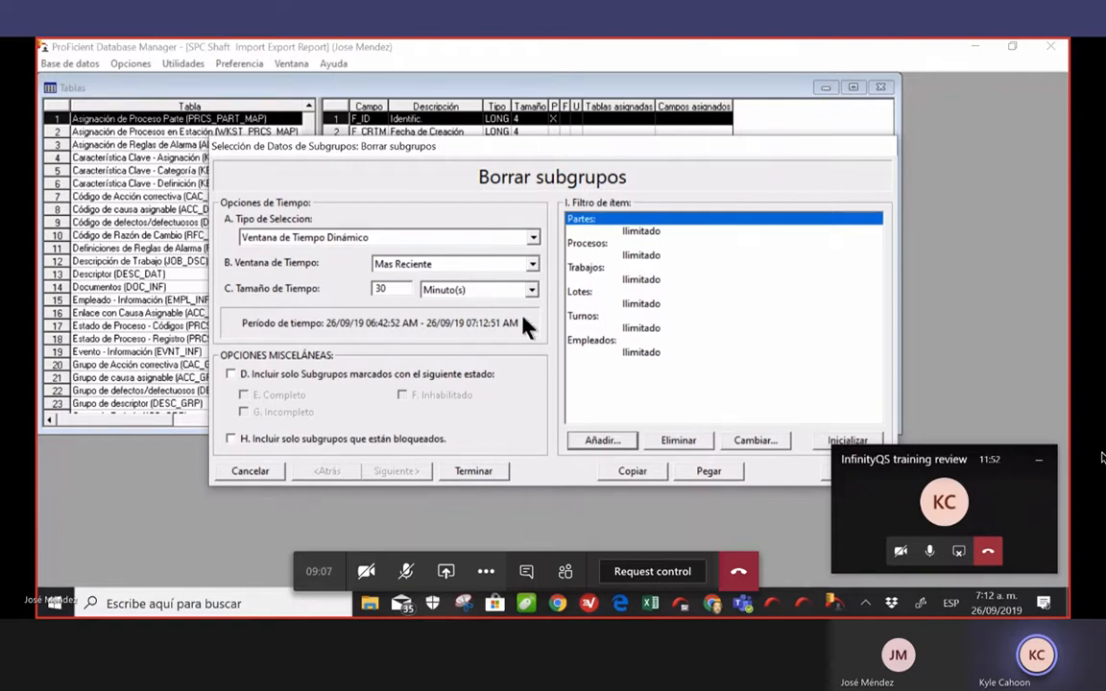
# Limit the subgroup deletion to the automatic data-collection employee
pyautogui.doubleClick(643, 351)
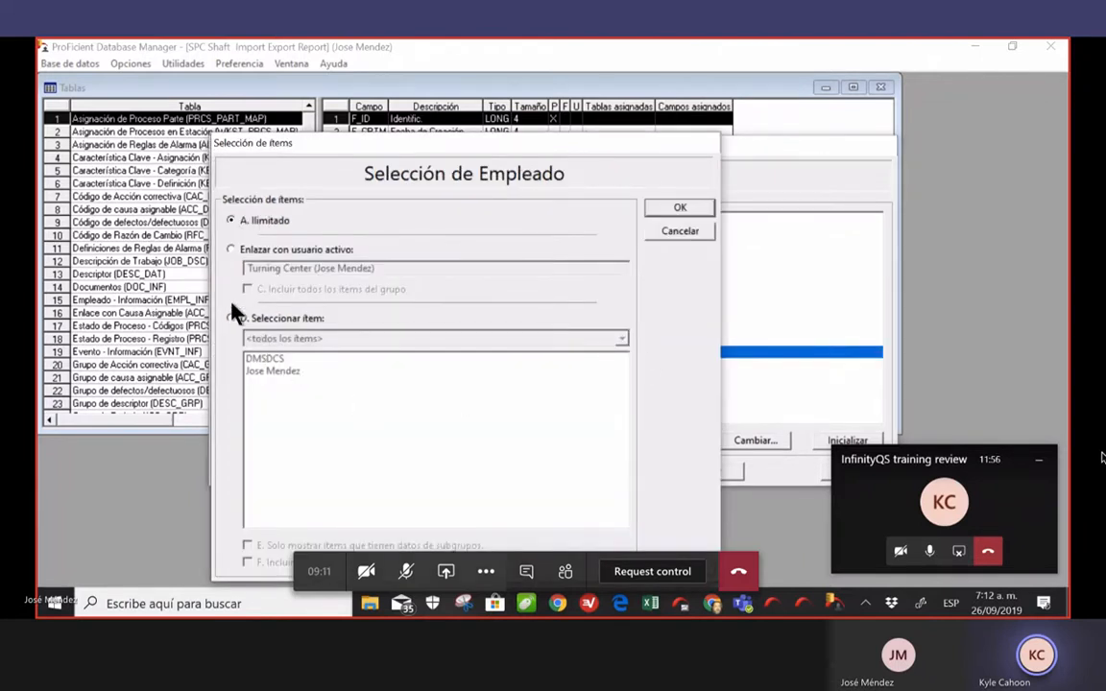
pyautogui.click(232, 318)
pyautogui.click(295, 372)
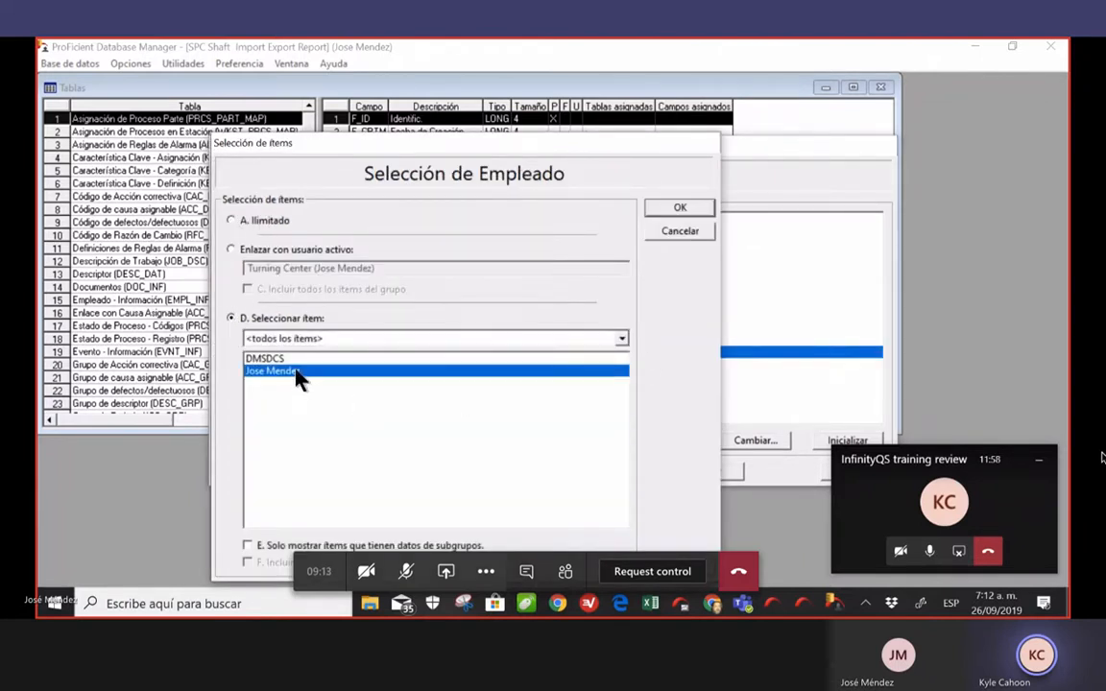
pyautogui.click(286, 359)
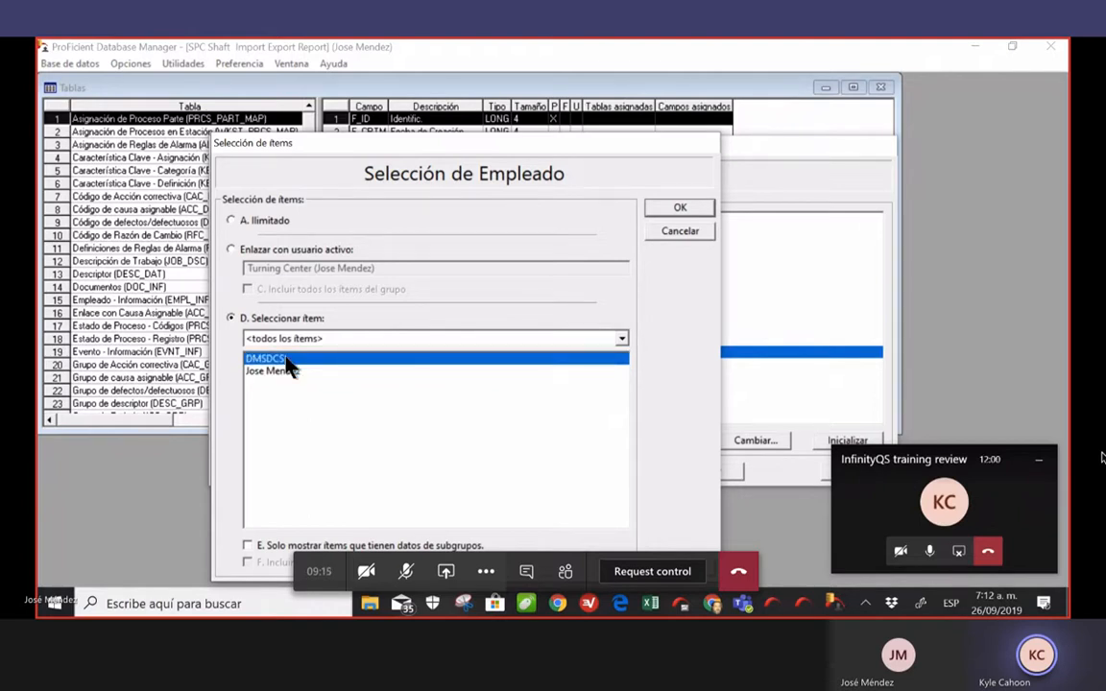
pyautogui.doubleClick(286, 359)
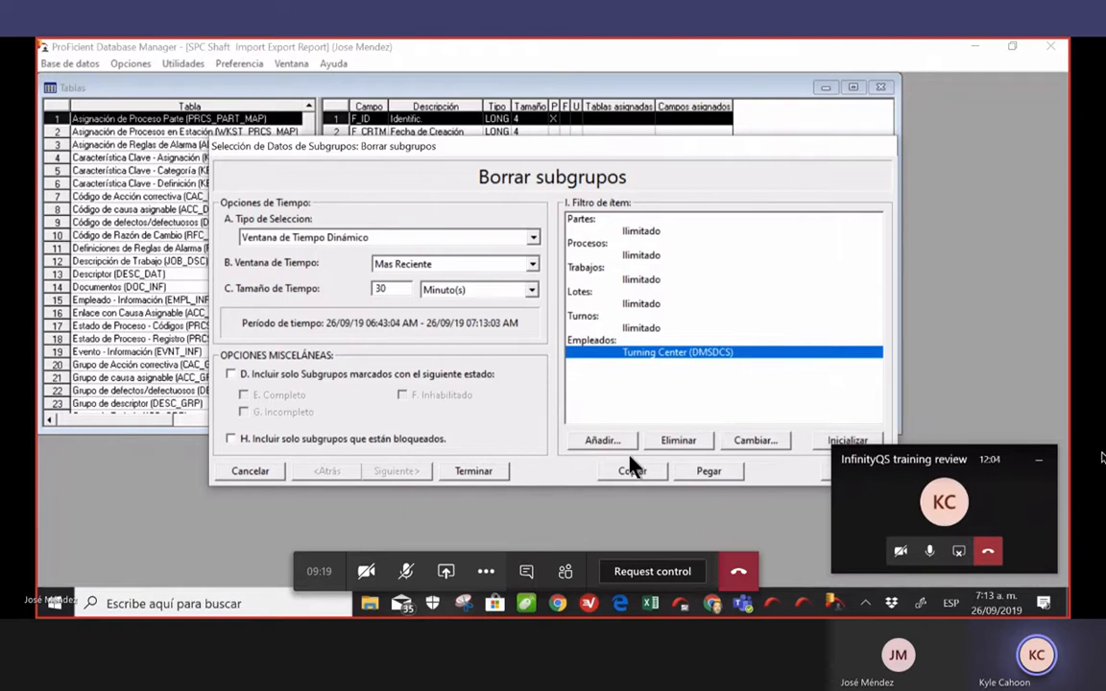
# Set the deletion time window to the most recent 25 Año(s) and finish the setup
pyautogui.click(531, 288)
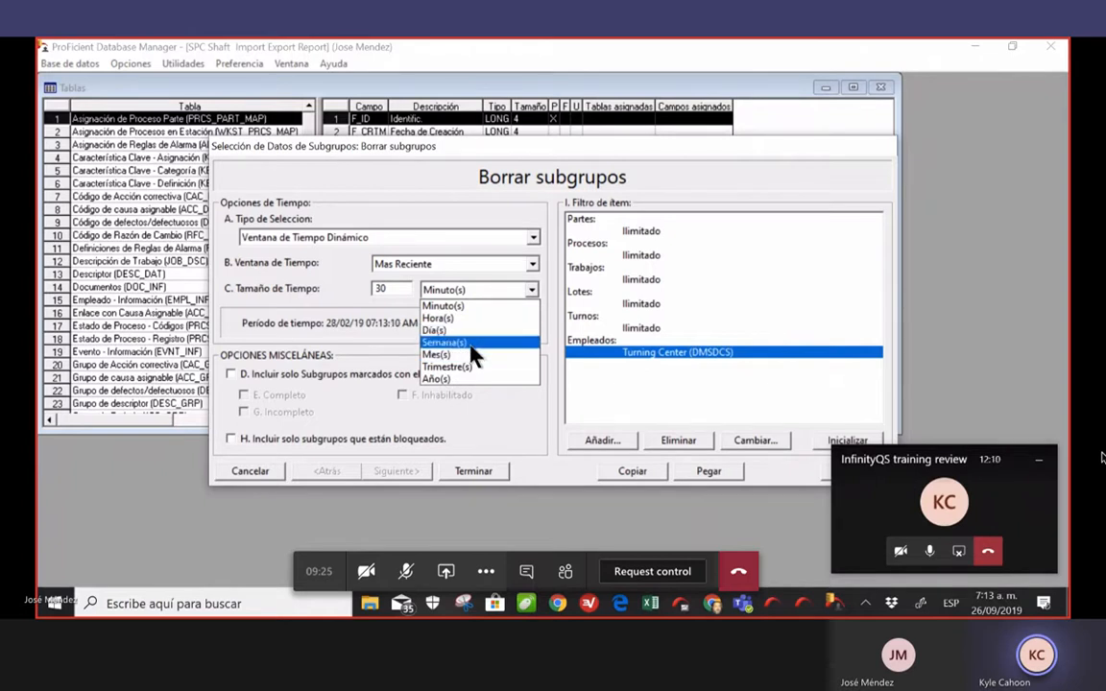
pyautogui.press('Down')
pyautogui.press('Down')
pyautogui.press('Down')
pyautogui.press('Return')
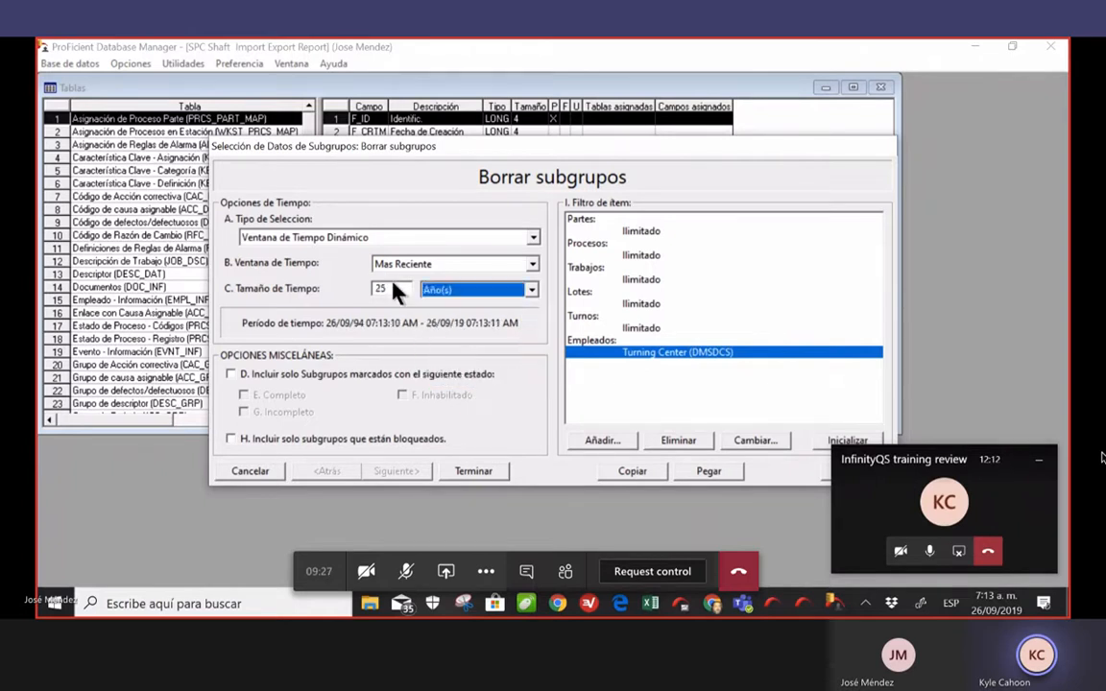
pyautogui.click(396, 290)
pyautogui.press('BackSpace')
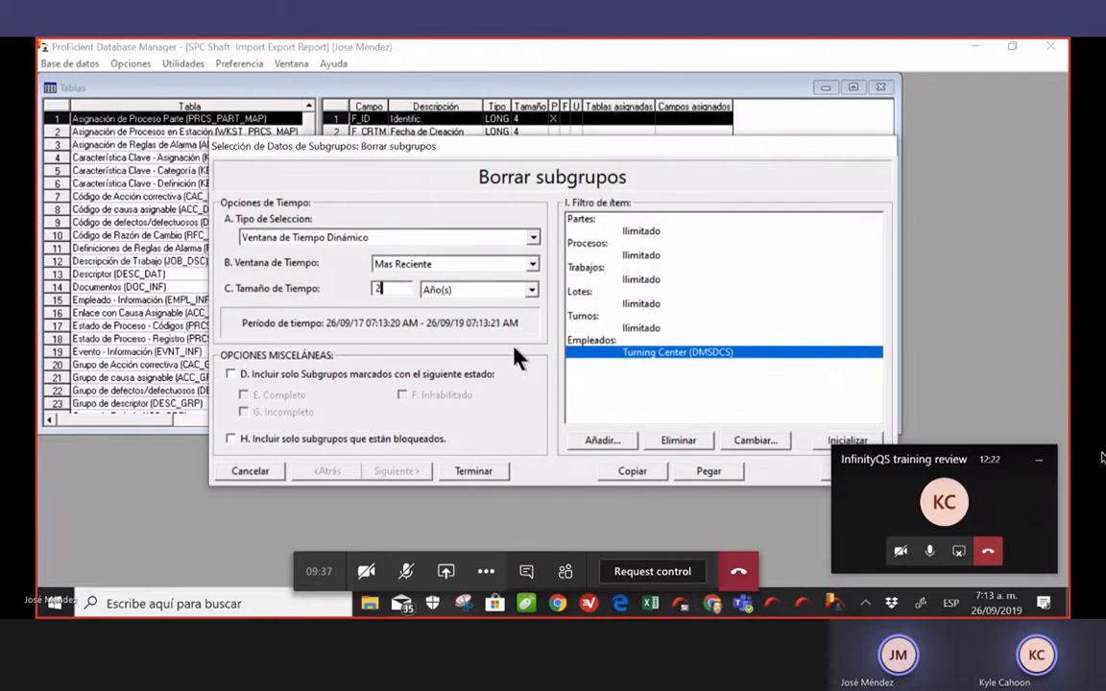
pyautogui.write('5')
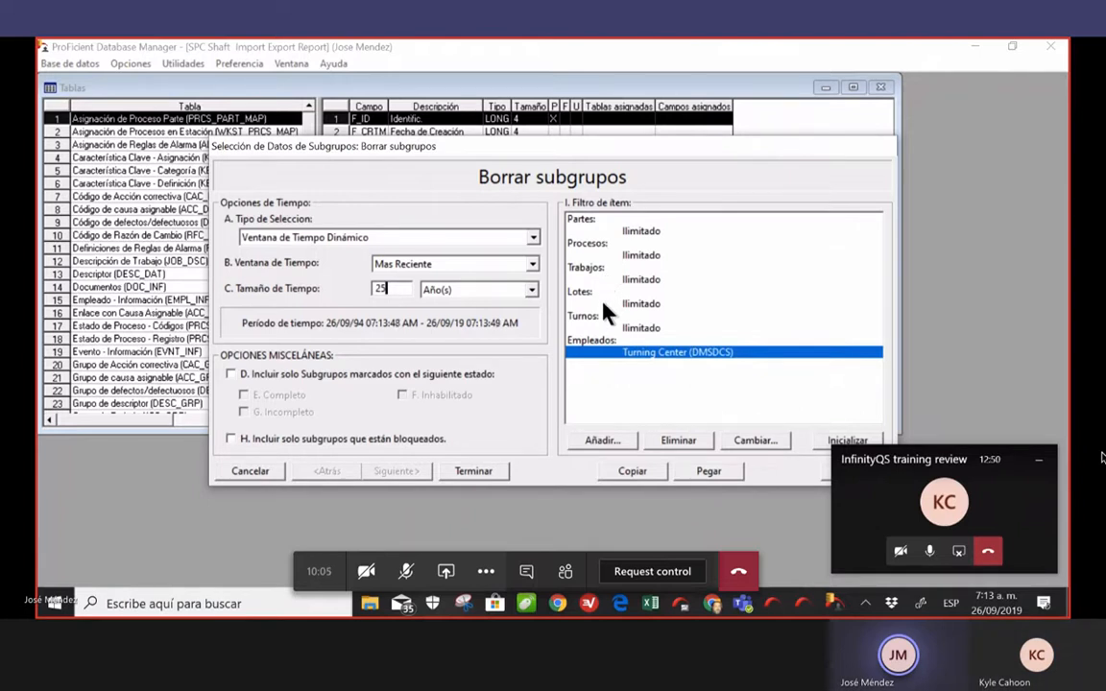
pyautogui.click(484, 471)
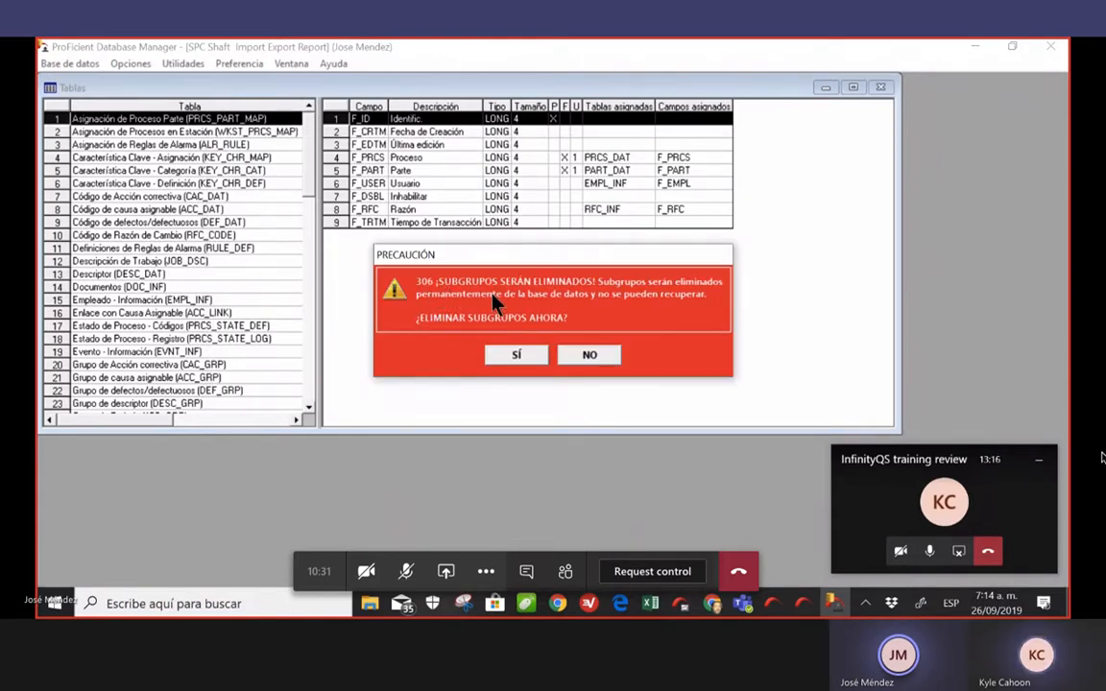
# Confirm deleting the 306 subgroups and bring ProFicient SPC MI's data view forward
pyautogui.click(517, 355)
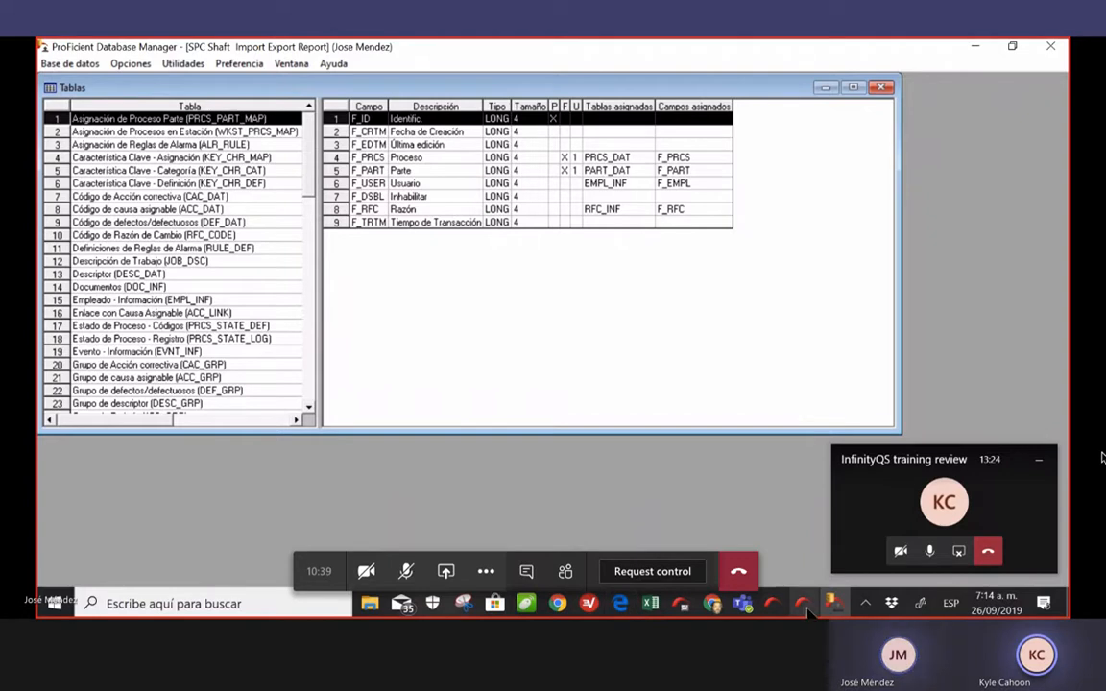
pyautogui.click(690, 612)
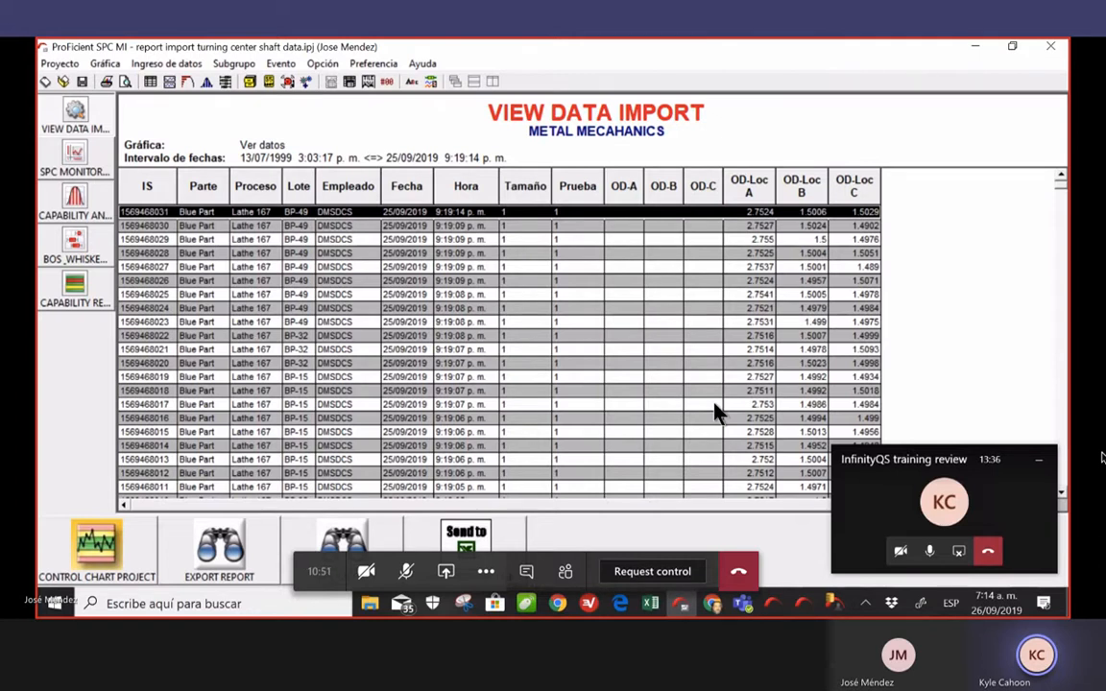
# Open the SPC monitor report for shaft diameter
pyautogui.click(64, 70)
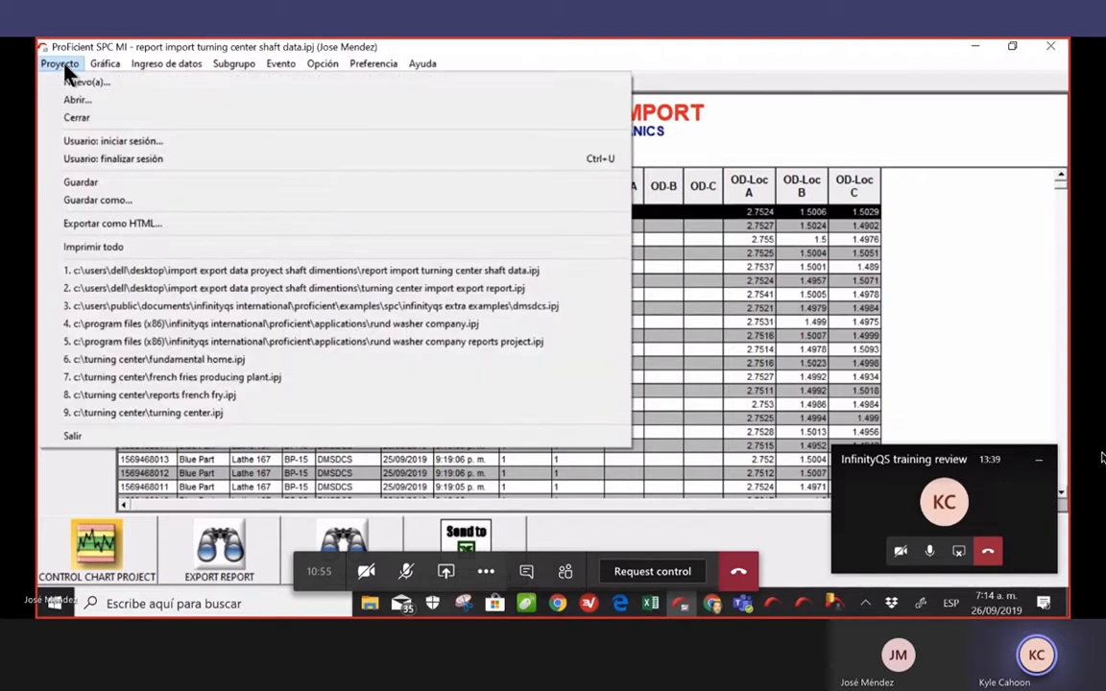
pyautogui.moveTo(101, 67)
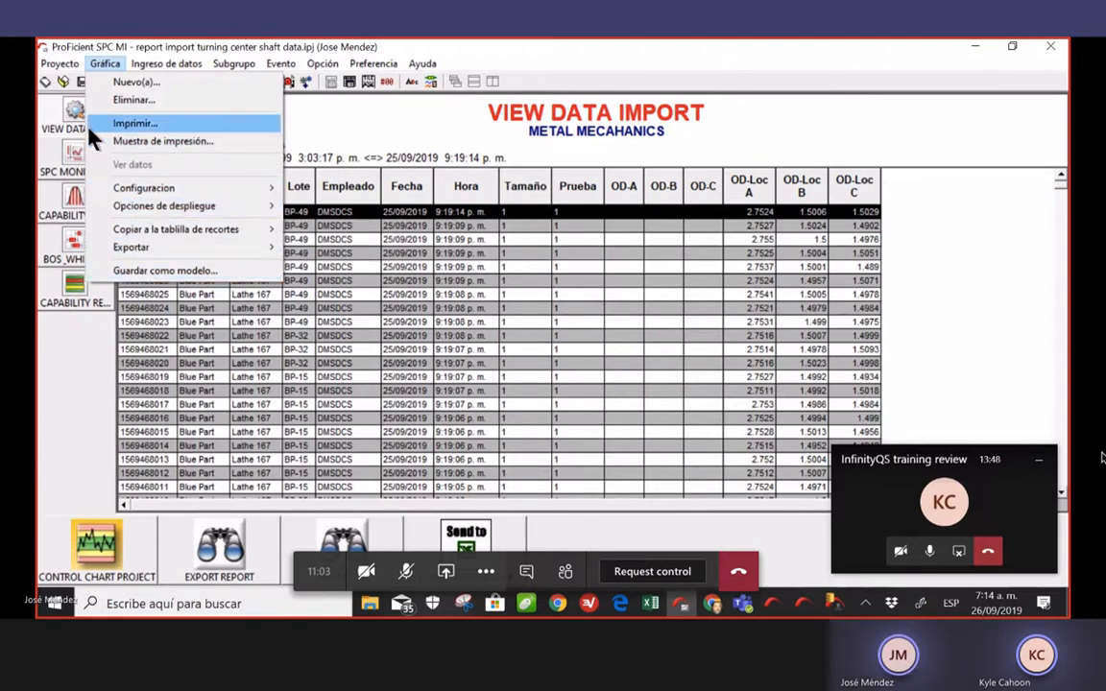
pyautogui.click(57, 106)
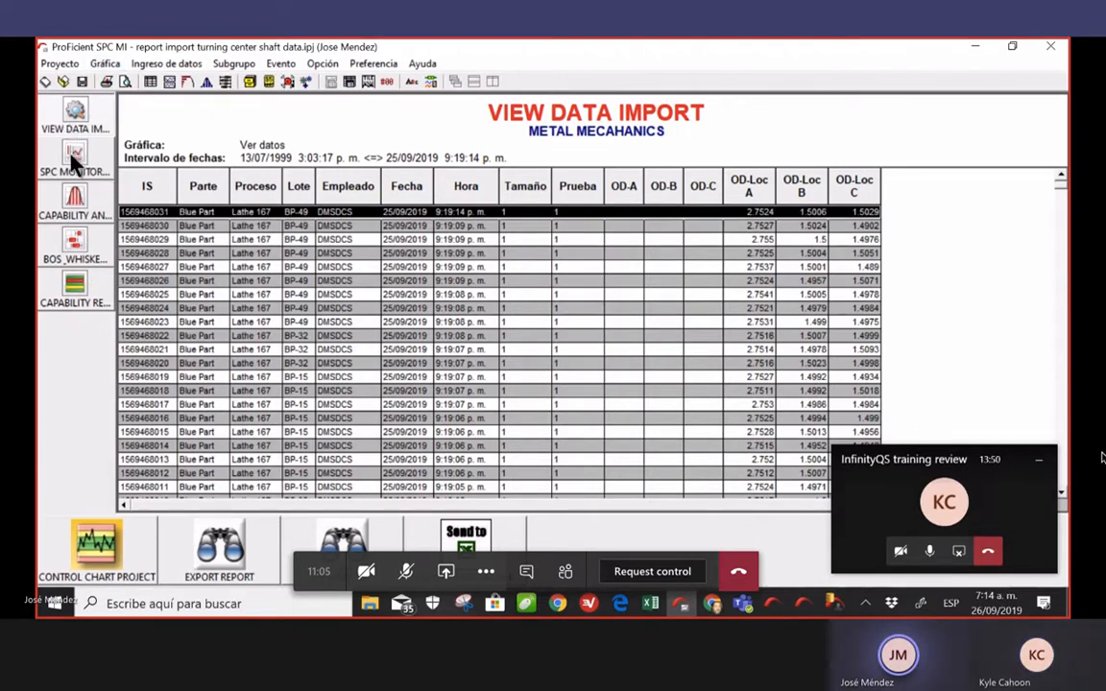
pyautogui.click(74, 158)
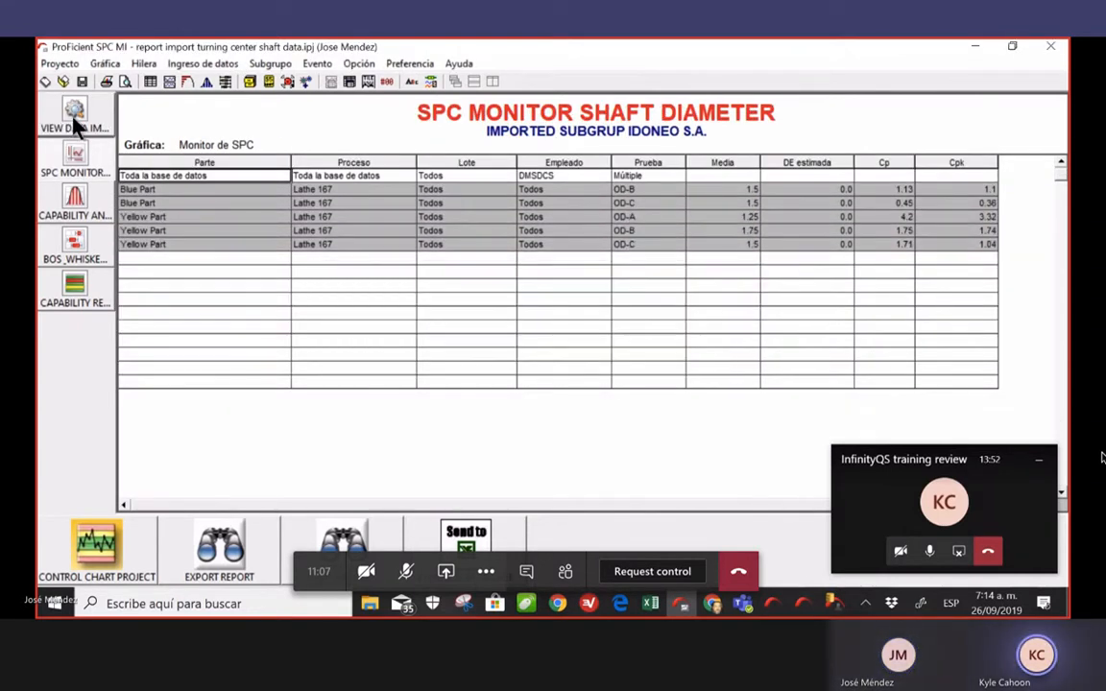
# Reload the View Data Import grid and scroll through the remaining shaft records
pyautogui.click(76, 112)
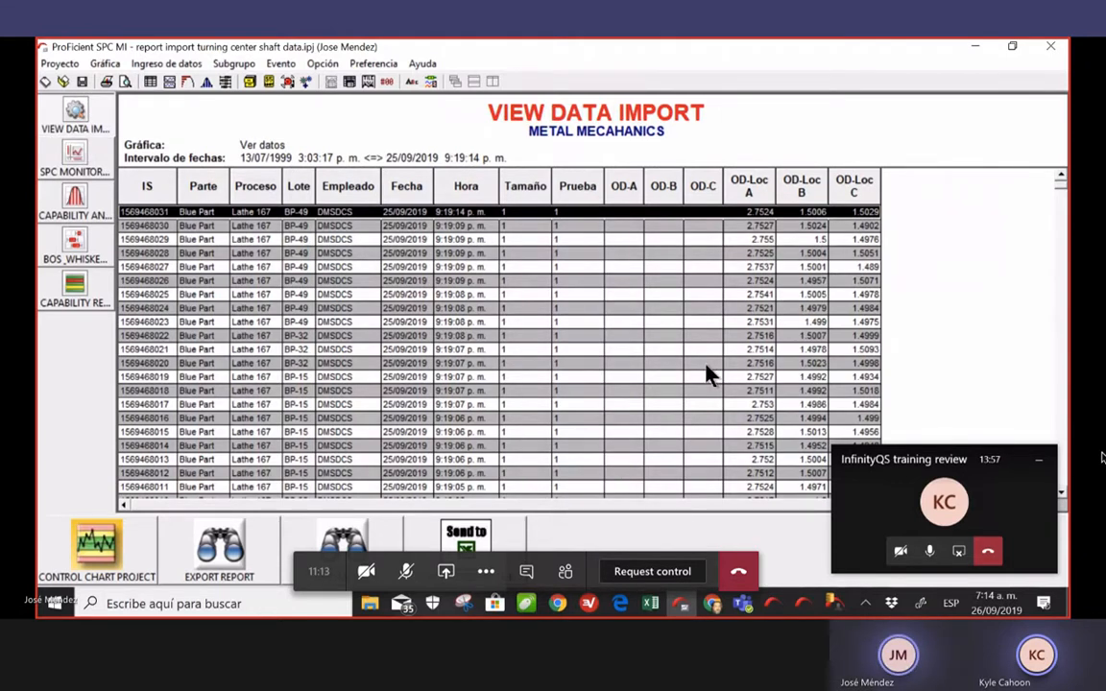
pyautogui.click(88, 111)
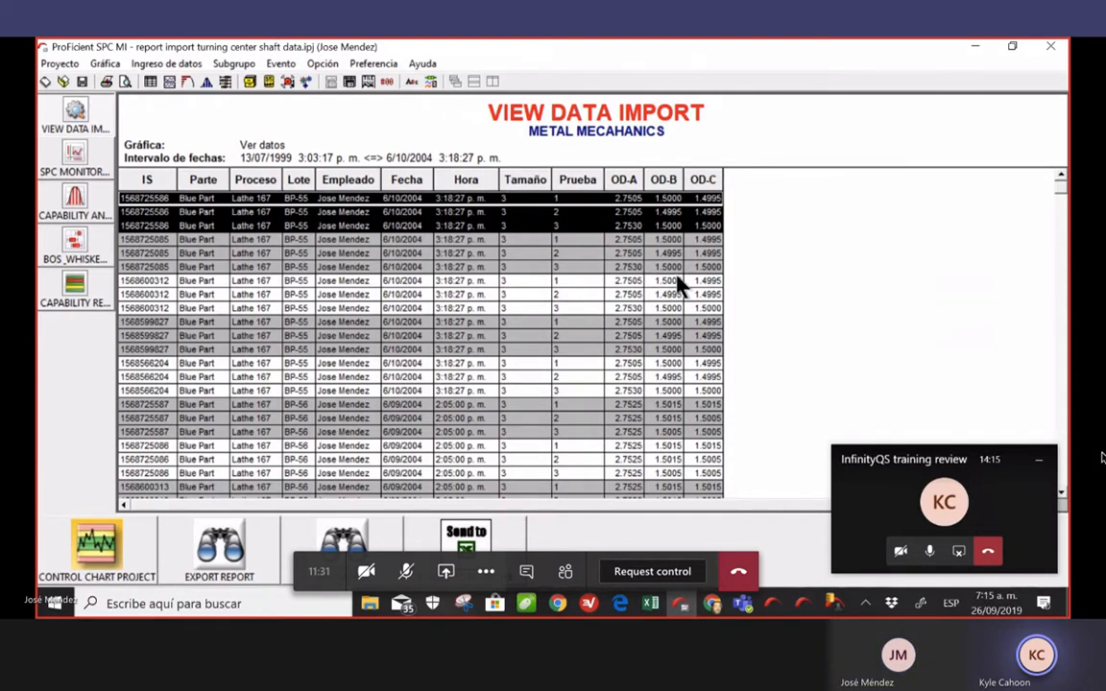
pyautogui.scroll(-1, 678, 283)
pyautogui.scroll(1, 678, 283)
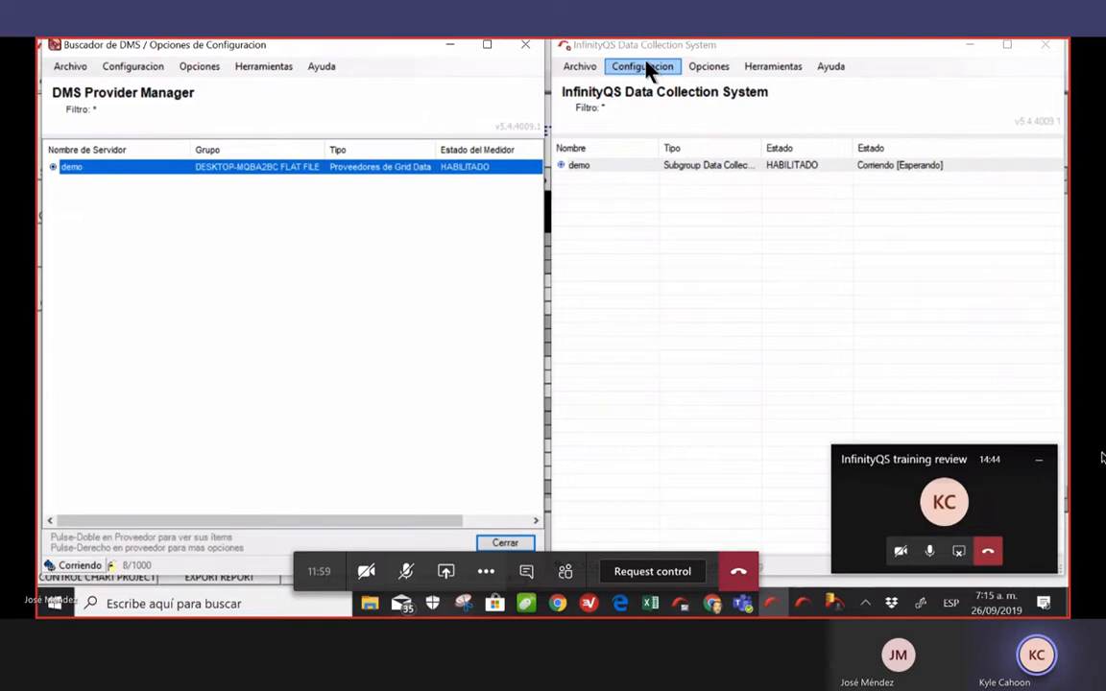
# Disable the 'demo' subgroup data collector in the Data Collection System
pyautogui.moveTo(503, 40)
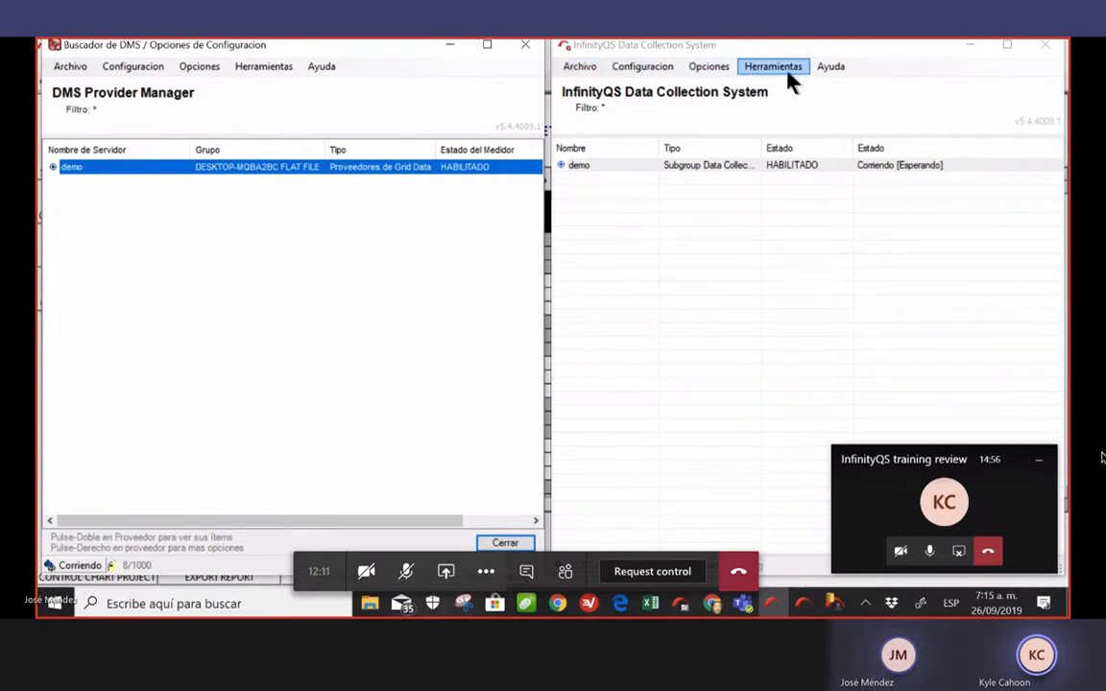
pyautogui.click(590, 164)
pyautogui.rightClick(589, 165)
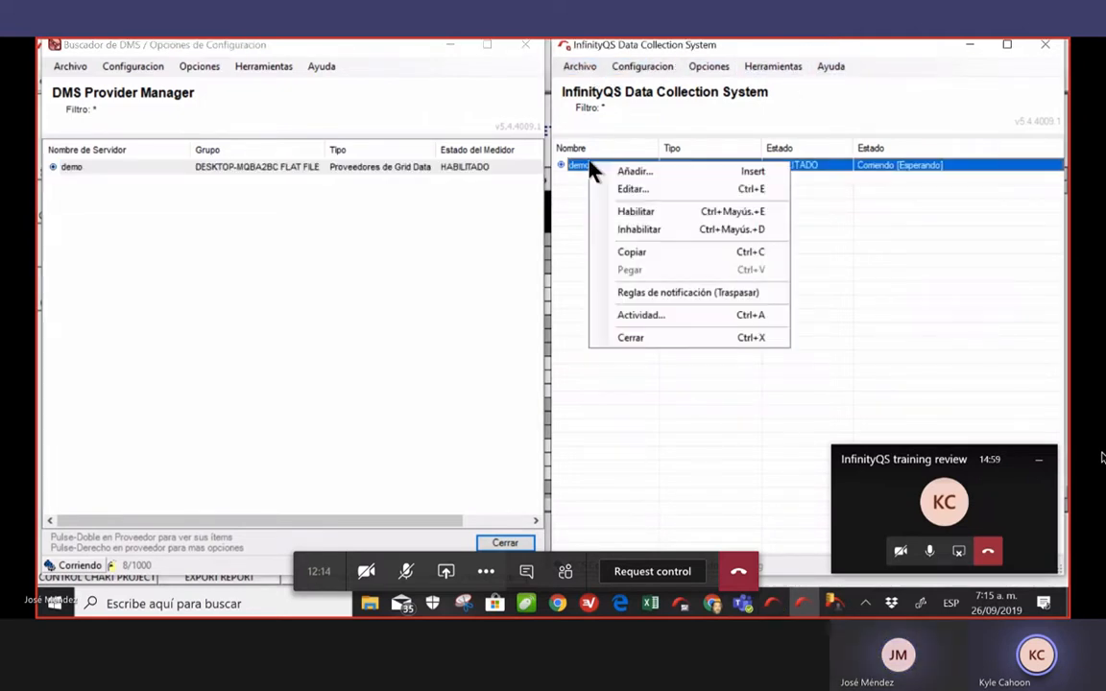
pyautogui.click(638, 230)
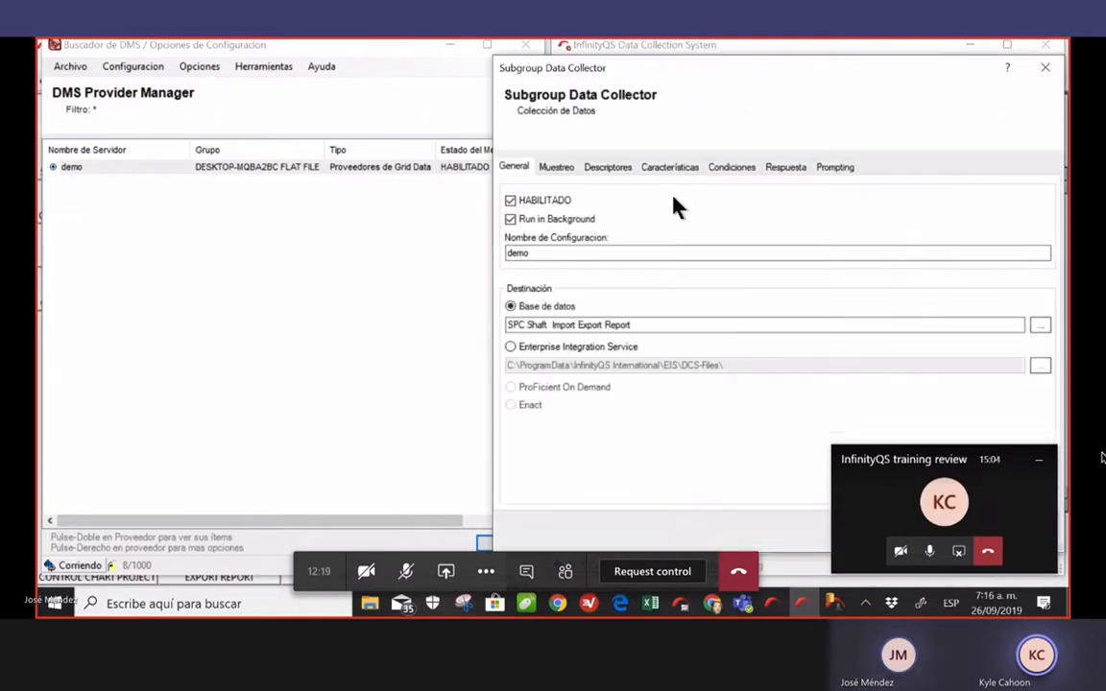
# From the Características list, open the properties of the OD-Loc A characteristic
pyautogui.click(569, 169)
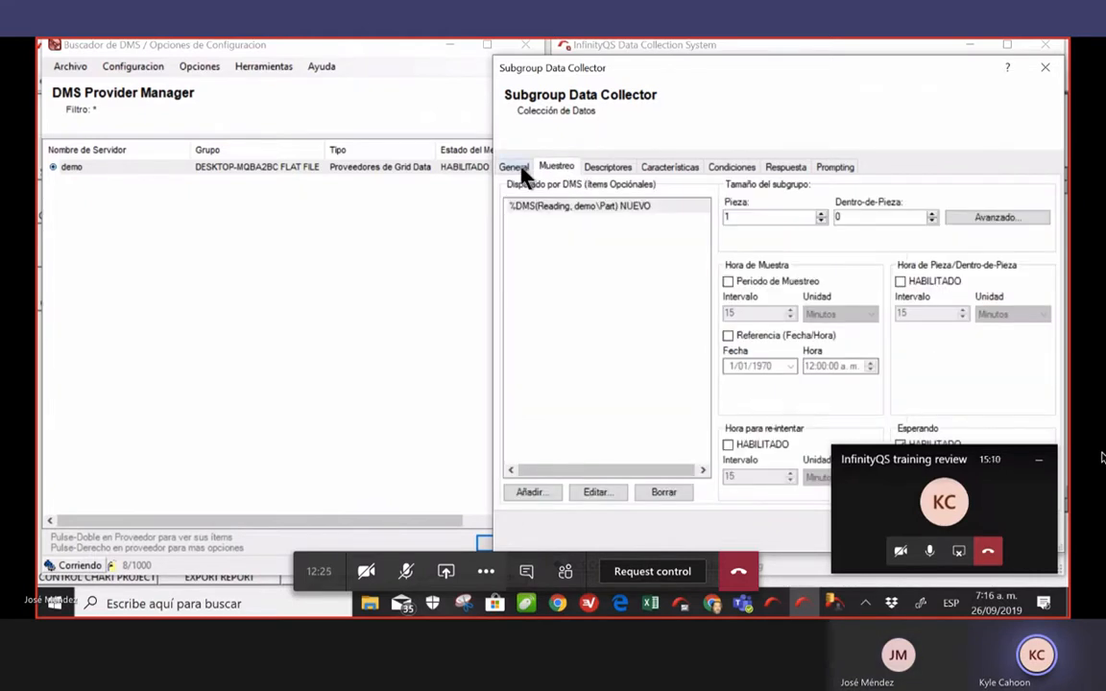
pyautogui.click(521, 169)
pyautogui.click(695, 170)
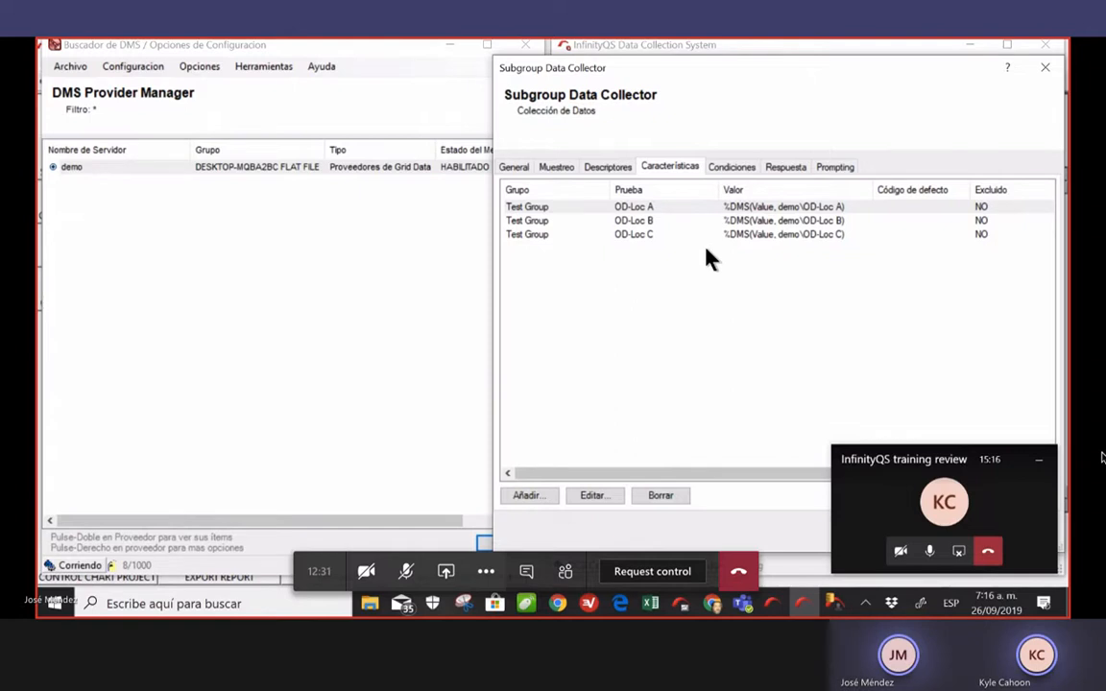
pyautogui.doubleClick(643, 207)
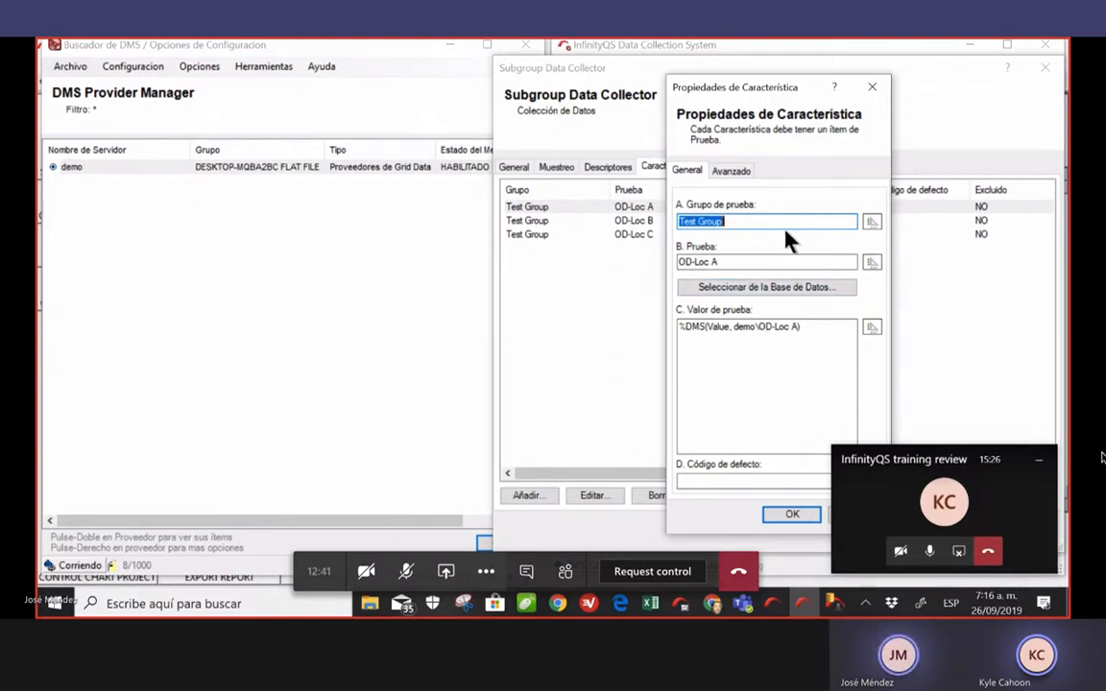
# Review the DMS item selection and advanced exclusion settings without changing anything
pyautogui.click(871, 222)
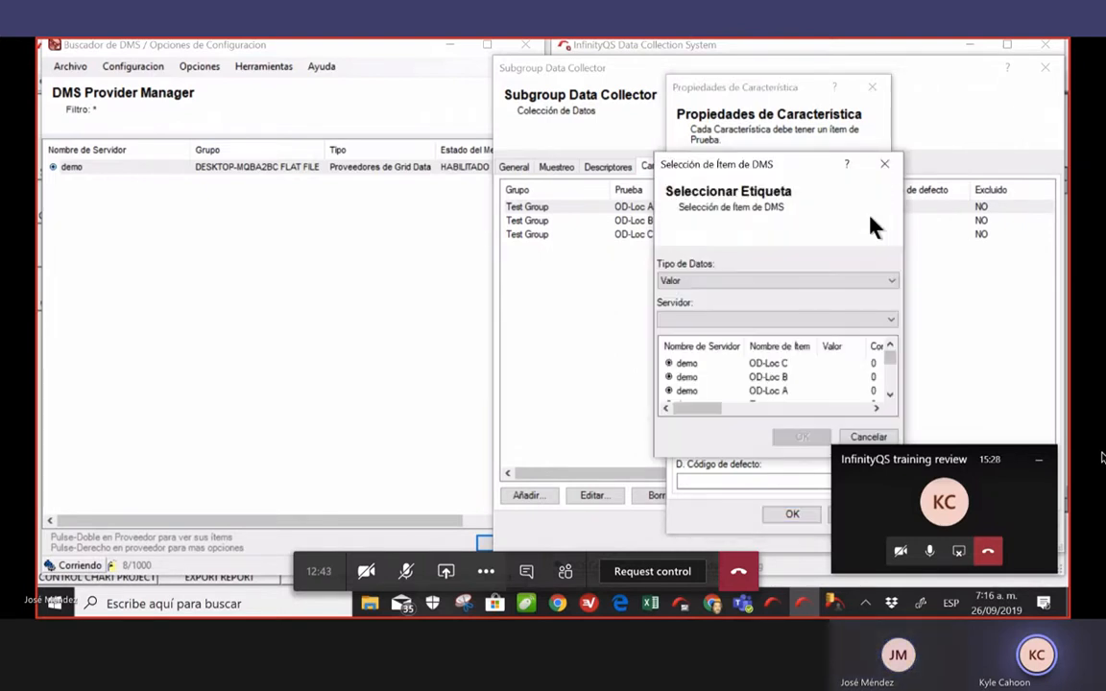
pyautogui.click(884, 164)
pyautogui.click(733, 173)
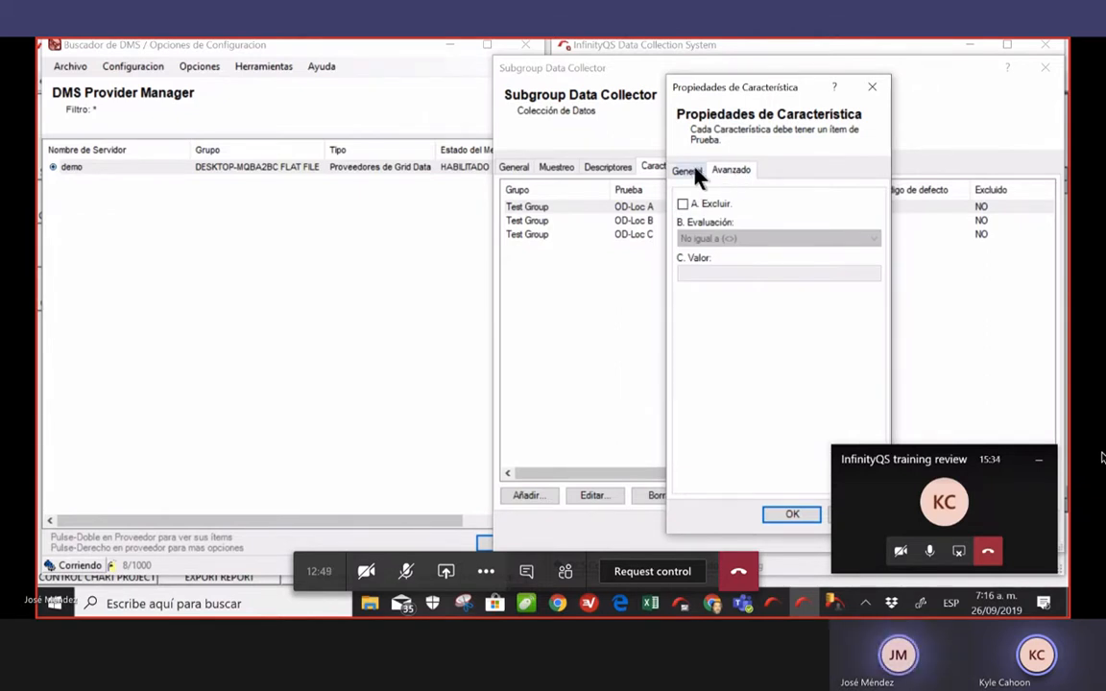
pyautogui.click(690, 172)
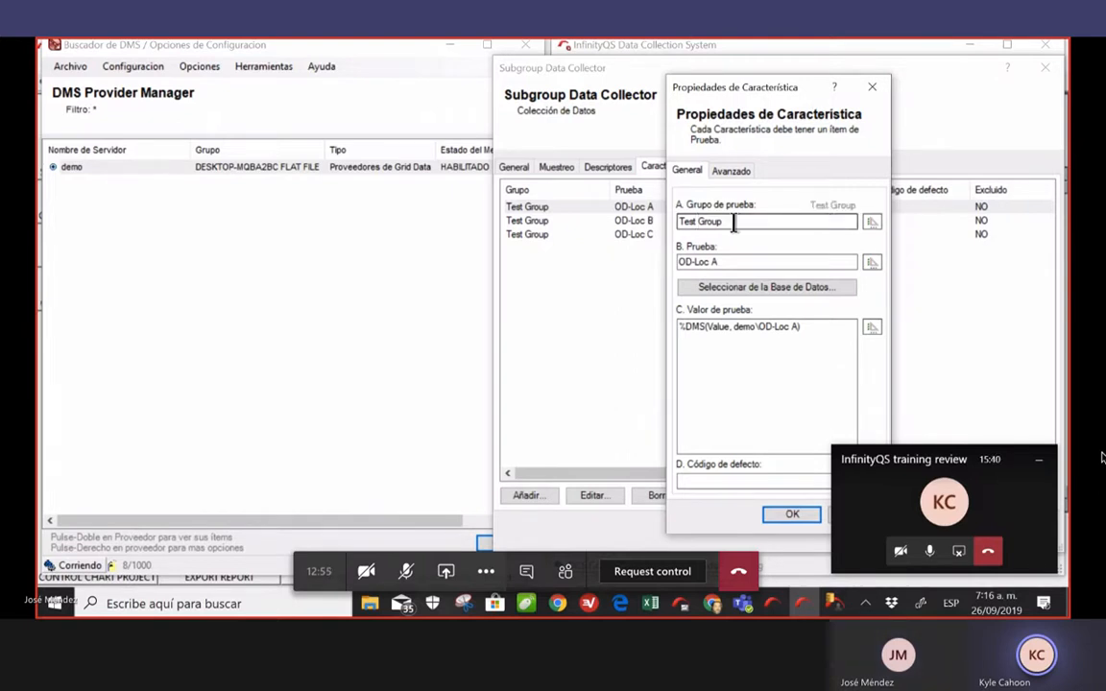
# Select group Grupo de prueba and test OD-A from the database, then apply
pyautogui.click(756, 287)
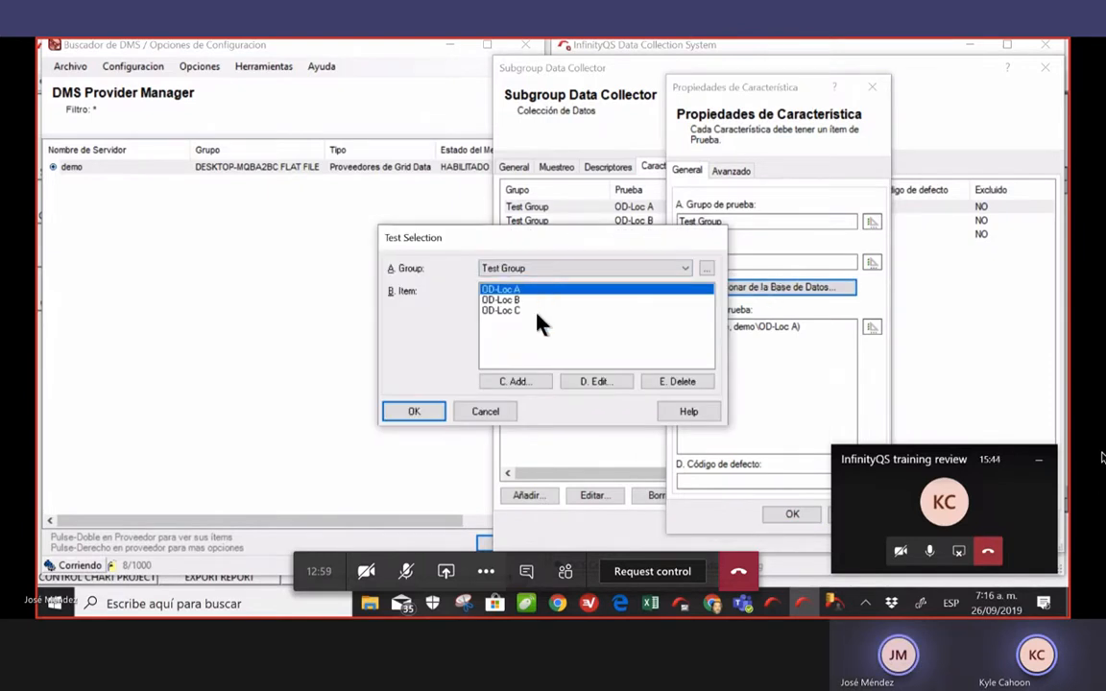
pyautogui.click(686, 271)
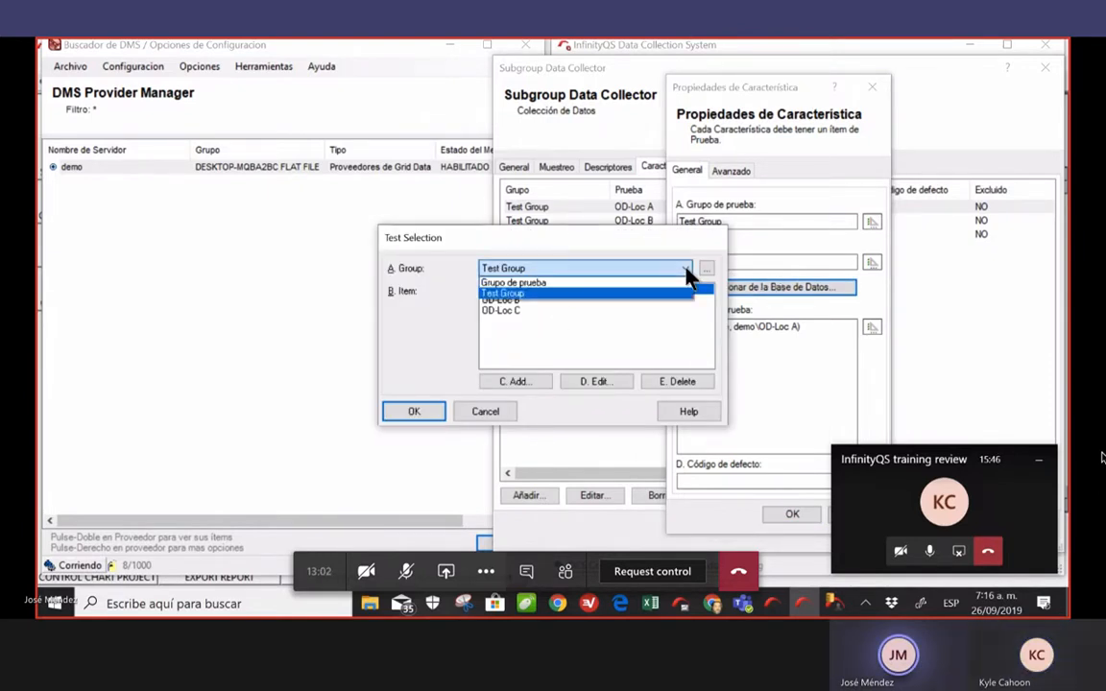
pyautogui.click(599, 284)
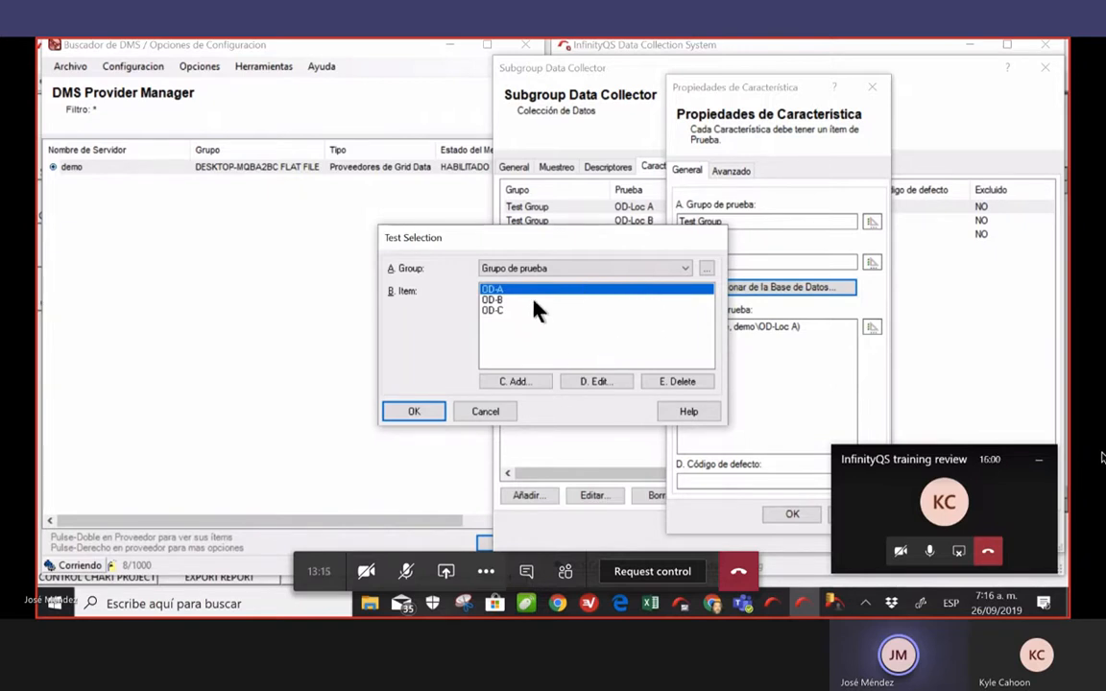
pyautogui.click(686, 272)
pyautogui.click(649, 293)
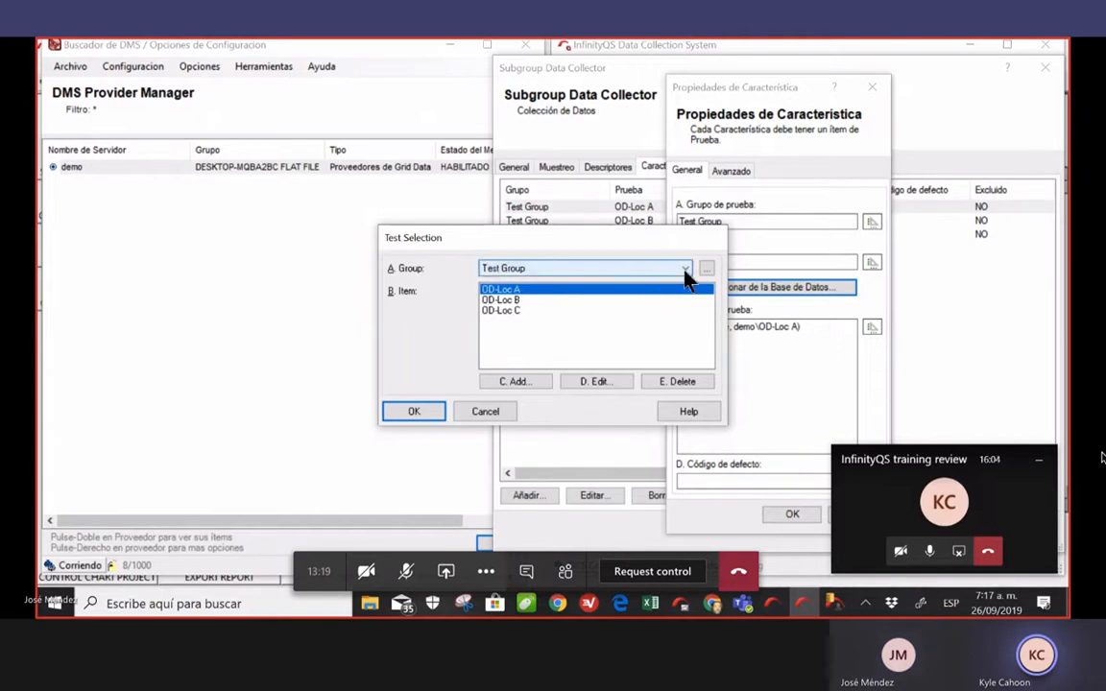
pyautogui.click(685, 273)
pyautogui.click(662, 282)
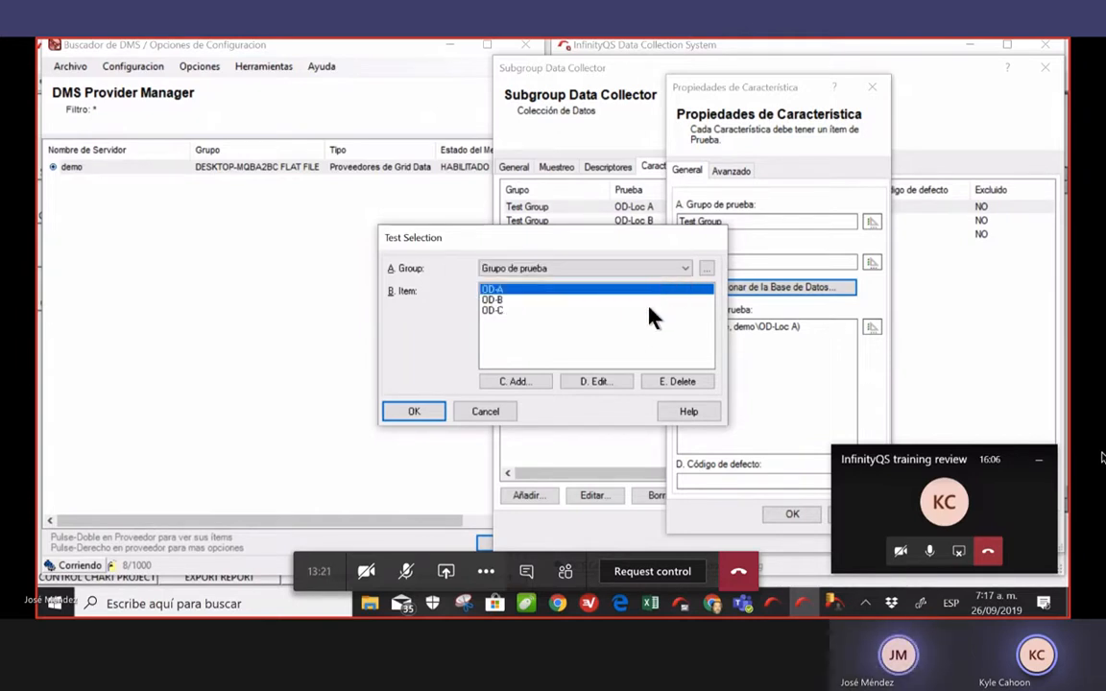
pyautogui.click(434, 419)
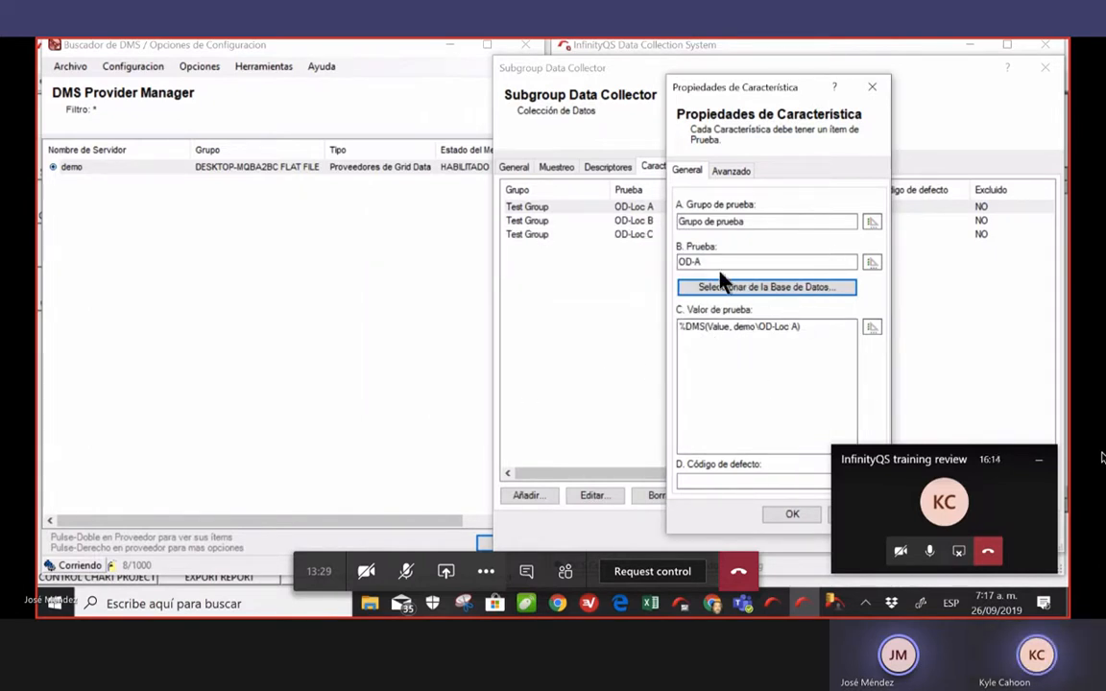
pyautogui.click(792, 516)
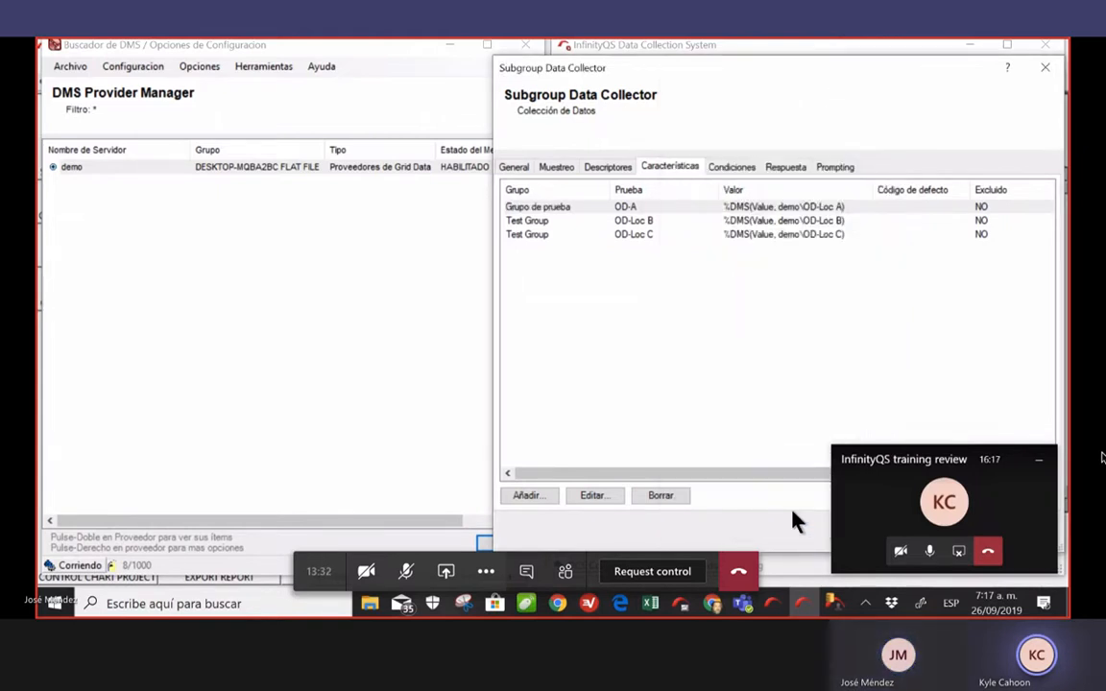
# Map the OD-Loc B row to Grupo de prueba with test OD-B
pyautogui.click(588, 221)
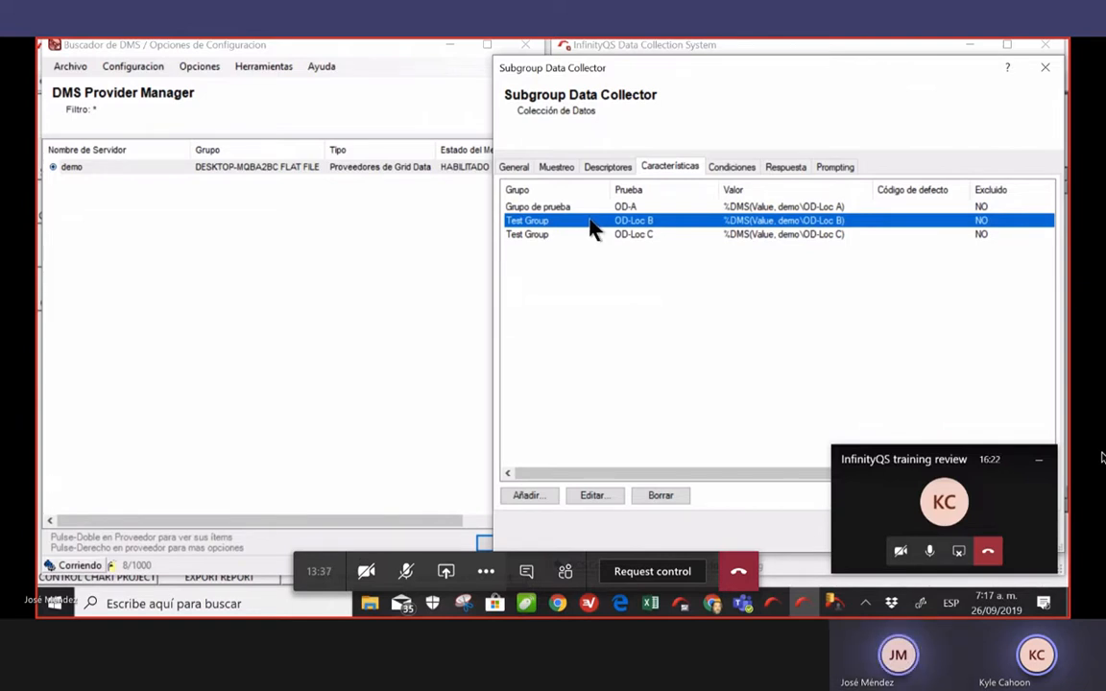
pyautogui.doubleClick(590, 225)
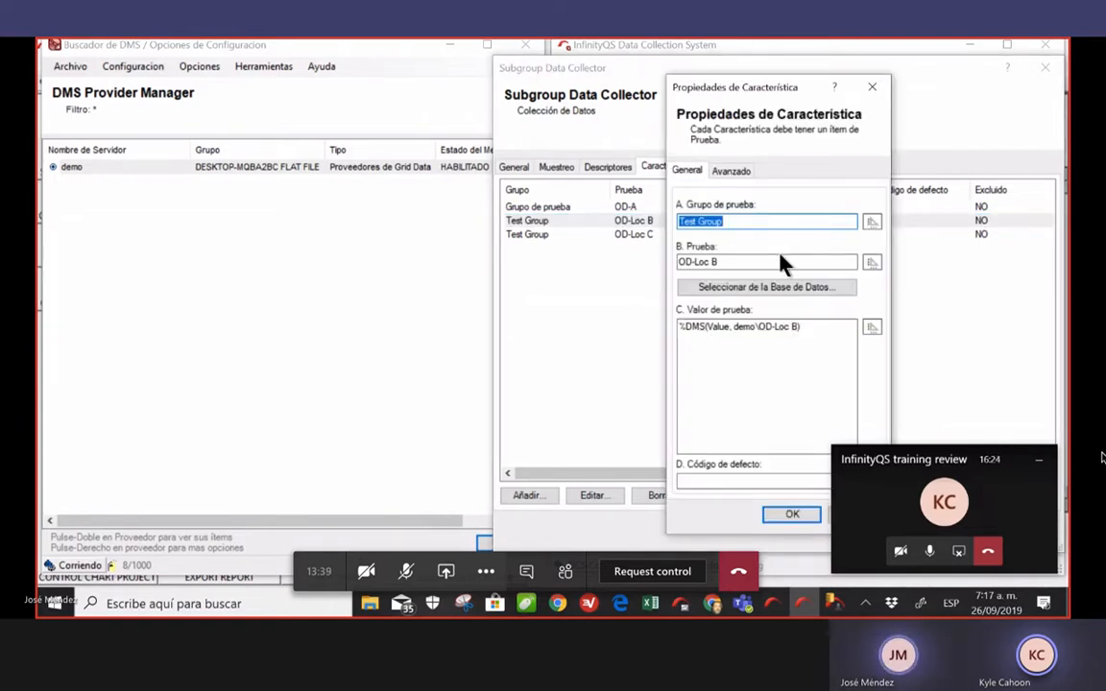
pyautogui.click(717, 287)
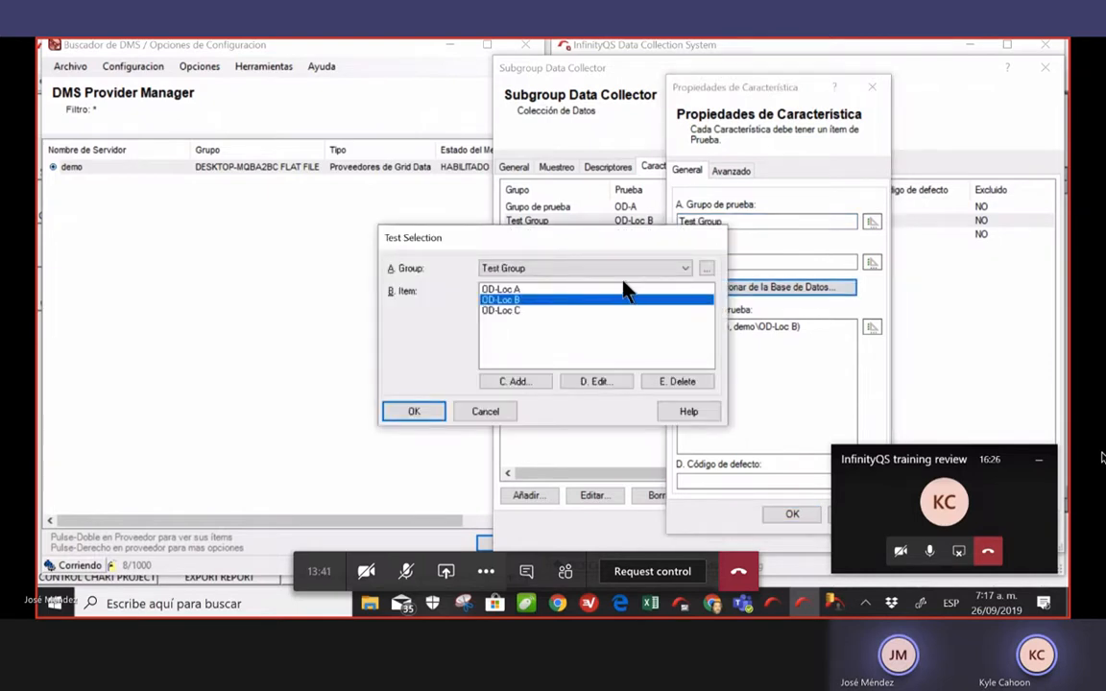
pyautogui.click(686, 269)
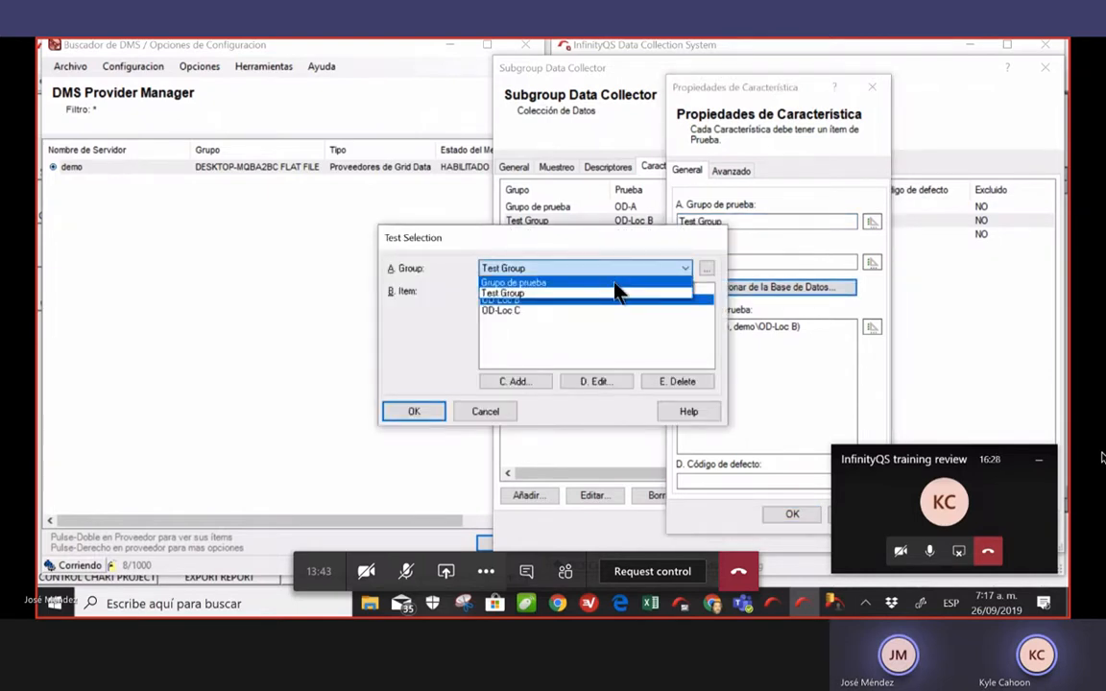
pyautogui.click(615, 283)
pyautogui.click(414, 411)
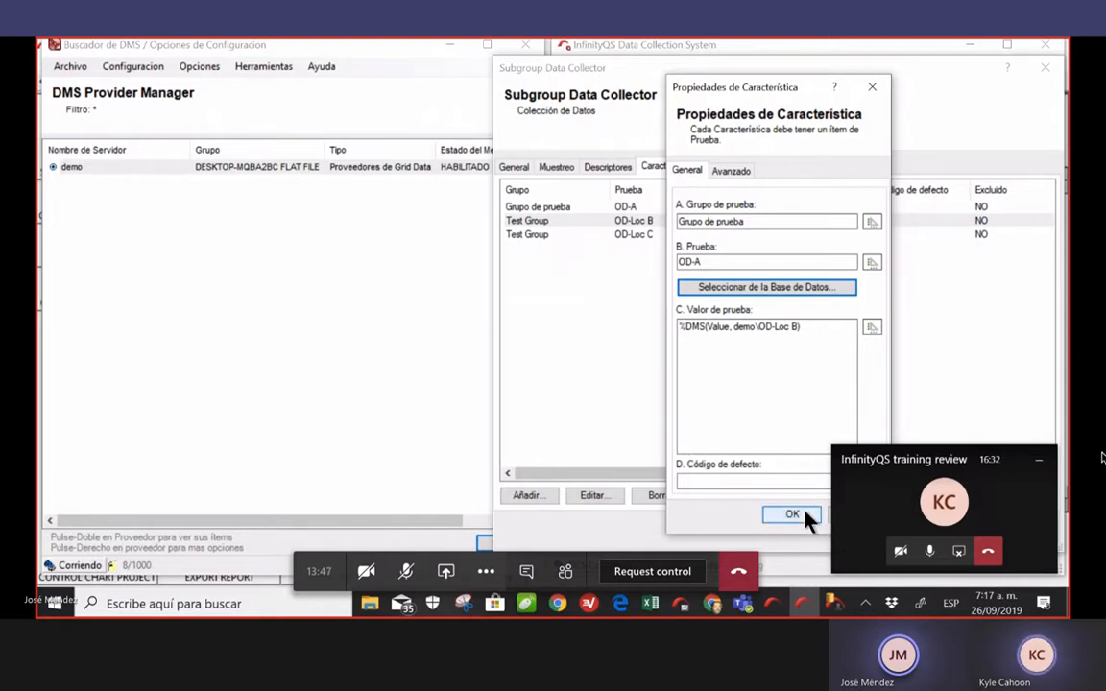
pyautogui.click(806, 288)
pyautogui.doubleClick(499, 299)
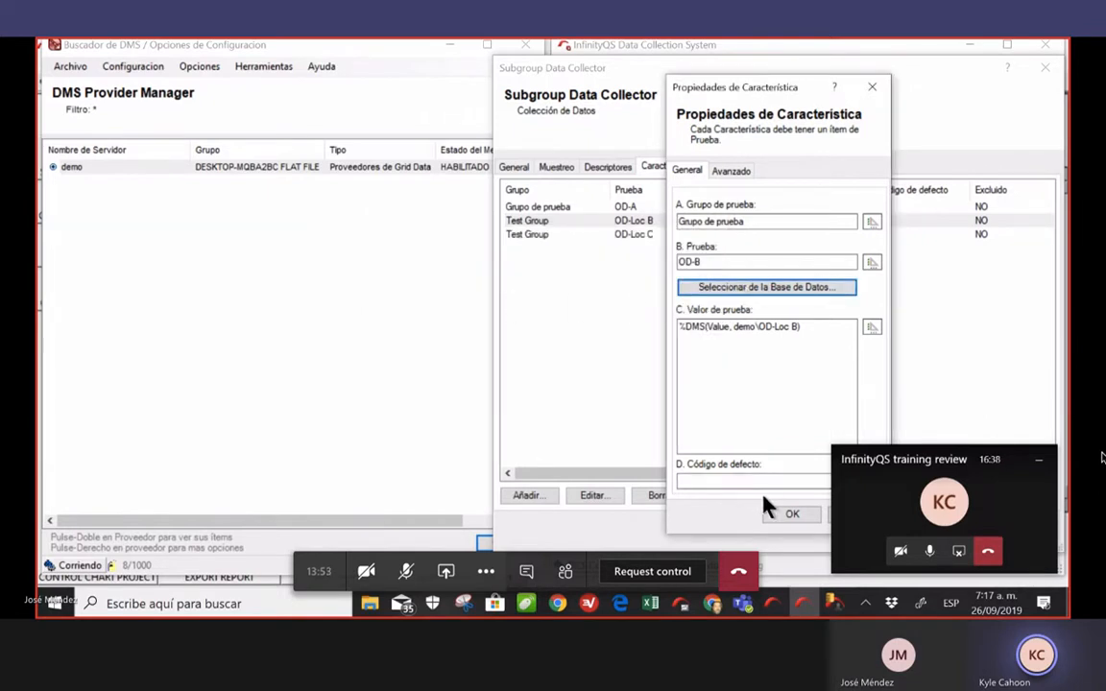
pyautogui.click(787, 516)
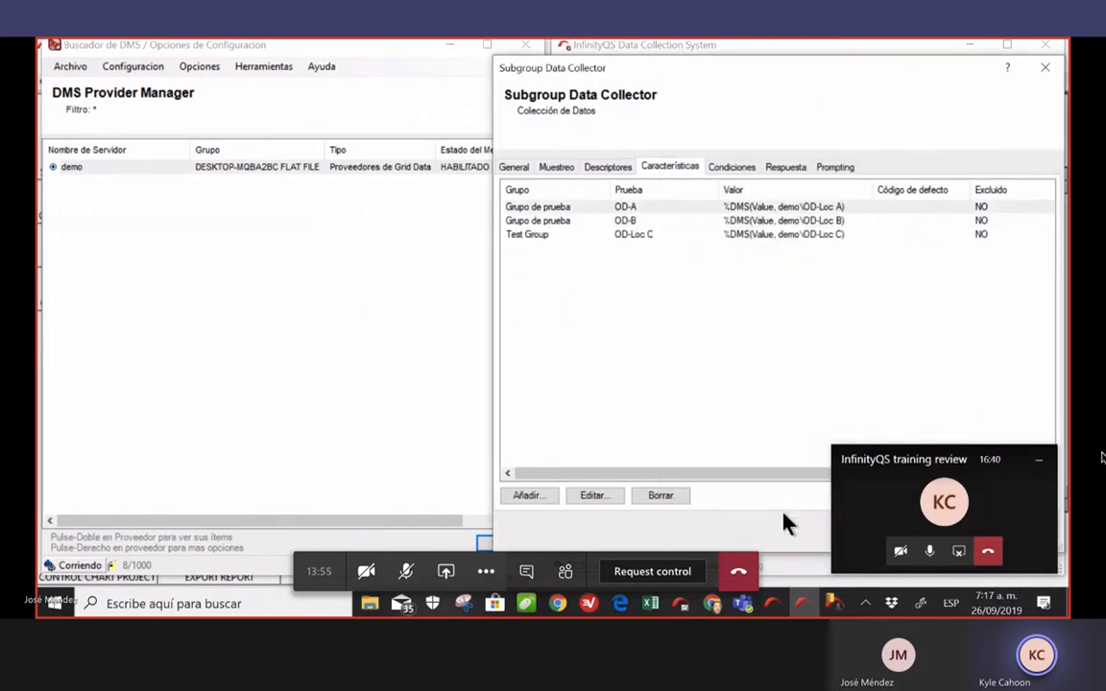
# Map the OD-Loc C row to Grupo de prueba with test OD-C
pyautogui.doubleClick(603, 236)
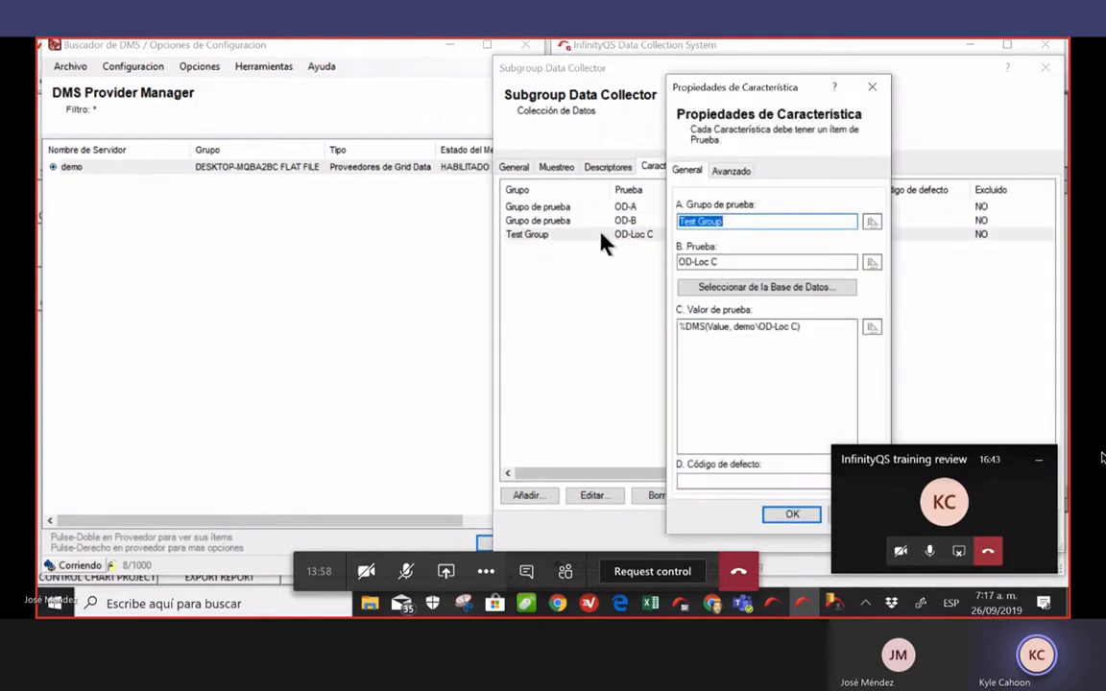
pyautogui.click(751, 288)
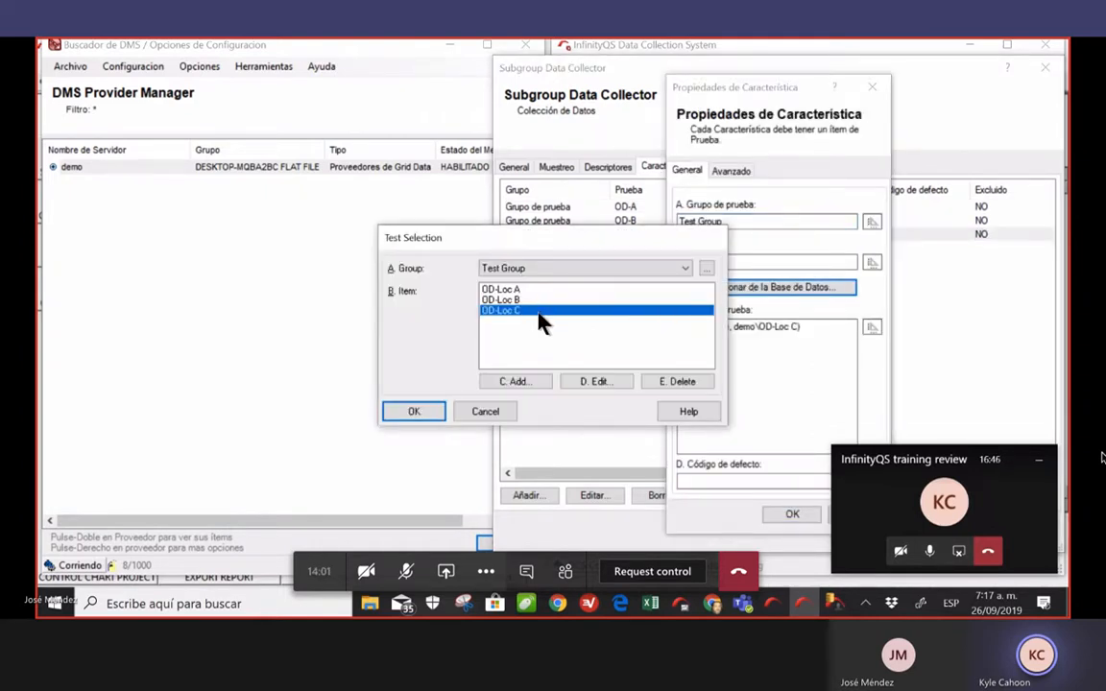
pyautogui.click(686, 270)
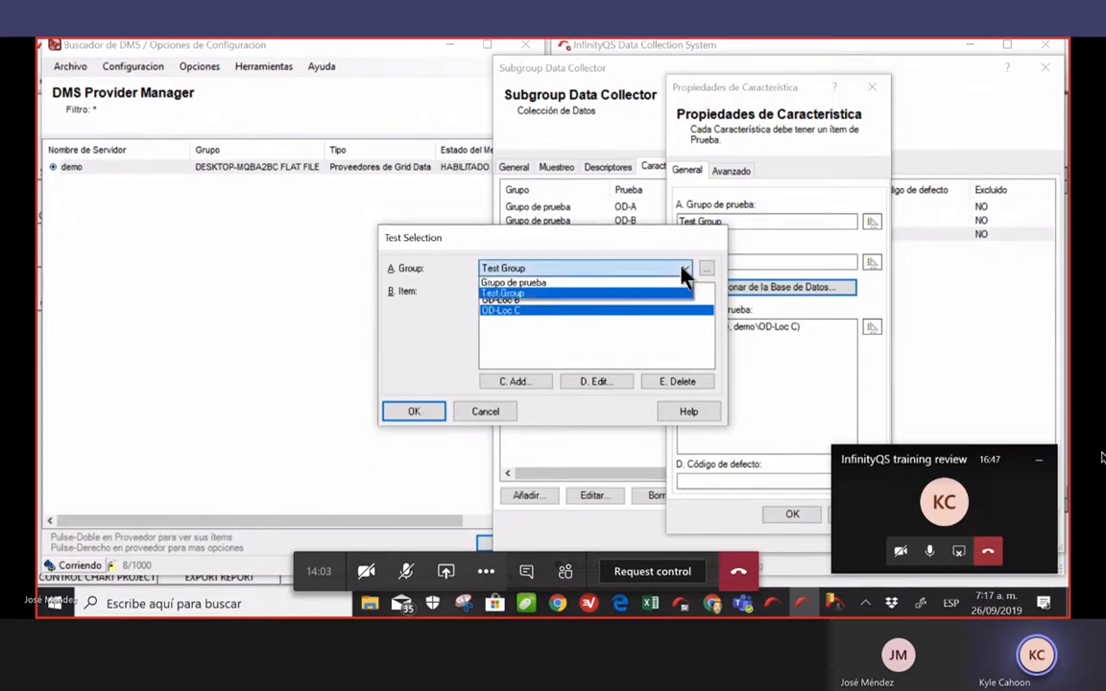
pyautogui.click(629, 279)
pyautogui.doubleClick(491, 311)
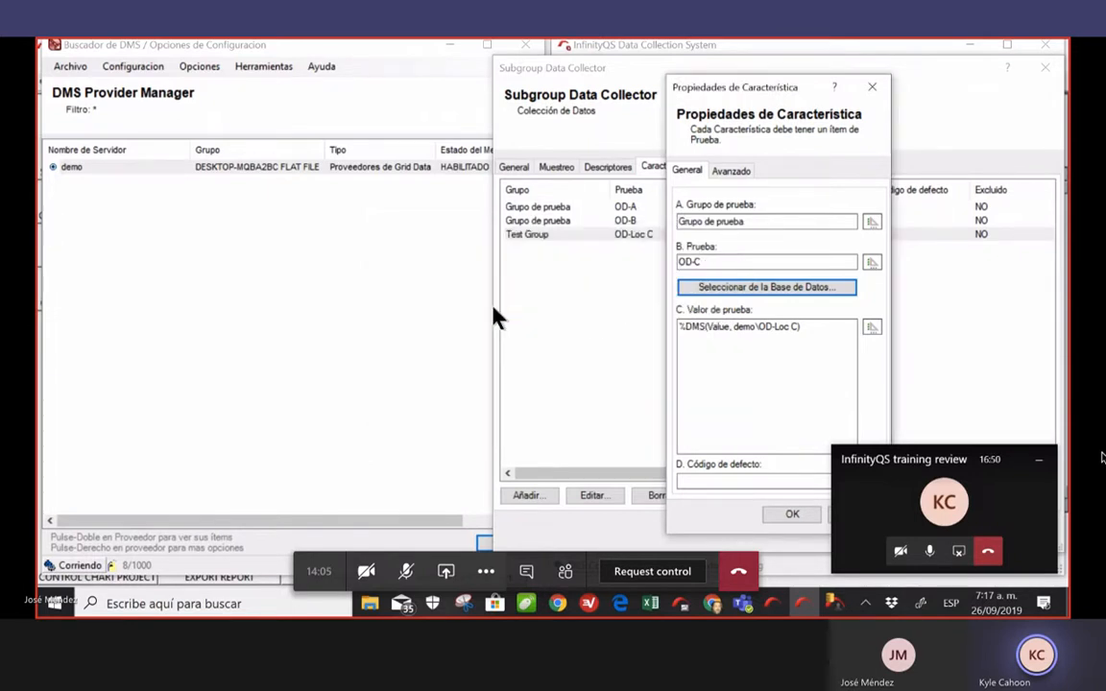
pyautogui.click(793, 516)
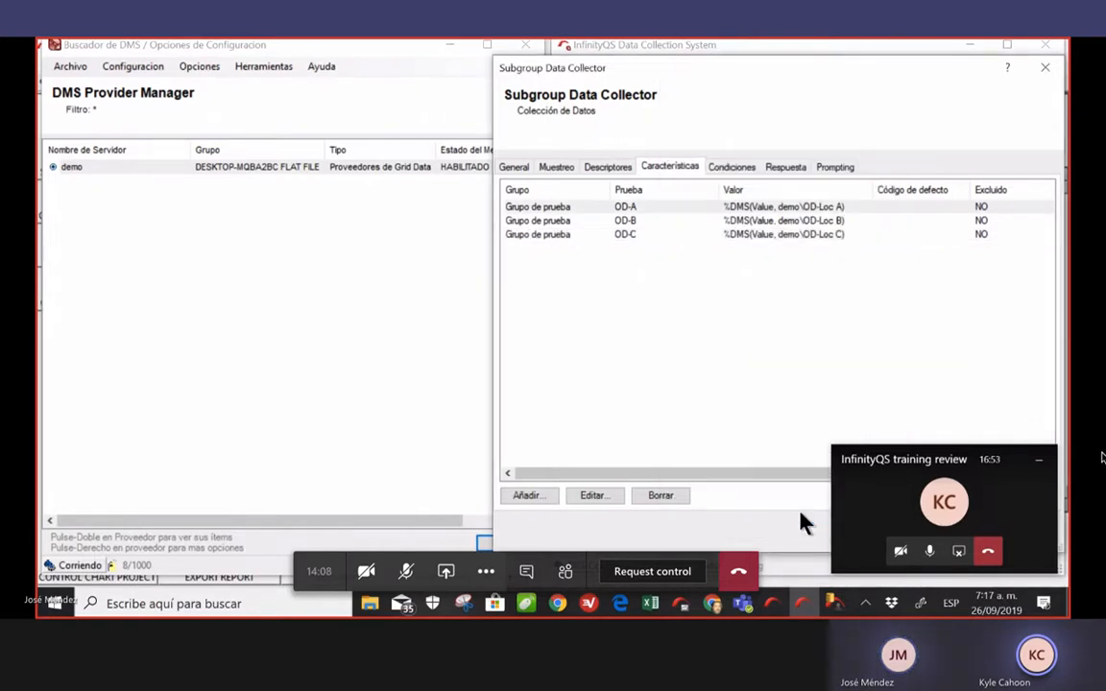
# Save and close the Subgroup Data Collector so the collector reloads and runs
pyautogui.click(722, 351)
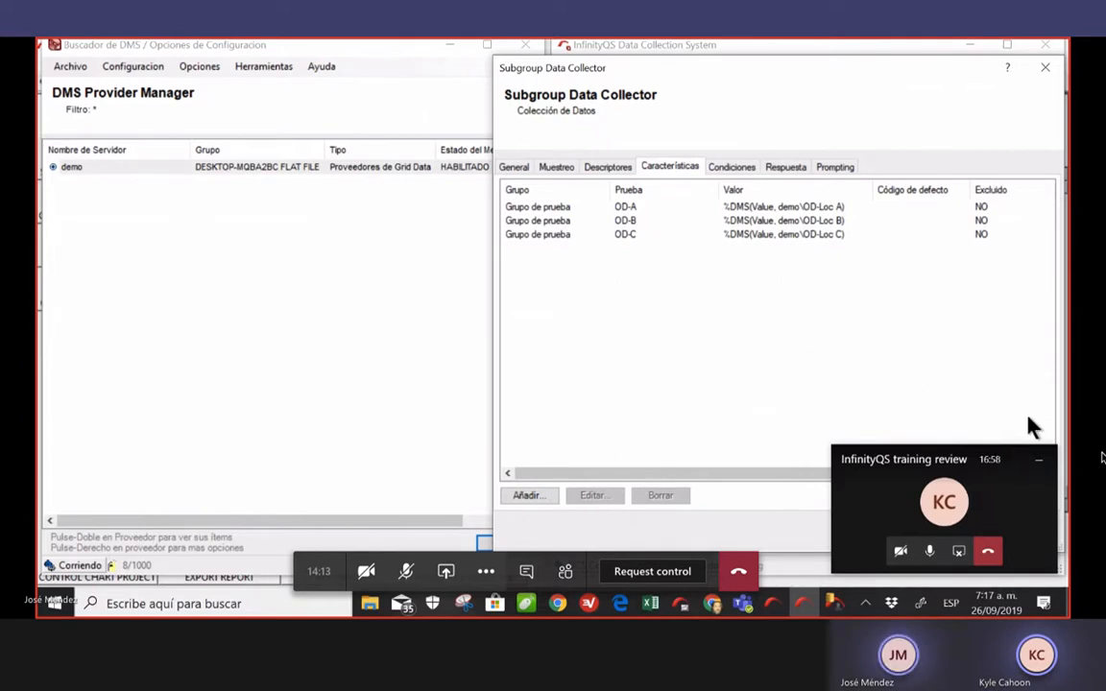
pyautogui.click(1038, 460)
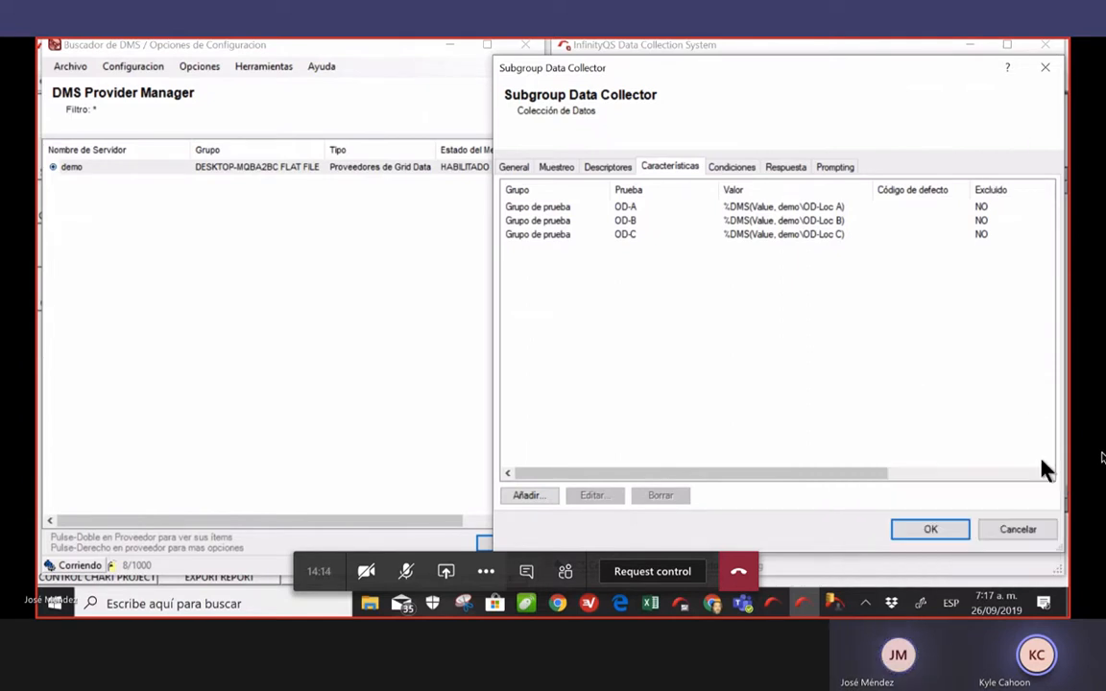
pyautogui.click(929, 527)
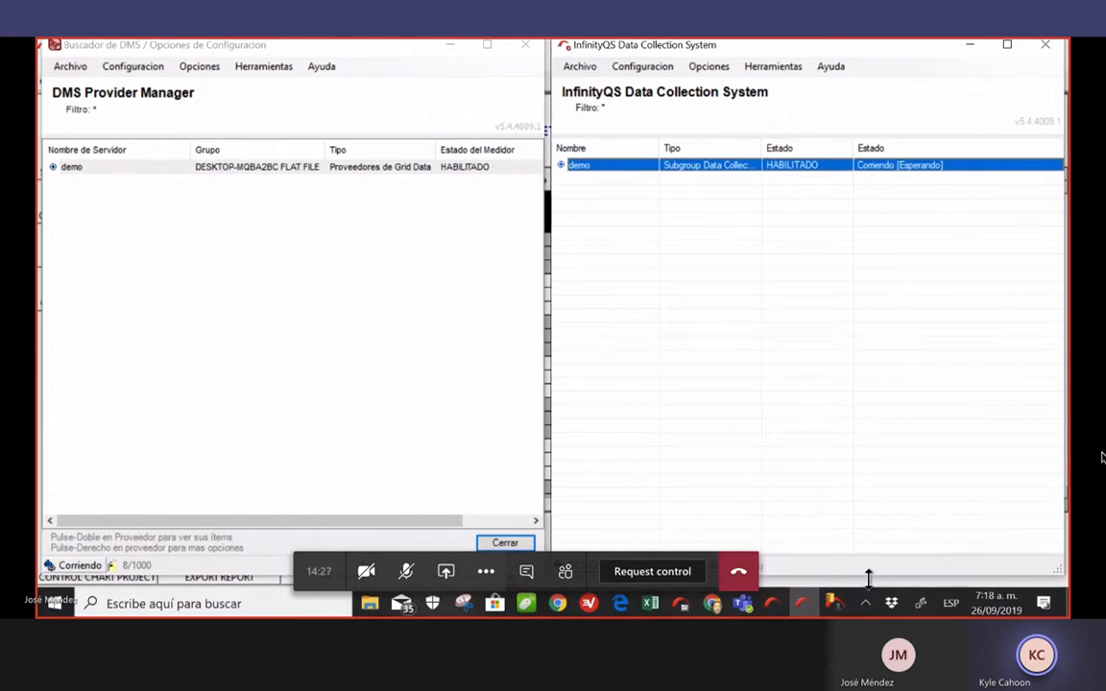
pyautogui.moveTo(836, 605)
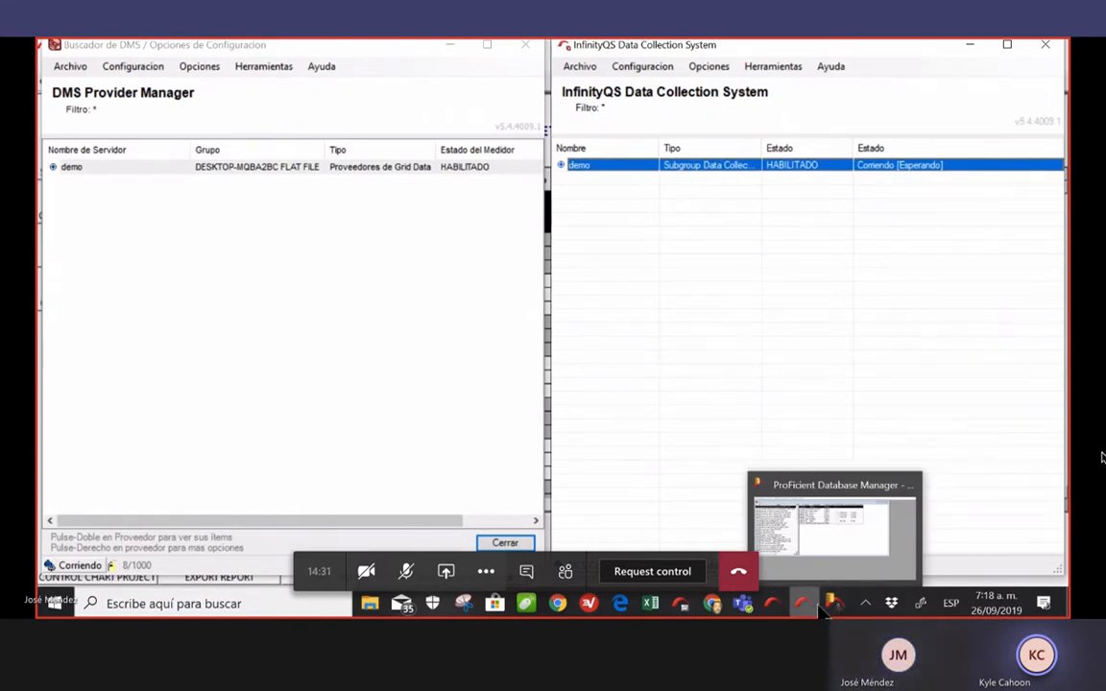
# Edit the demo collector and show its Muestreo sampling settings
pyautogui.rightClick(722, 168)
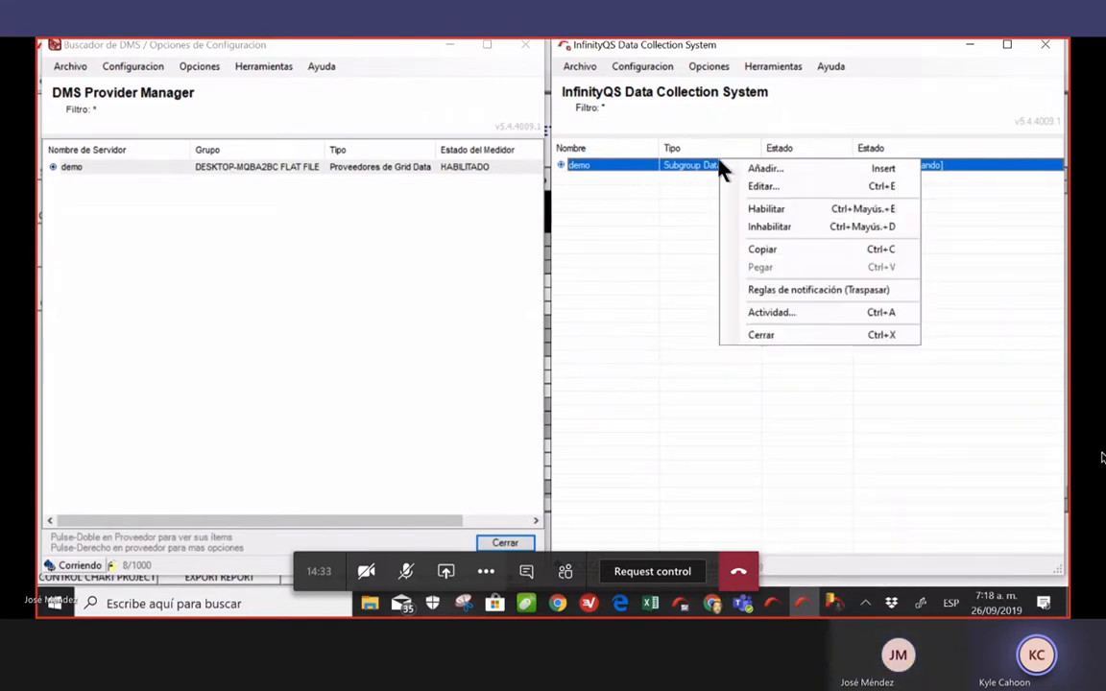
pyautogui.click(812, 186)
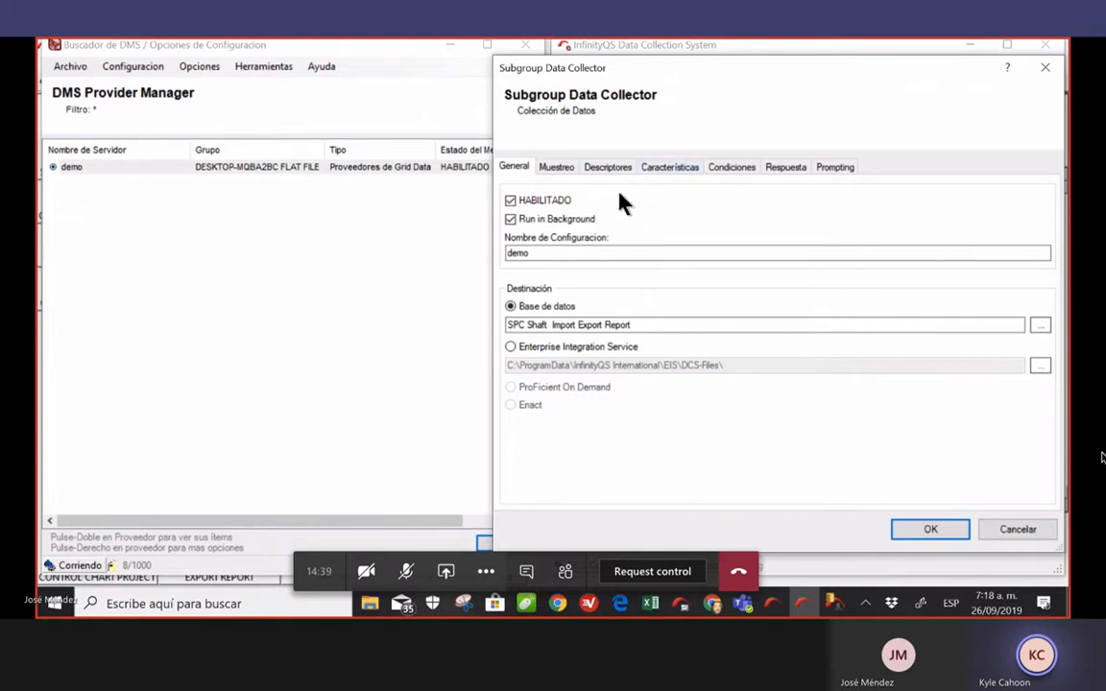
pyautogui.click(557, 169)
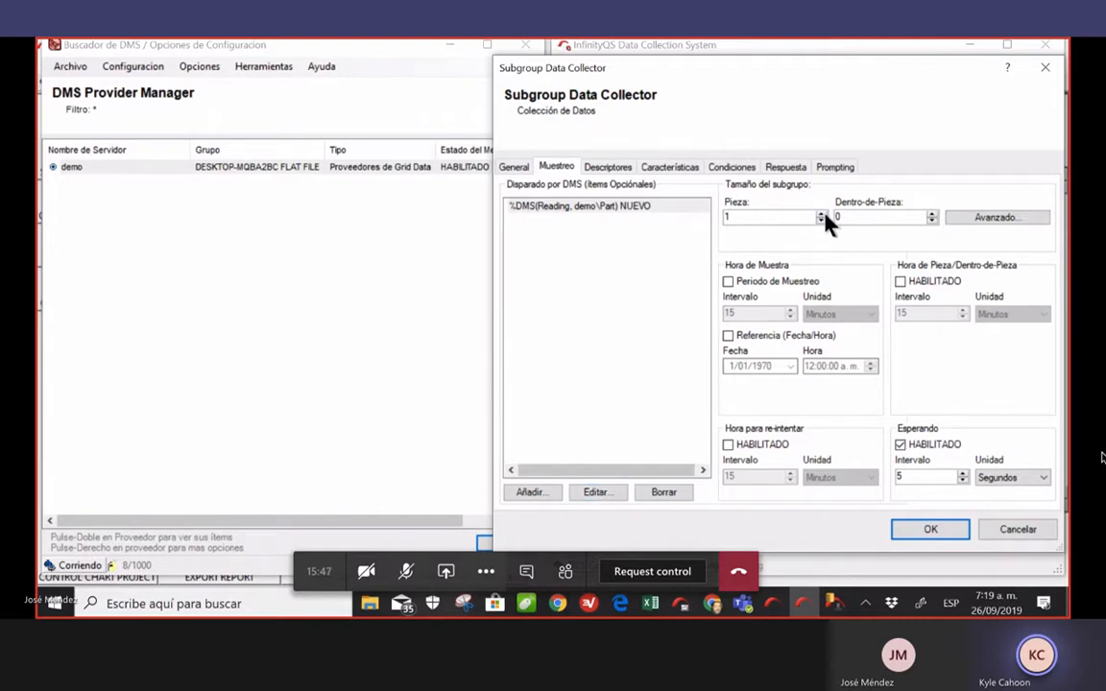
# Set the subgroup size (Pieza) to 3
pyautogui.click(1008, 220)
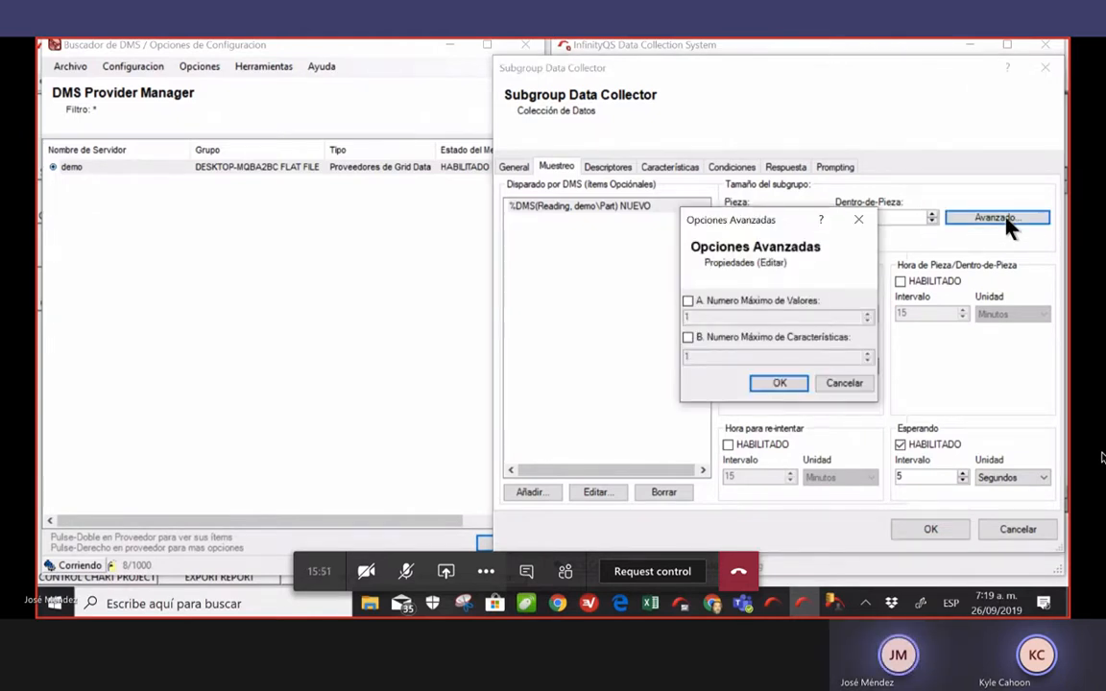
pyautogui.click(862, 383)
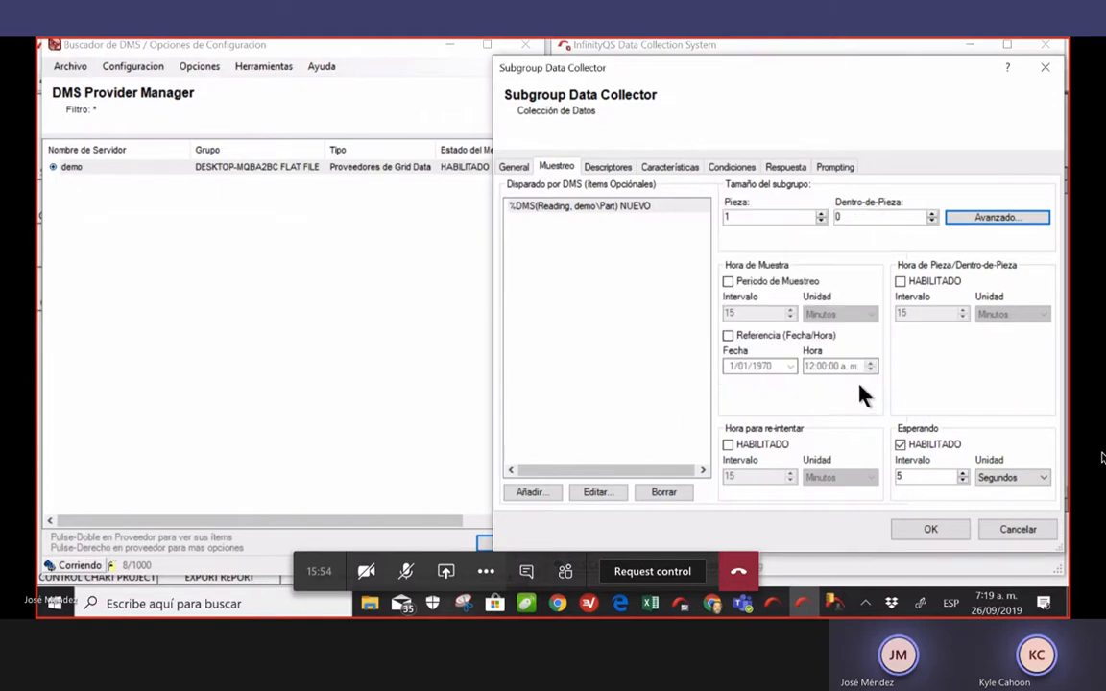
pyautogui.click(821, 218)
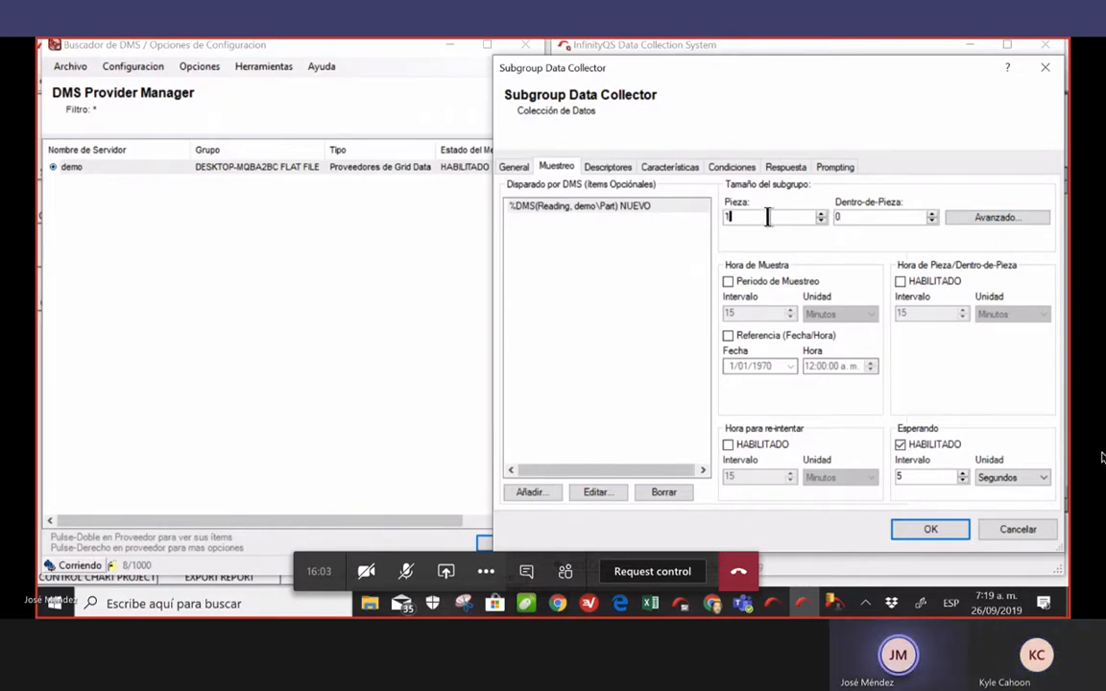
pyautogui.click(820, 214)
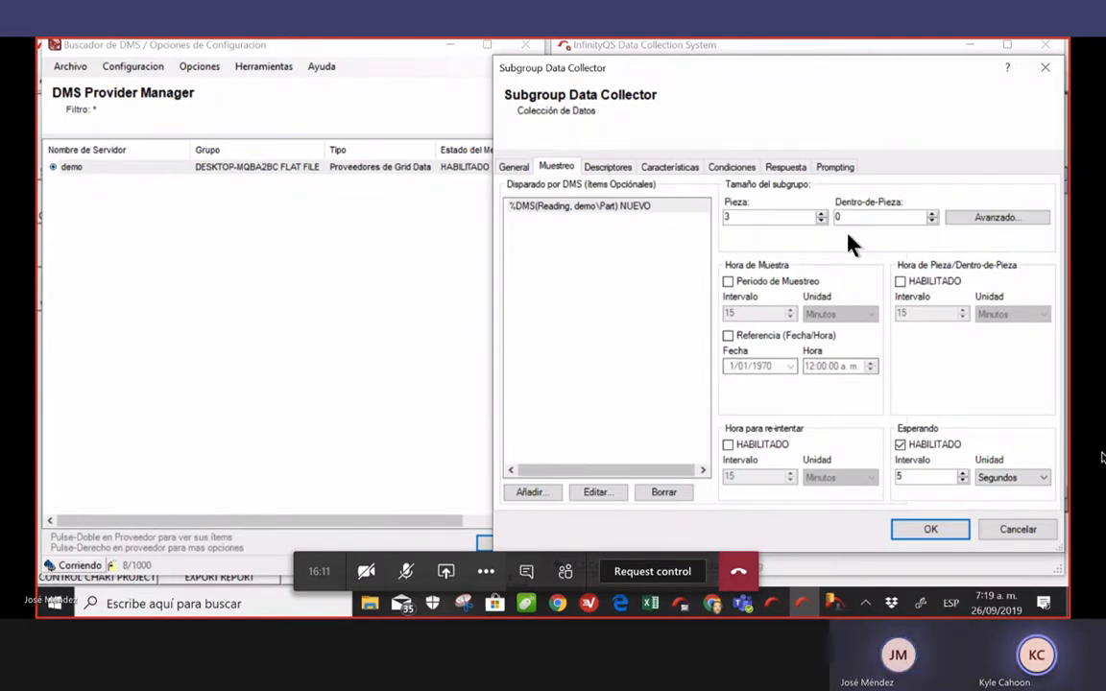
# Limit the subgroup to a maximum of 3 values and save the collector settings
pyautogui.click(989, 222)
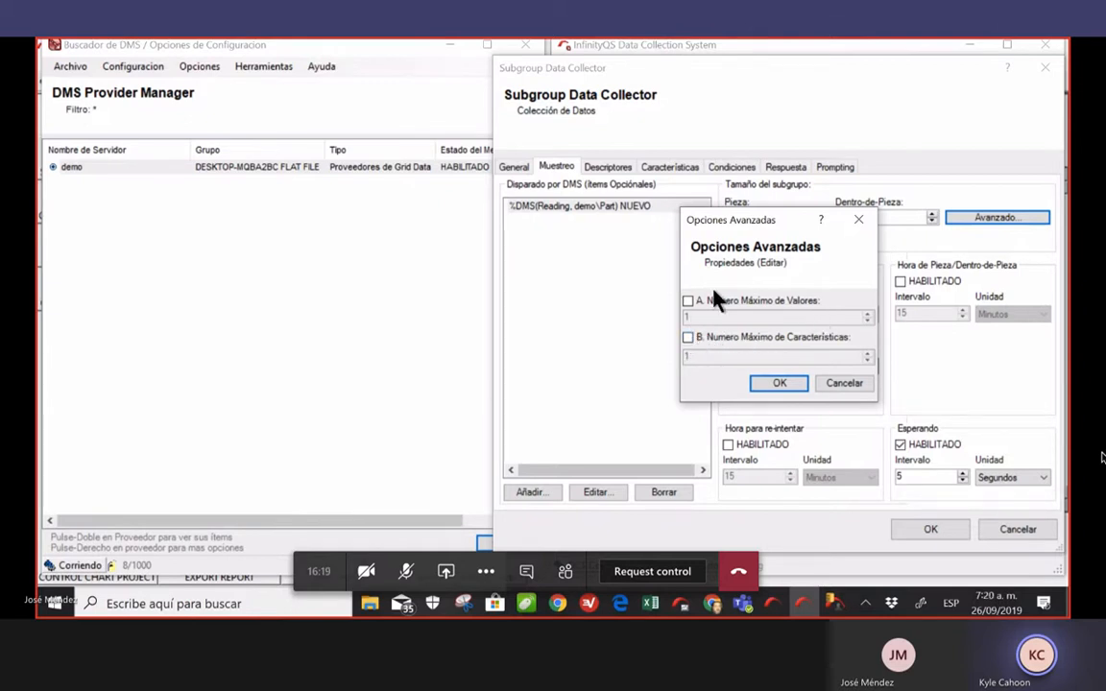
pyautogui.click(688, 301)
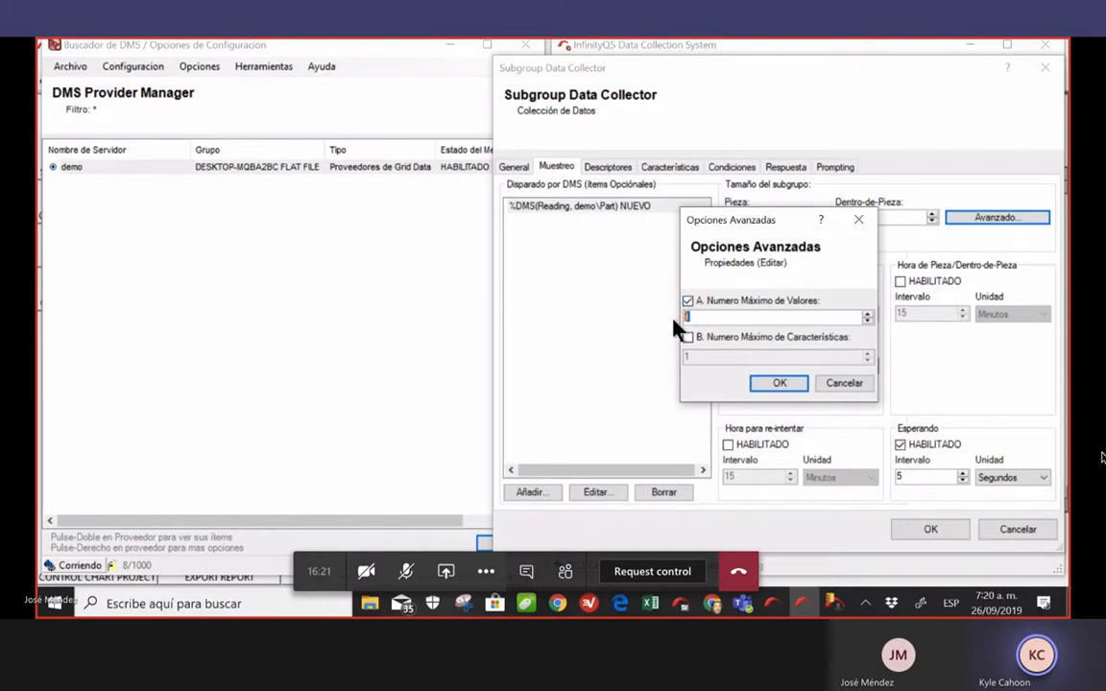
pyautogui.write('3')
pyautogui.click(779, 382)
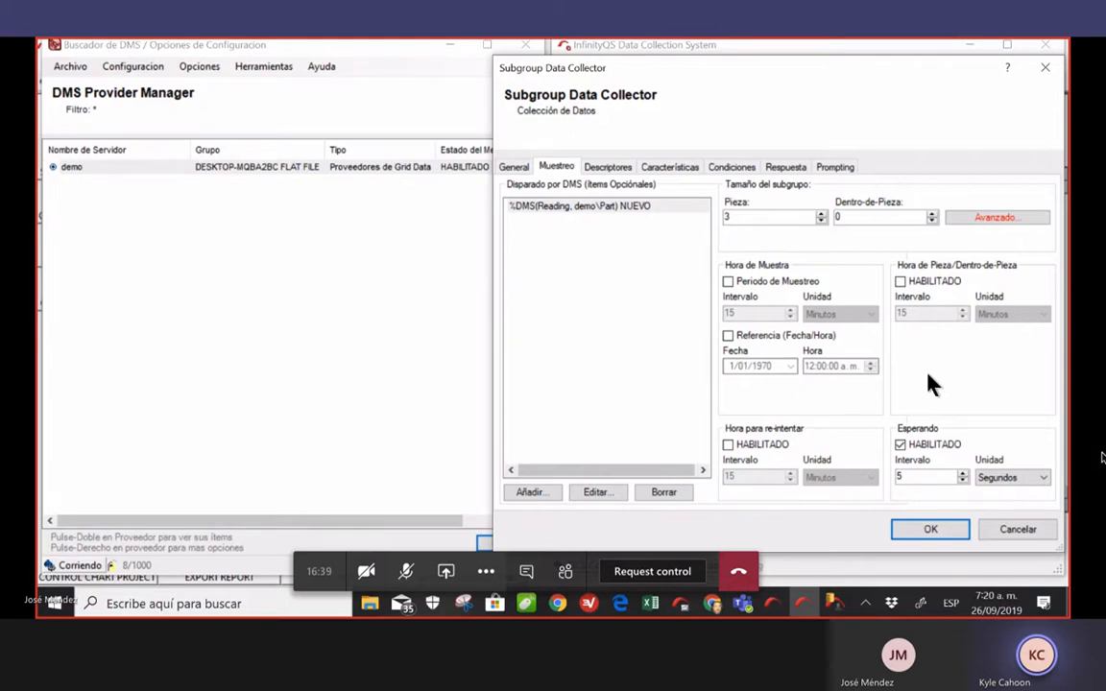
pyautogui.click(931, 534)
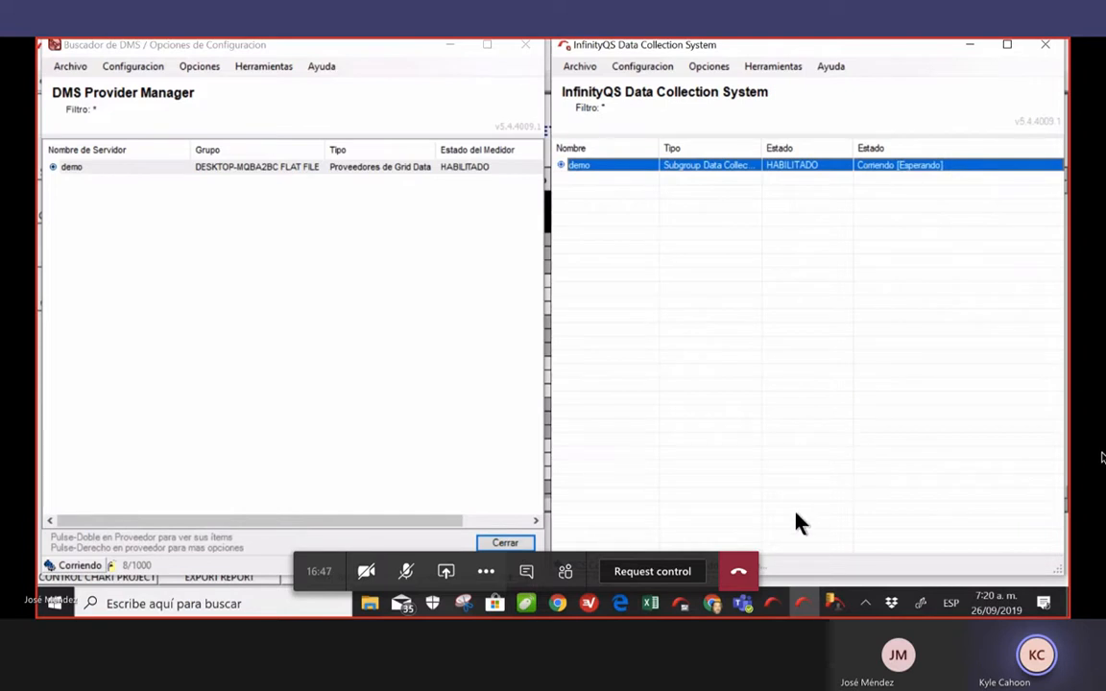
# In File Explorer, copy the Colored Parts file
pyautogui.click(371, 604)
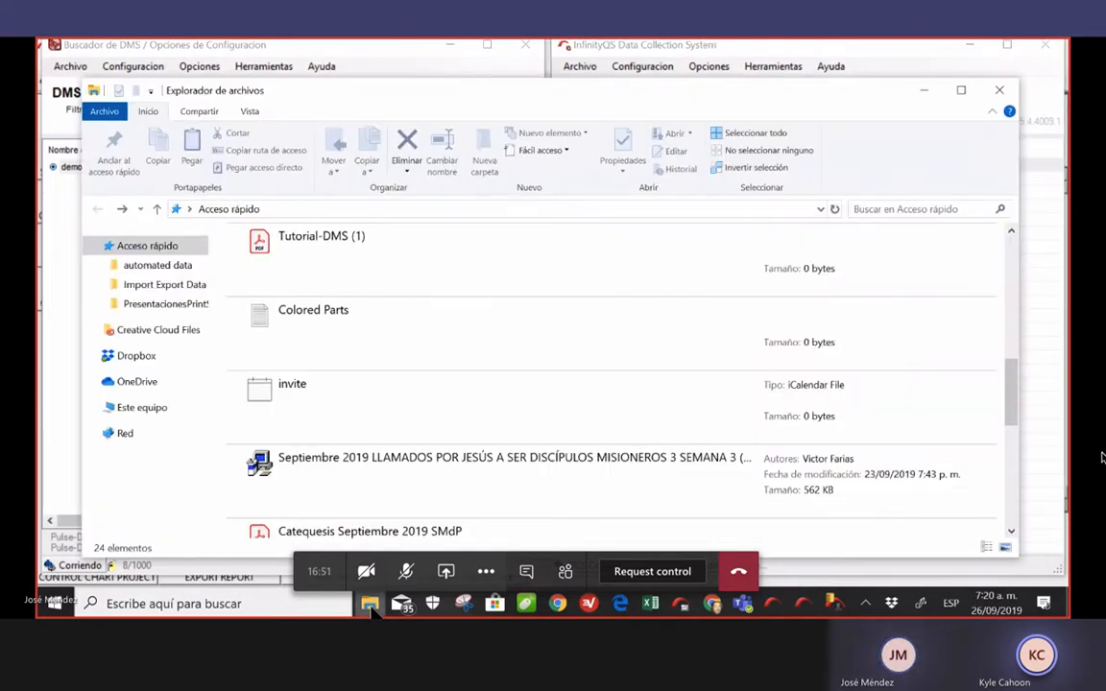
pyautogui.rightClick(353, 323)
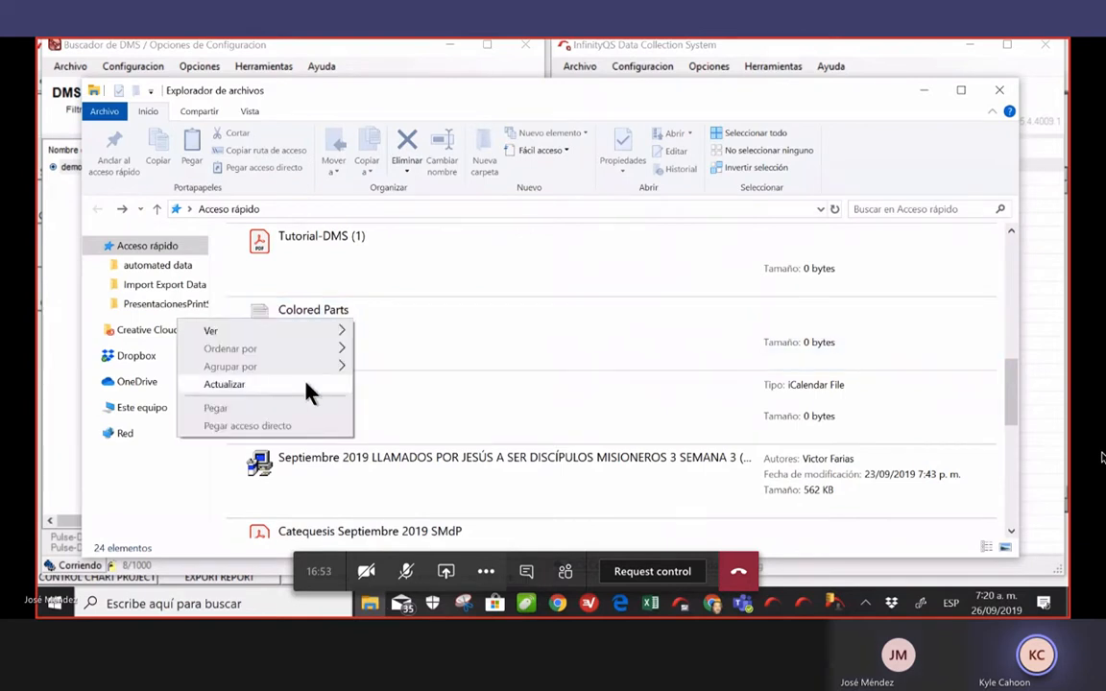
pyautogui.click(436, 355)
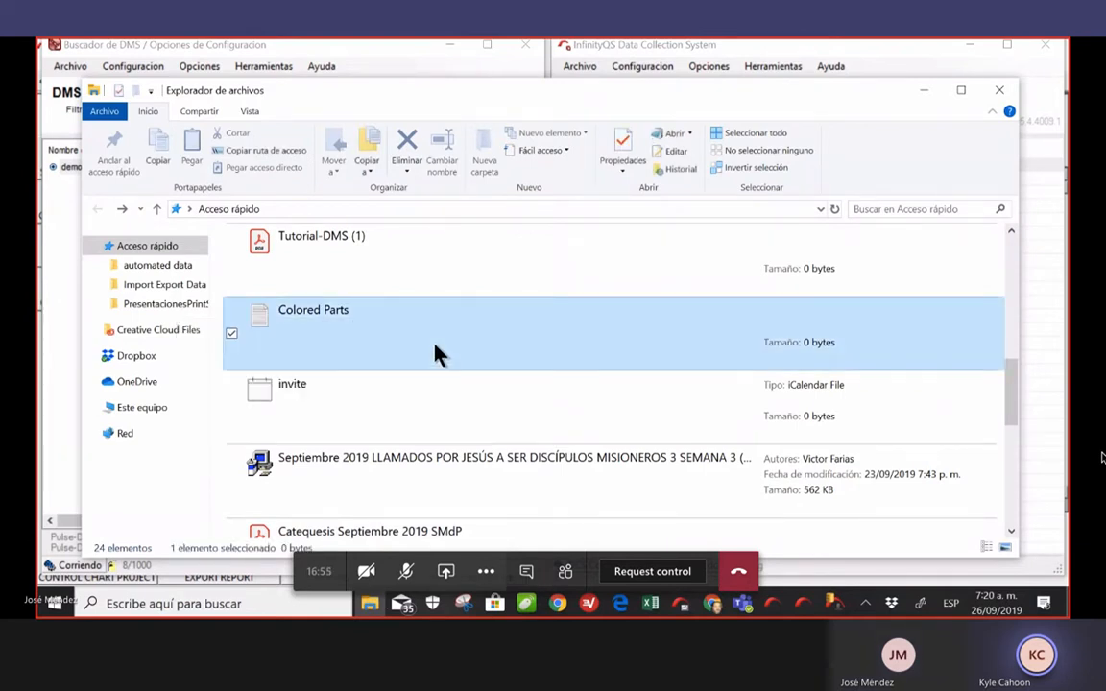
pyautogui.rightClick(437, 354)
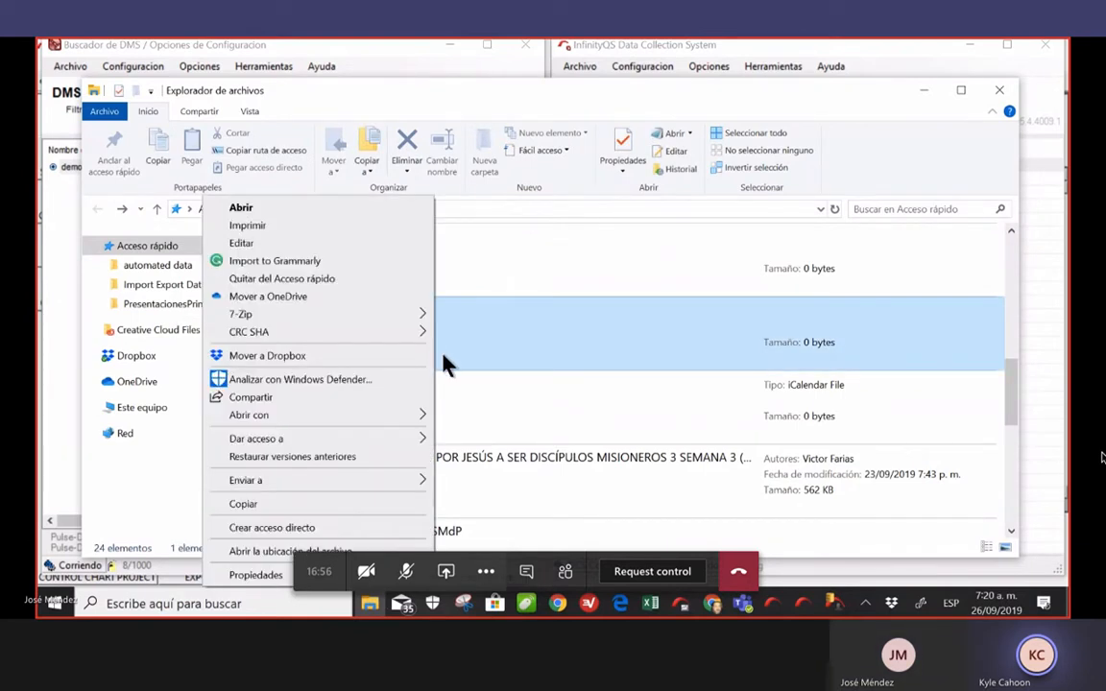
pyautogui.click(285, 506)
# Paste Colored Parts into the automated data folder and minimize File Explorer
pyautogui.scroll(5, 548, 345)
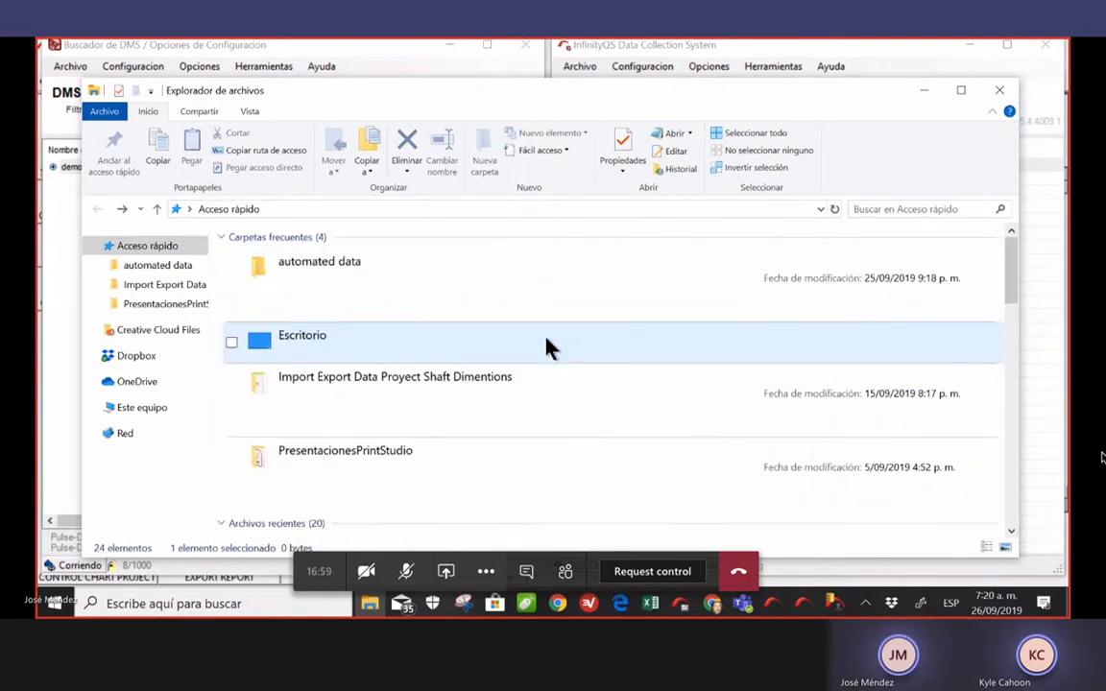
pyautogui.click(291, 286)
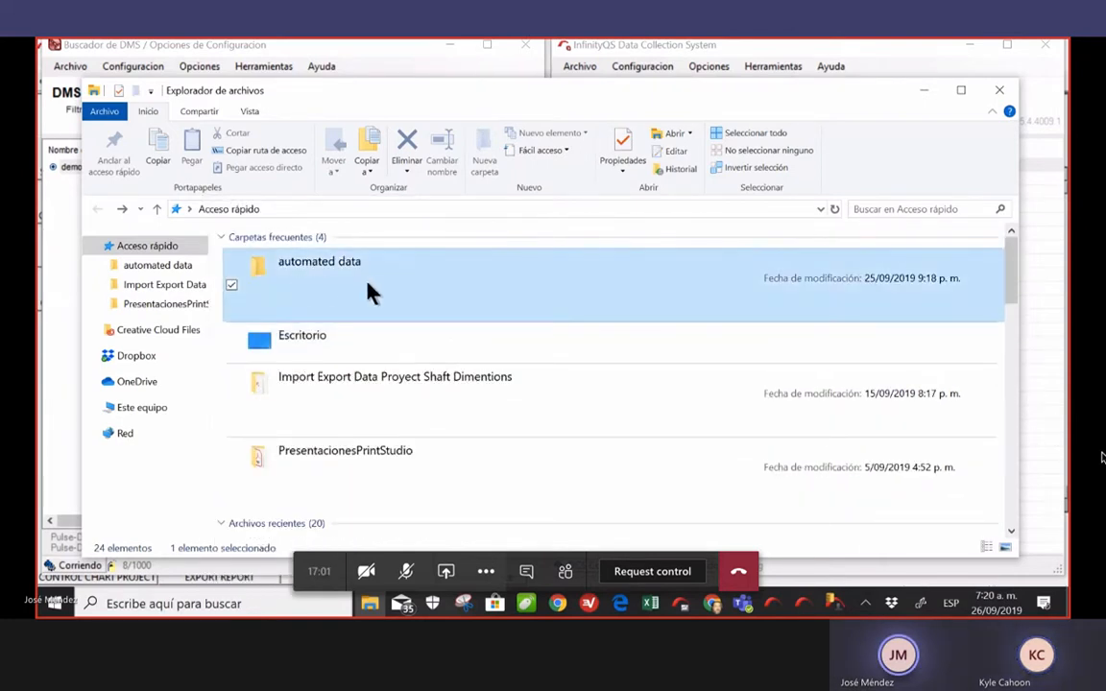
pyautogui.rightClick(368, 288)
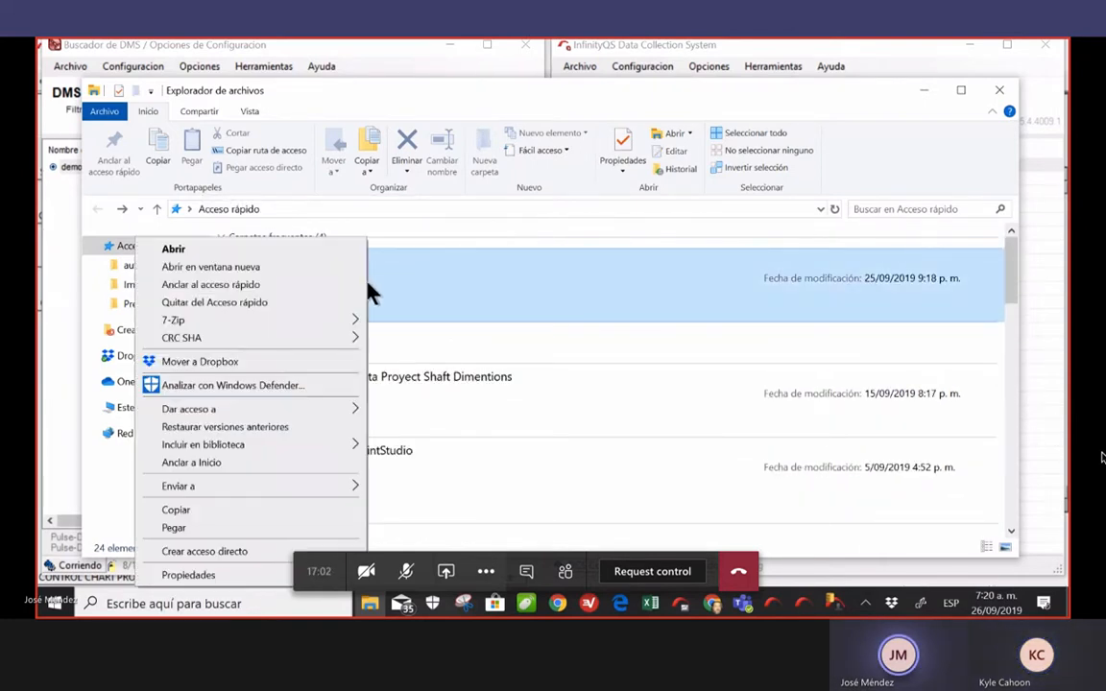
pyautogui.click(230, 536)
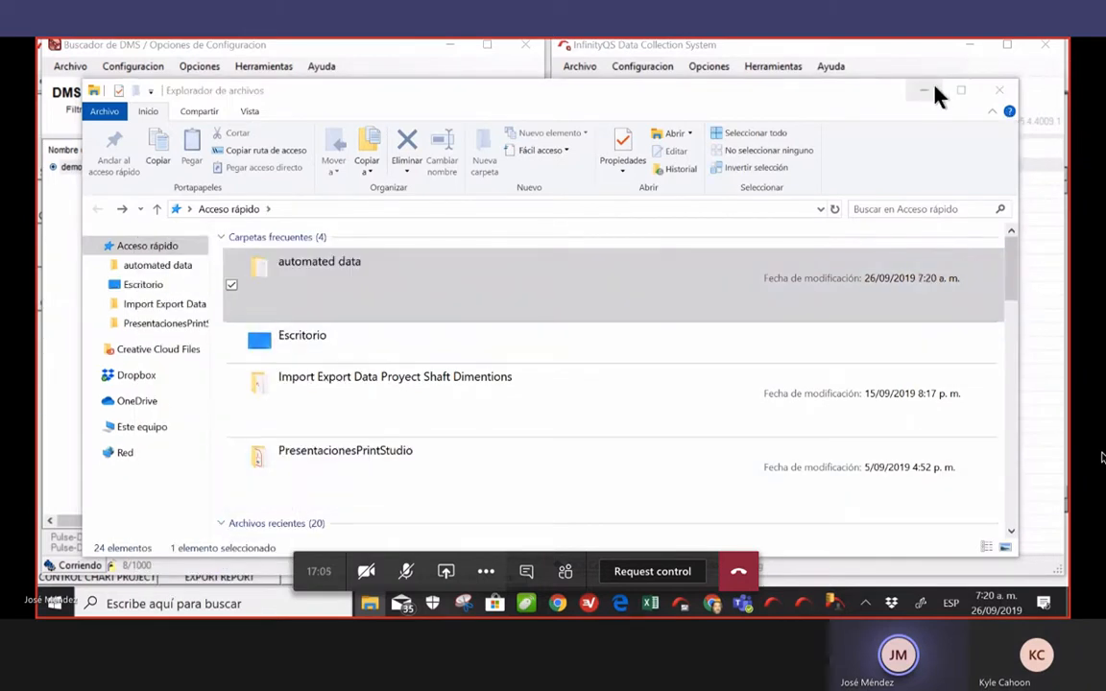
pyautogui.click(923, 92)
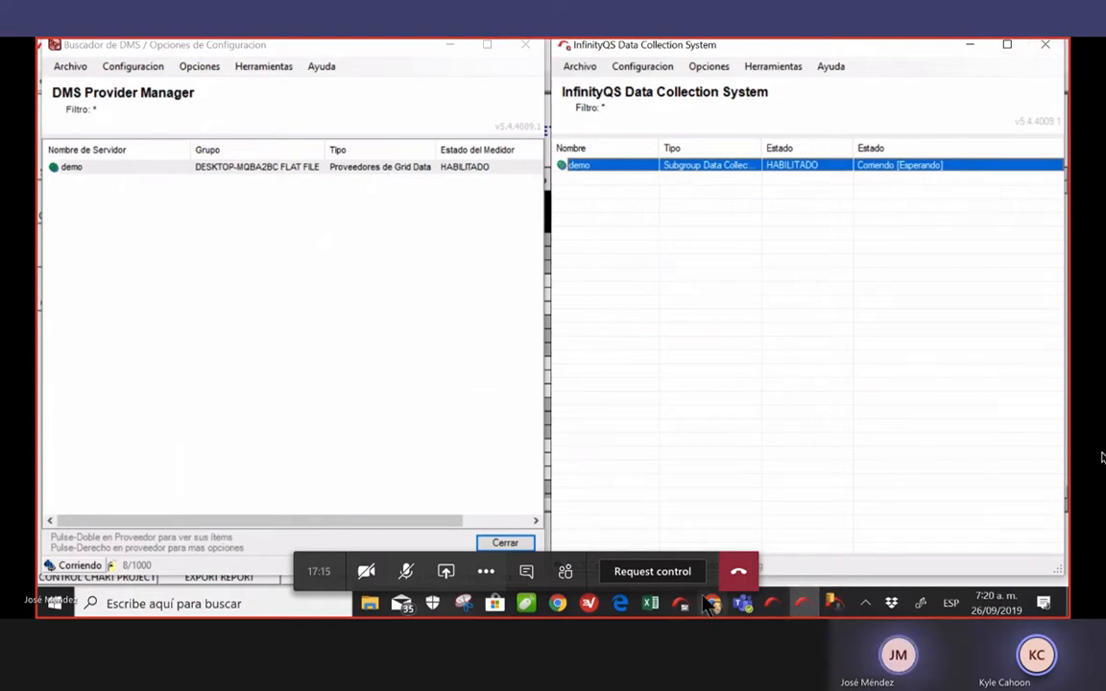
pyautogui.moveTo(691, 612)
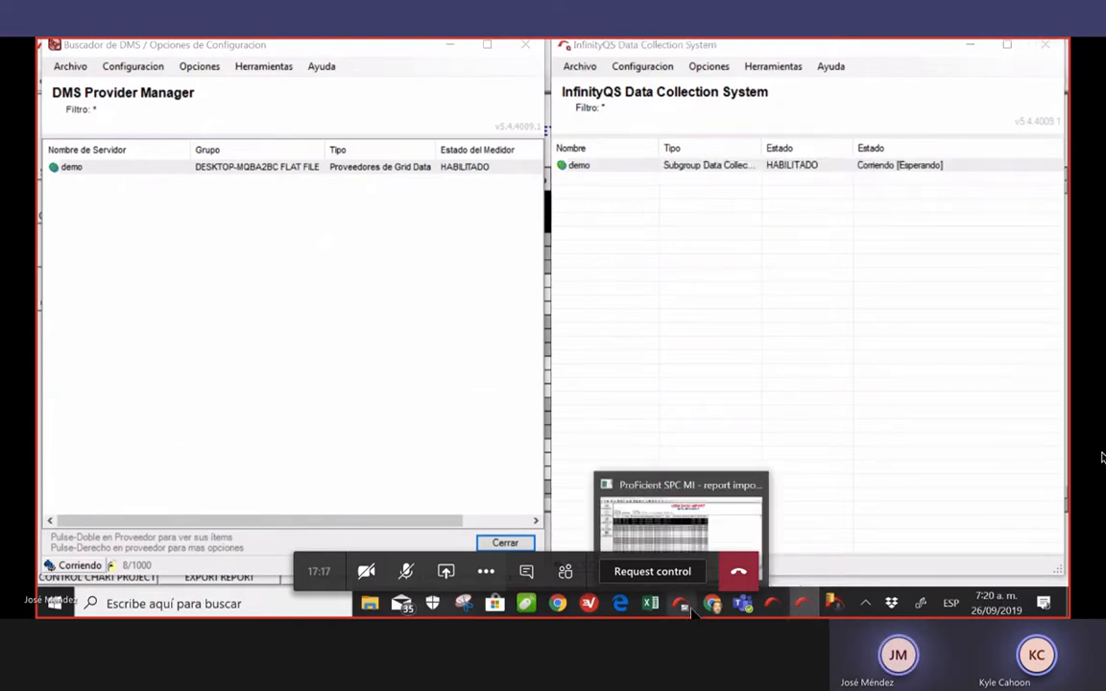
pyautogui.click(691, 613)
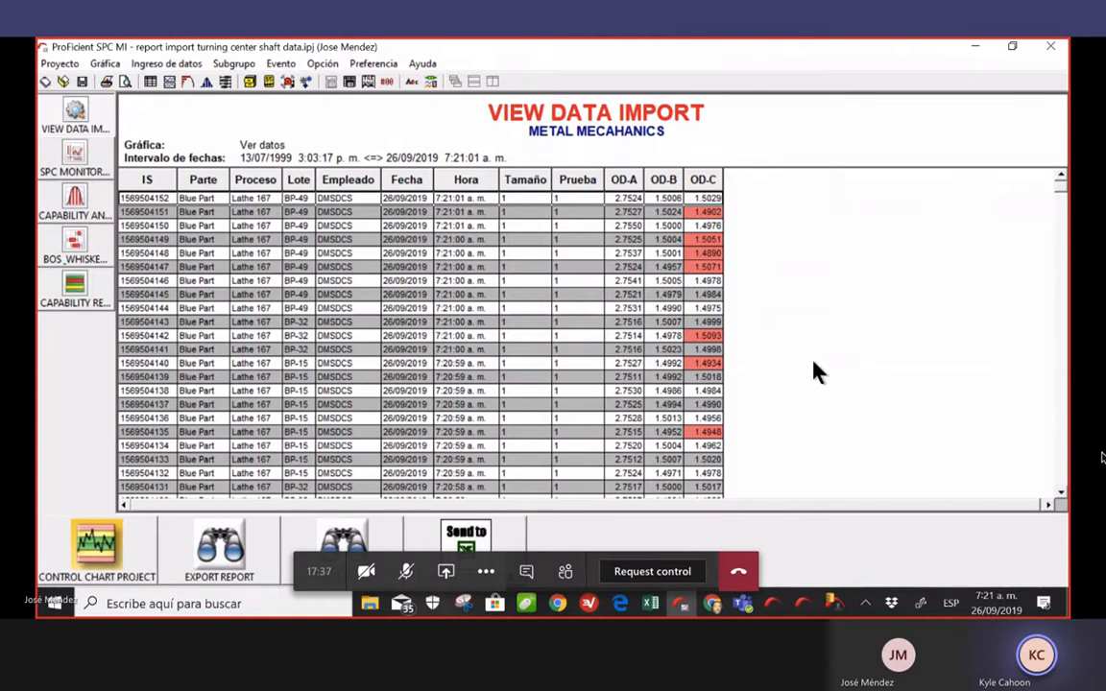
pyautogui.scroll(-3, 813, 372)
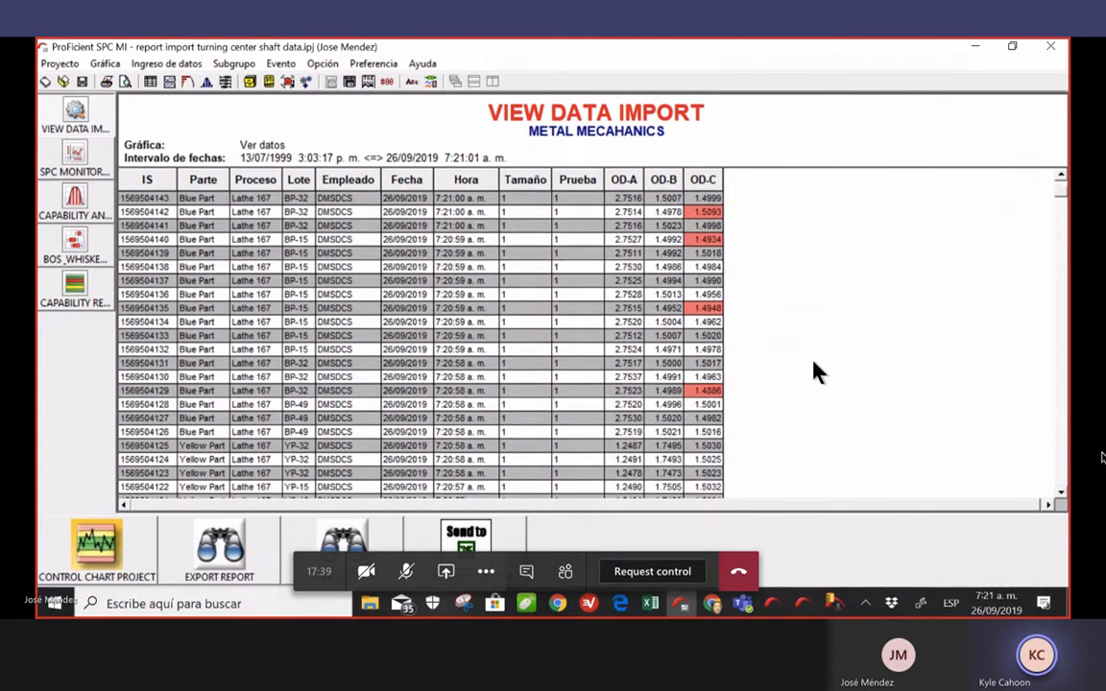
pyautogui.scroll(-1, 813, 372)
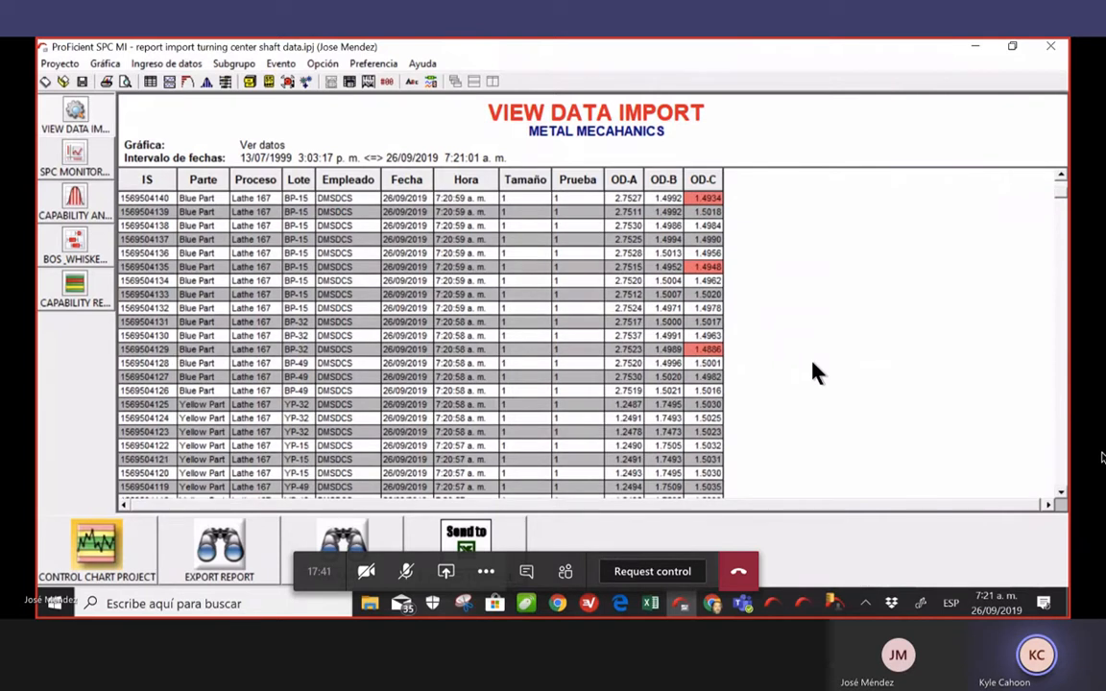
pyautogui.scroll(-18, 813, 373)
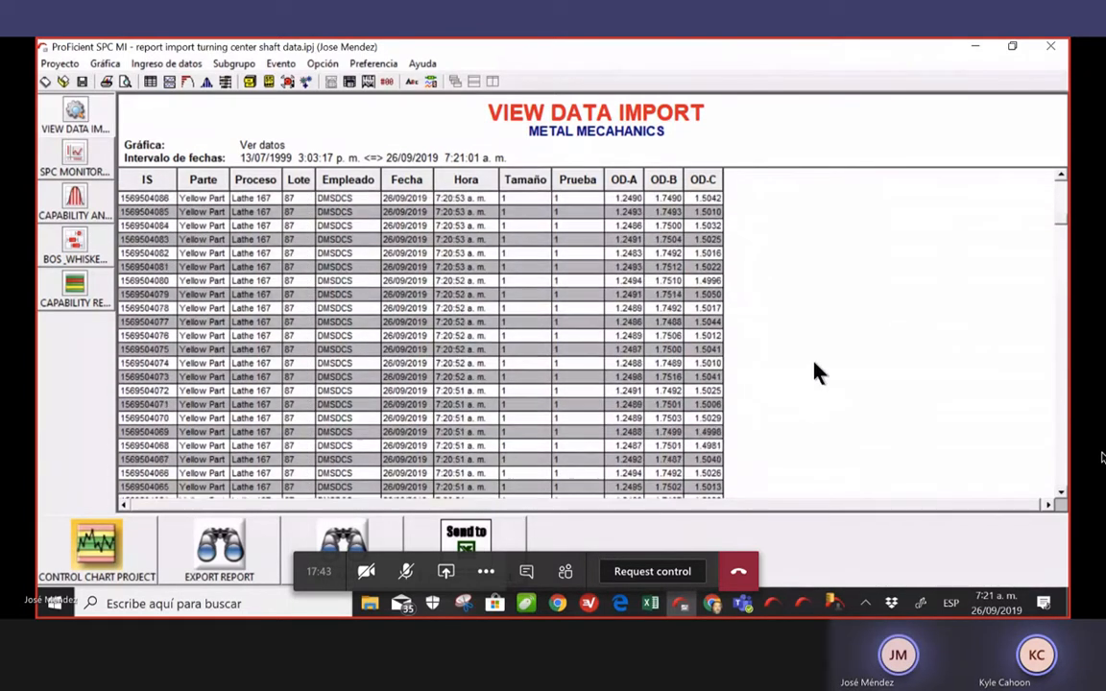
pyautogui.scroll(-15, 813, 373)
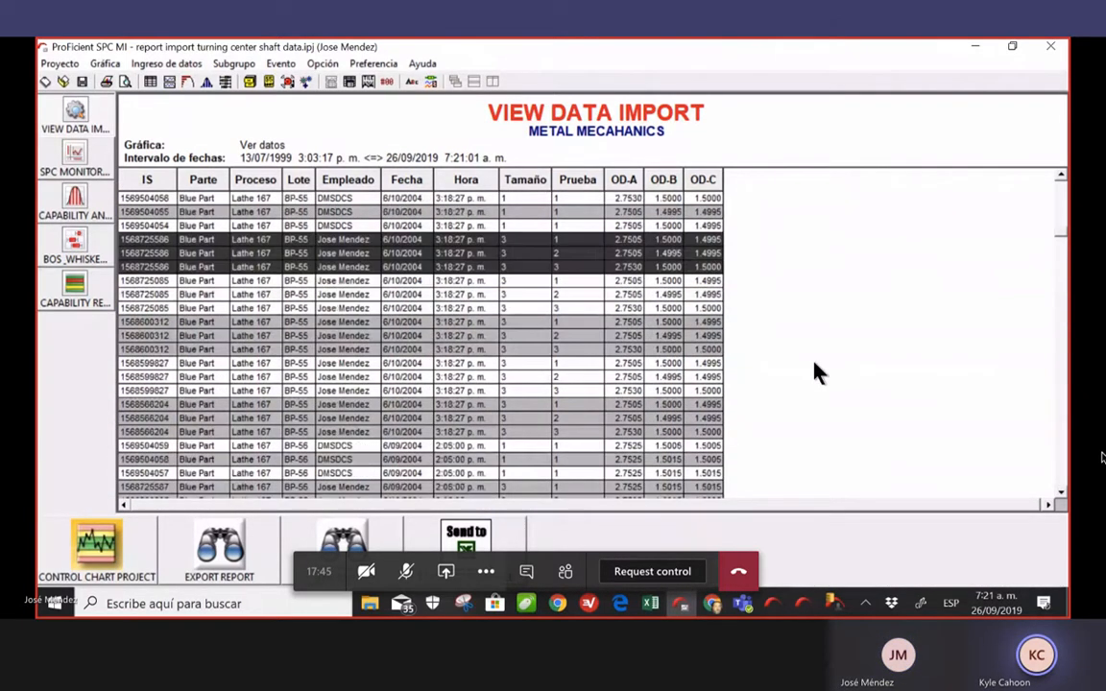
pyautogui.scroll(-6, 813, 373)
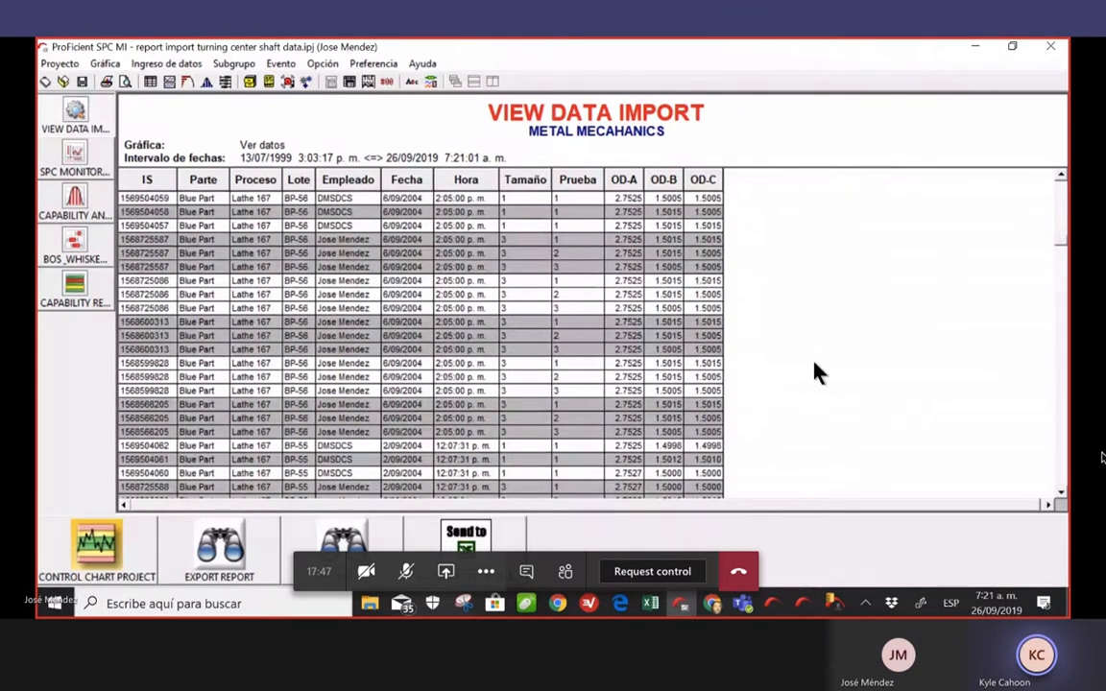
pyautogui.scroll(10, 813, 372)
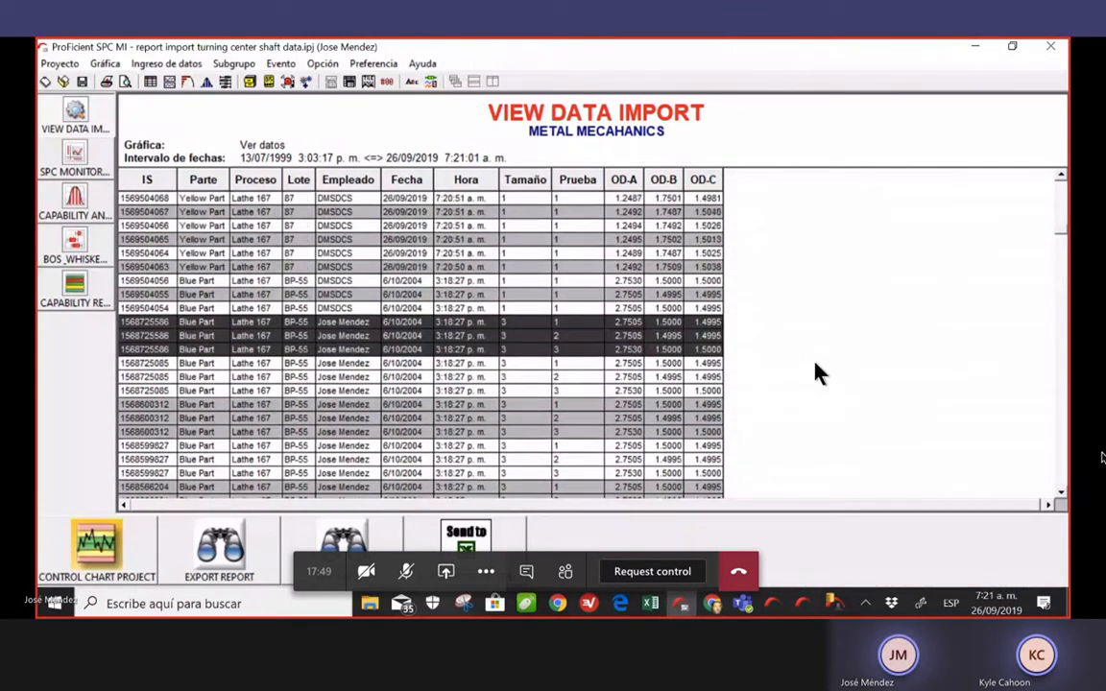
pyautogui.scroll(20, 816, 374)
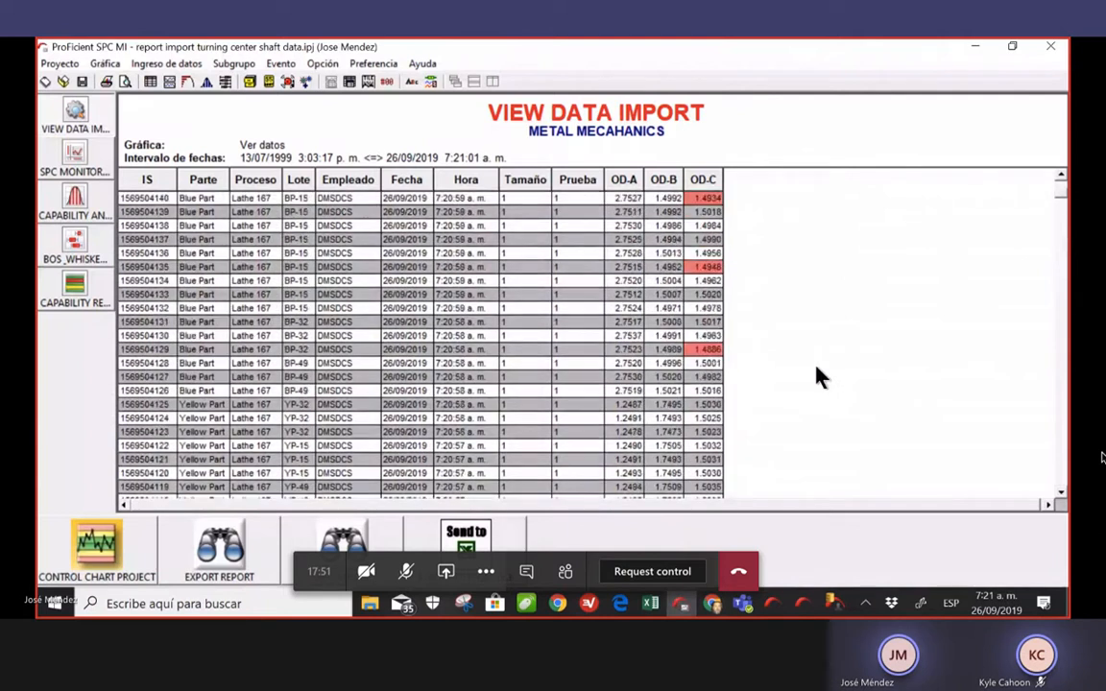
pyautogui.scroll(-20, 818, 377)
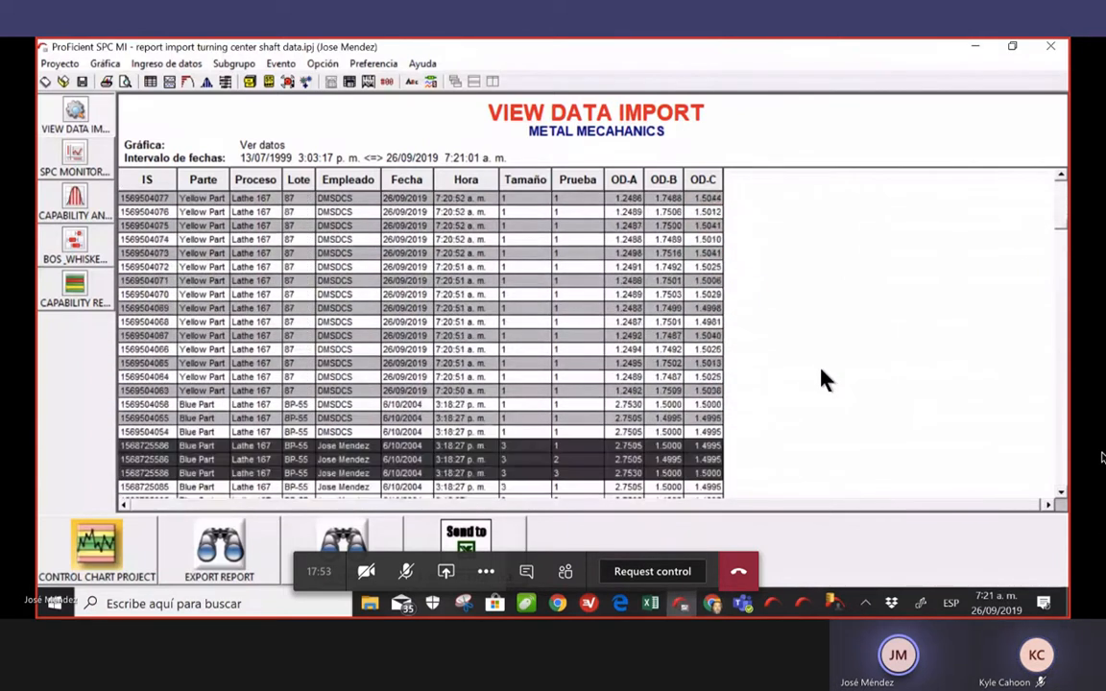
pyautogui.scroll(-15, 822, 377)
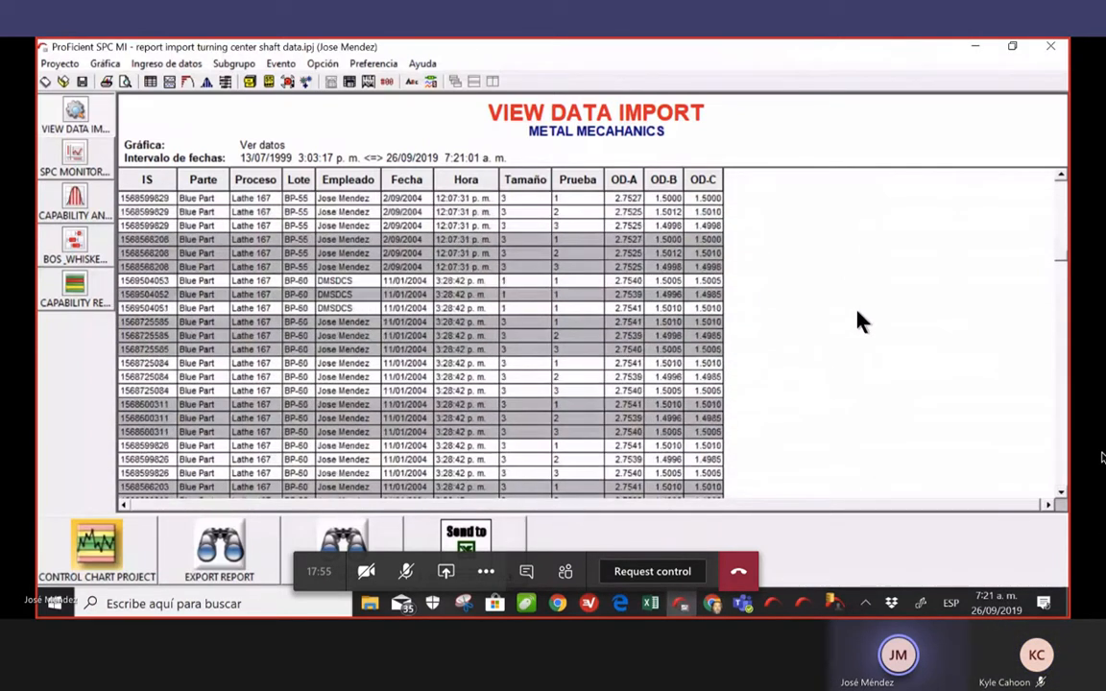
pyautogui.scroll(-15, 857, 320)
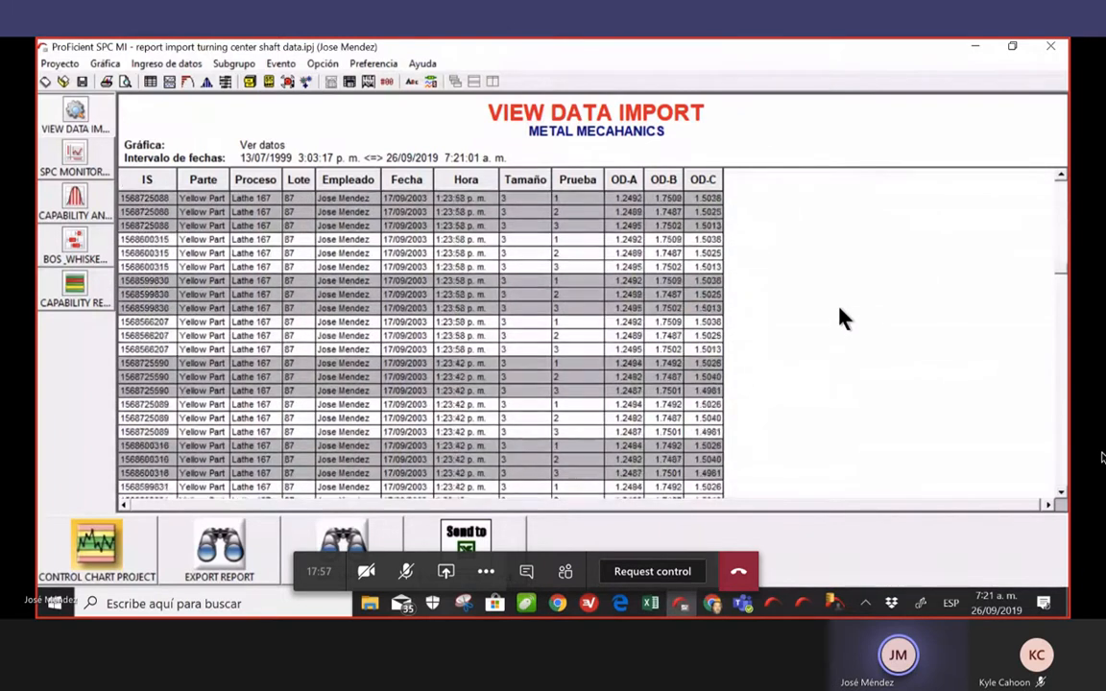
pyautogui.scroll(10, 840, 319)
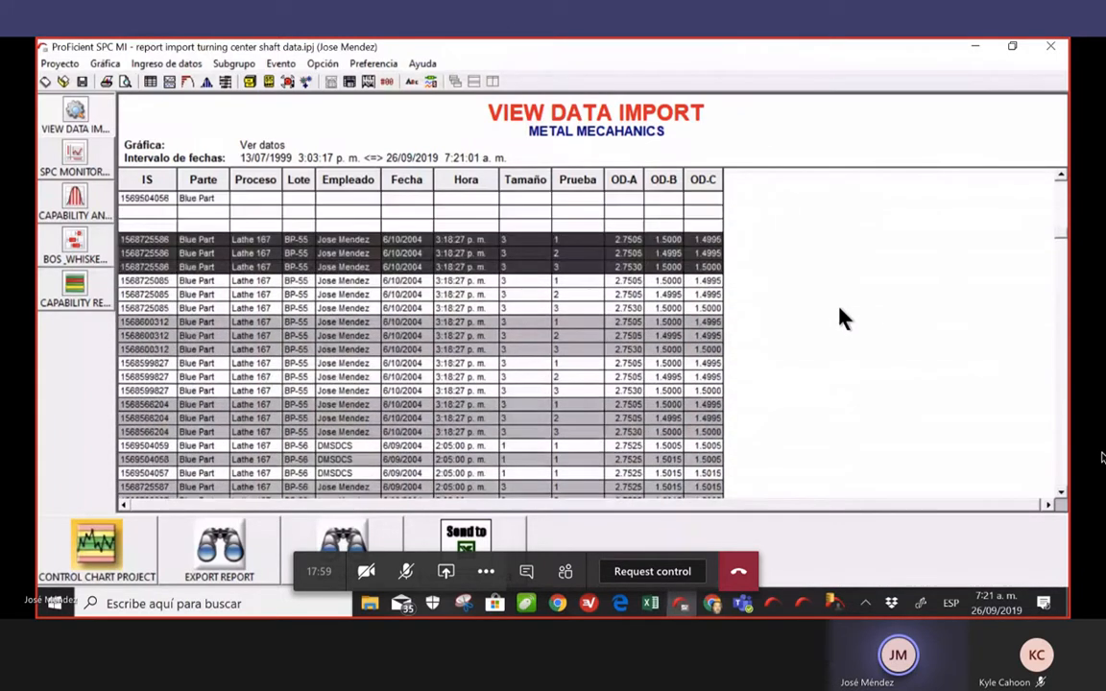
pyautogui.scroll(15, 839, 319)
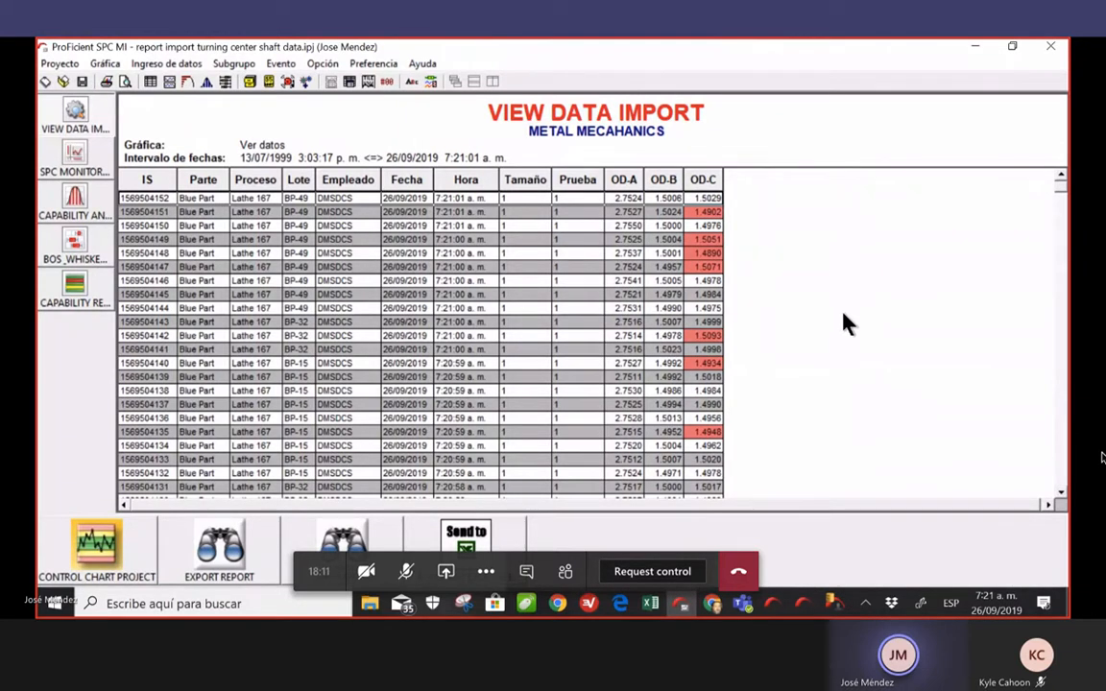
# Reapply the data selection for the imported shaft data table
pyautogui.scroll(-4, 844, 324)
pyautogui.rightClick(847, 333)
pyautogui.click(917, 423)
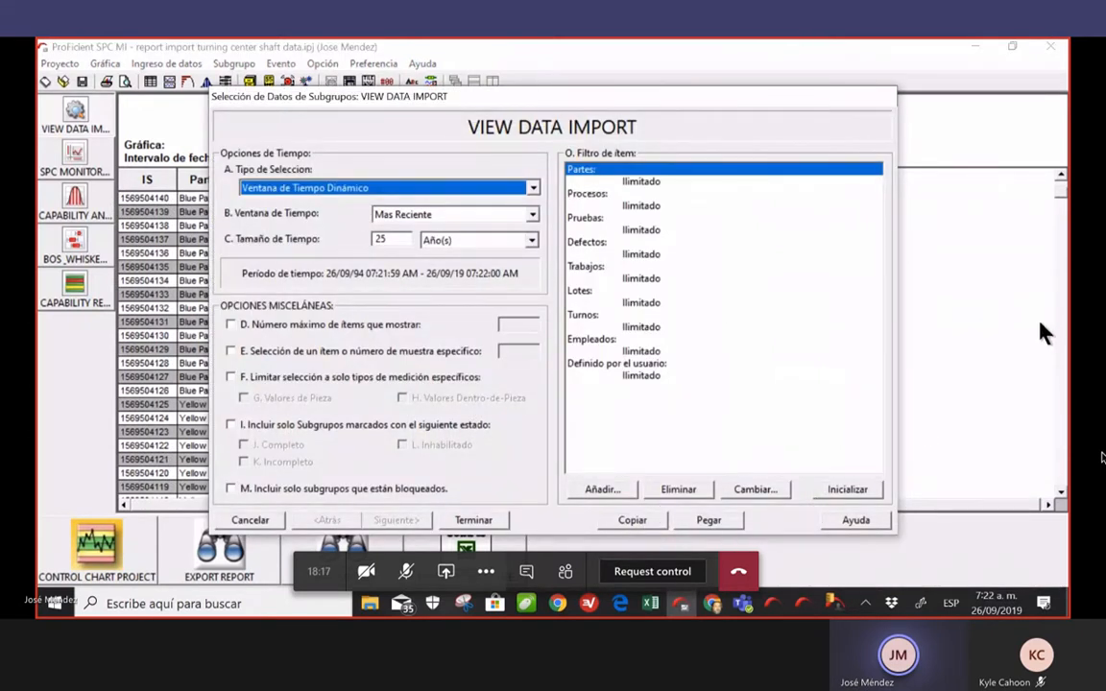
pyautogui.click(467, 521)
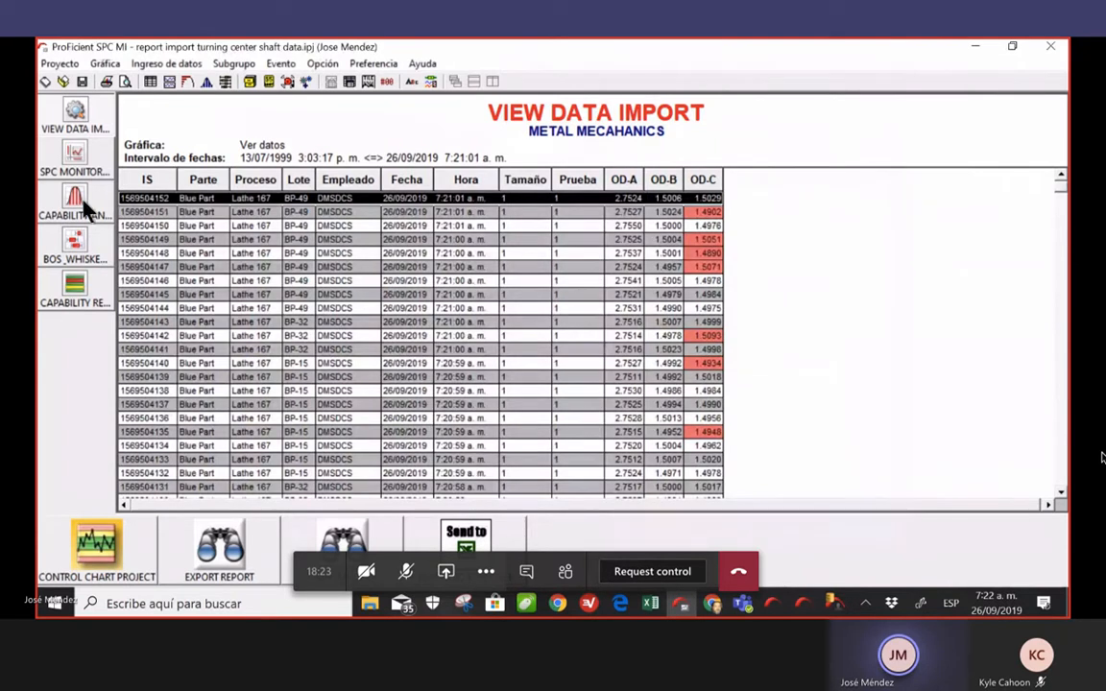
# In the SPC MONITOR report, start naming a monitor row, then cancel
pyautogui.click(77, 161)
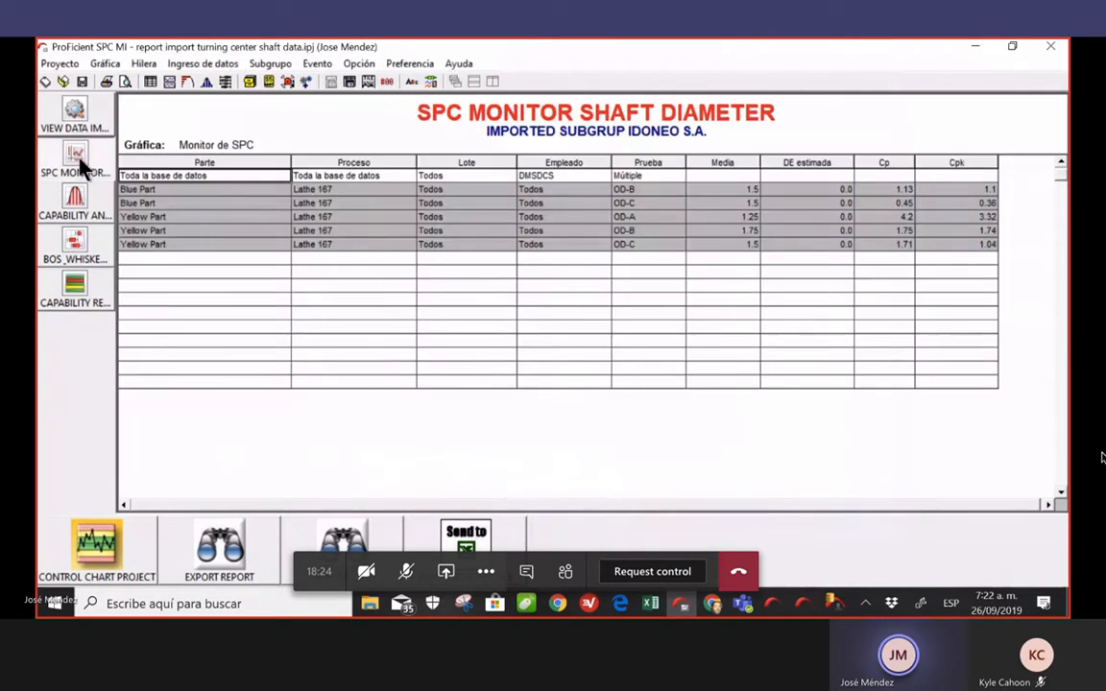
pyautogui.rightClick(459, 317)
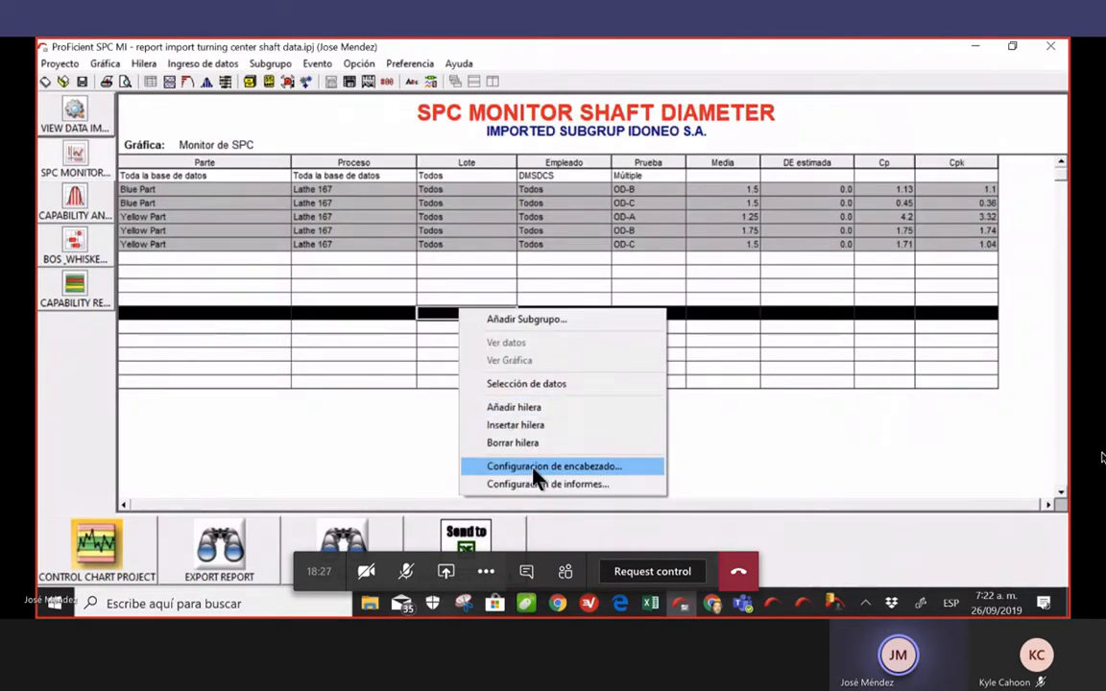
pyautogui.click(559, 385)
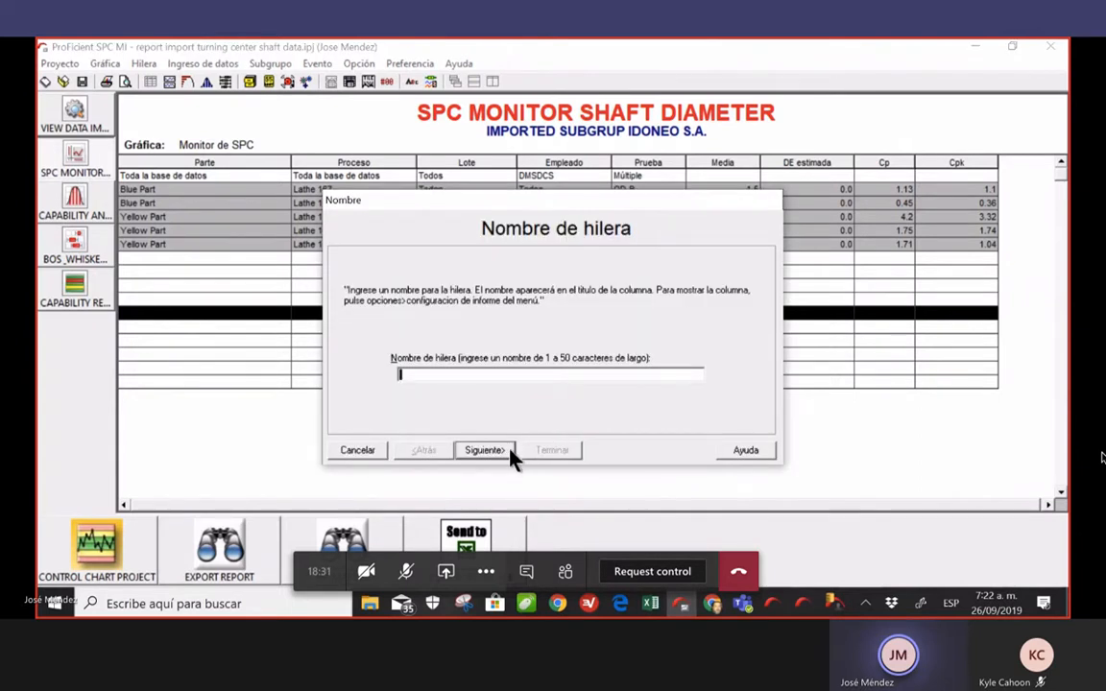
pyautogui.click(363, 454)
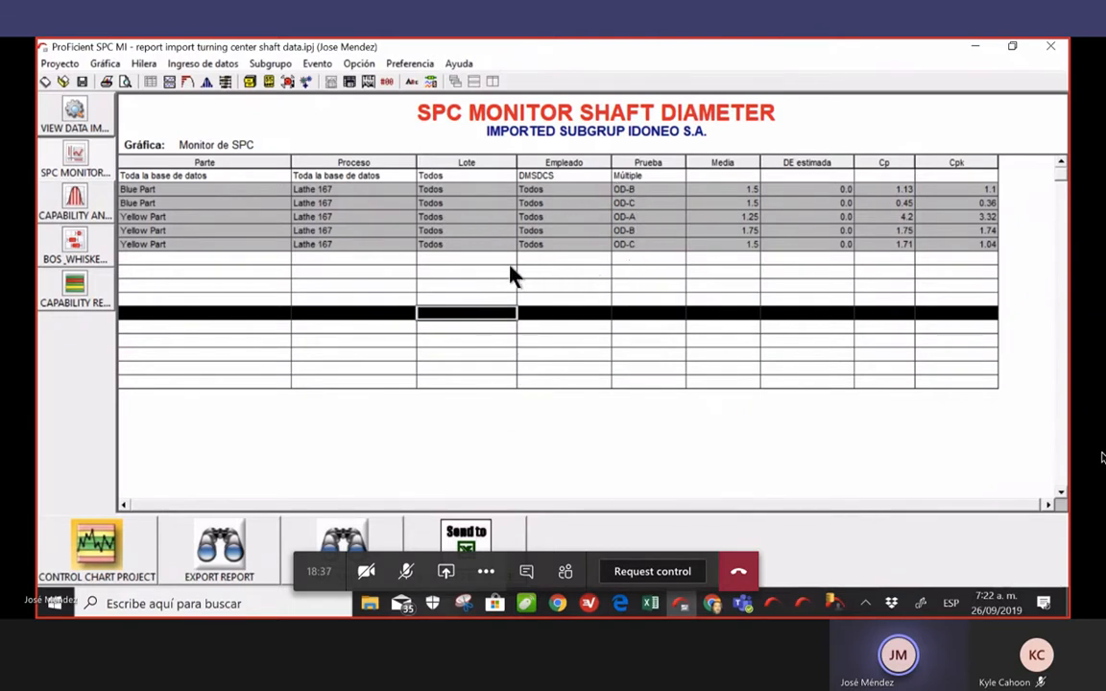
# Reapply the capability analysis data selection and open the BOS_WHISKER chart
pyautogui.click(75, 204)
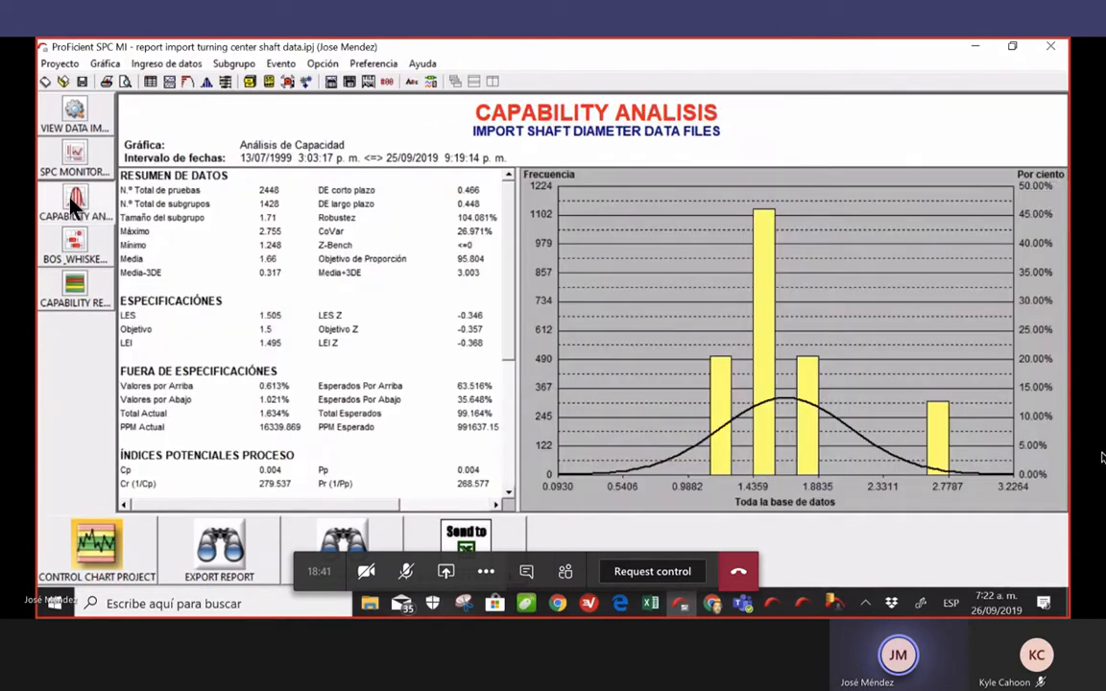
pyautogui.rightClick(629, 285)
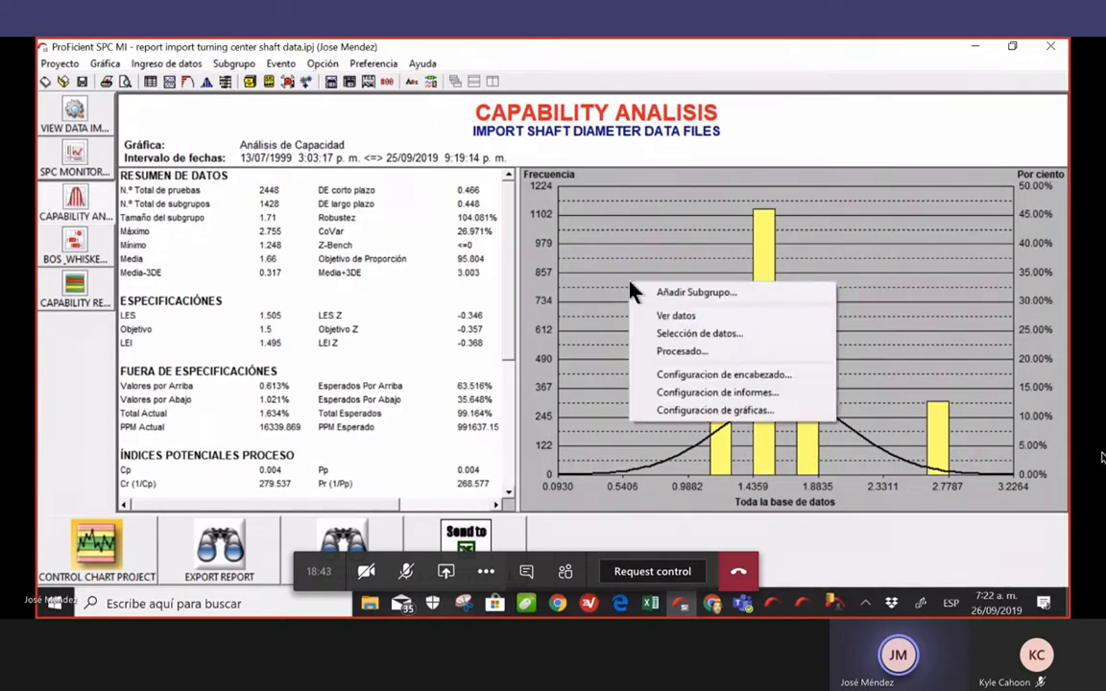
pyautogui.click(698, 334)
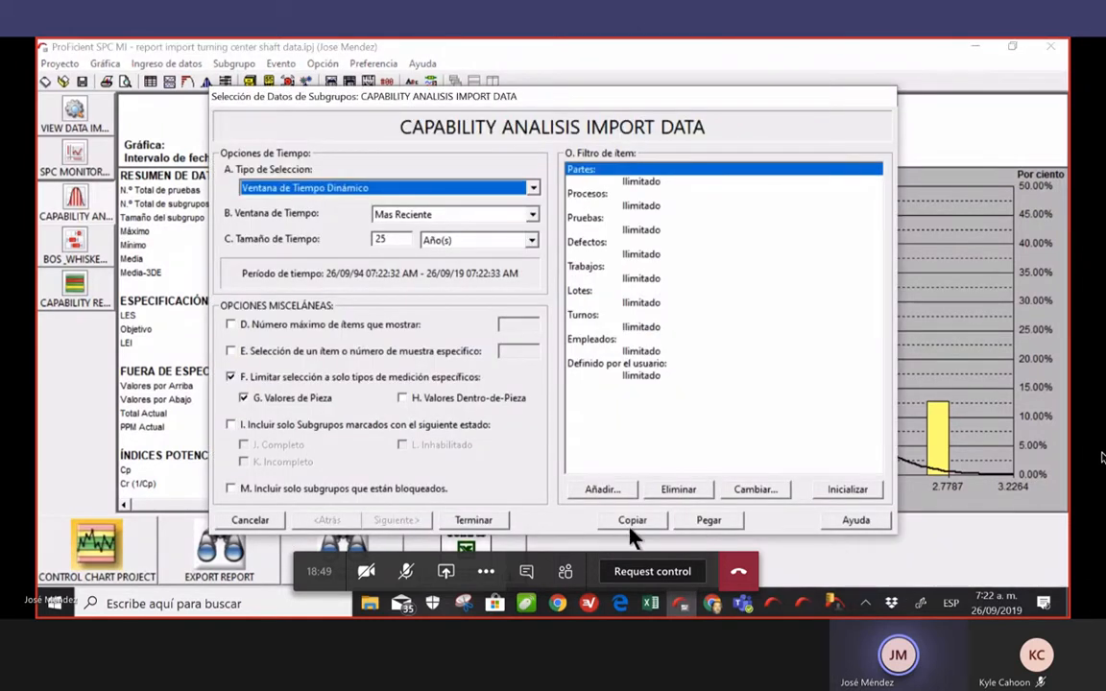
pyautogui.click(487, 519)
pyautogui.click(78, 252)
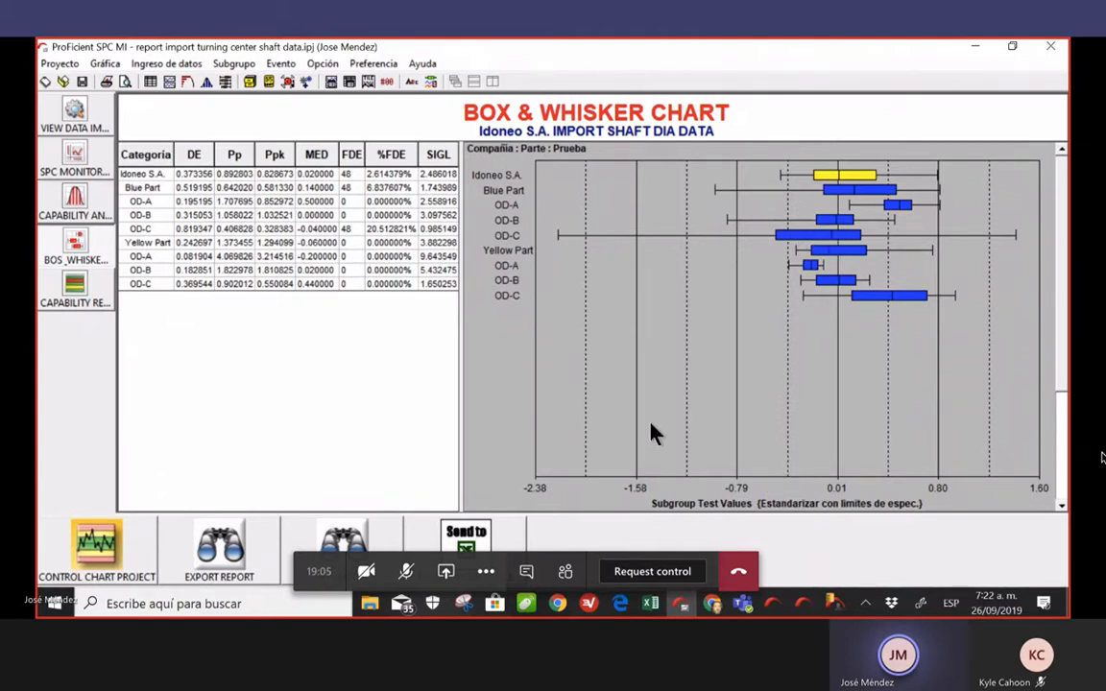
# Open the Box & Whisker chart settings and accept them unchanged
pyautogui.rightClick(713, 349)
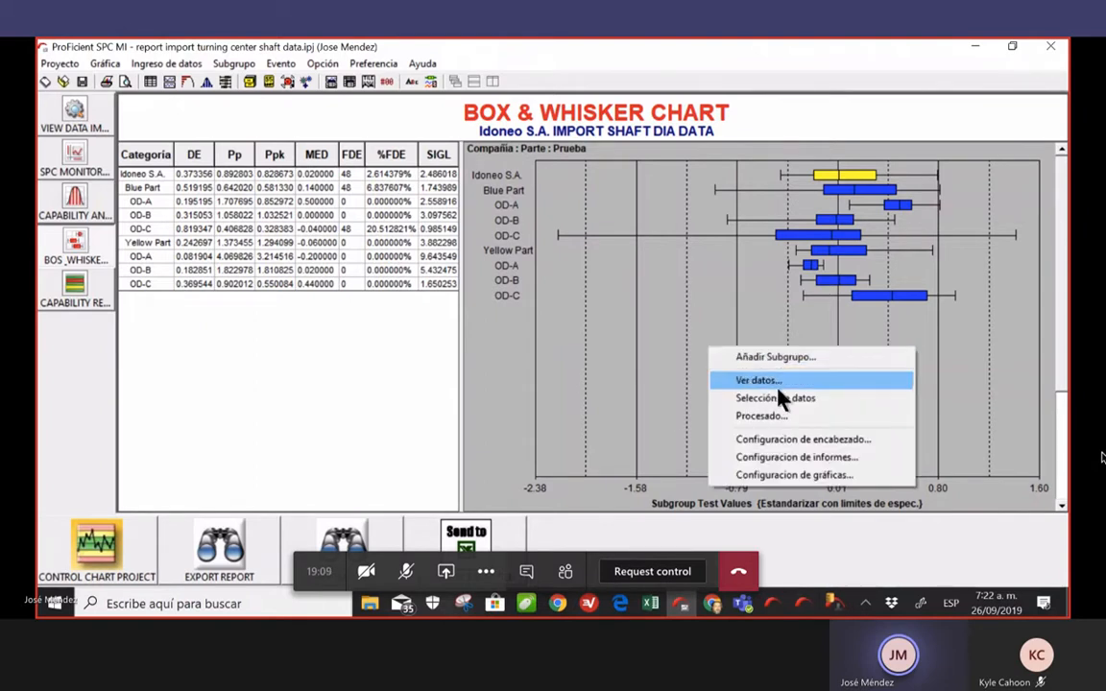
pyautogui.click(832, 481)
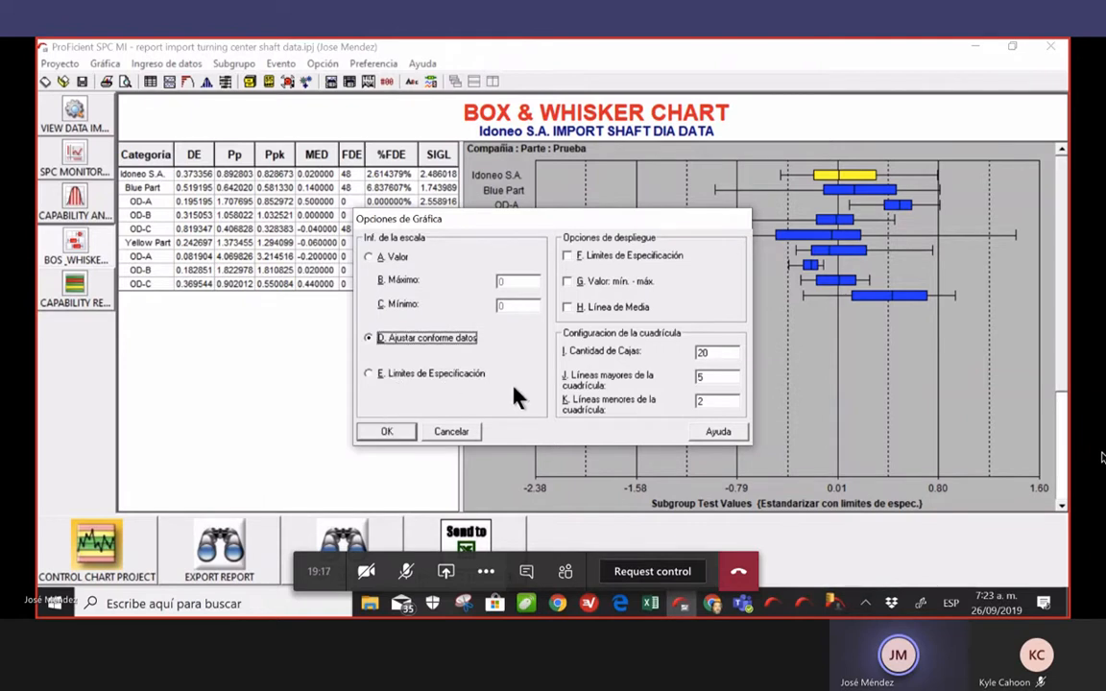
pyautogui.click(407, 436)
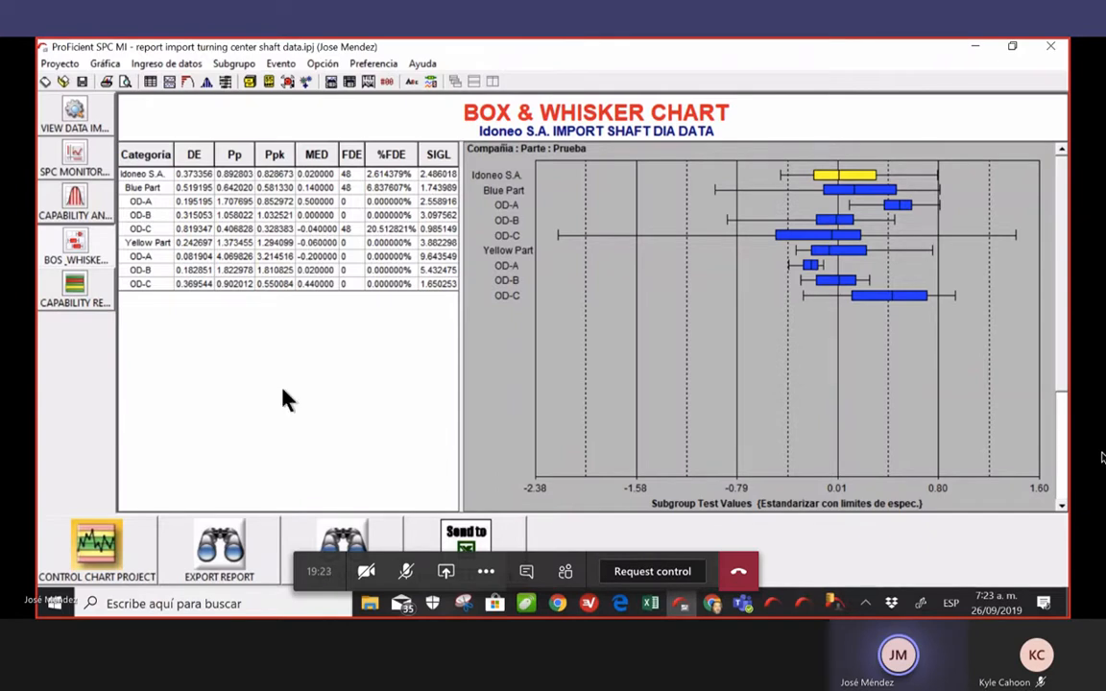
# Send the statistics table to Excel and get past the account confirmation prompt
pyautogui.click(468, 542)
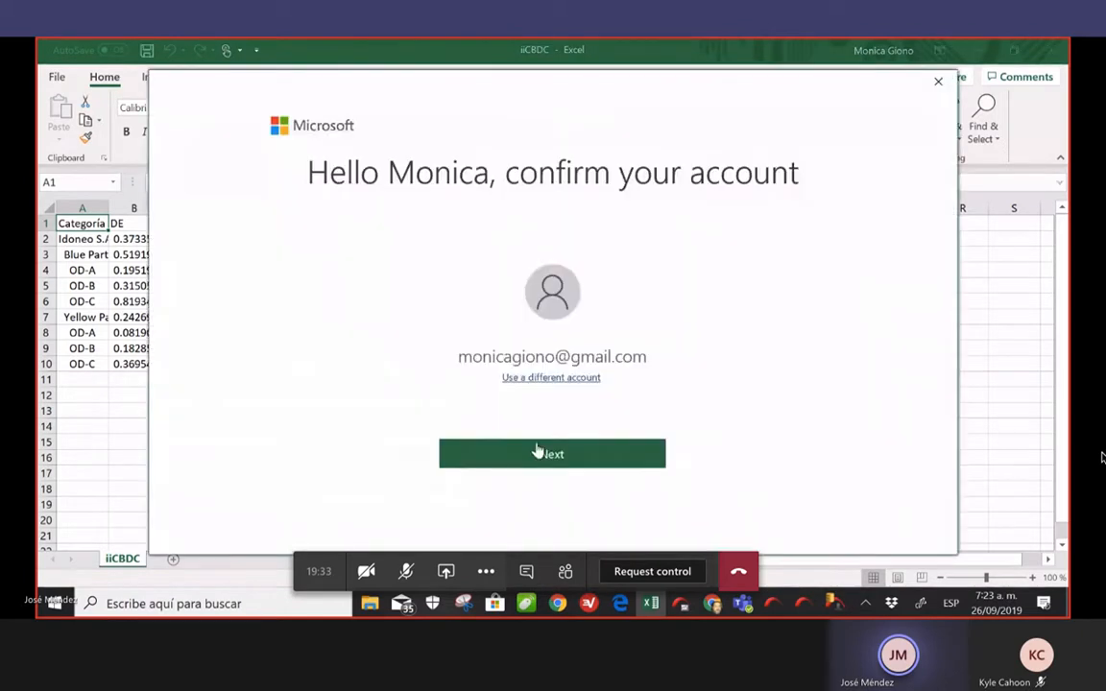
pyautogui.click(942, 76)
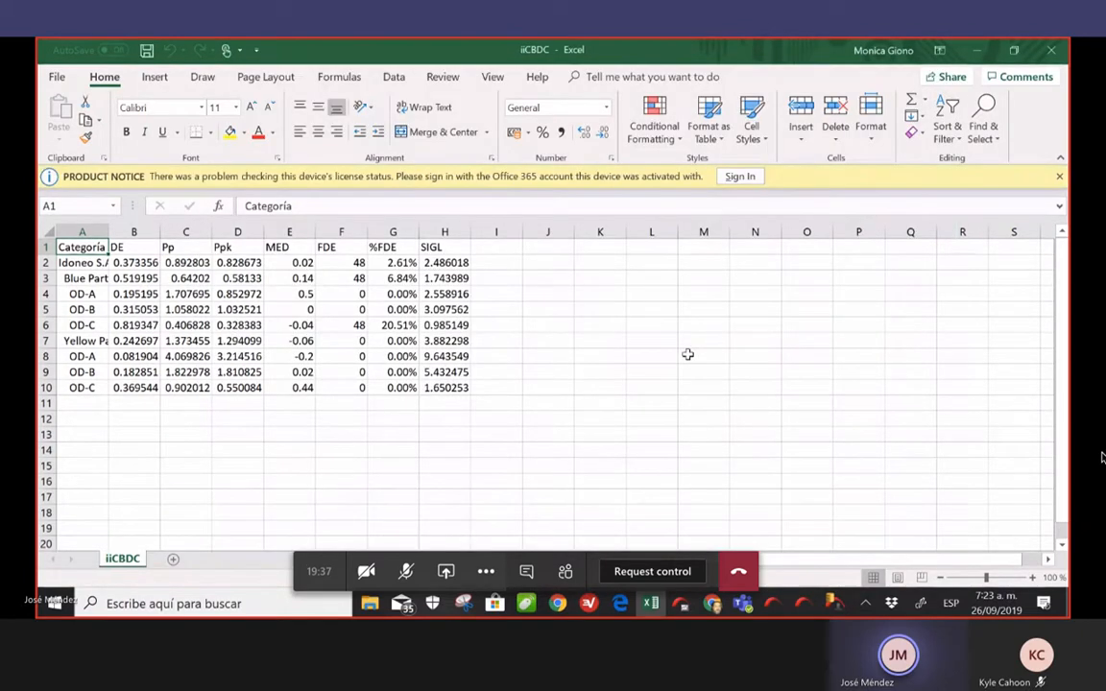
pyautogui.click(714, 321)
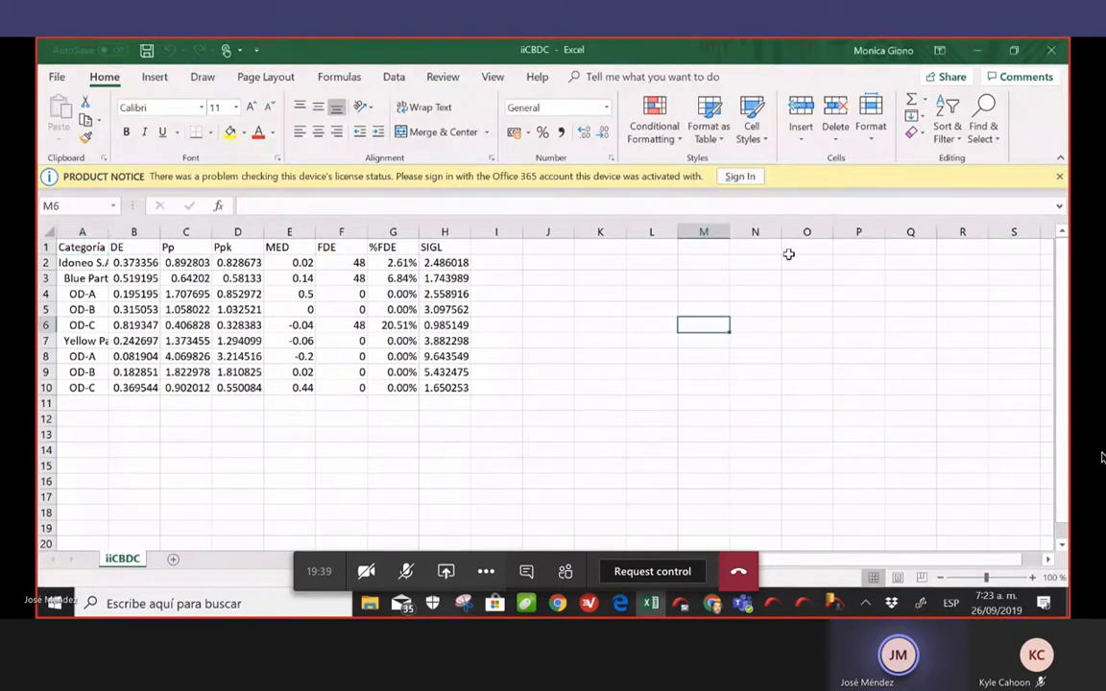
# Dismiss the Office sign-in, close the workbook, and export the statistics again
pyautogui.click(741, 176)
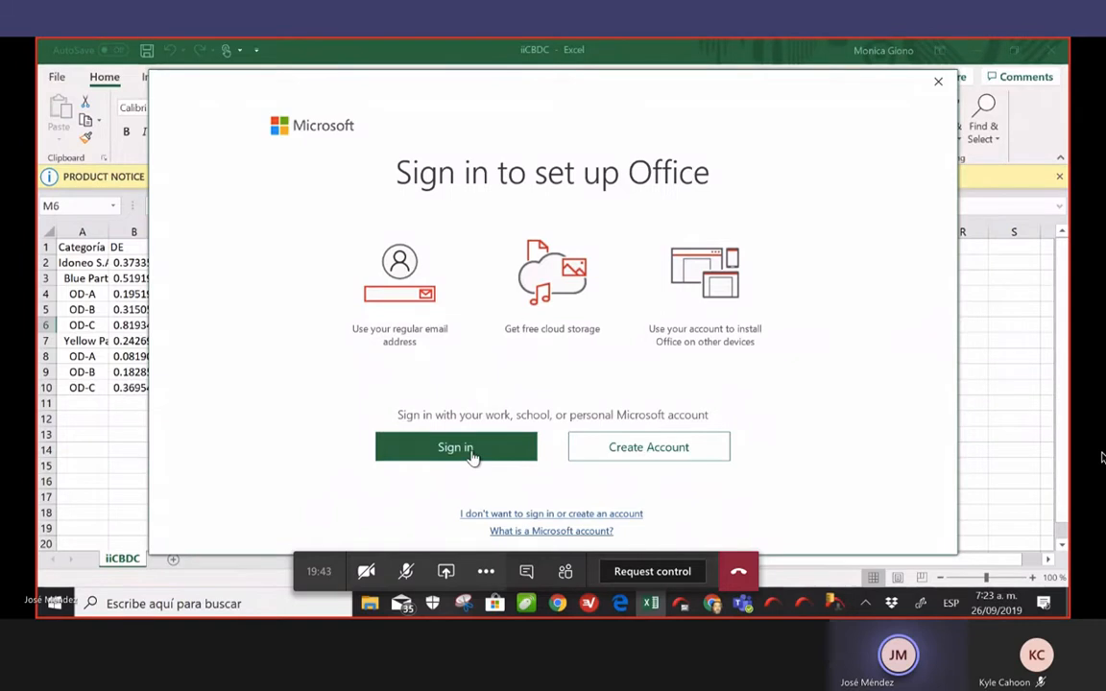
pyautogui.click(472, 456)
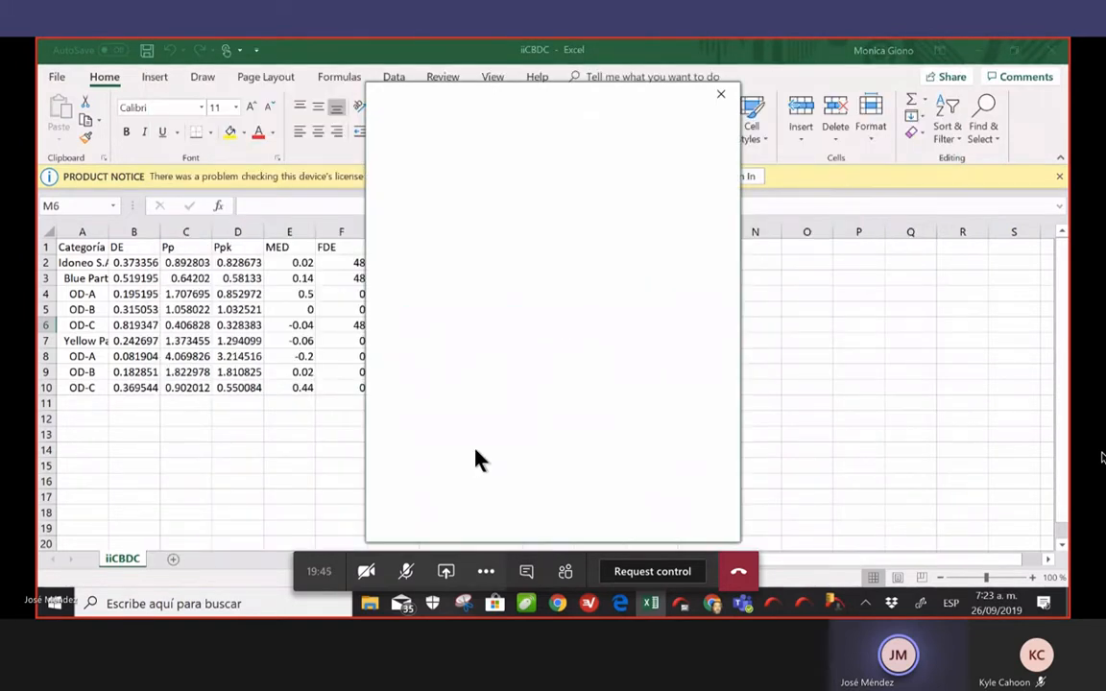
pyautogui.click(721, 95)
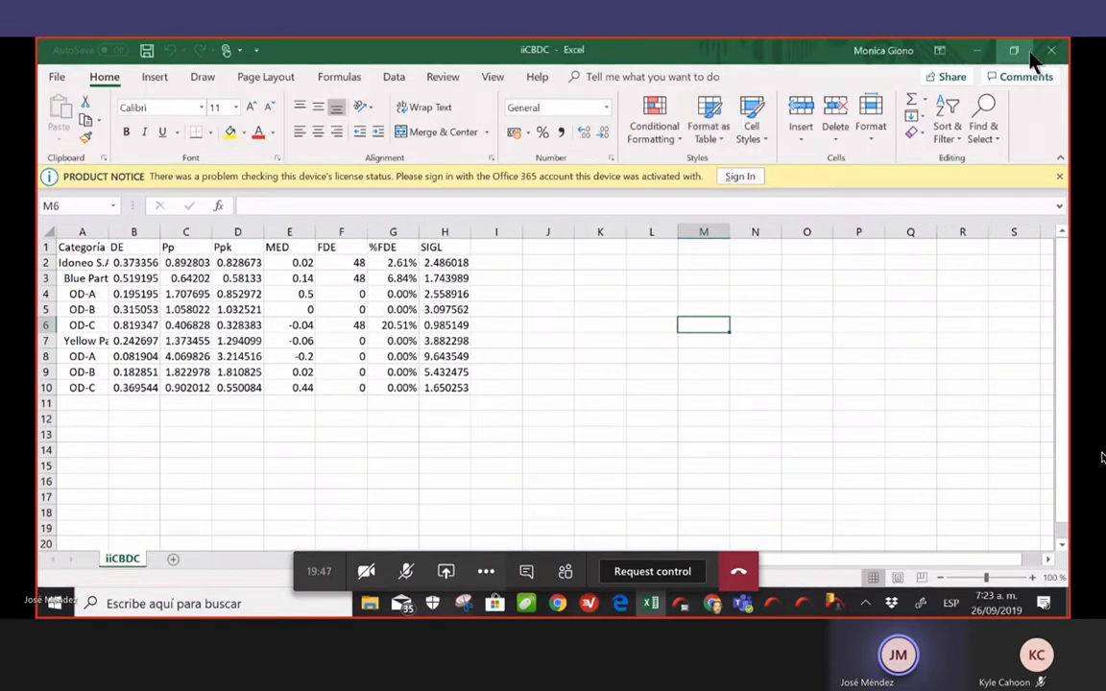
pyautogui.click(1056, 53)
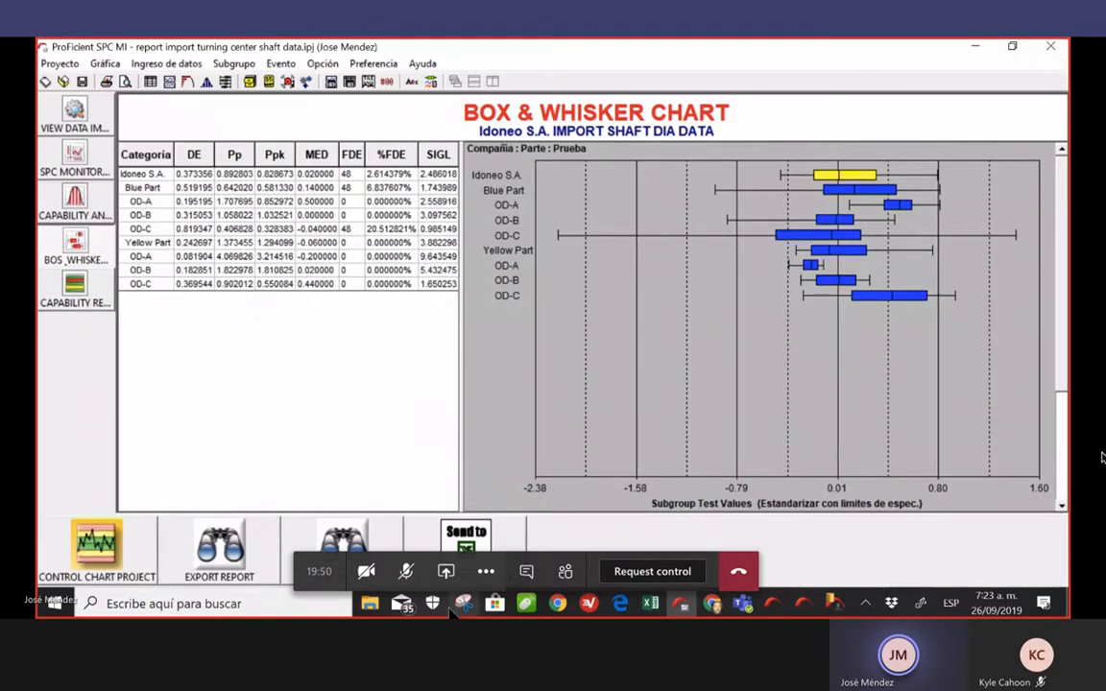
pyautogui.click(467, 541)
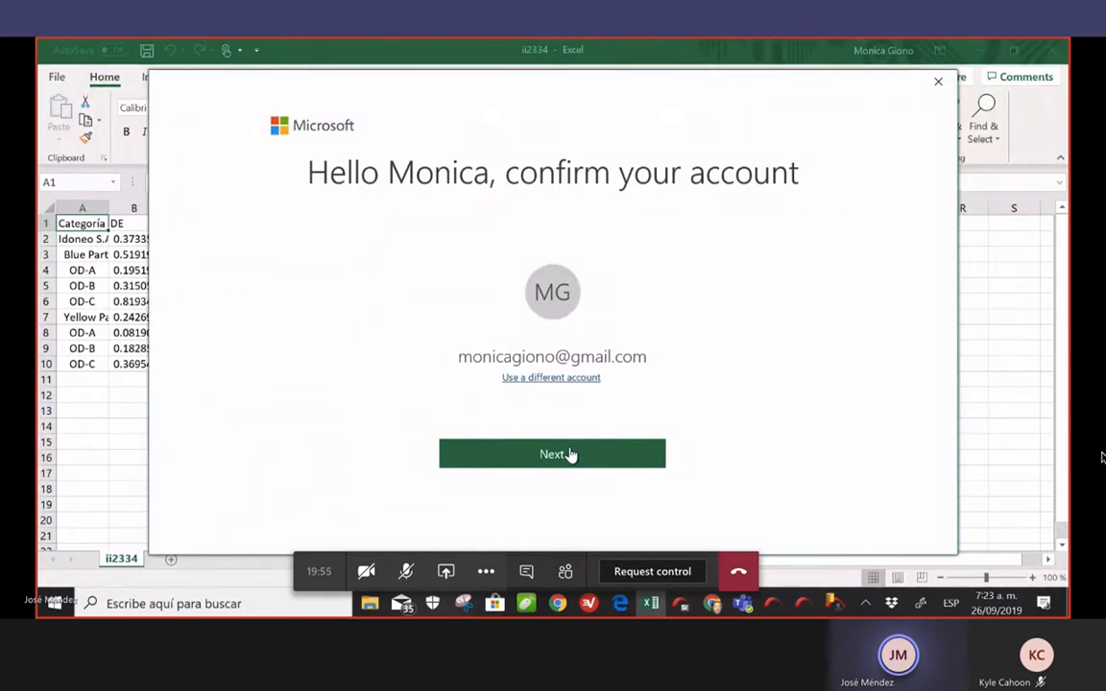
# Choose to activate Office by signing in with a different account
pyautogui.click(569, 454)
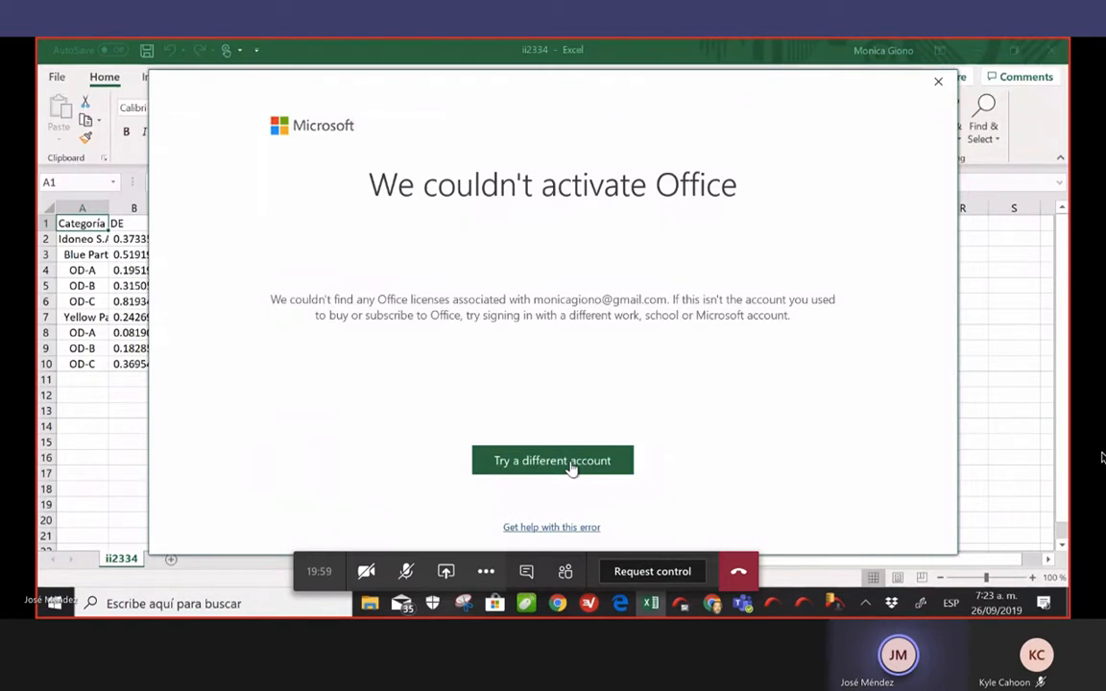
pyautogui.click(571, 462)
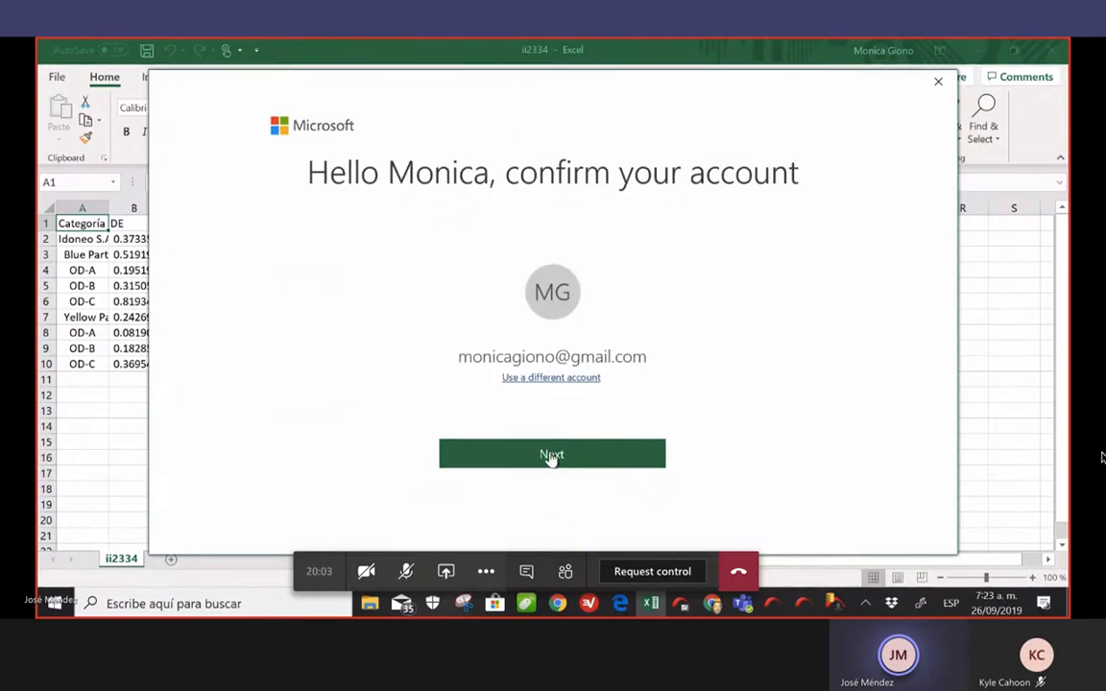
pyautogui.click(564, 381)
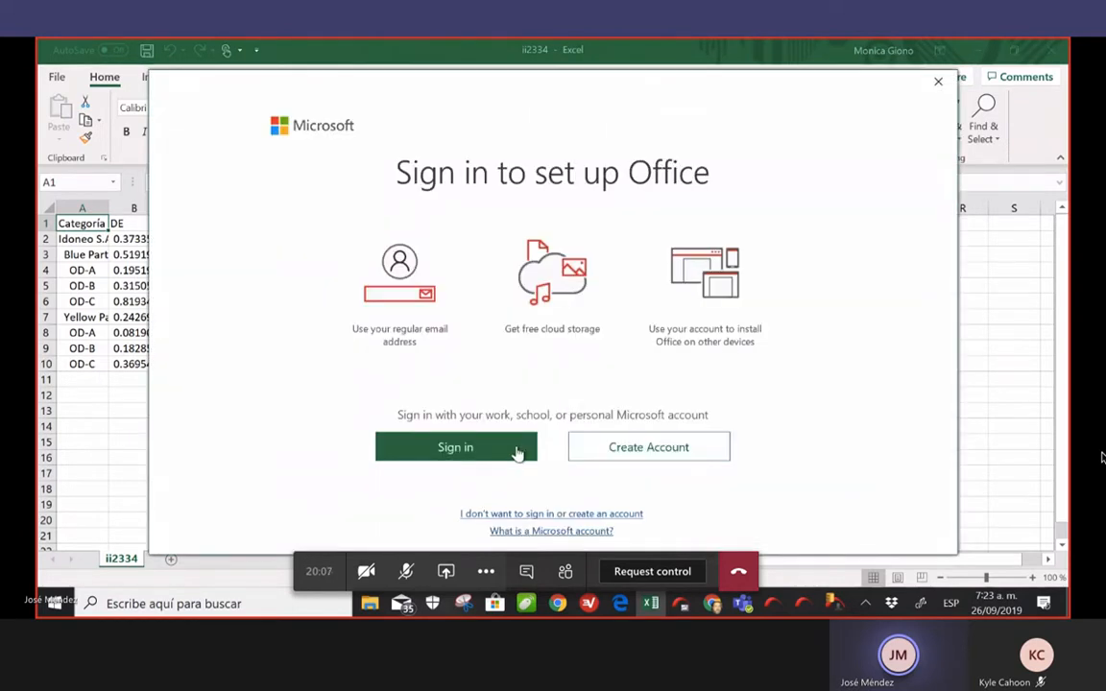
pyautogui.click(446, 450)
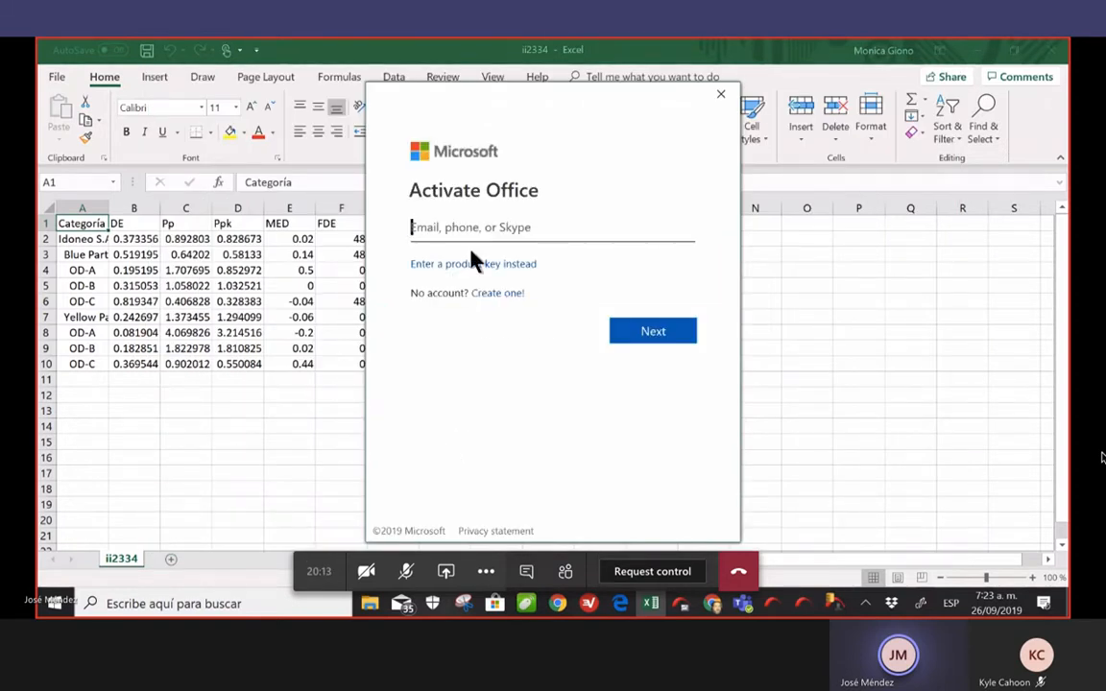
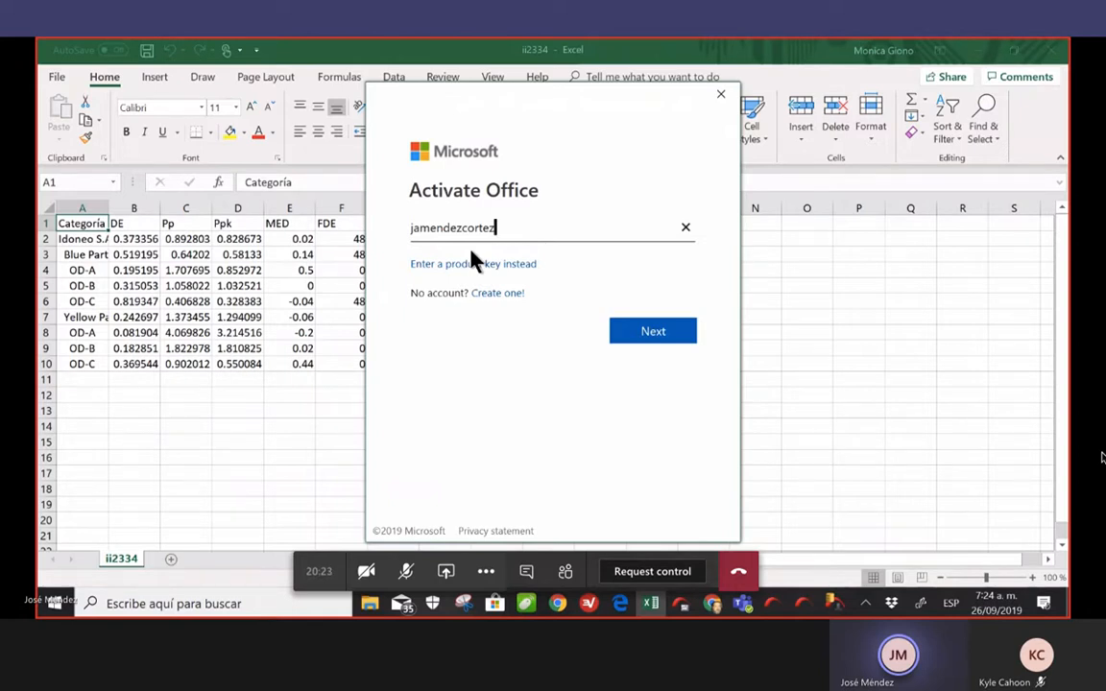
# Enter the account e-mail and password twice, then abandon the Office sign-in
pyautogui.click(658, 336)
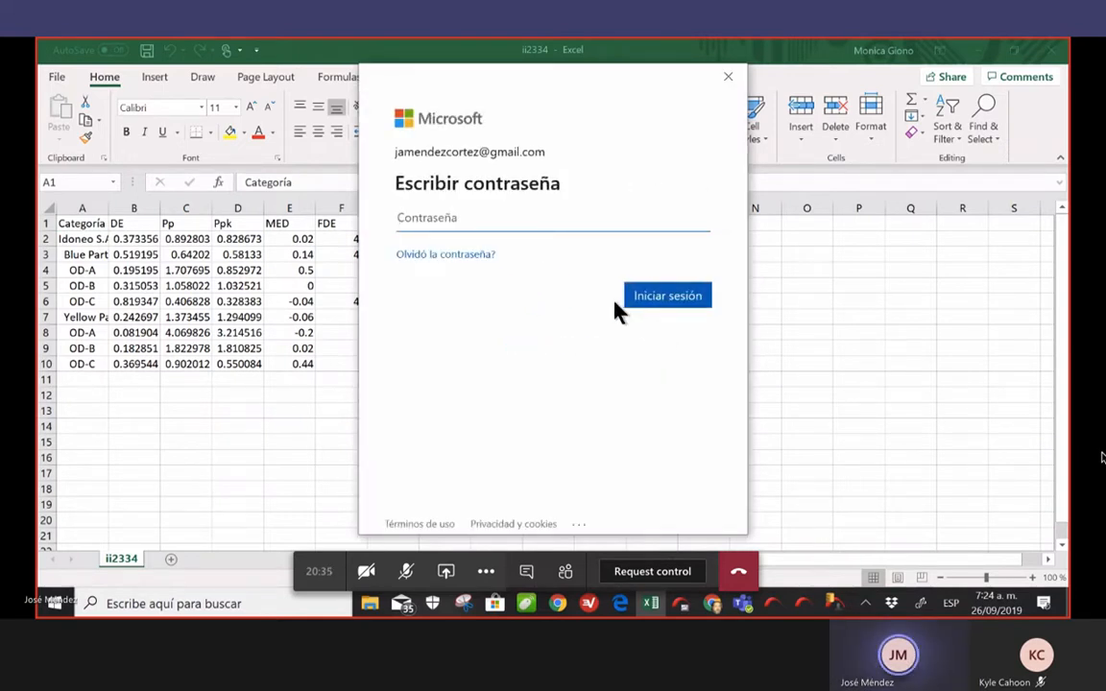
pyautogui.write('a**********')
pyautogui.press('Return')
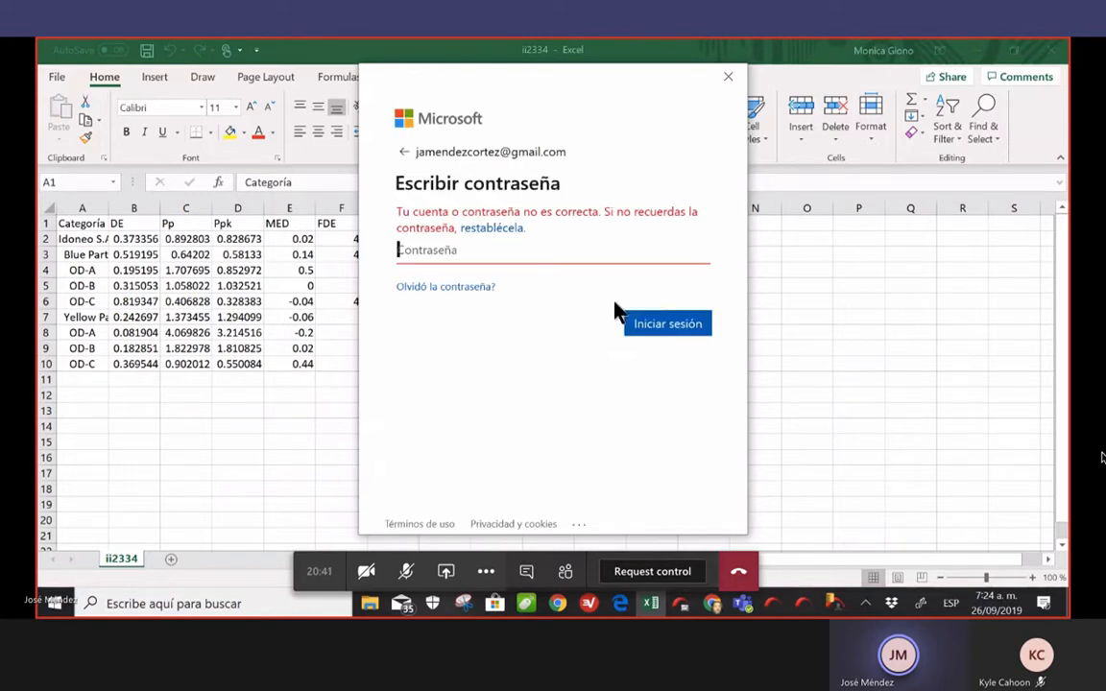
pyautogui.write('**********')
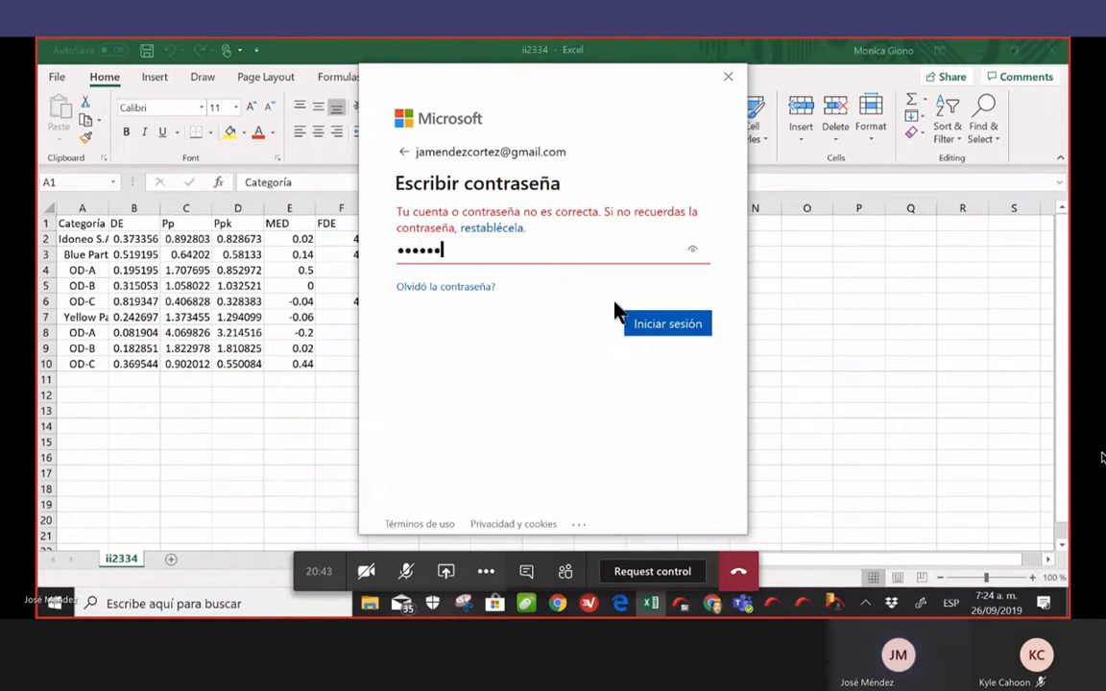
pyautogui.write('*')
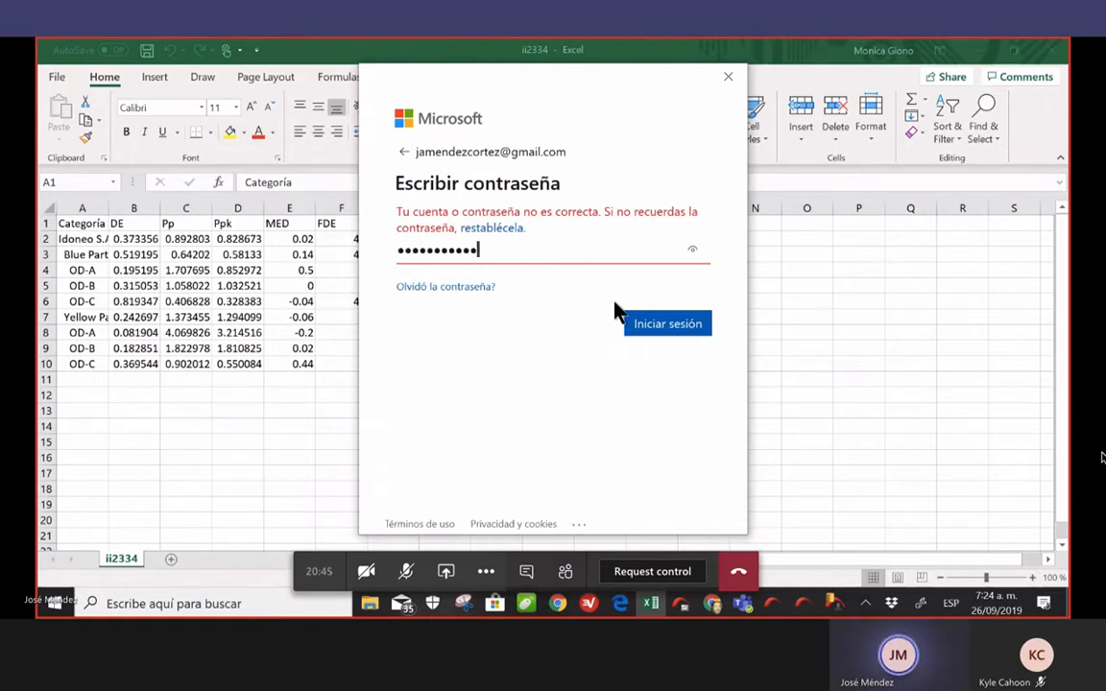
pyautogui.press('Return')
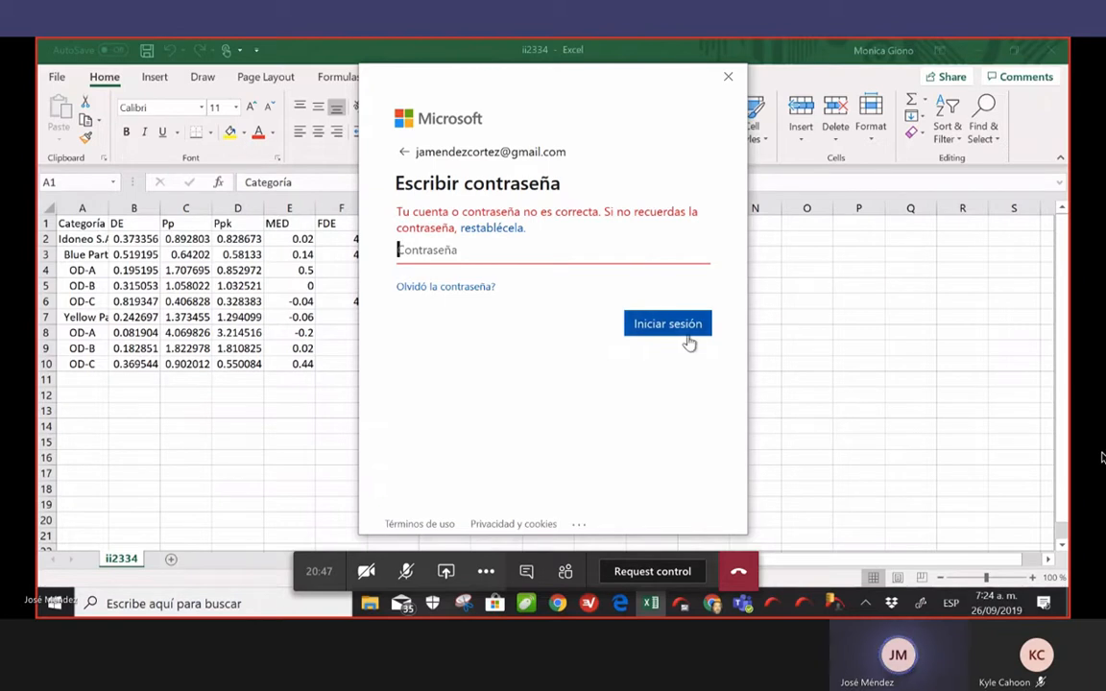
pyautogui.click(729, 79)
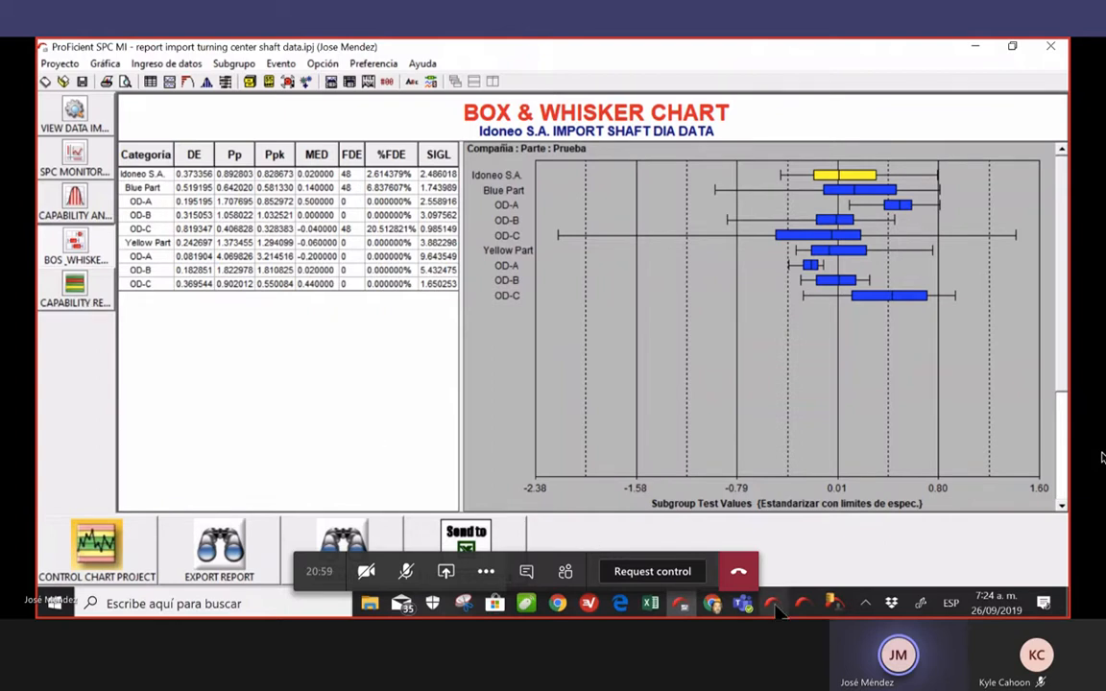
# Save the project, load the Yellow Part OD-A turning center charts, and bring up Database Manager
pyautogui.moveTo(745, 605)
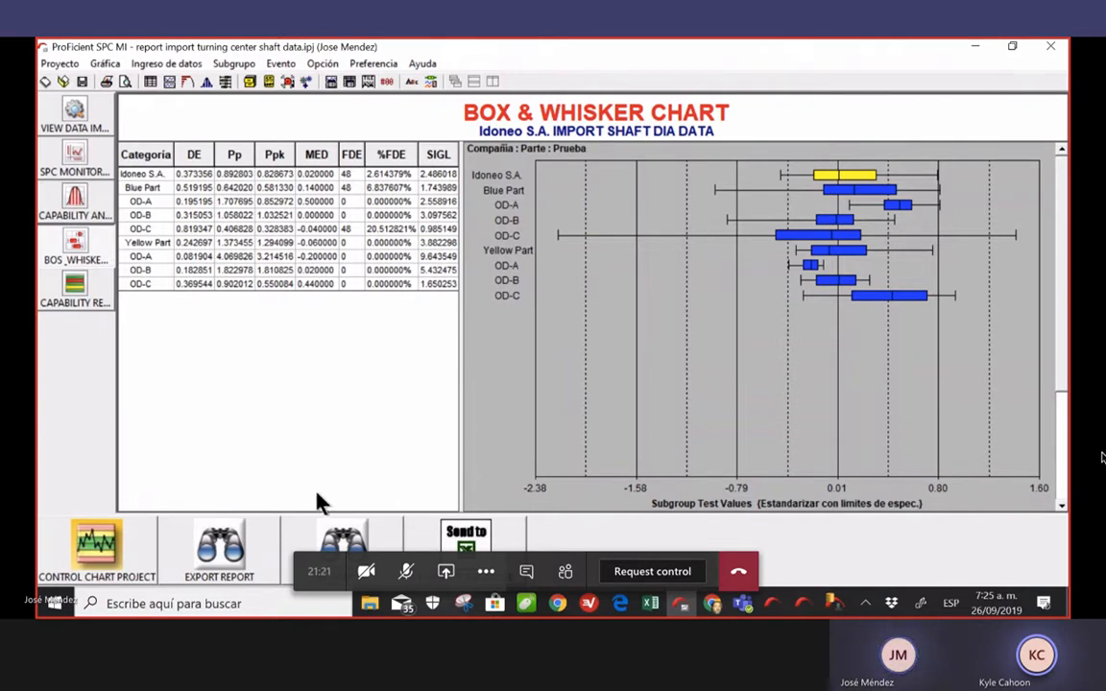
pyautogui.click(123, 557)
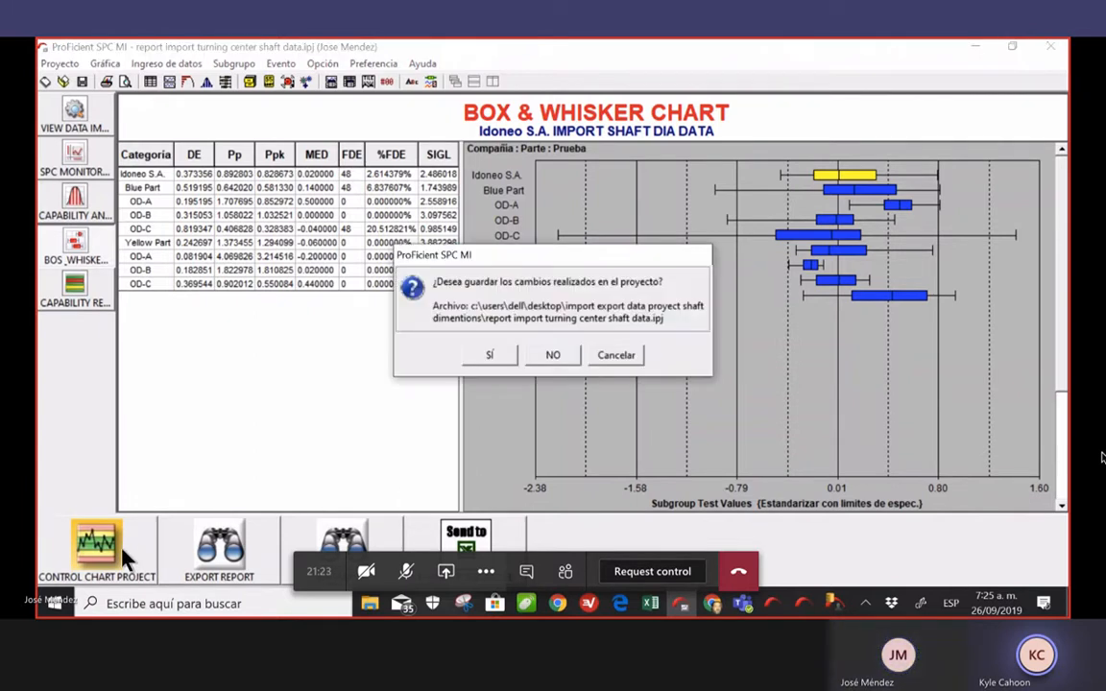
pyautogui.click(492, 357)
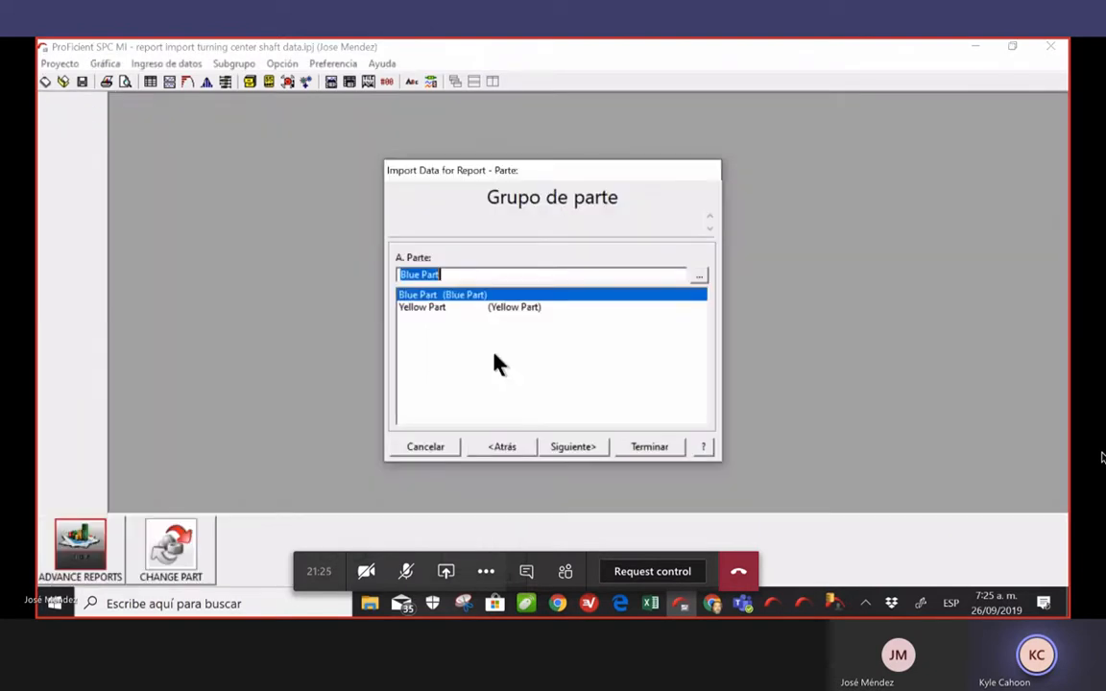
pyautogui.click(432, 307)
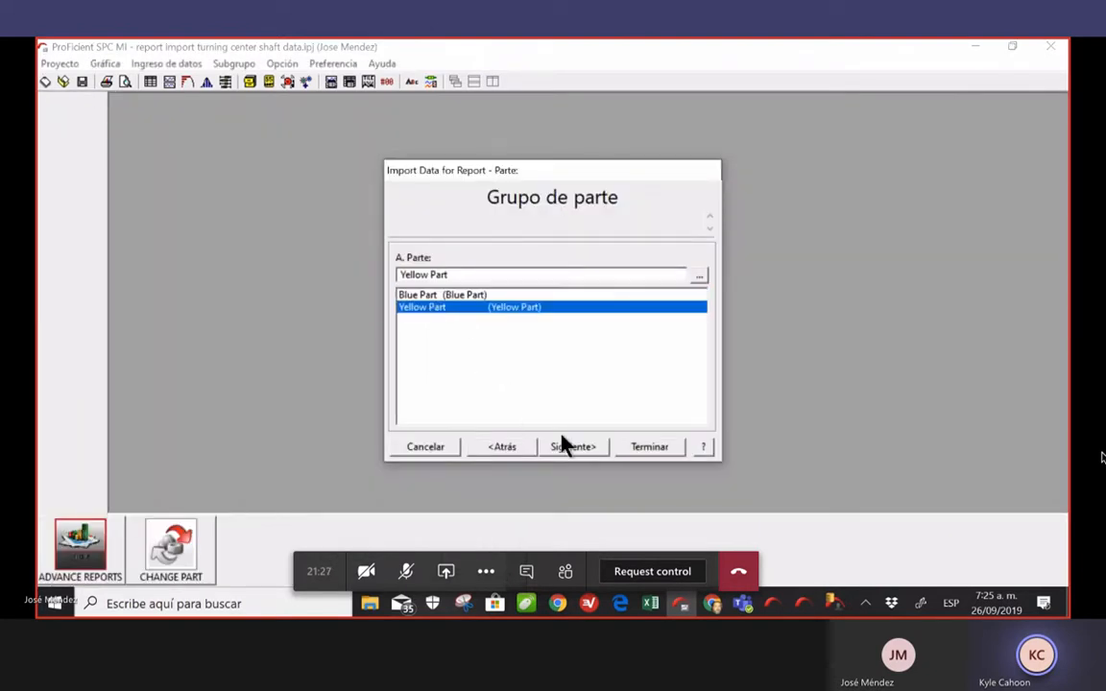
pyautogui.click(594, 449)
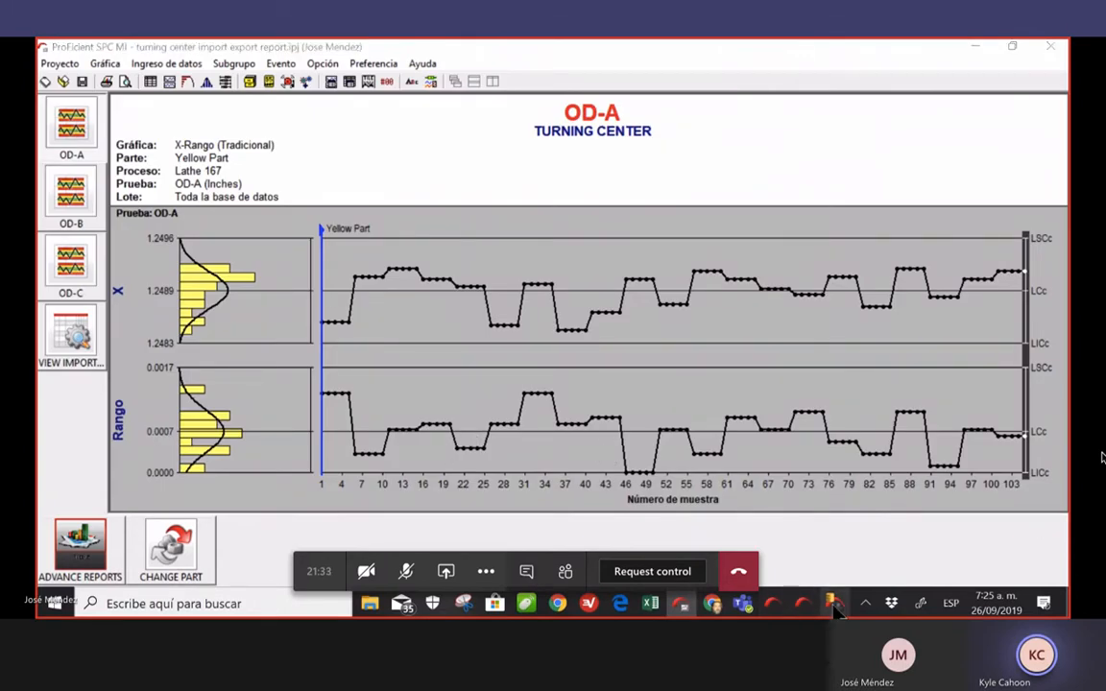
pyautogui.click(834, 603)
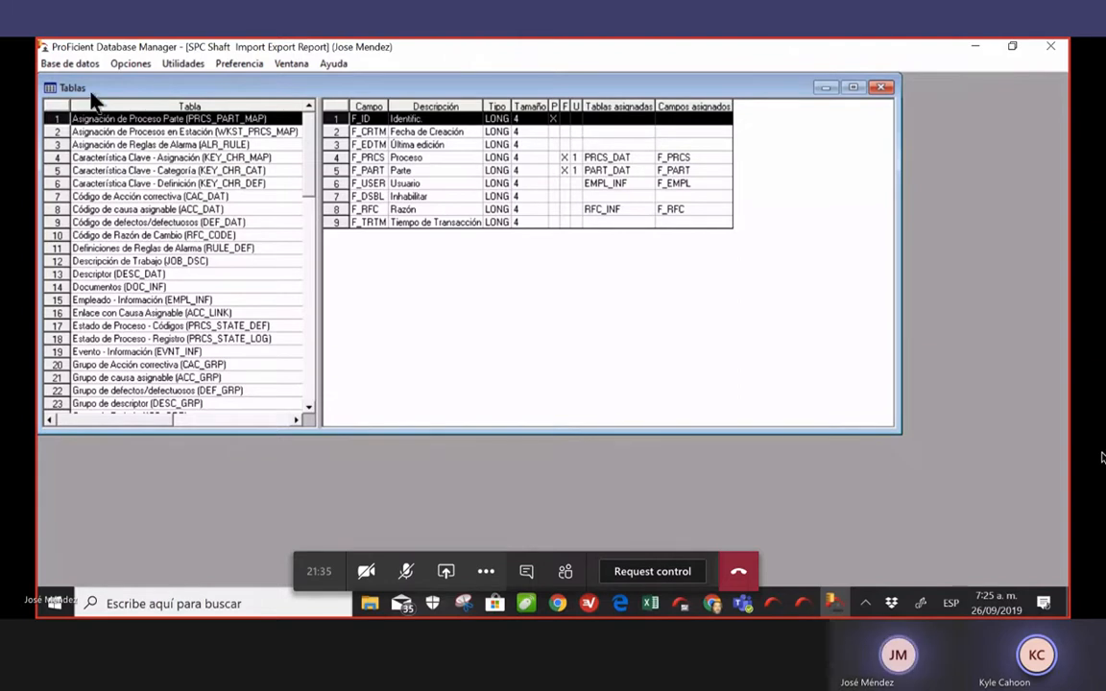
# Delete the 102 DMSDCS subgroups from the last 25 years with Borrar subgrupos
pyautogui.click(184, 64)
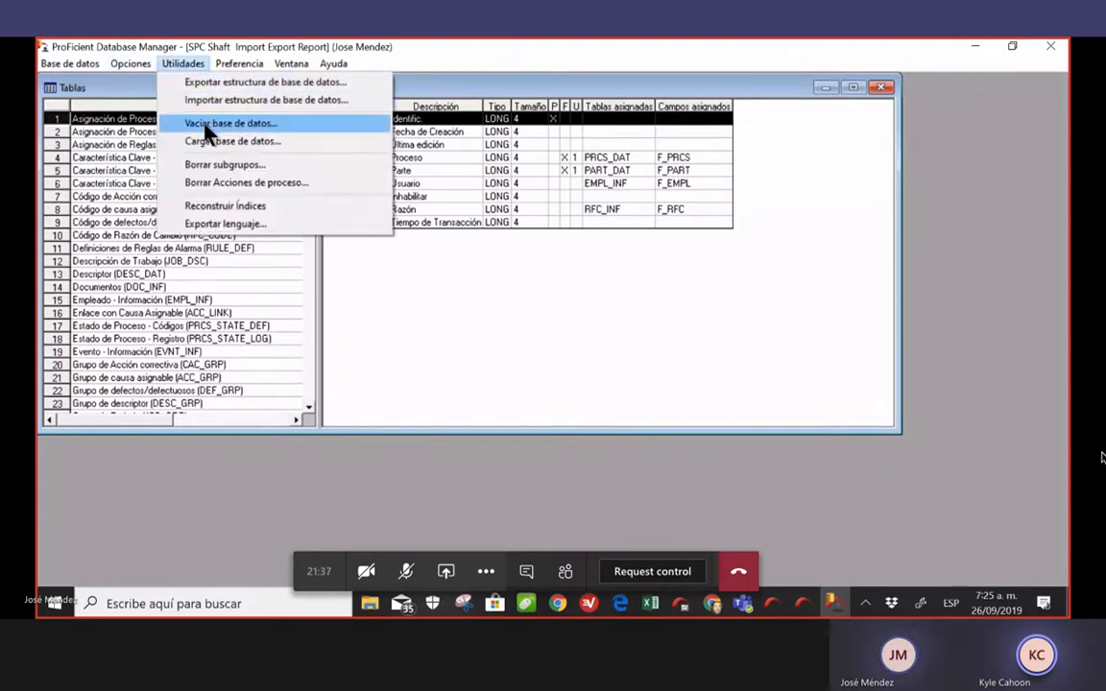
pyautogui.click(209, 149)
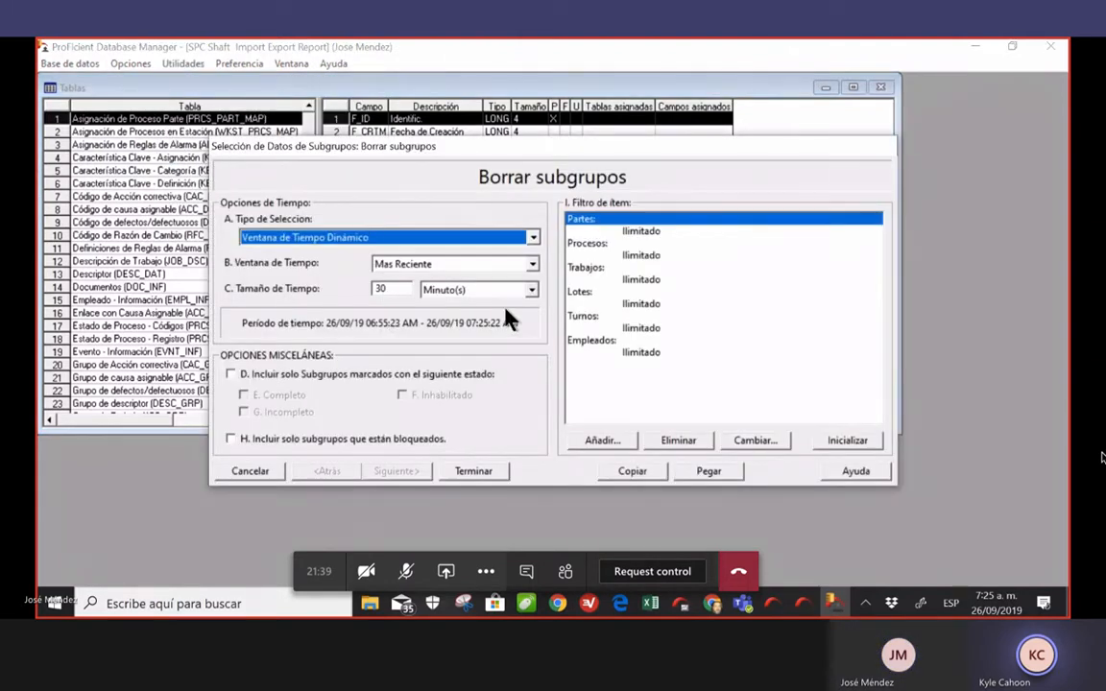
pyautogui.doubleClick(639, 354)
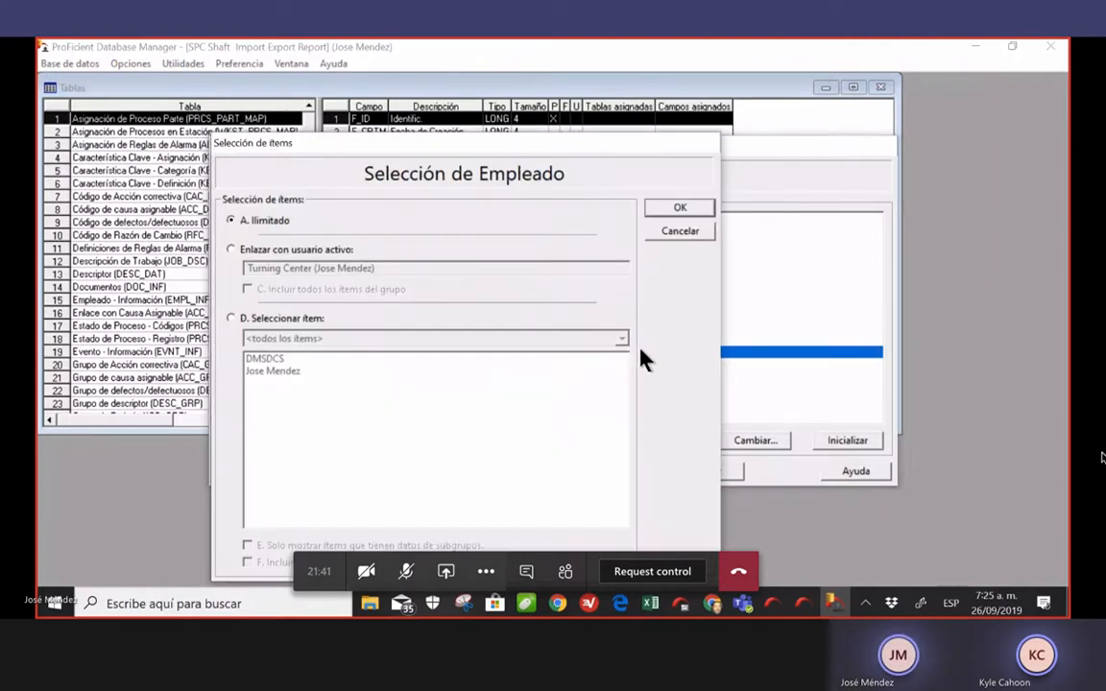
pyautogui.click(230, 319)
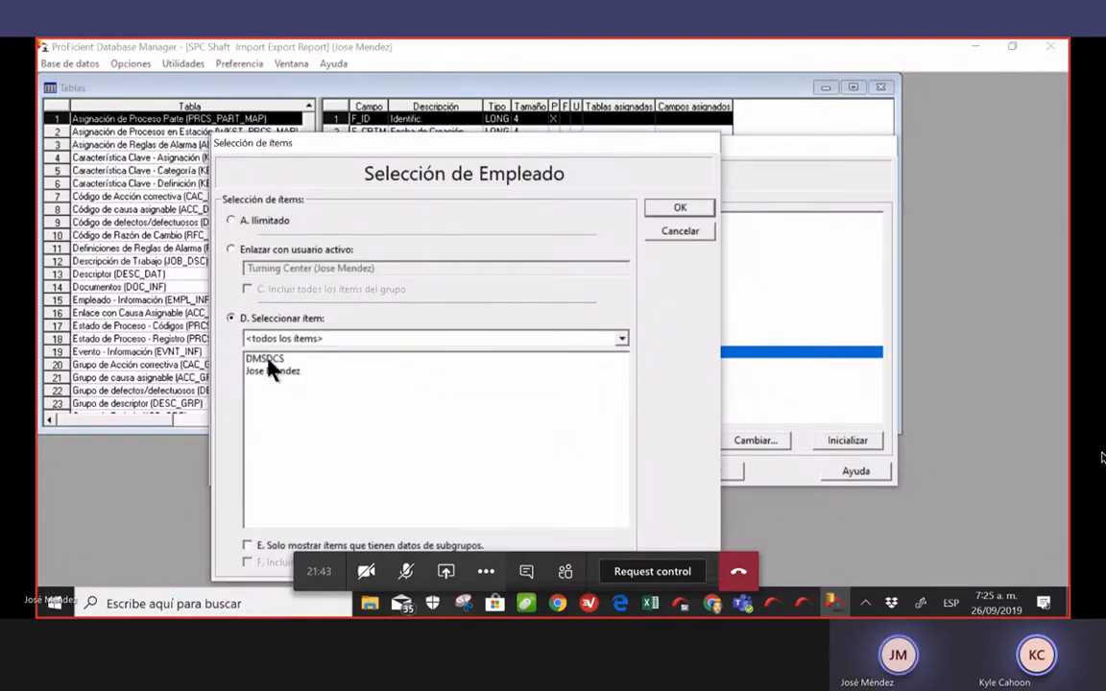
pyautogui.doubleClick(240, 359)
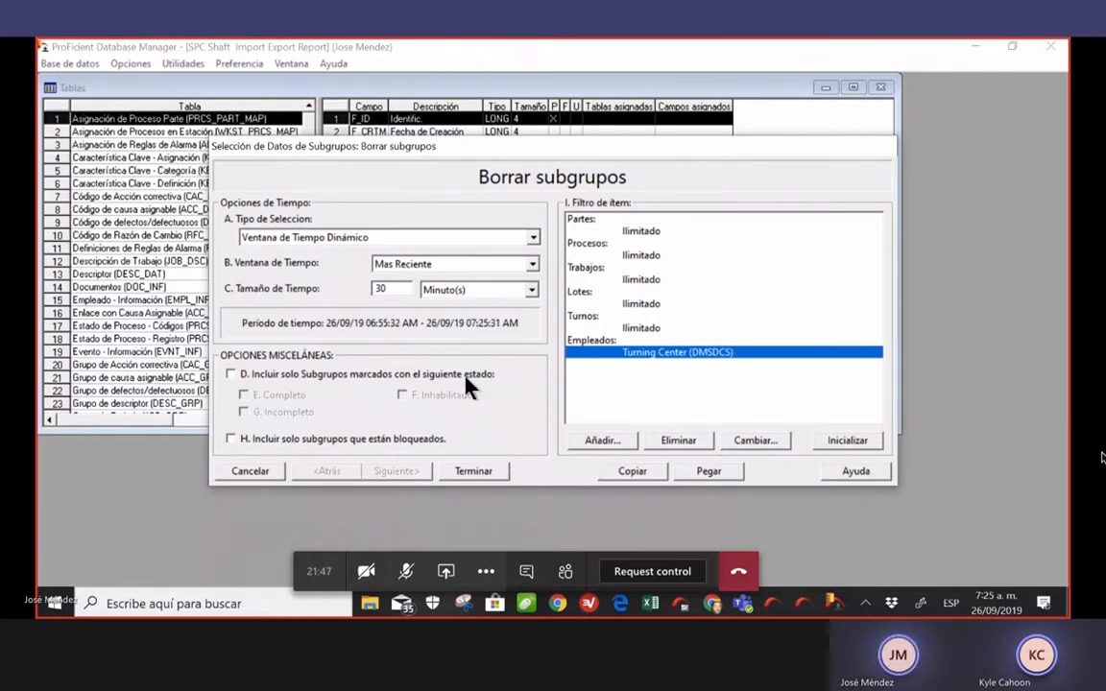
pyautogui.click(532, 290)
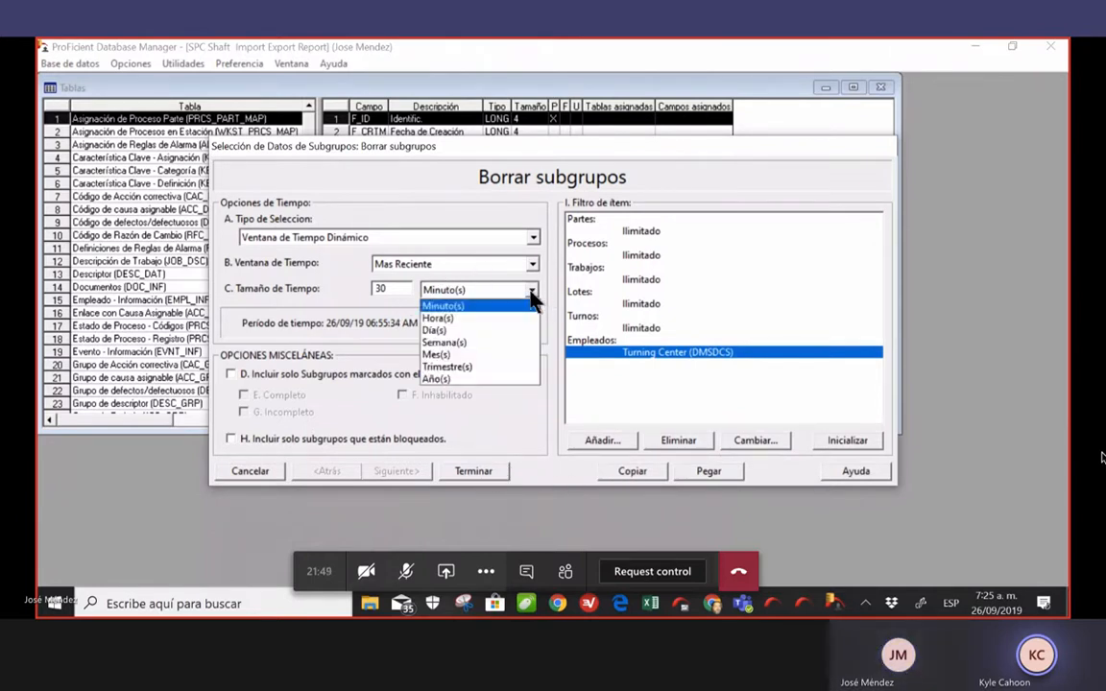
pyautogui.click(493, 379)
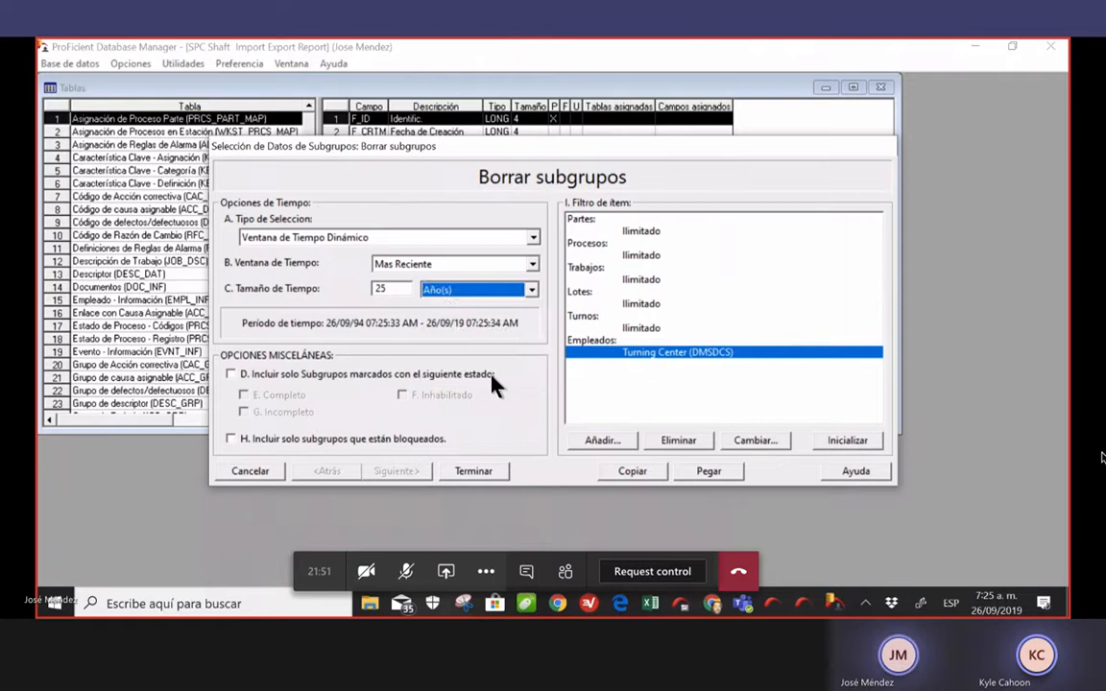
pyautogui.click(480, 472)
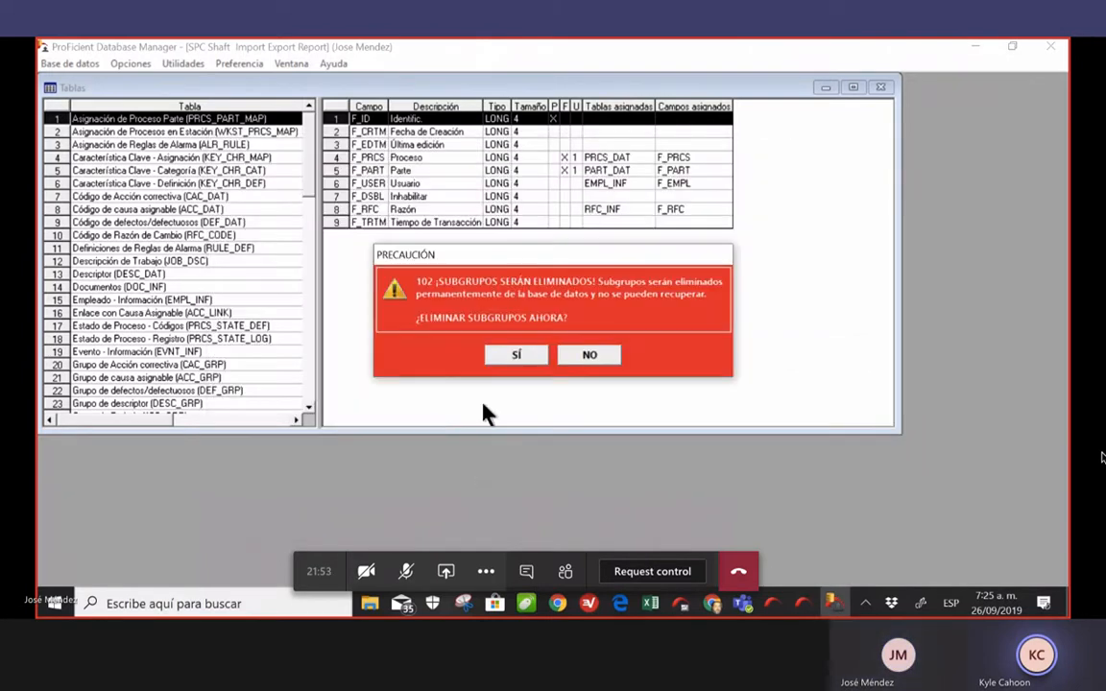
pyautogui.click(510, 357)
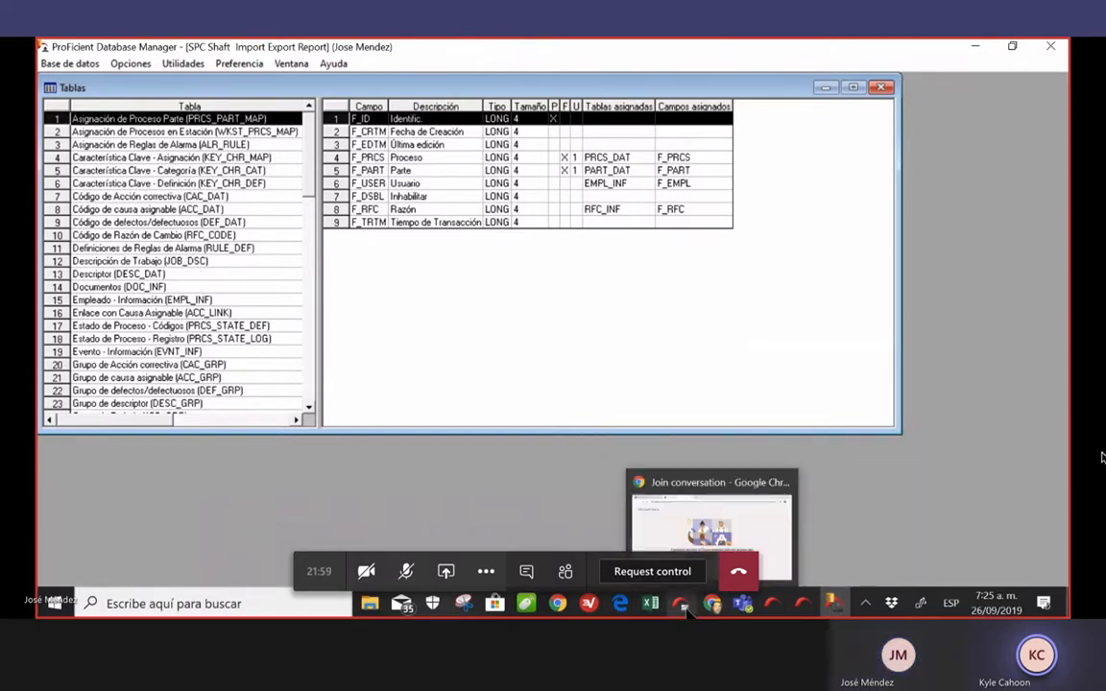
# Open the demo data collector's settings for editing in the DMS provider manager
pyautogui.moveTo(805, 611)
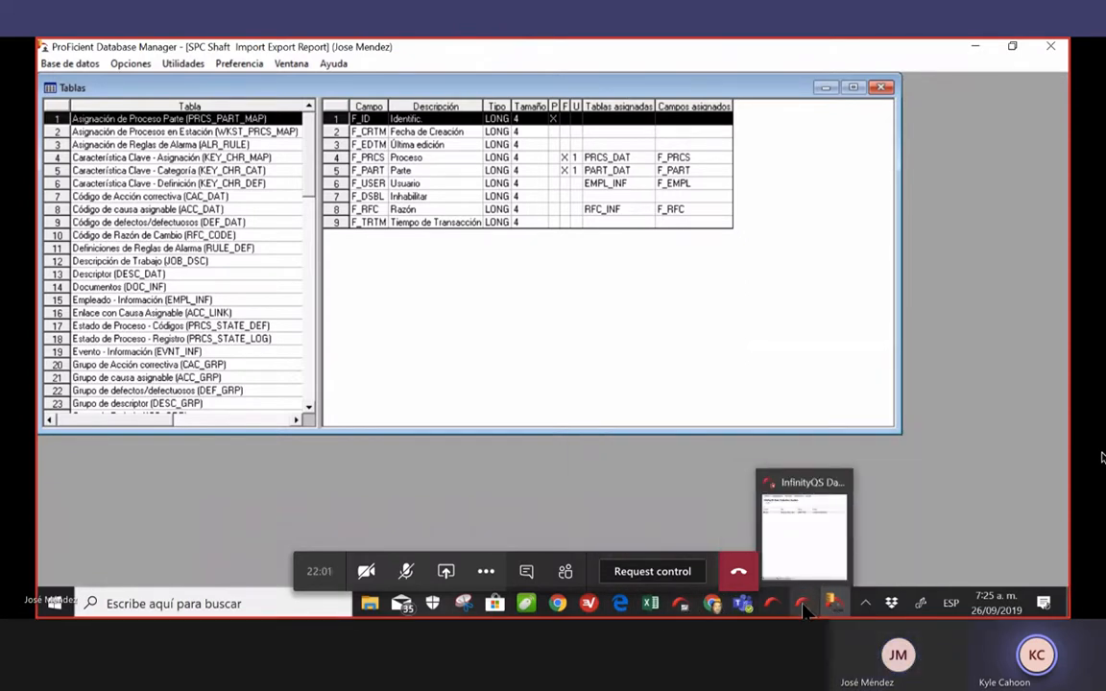
pyautogui.click(802, 533)
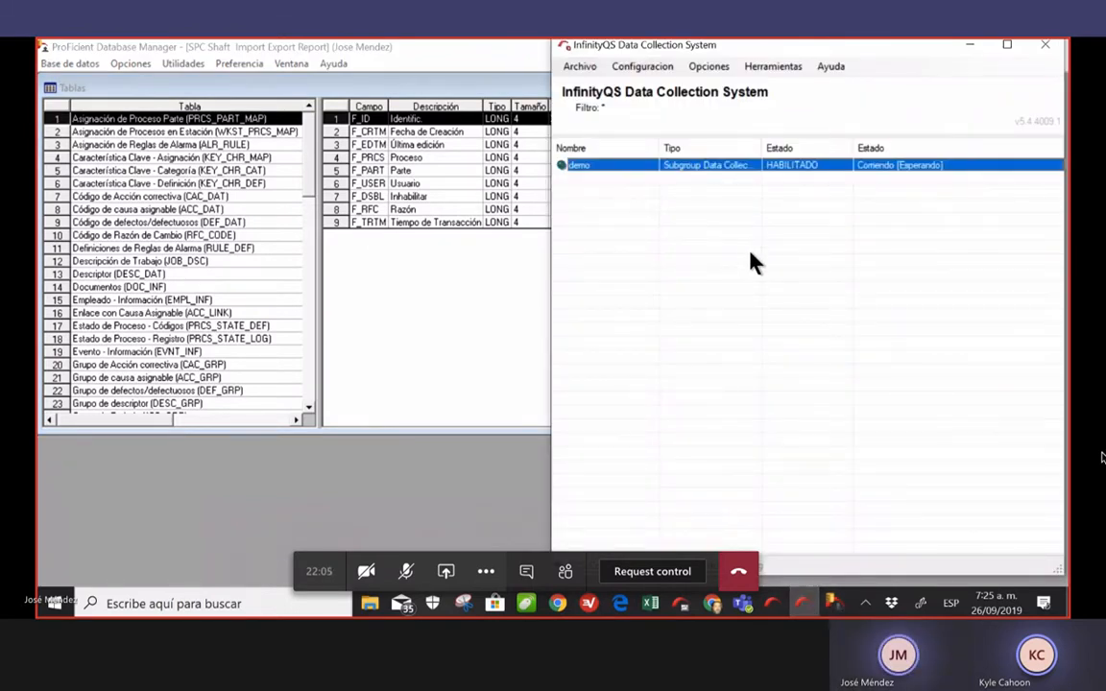
pyautogui.click(774, 605)
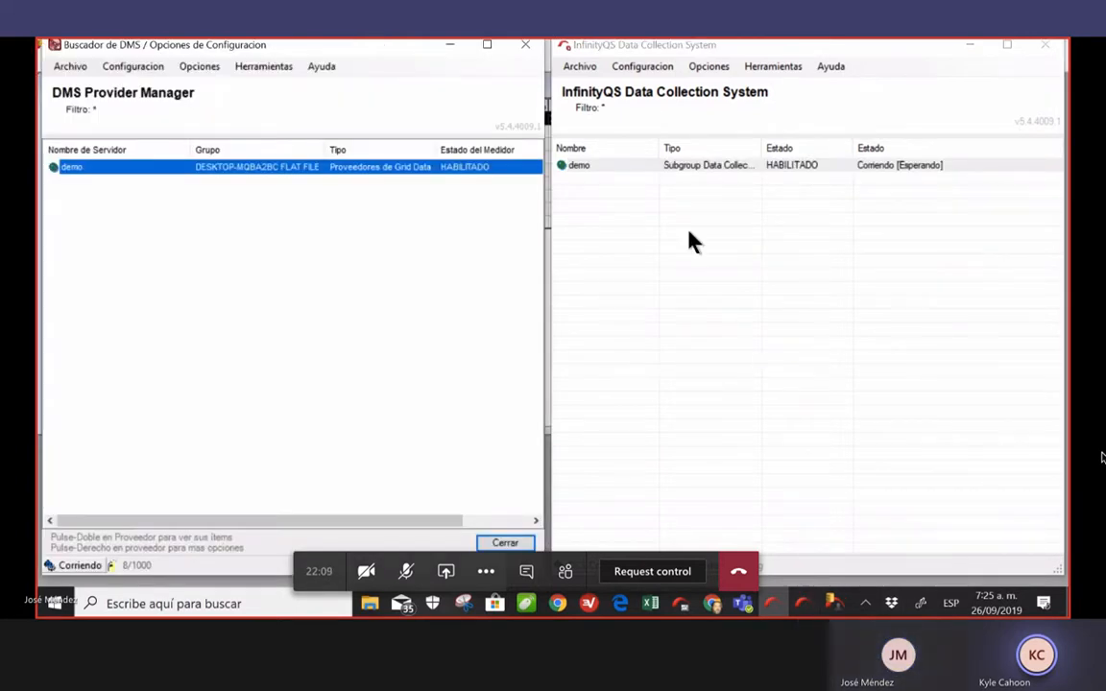
pyautogui.click(647, 164)
pyautogui.rightClick(648, 161)
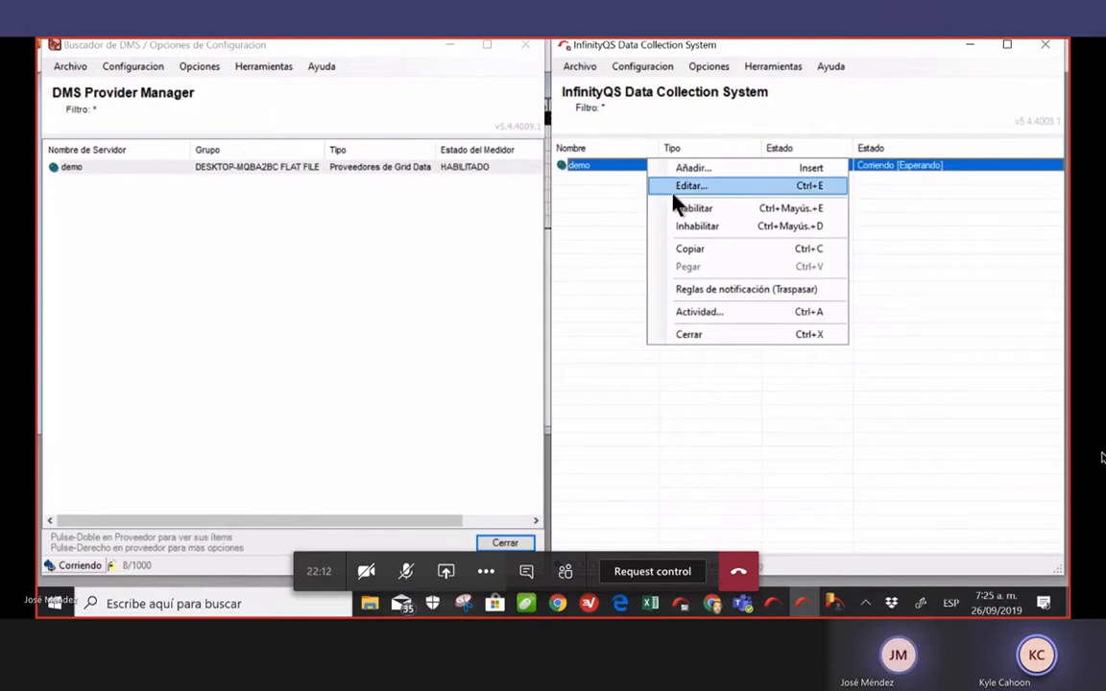
pyautogui.click(758, 189)
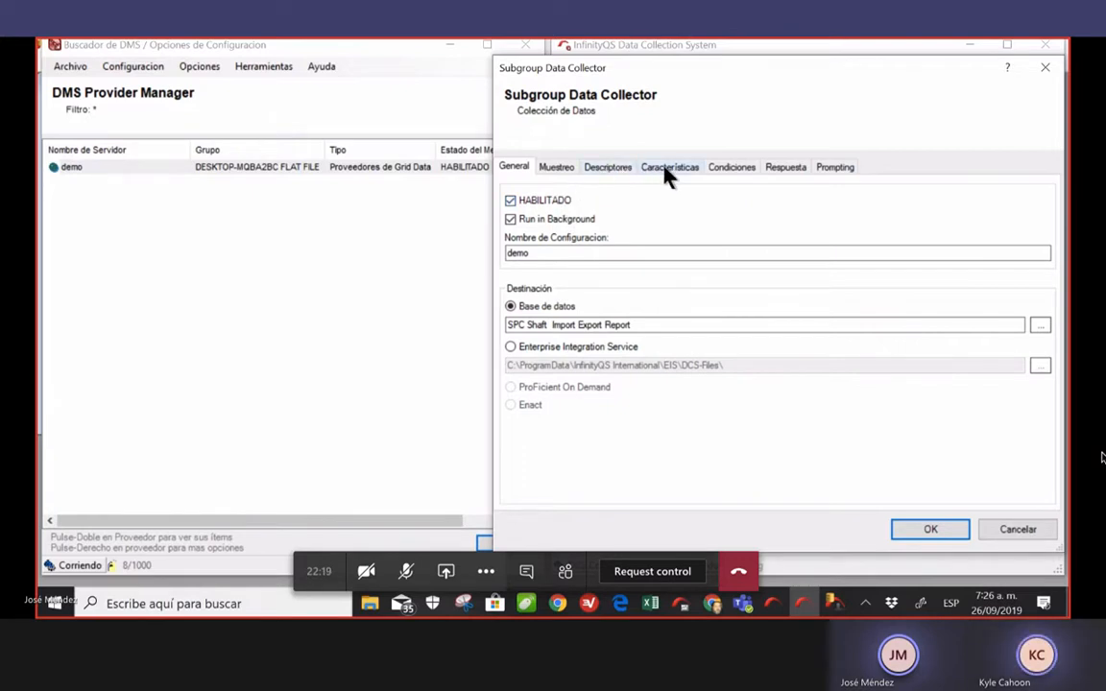
# Under Muestreo > Avanzado, set a maximum of 3 characteristics and save the collector
pyautogui.click(557, 167)
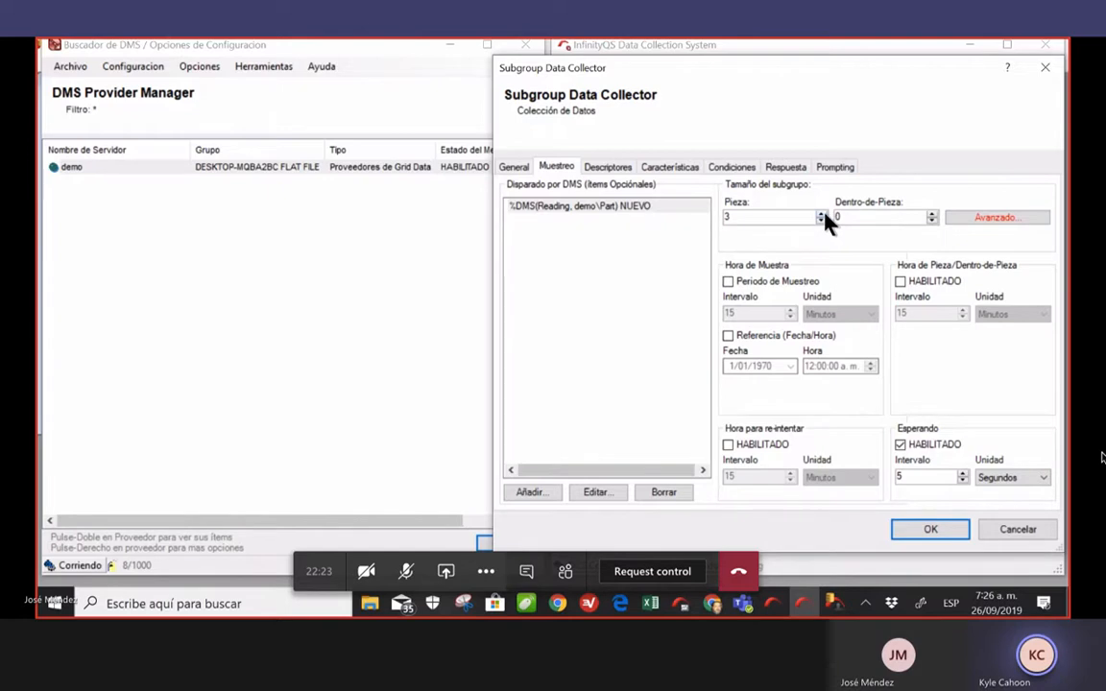
pyautogui.click(975, 220)
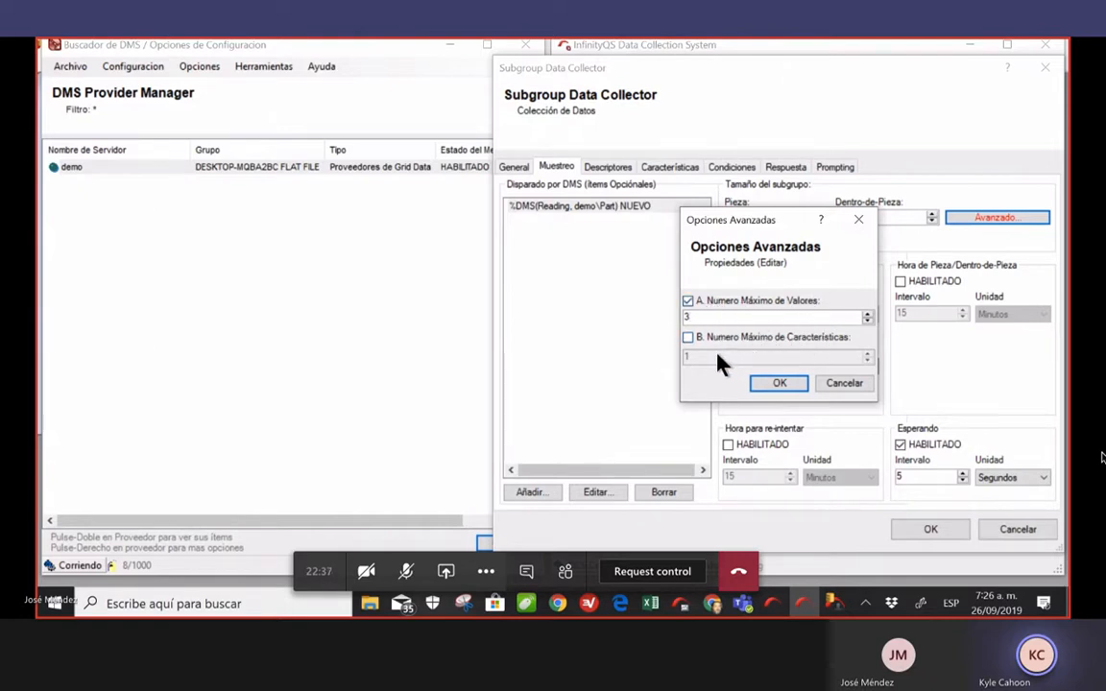
pyautogui.click(688, 337)
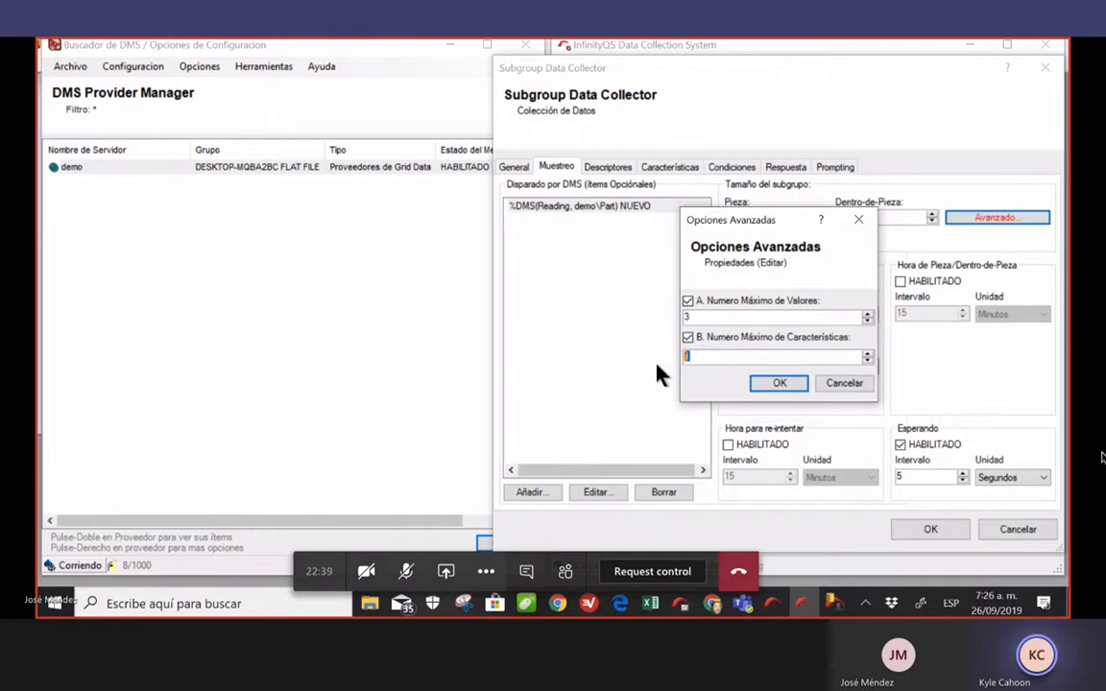
pyautogui.write('3')
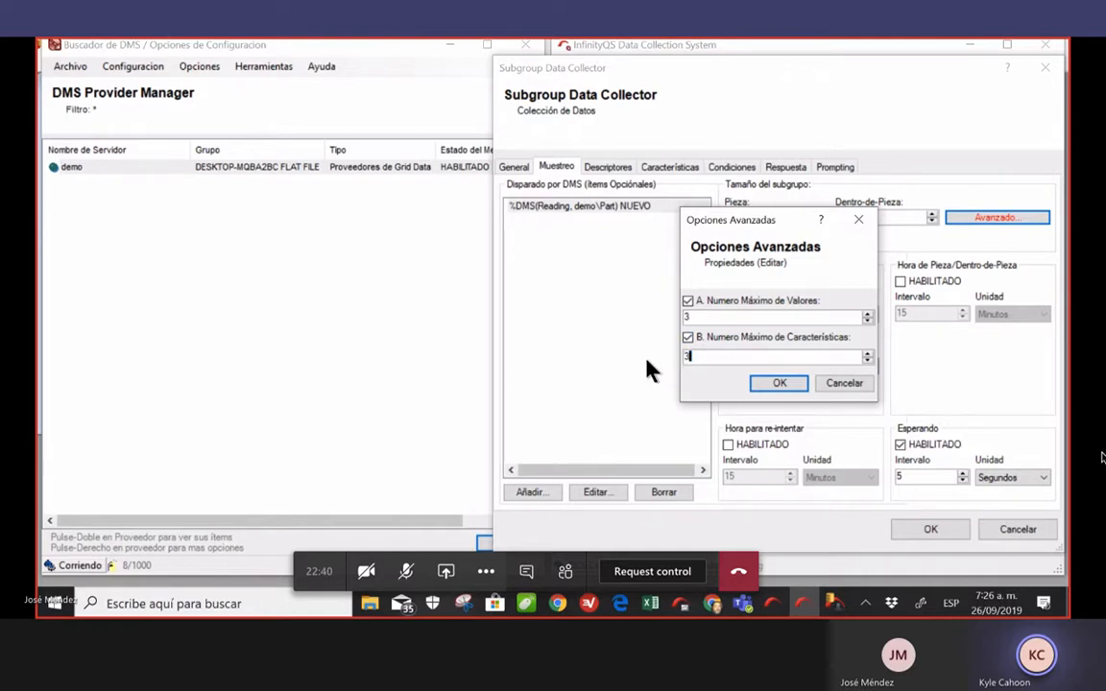
pyautogui.click(780, 385)
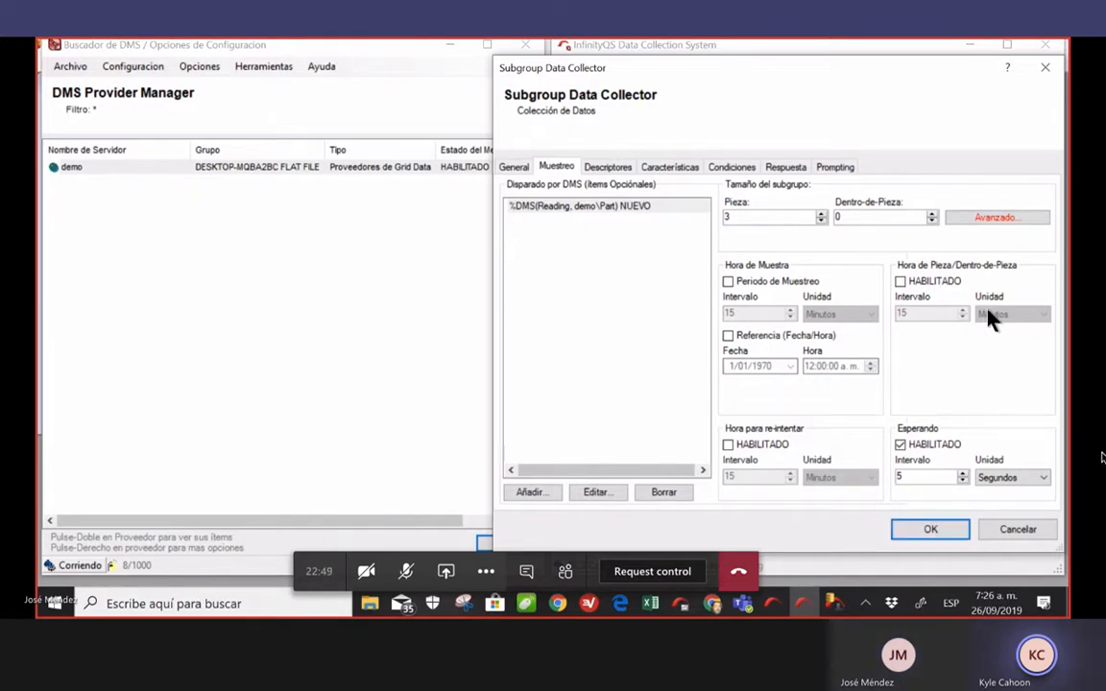
pyautogui.click(930, 530)
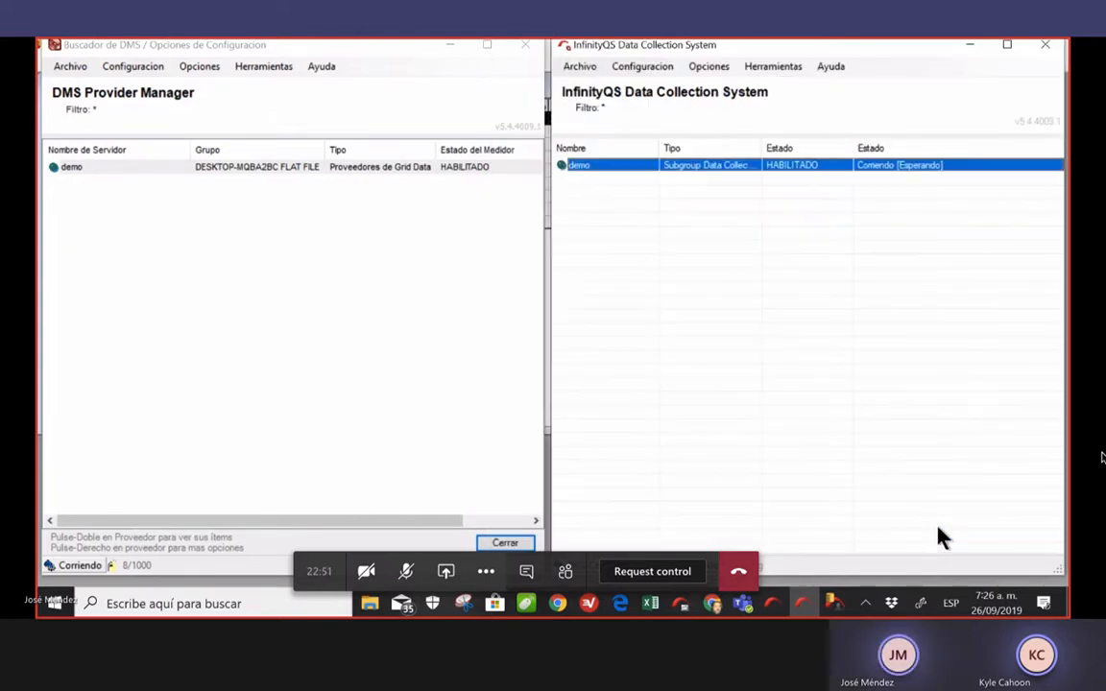
# Copy the Colored Parts file in File Explorer
pyautogui.click(369, 605)
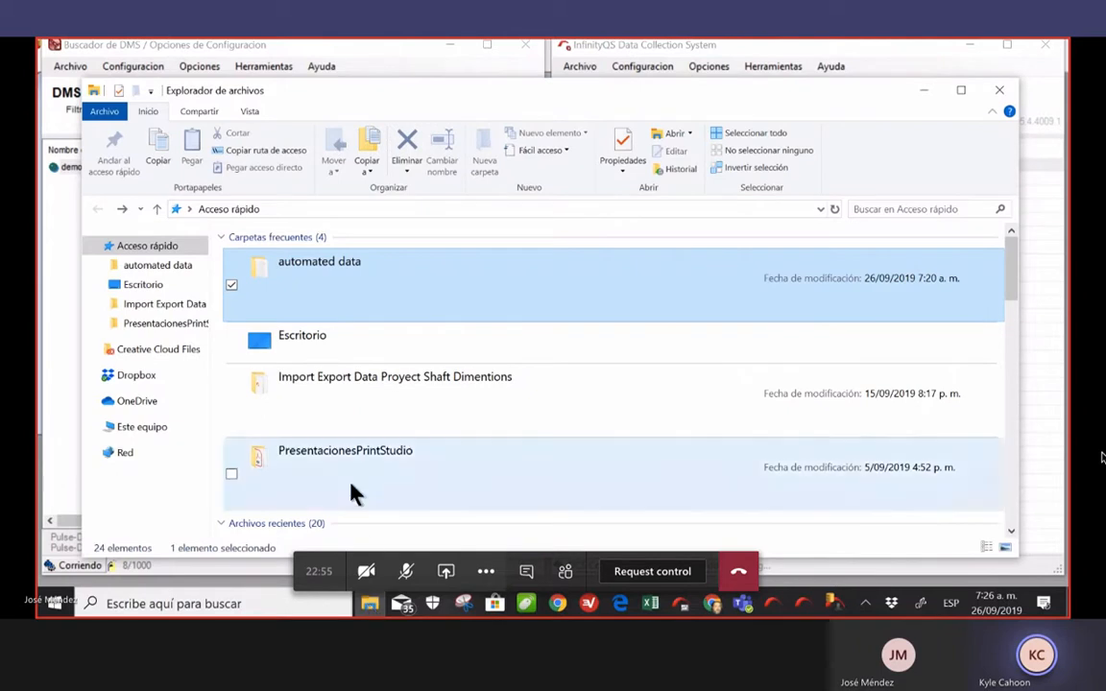
pyautogui.scroll(-5, 383, 423)
pyautogui.scroll(-2, 384, 364)
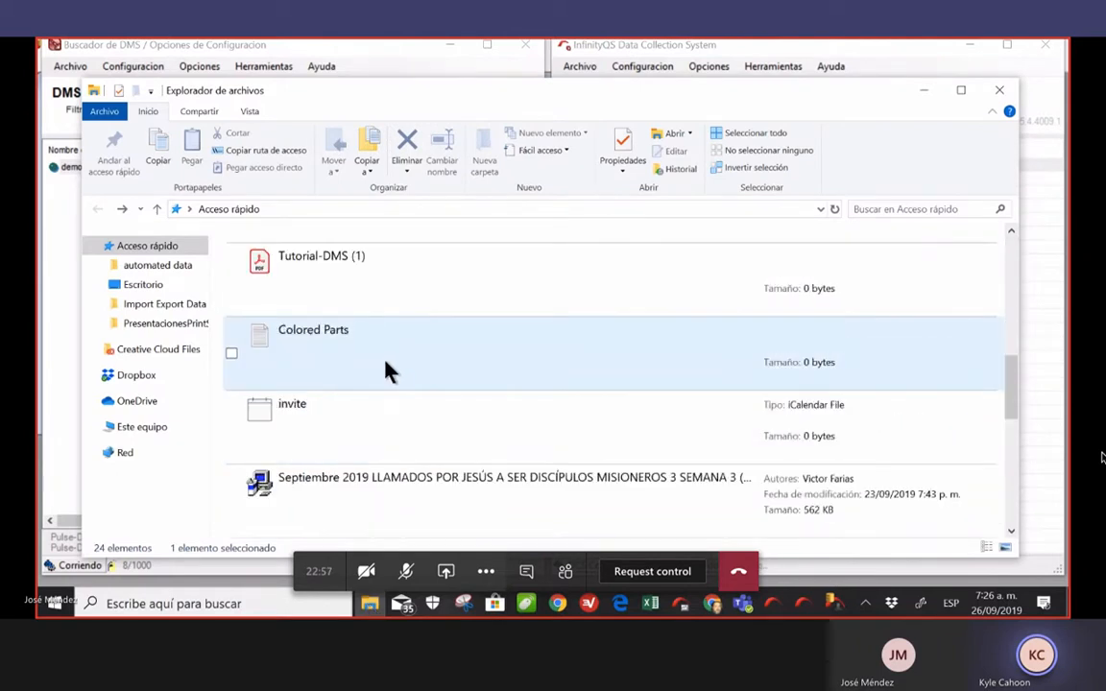
pyautogui.rightClick(393, 356)
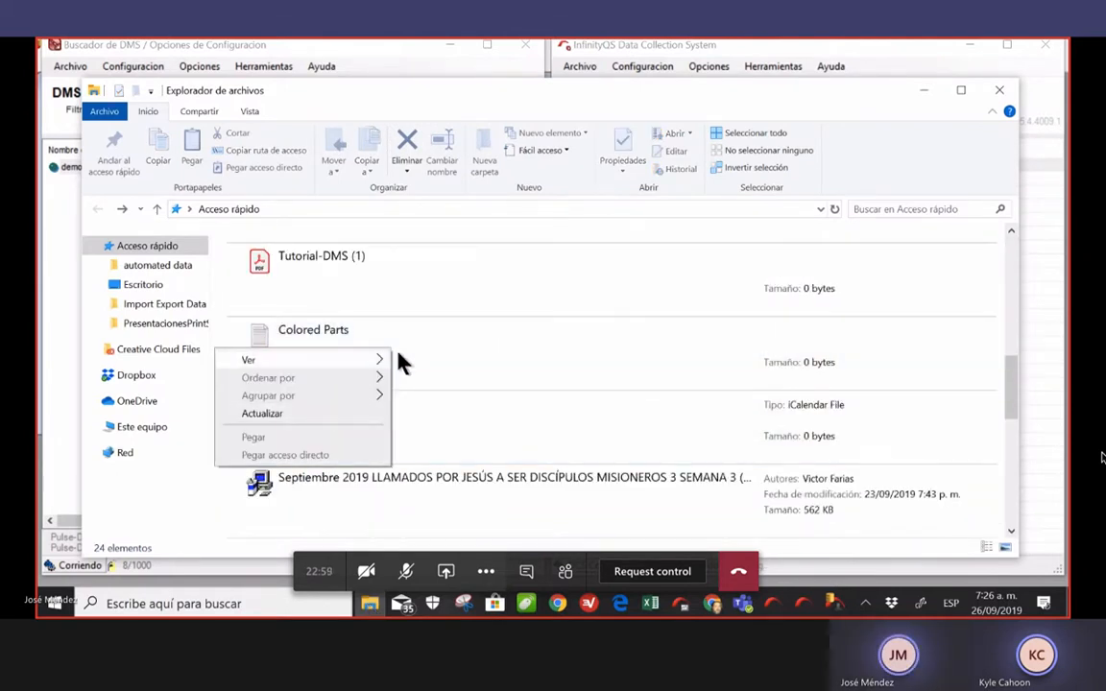
pyautogui.click(432, 356)
pyautogui.rightClick(329, 361)
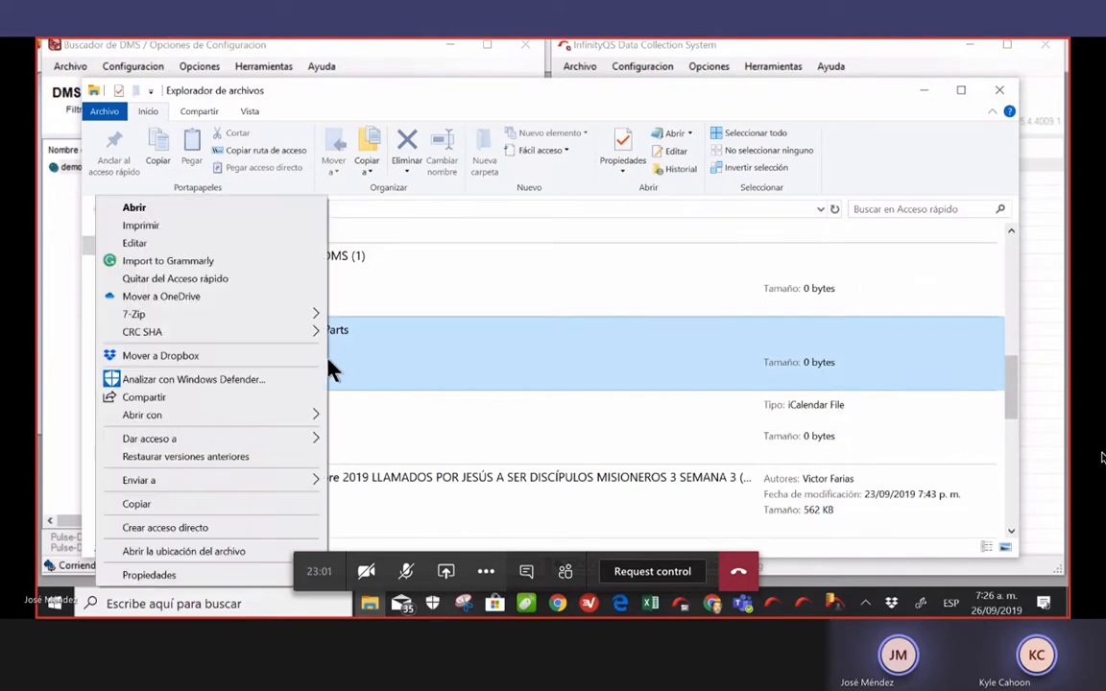
pyautogui.click(159, 507)
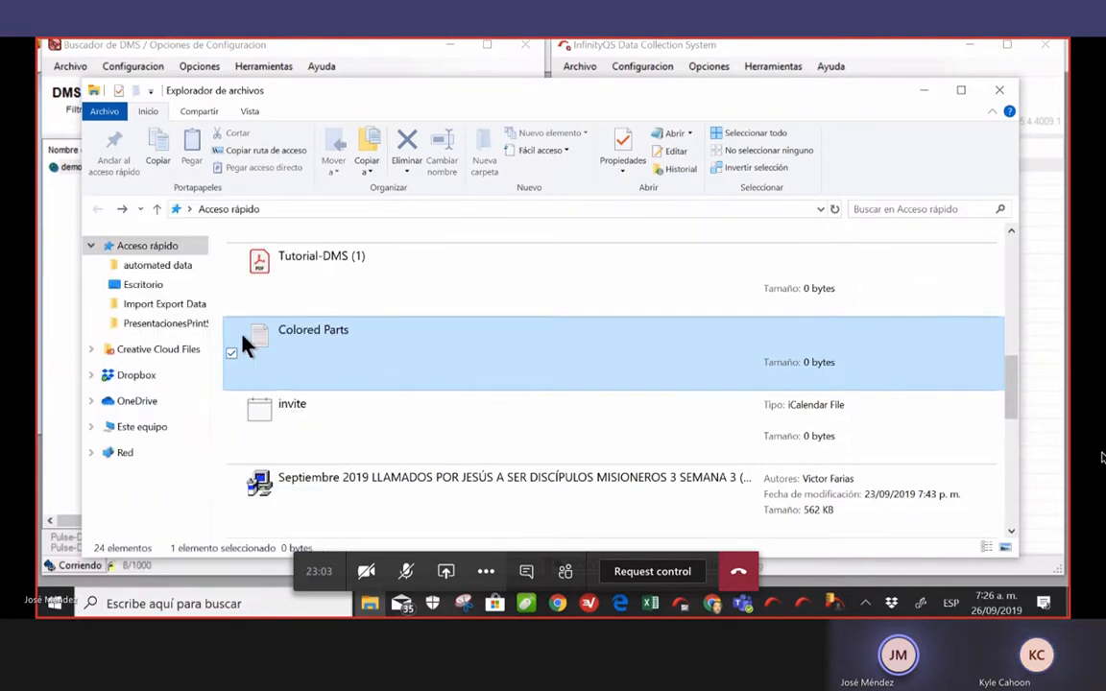
# Paste it into the automated data folder and minimize Explorer
pyautogui.scroll(5, 350, 358)
pyautogui.click(353, 284)
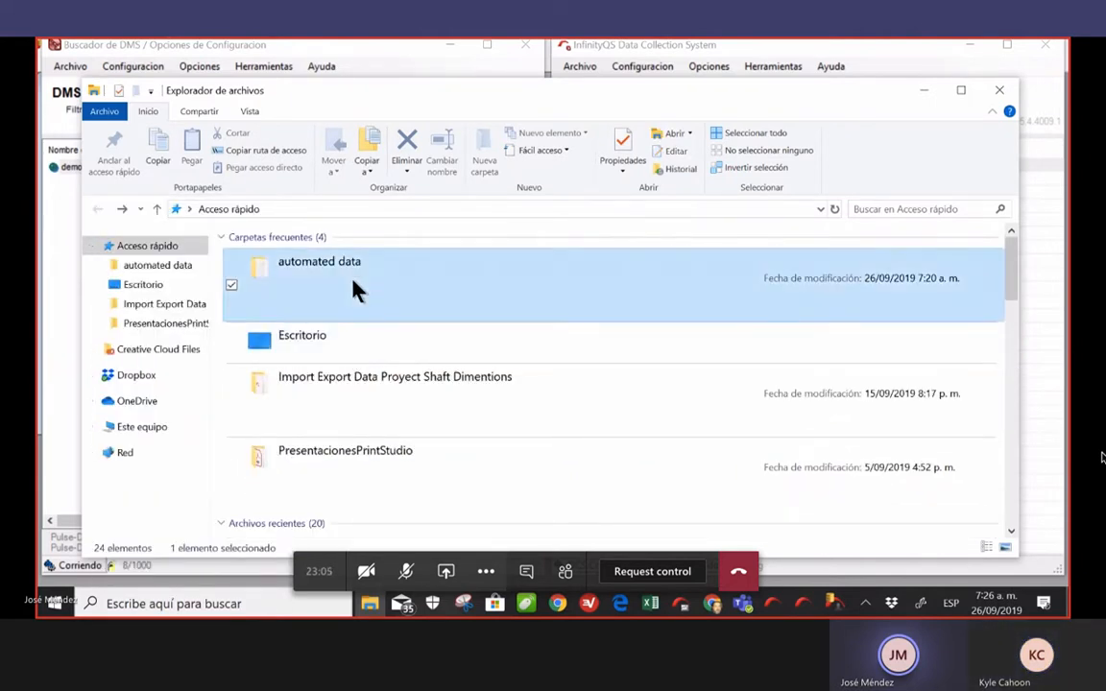
pyautogui.rightClick(353, 285)
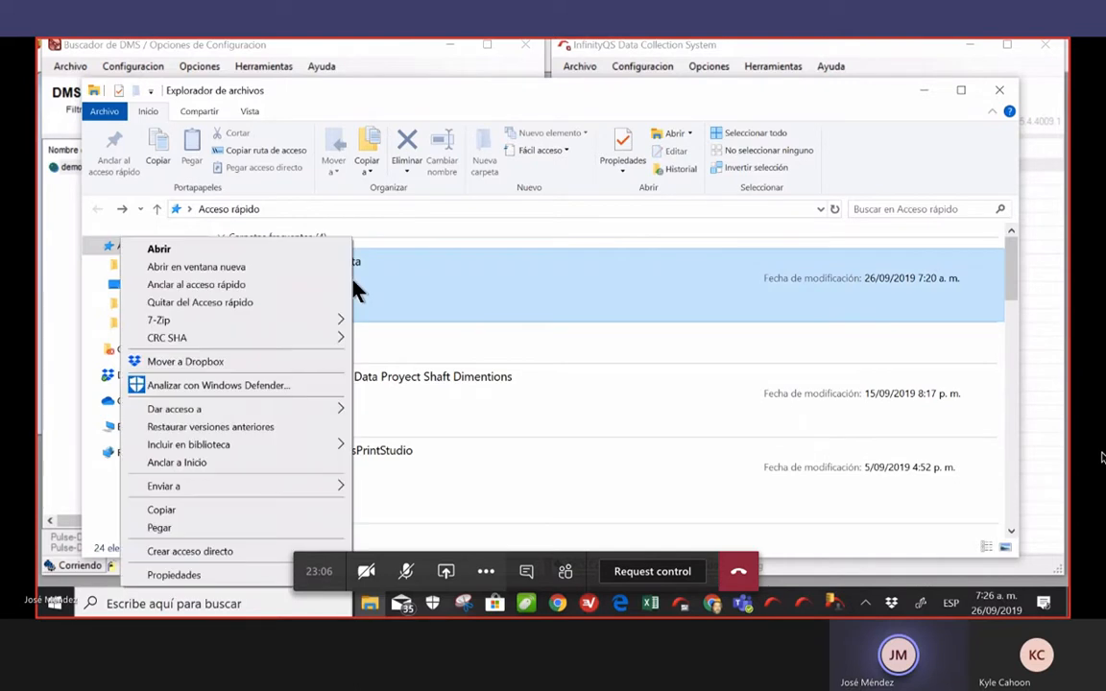
pyautogui.click(209, 528)
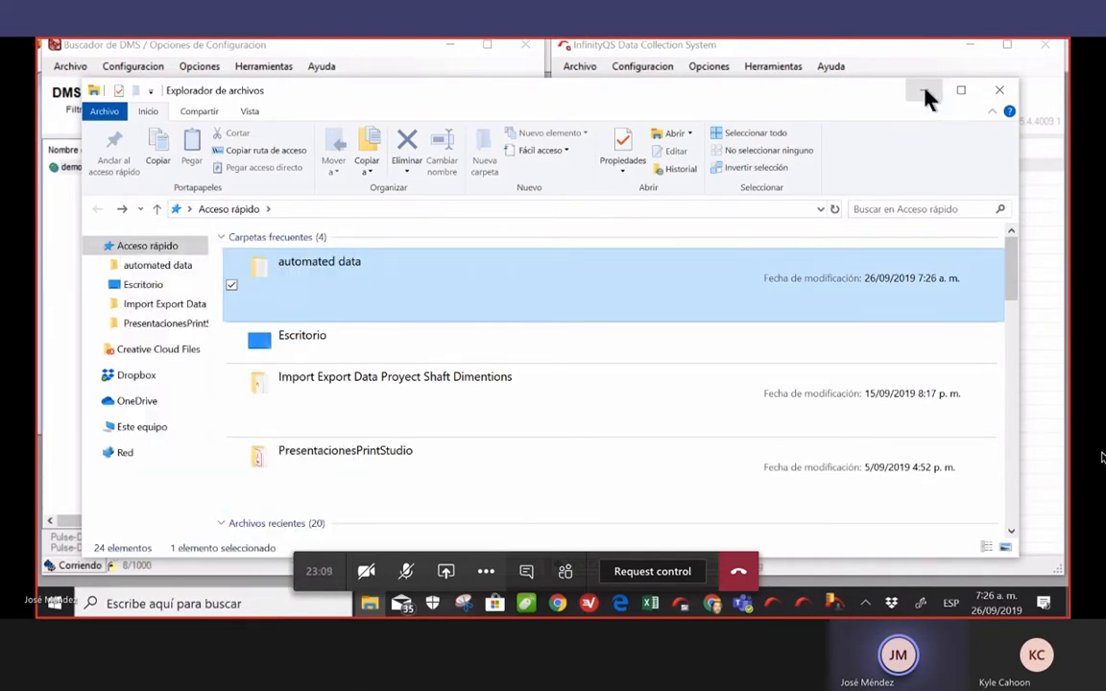
pyautogui.click(924, 91)
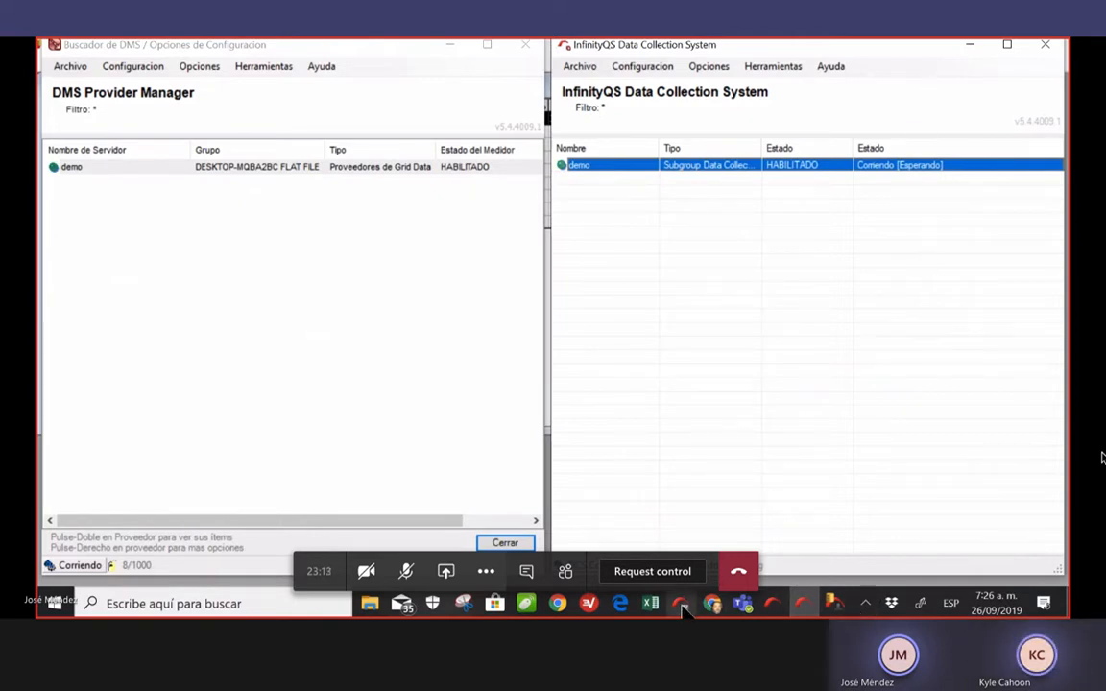
# Display ProFicient's imported data grid with the new Blue Part OD-C, OD-A and OD-B rows
pyautogui.moveTo(682, 606)
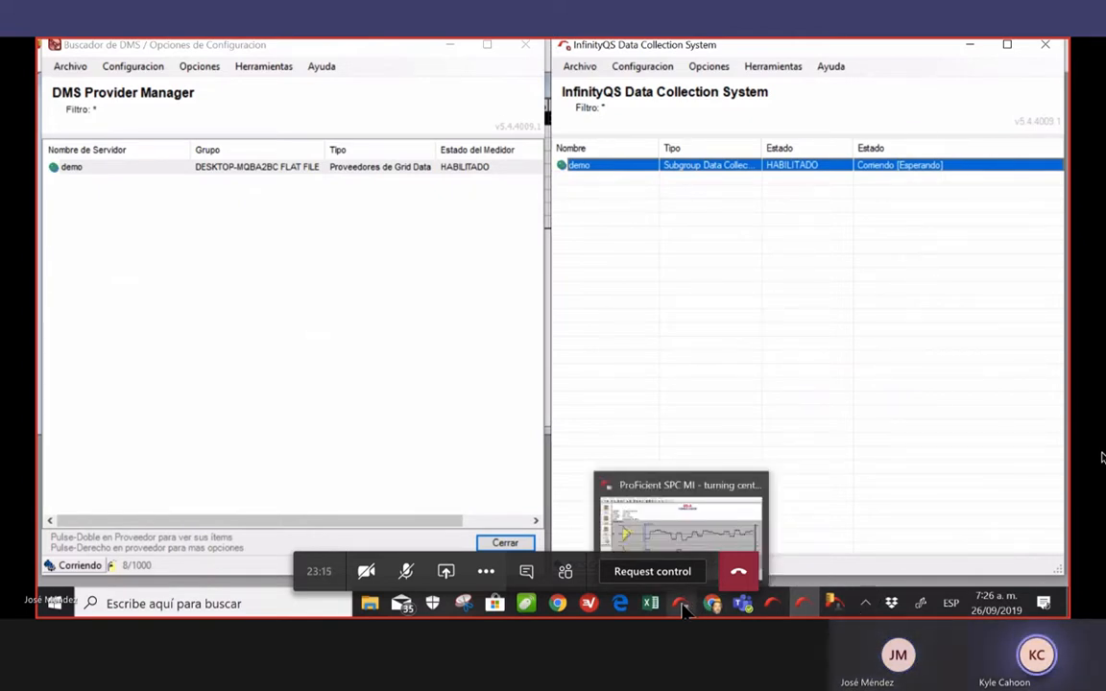
pyautogui.click(682, 608)
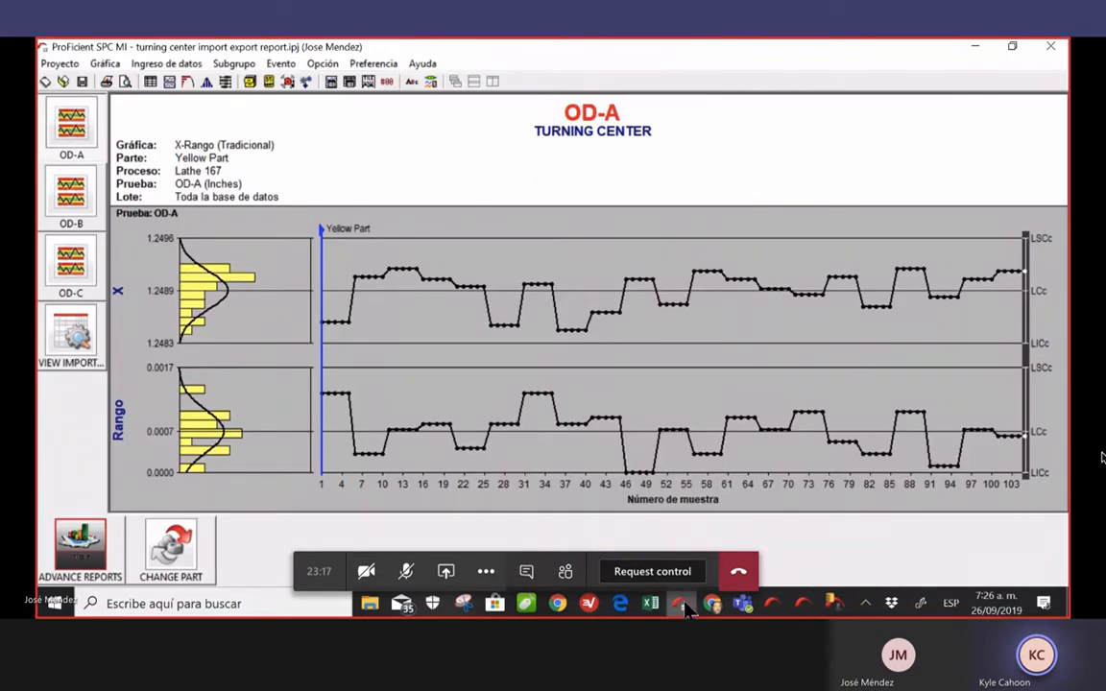
pyautogui.click(77, 327)
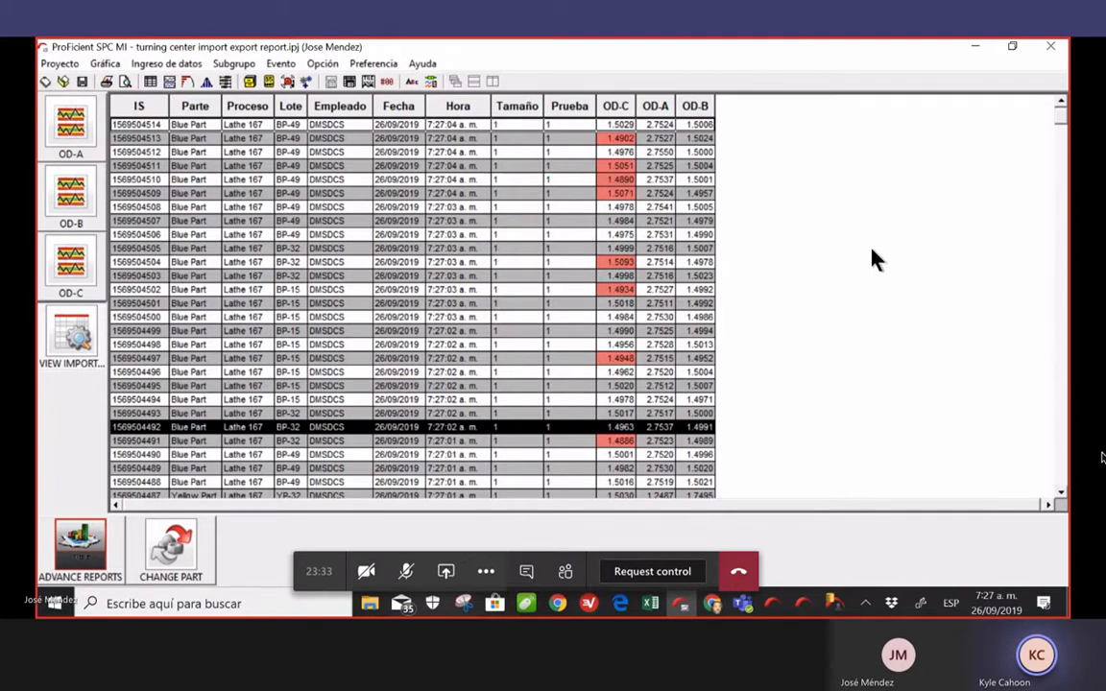
pyautogui.rightClick(871, 252)
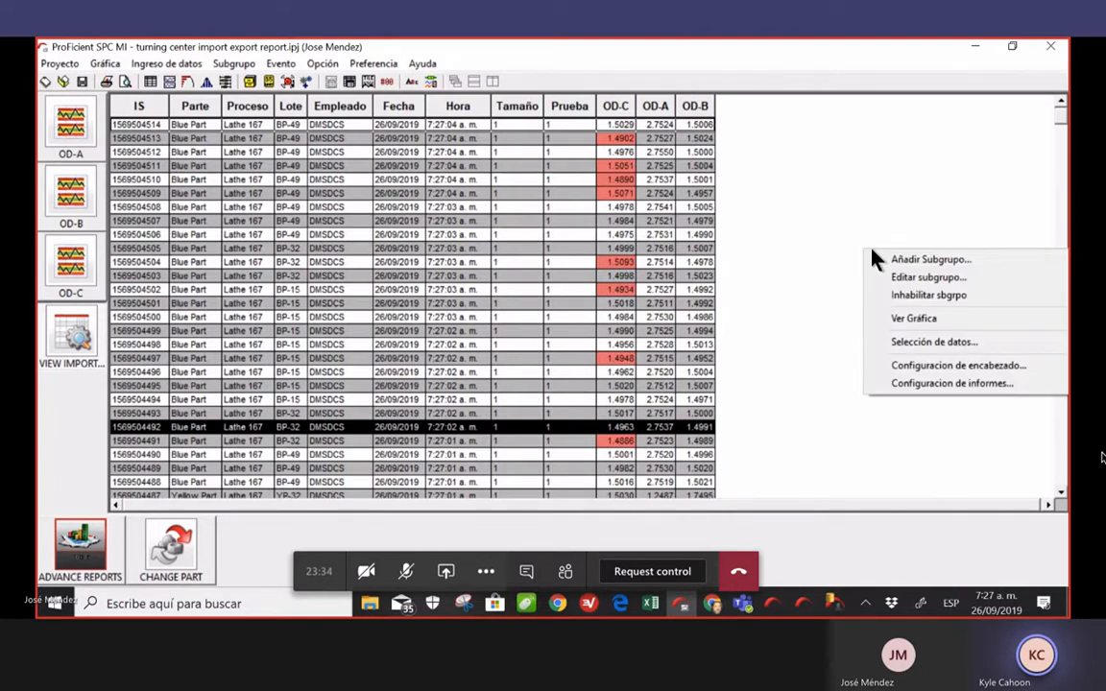
pyautogui.click(850, 183)
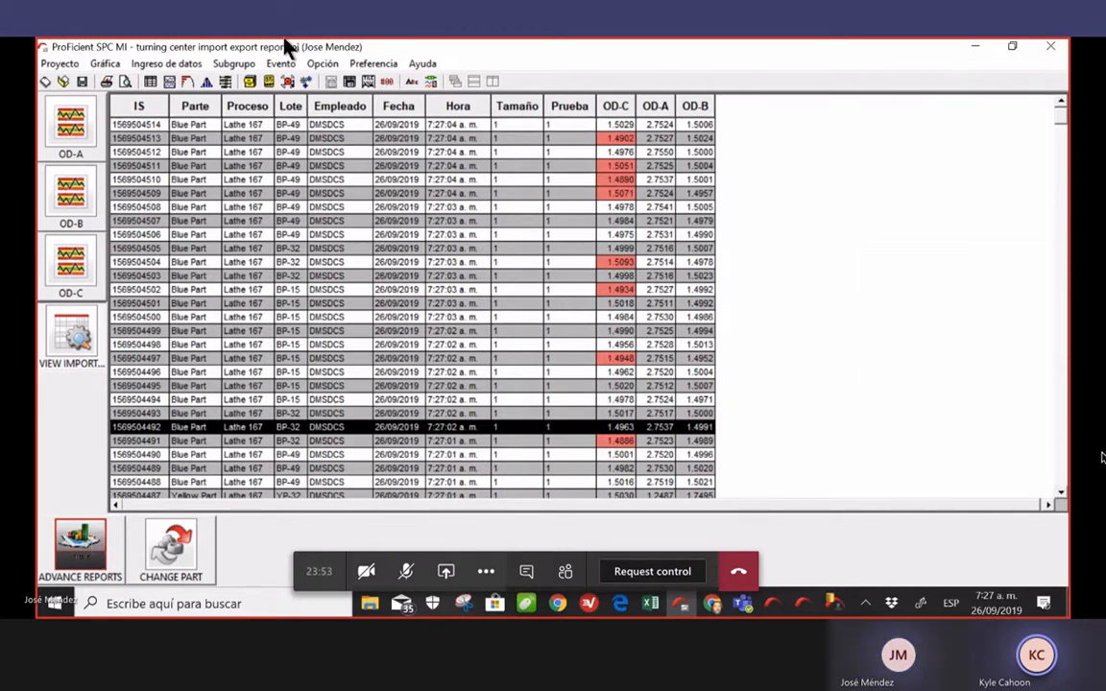
# Open the Box & Whisker chart from ADVANCE REPORTS and bring up the Preferencia menu
pyautogui.click(79, 542)
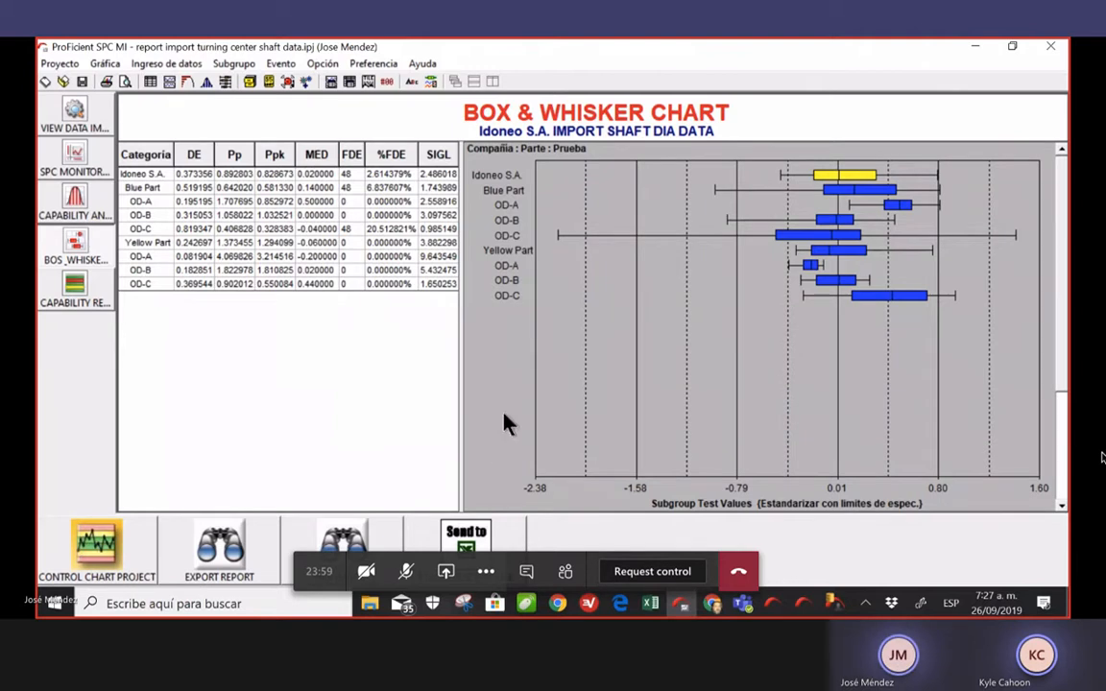
pyautogui.rightClick(600, 352)
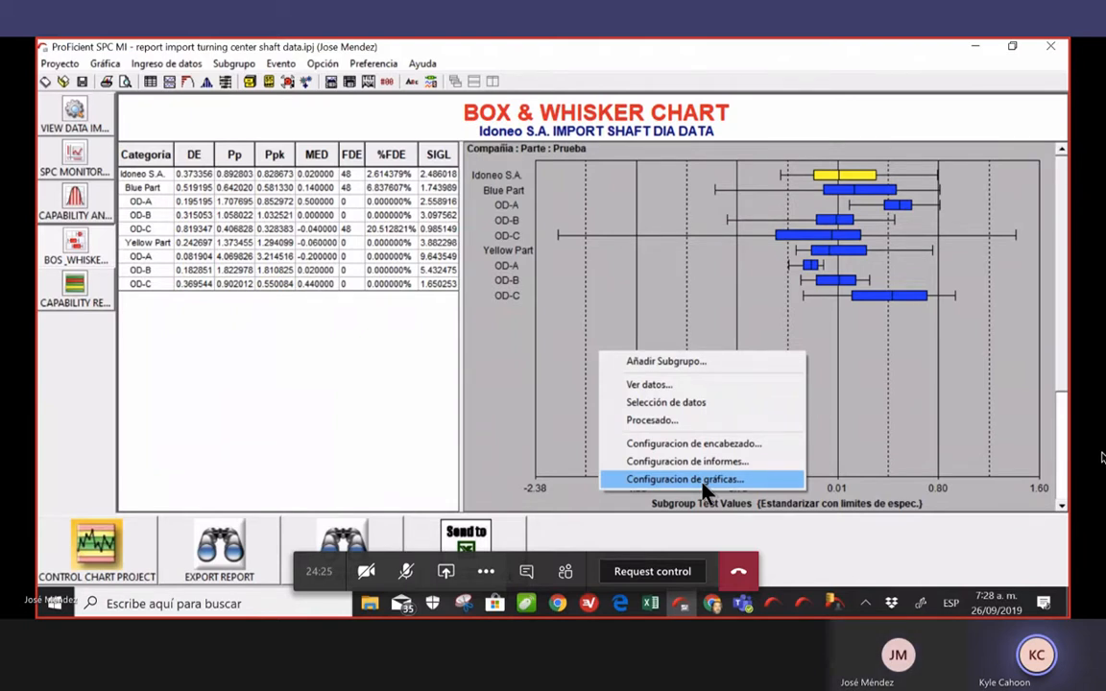
pyautogui.click(380, 65)
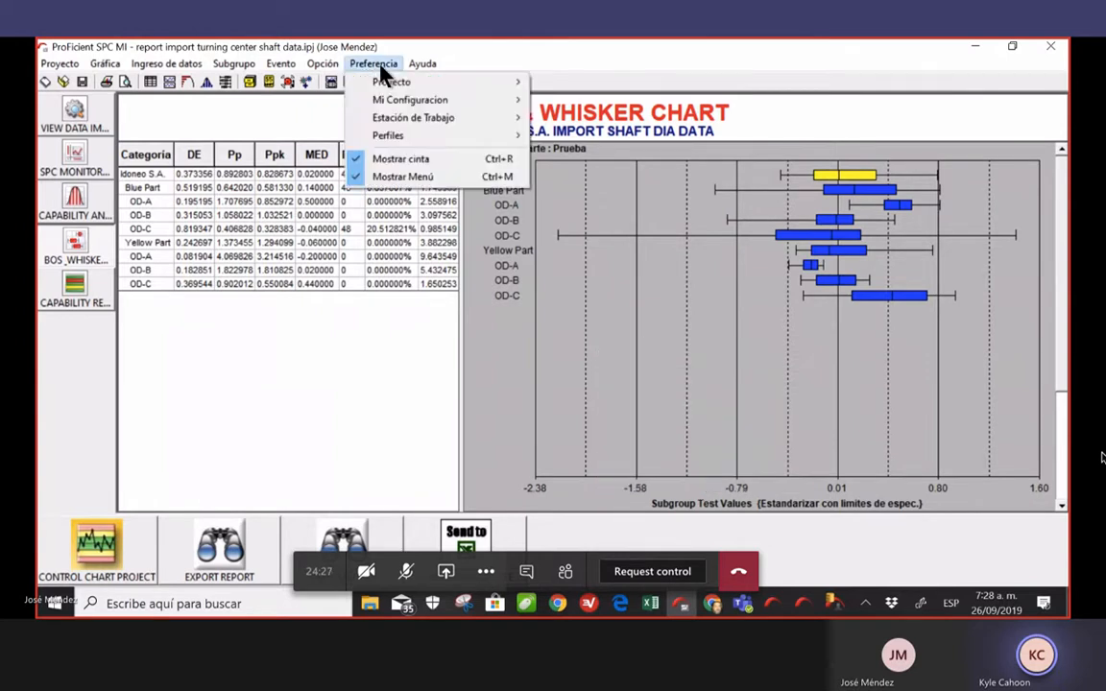
# Open the Usuarios profile configuration, then close it
pyautogui.moveTo(397, 86)
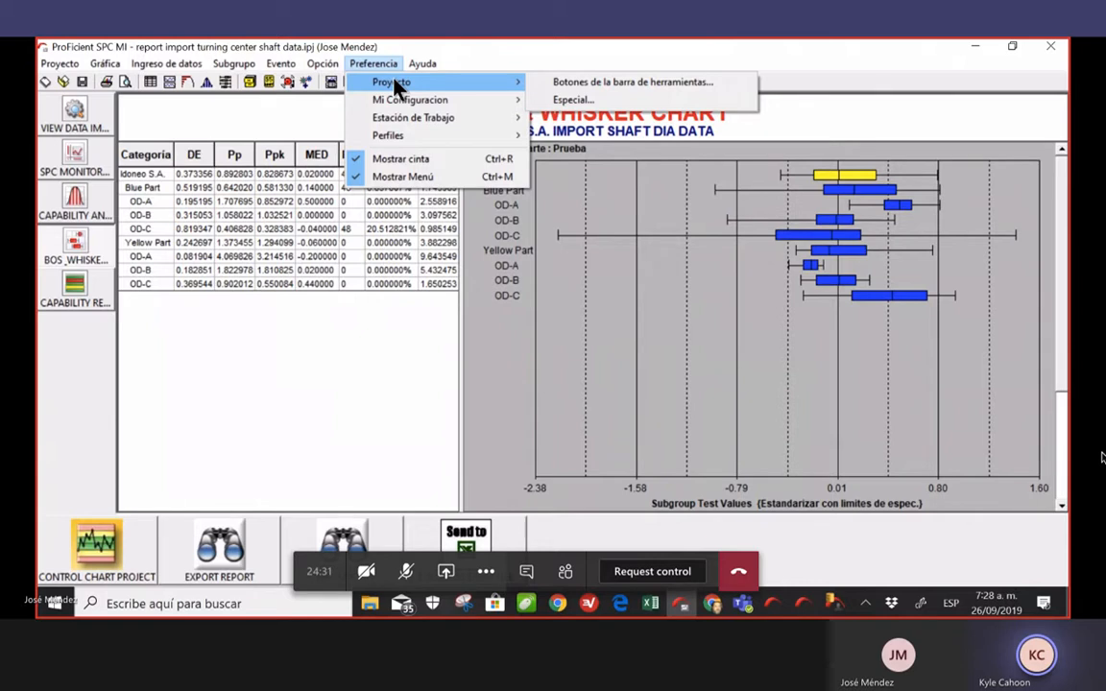
pyautogui.moveTo(431, 142)
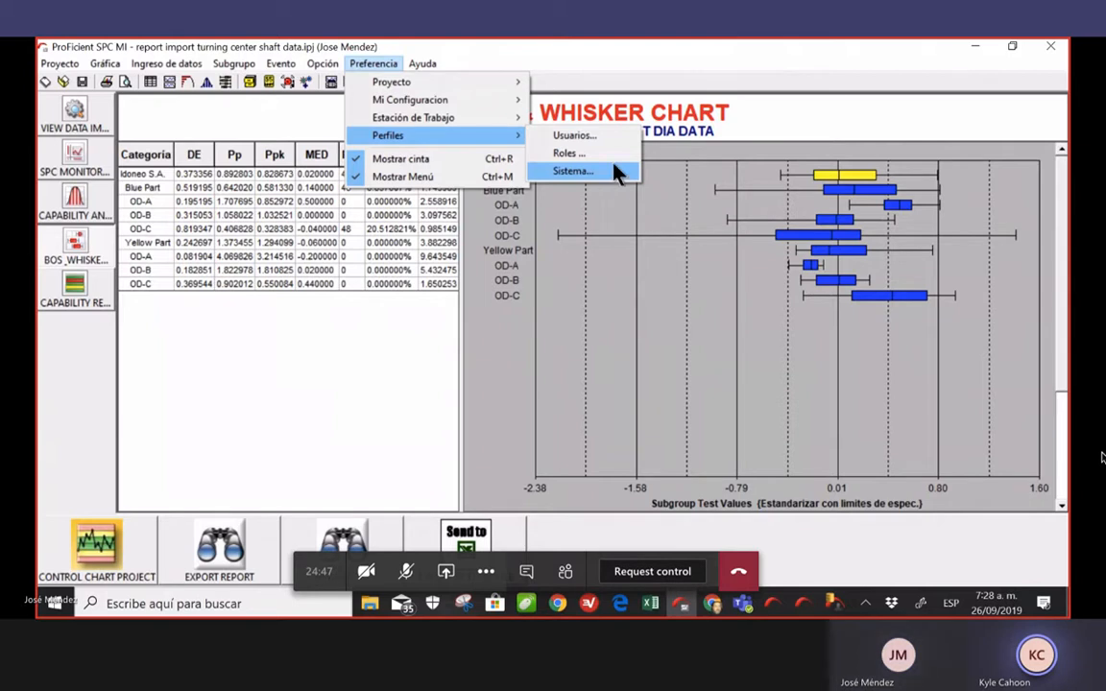
pyautogui.click(576, 135)
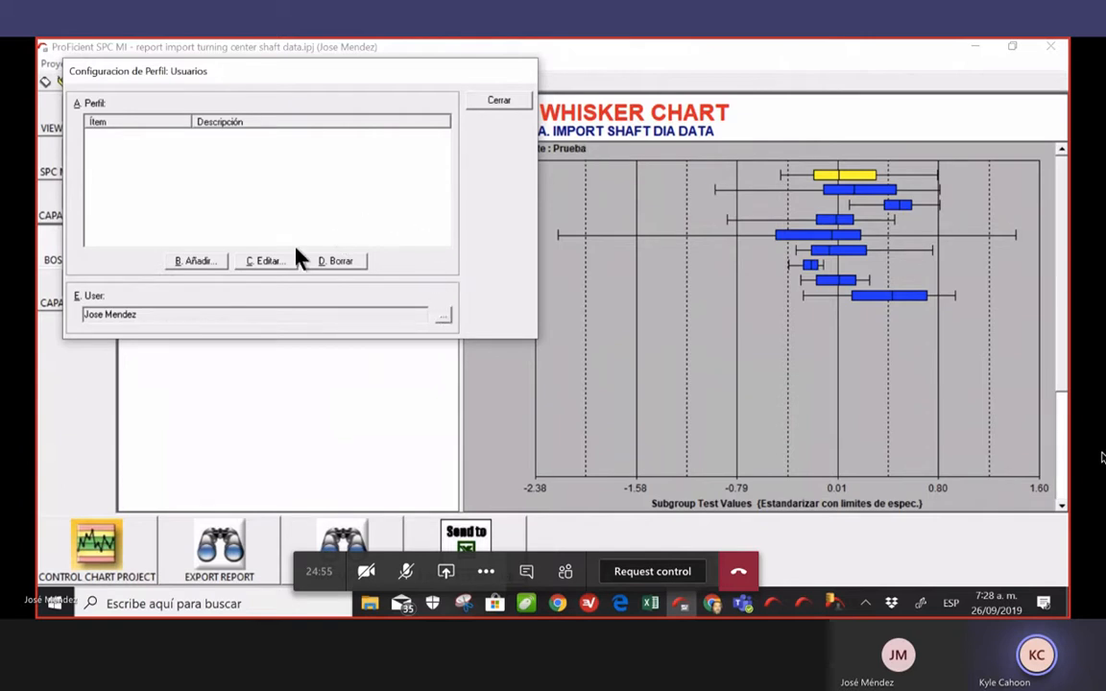
pyautogui.click(498, 101)
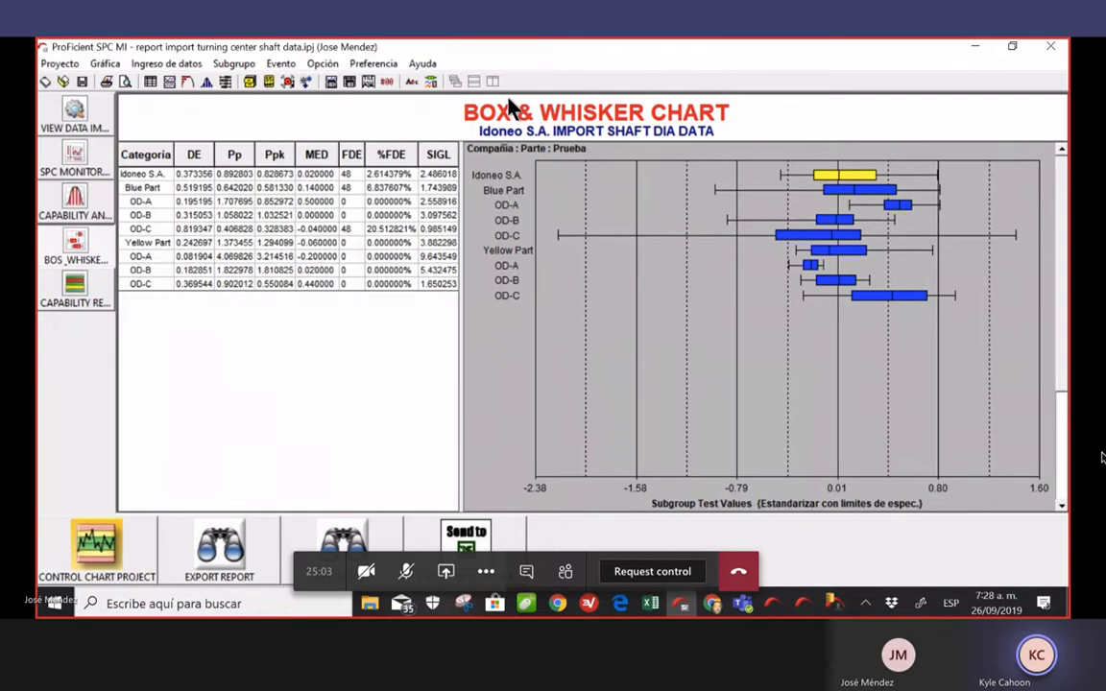
# Open the Sistema profile configuration via Preferencia > Perfiles > Sistema
pyautogui.click(373, 63)
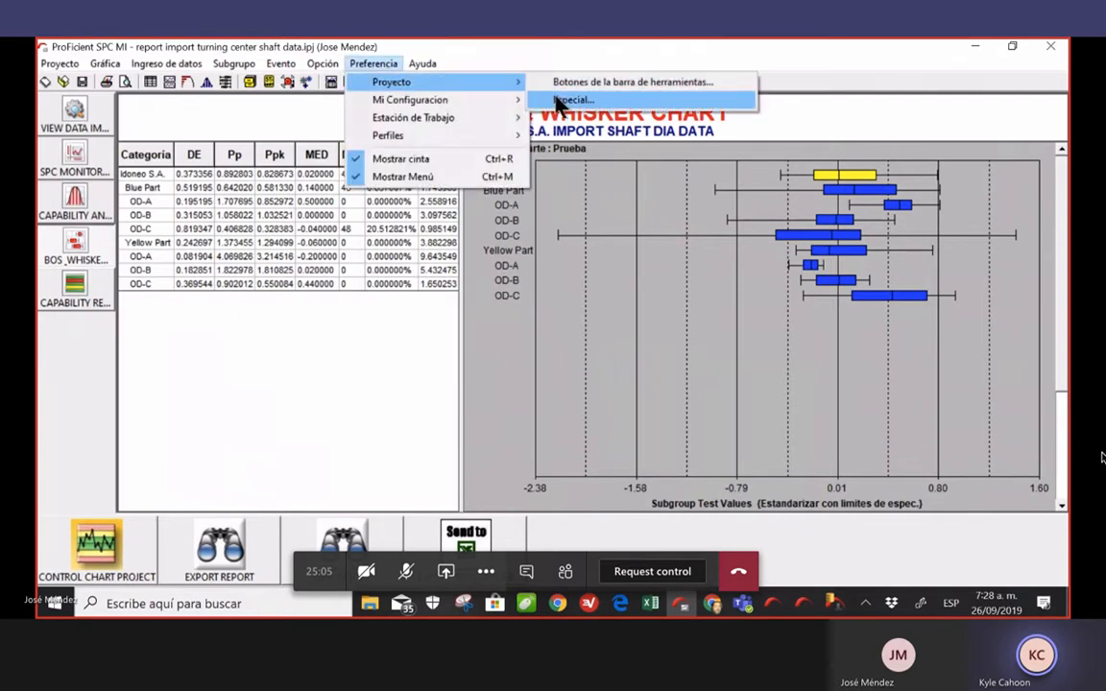
pyautogui.moveTo(480, 136)
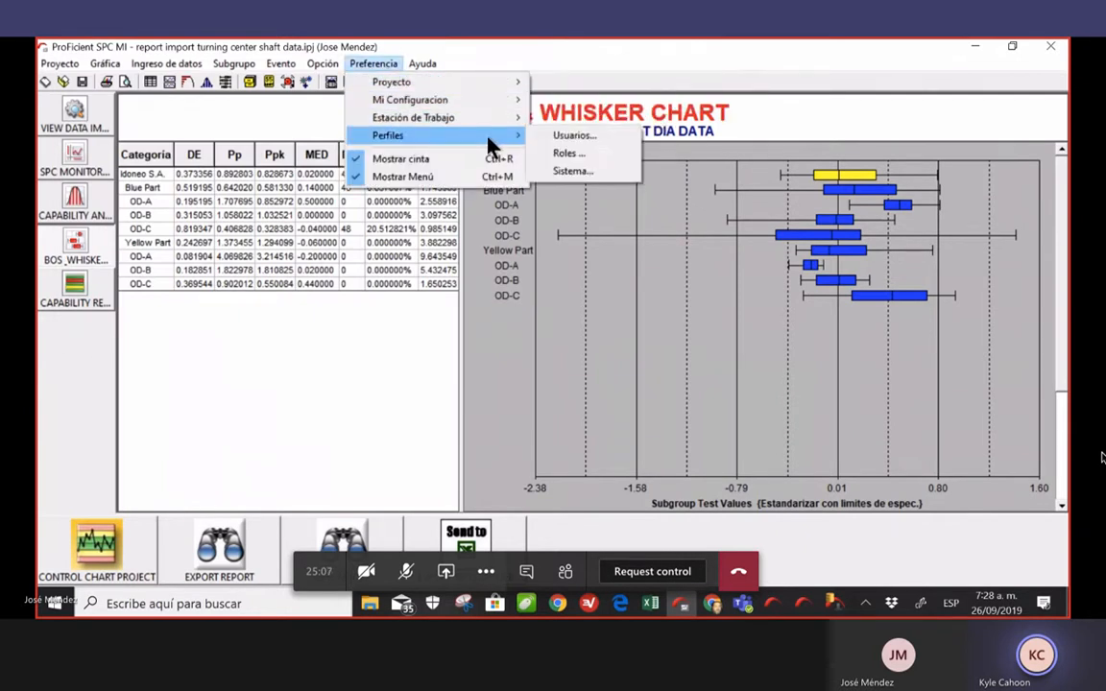
pyautogui.click(602, 178)
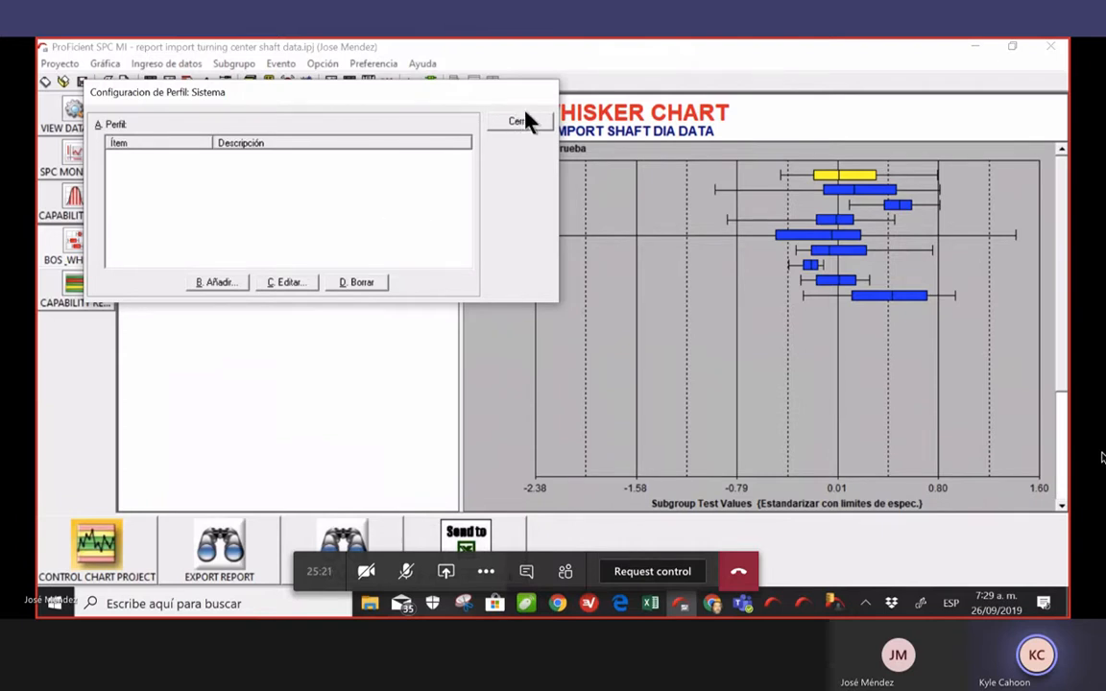
# Add a Líneas item to the Sistema profile
pyautogui.click(223, 283)
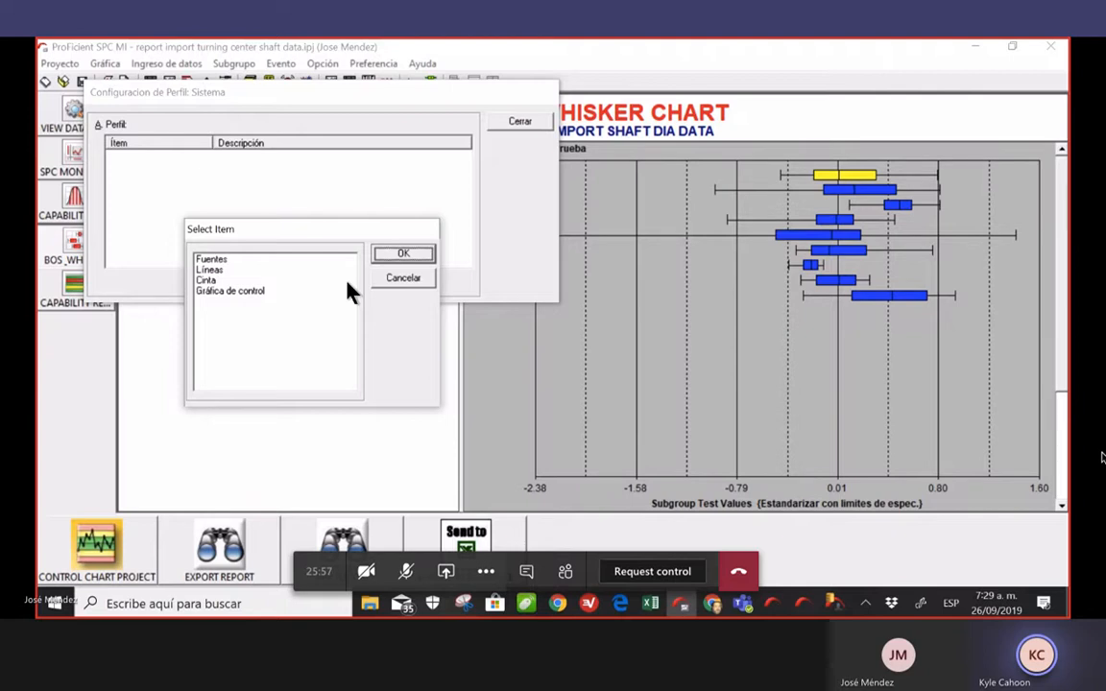
pyautogui.click(240, 271)
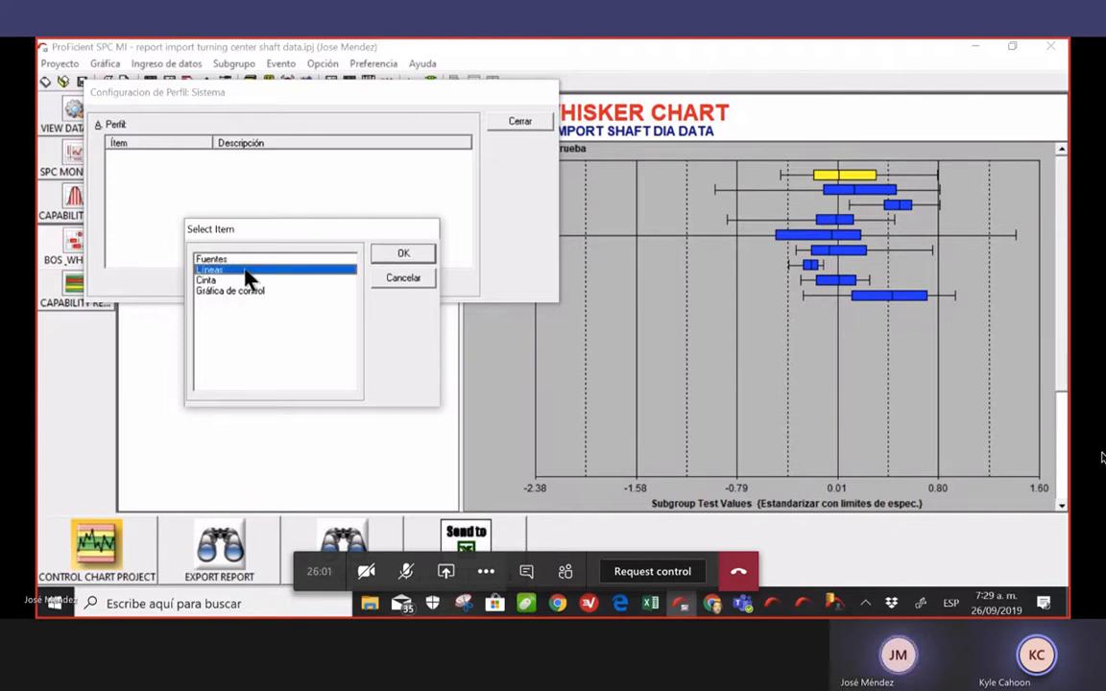
pyautogui.click(402, 255)
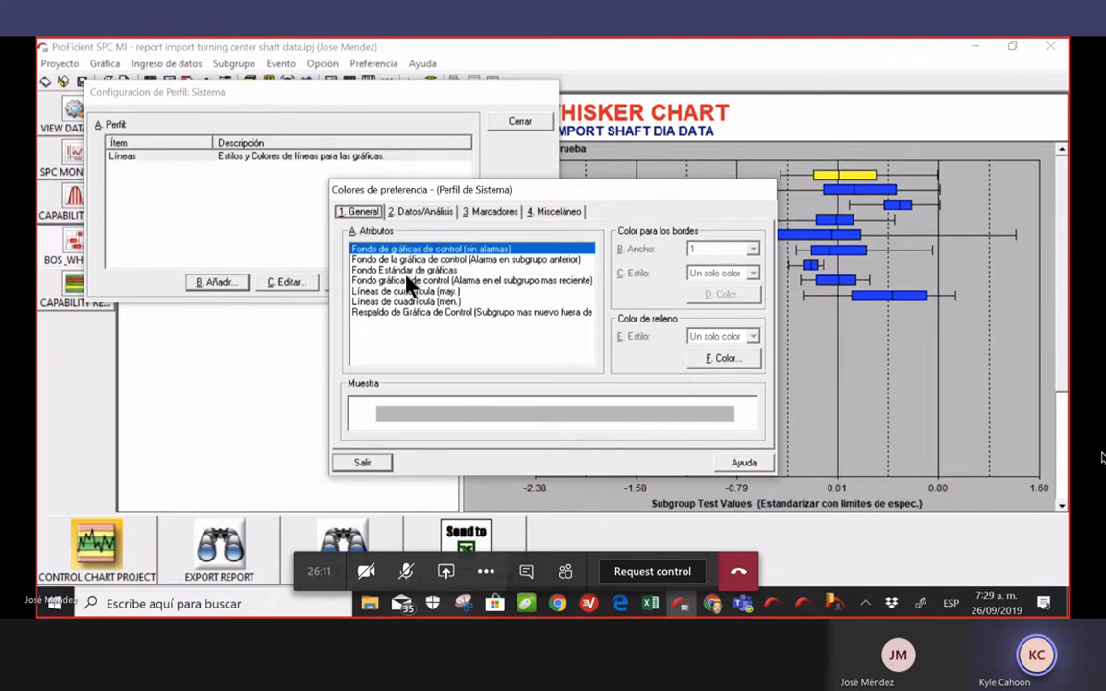
# Review the Data Bar (0) through (5) colours on the Datos/Análisis attributes
pyautogui.click(436, 218)
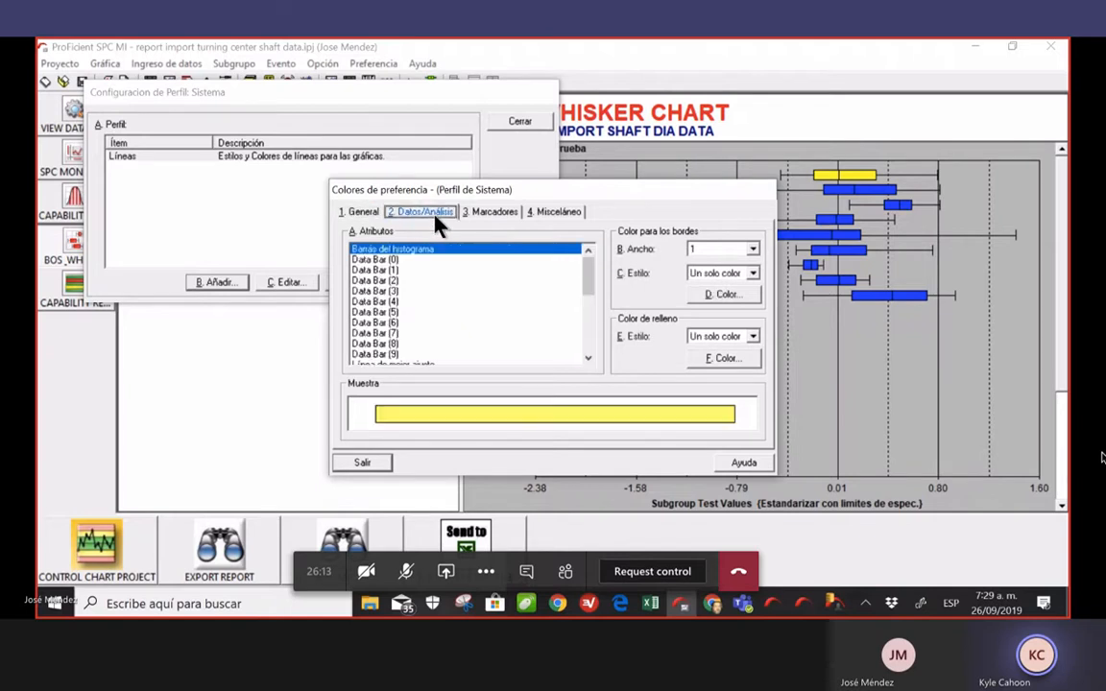
pyautogui.click(411, 260)
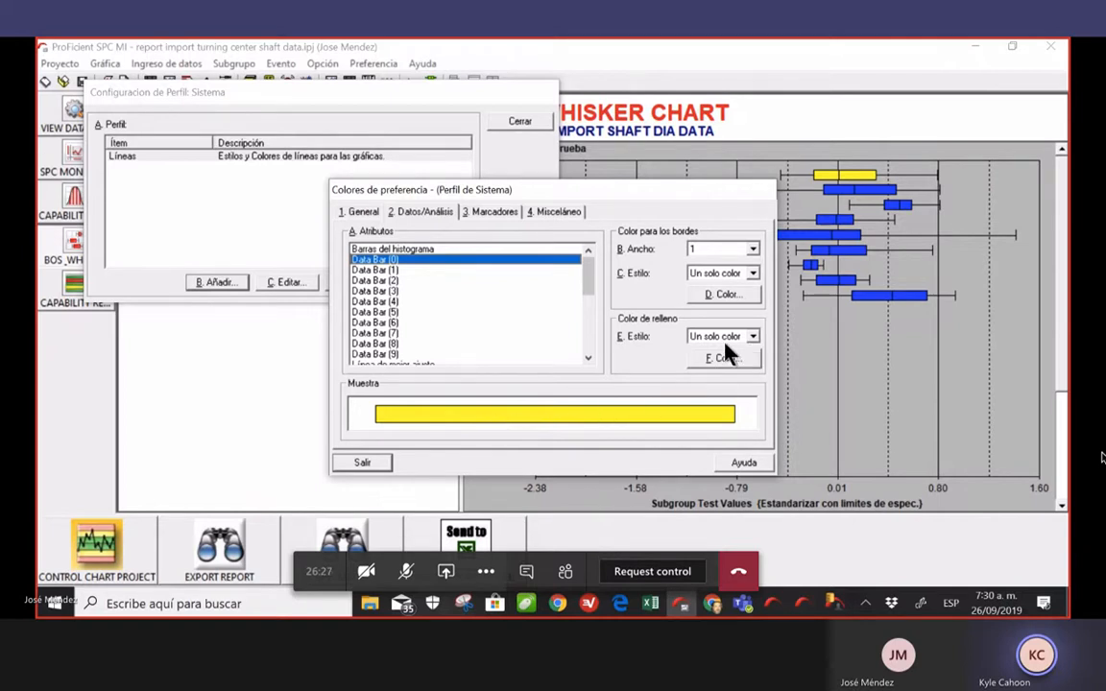
pyautogui.click(395, 271)
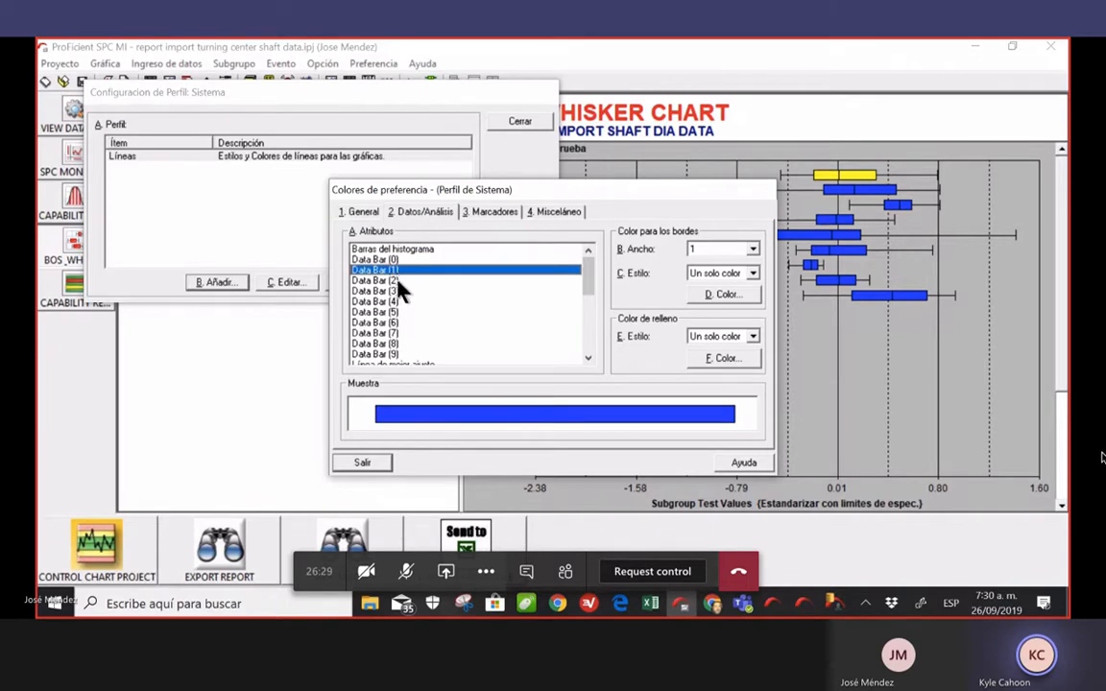
pyautogui.click(398, 280)
pyautogui.click(400, 291)
pyautogui.click(400, 301)
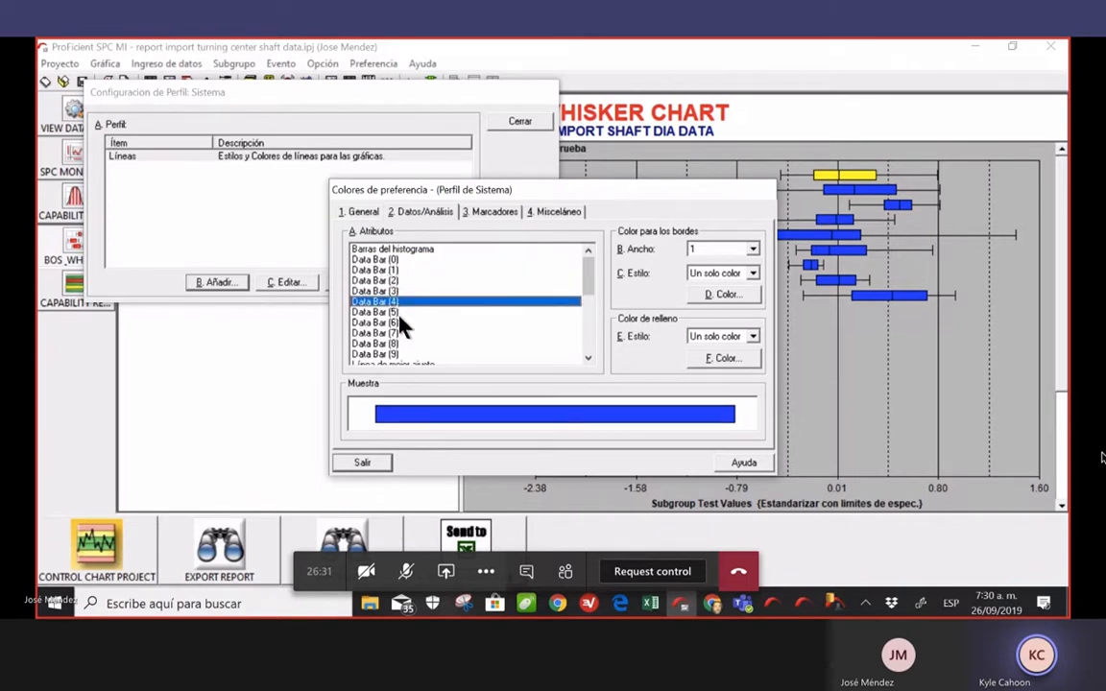
pyautogui.click(400, 312)
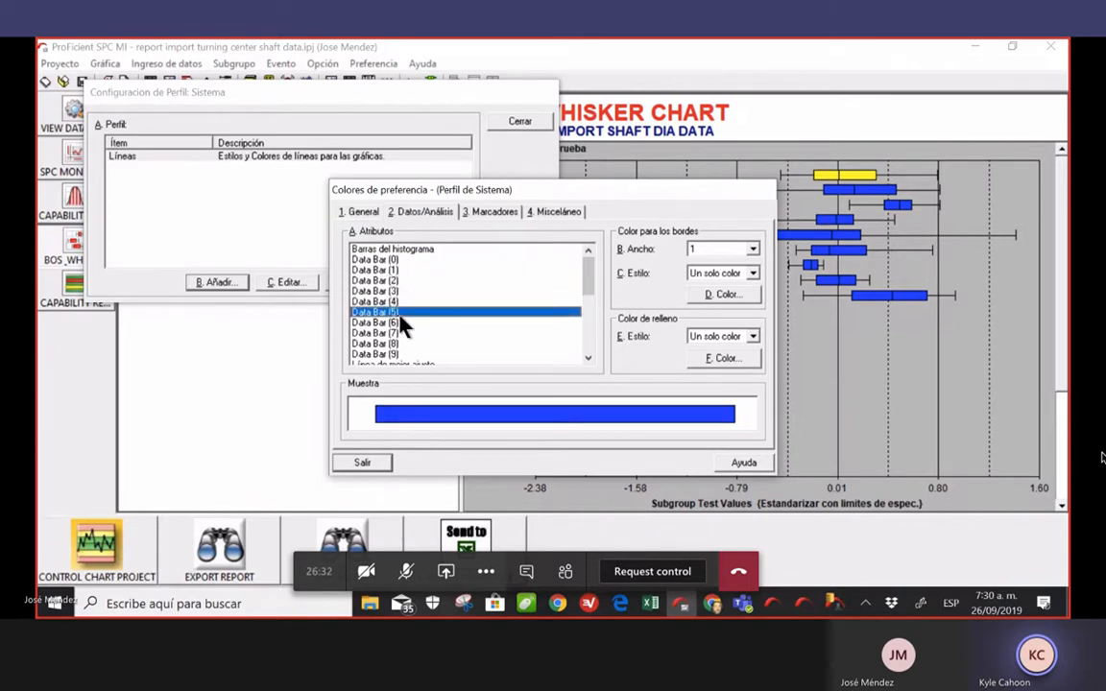
pyautogui.click(403, 261)
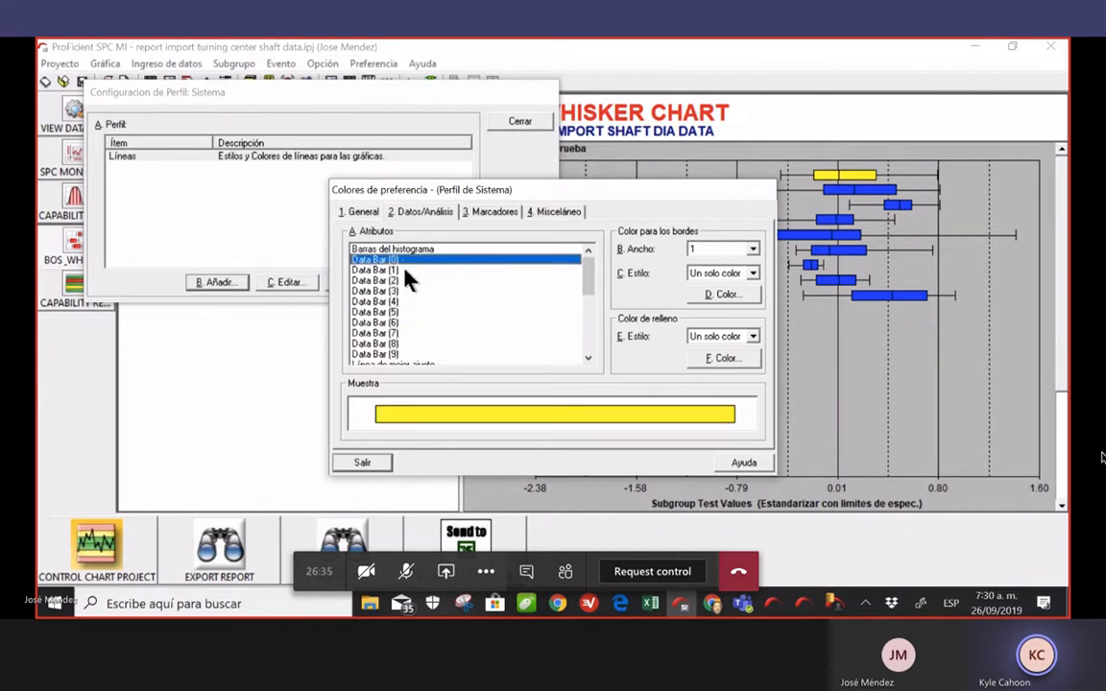
pyautogui.click(404, 269)
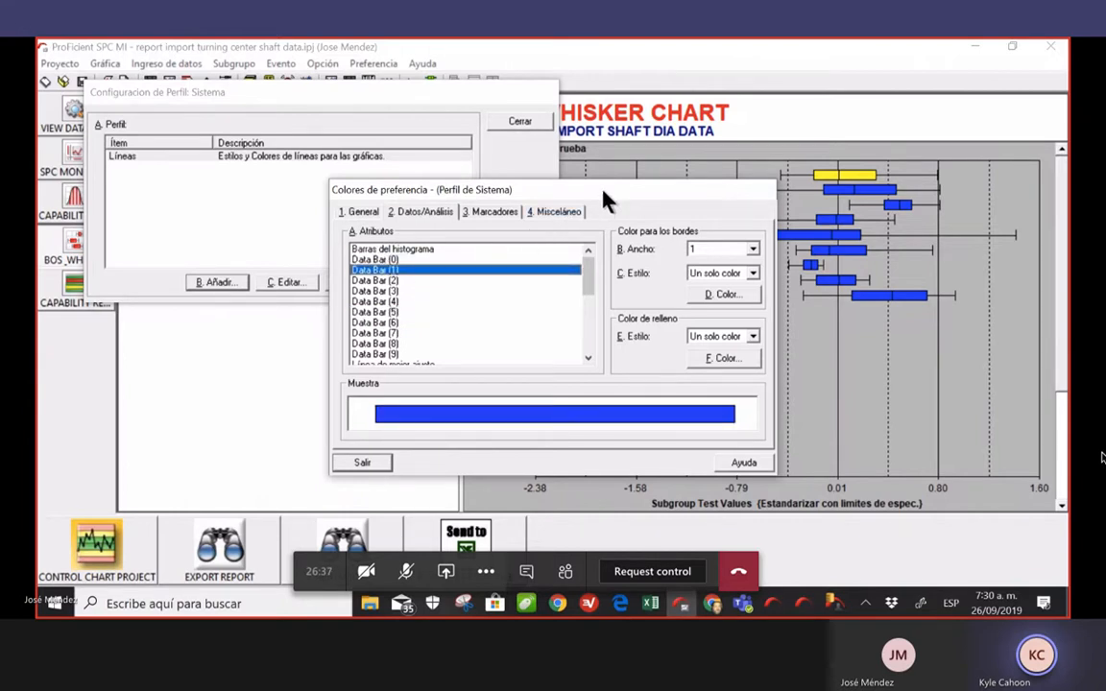
pyautogui.moveTo(606, 190); pyautogui.dragTo(999, 300)
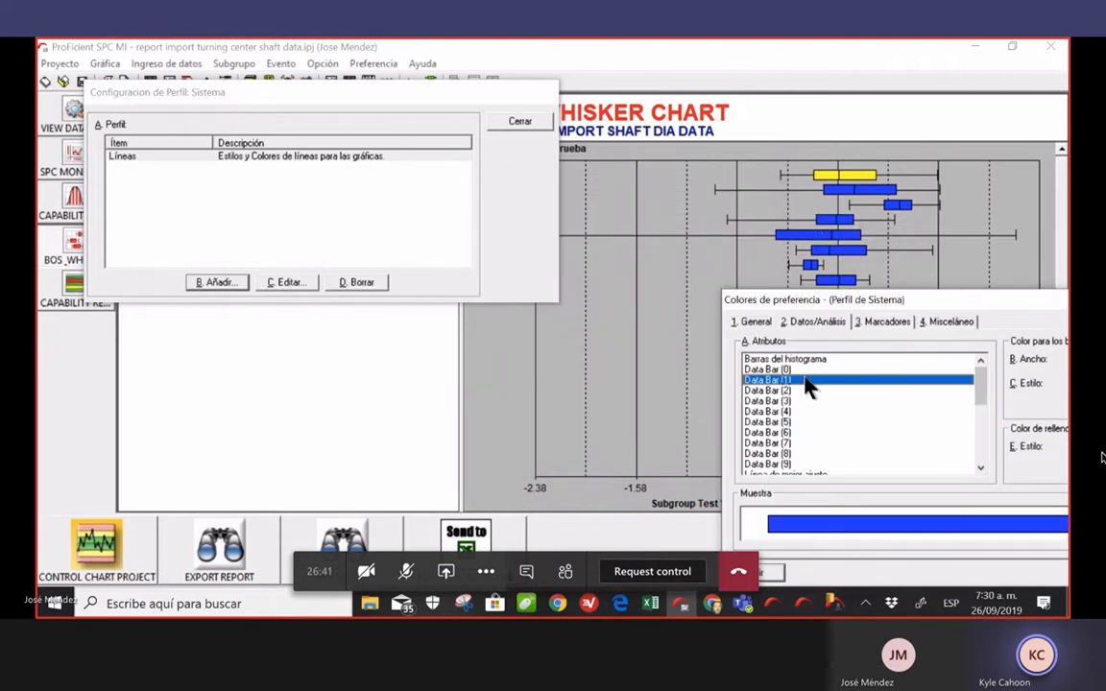
pyautogui.moveTo(959, 305); pyautogui.dragTo(732, 235)
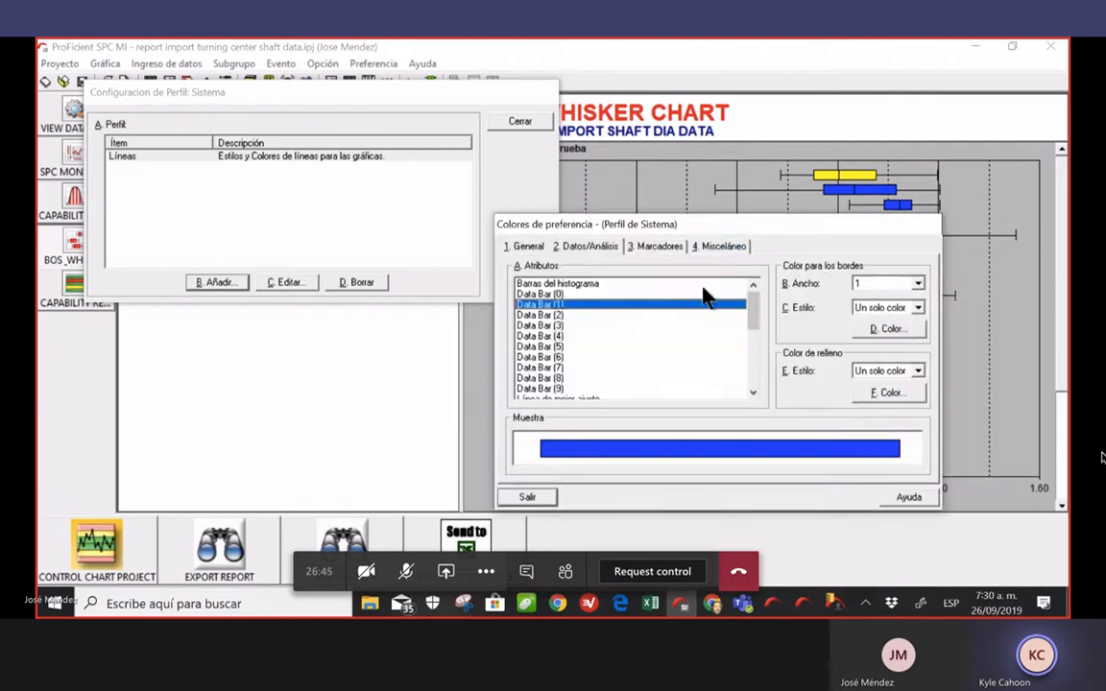
# Give Data Bar (2) an orange fill and close the preferences and profile dialogs
pyautogui.click(565, 316)
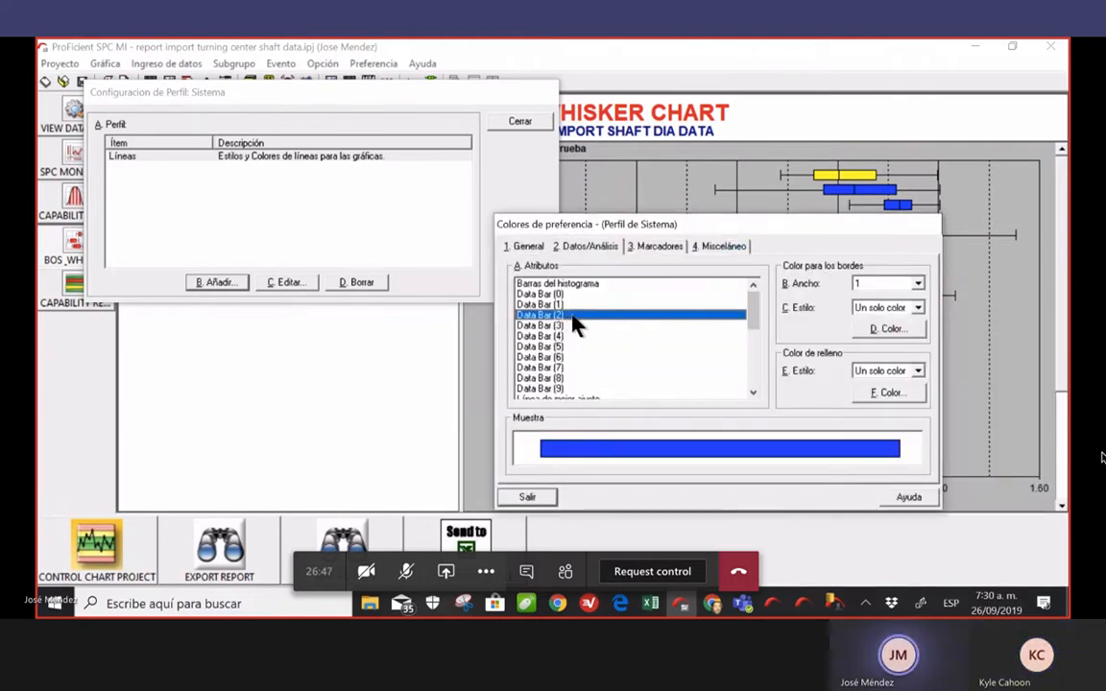
pyautogui.click(889, 393)
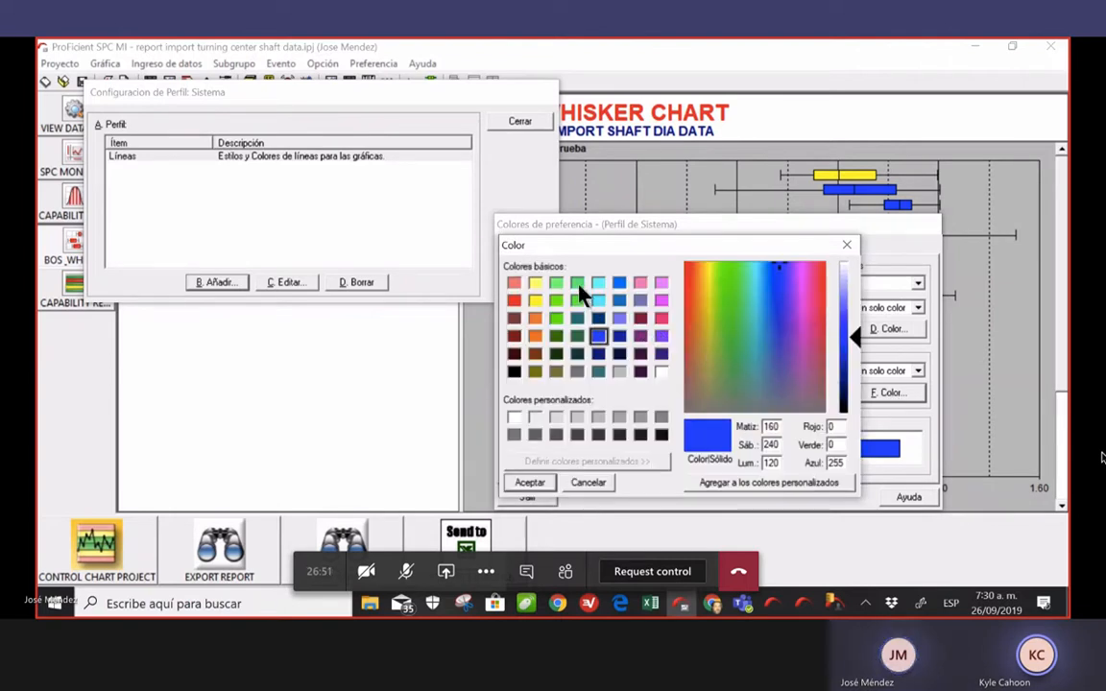
pyautogui.click(535, 336)
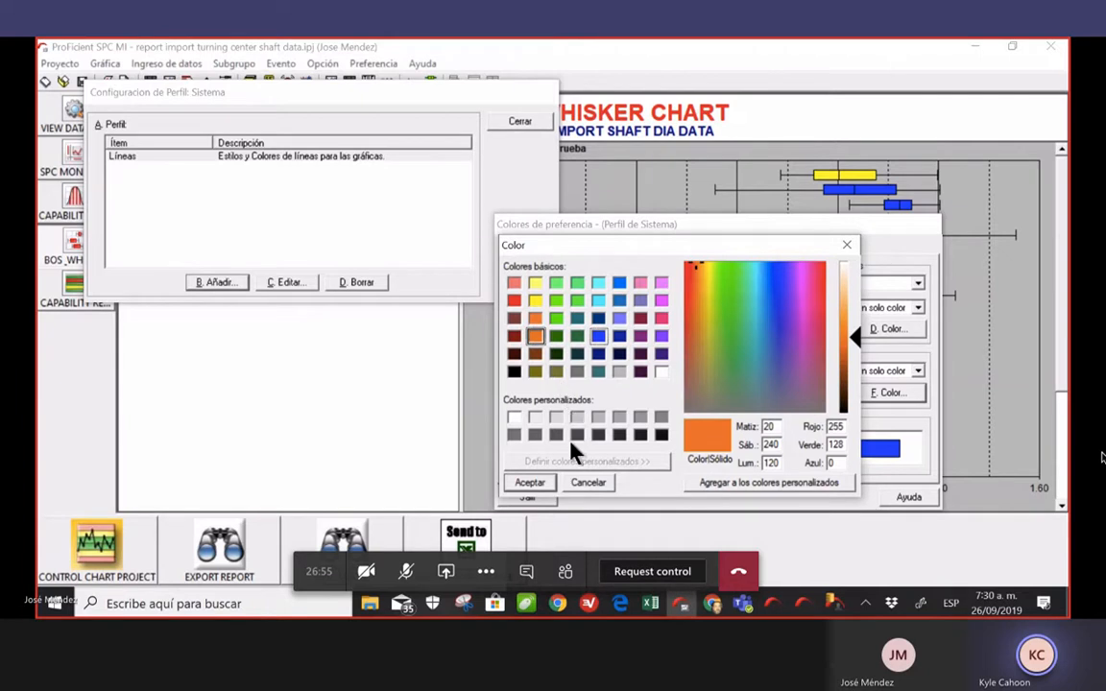
pyautogui.click(531, 483)
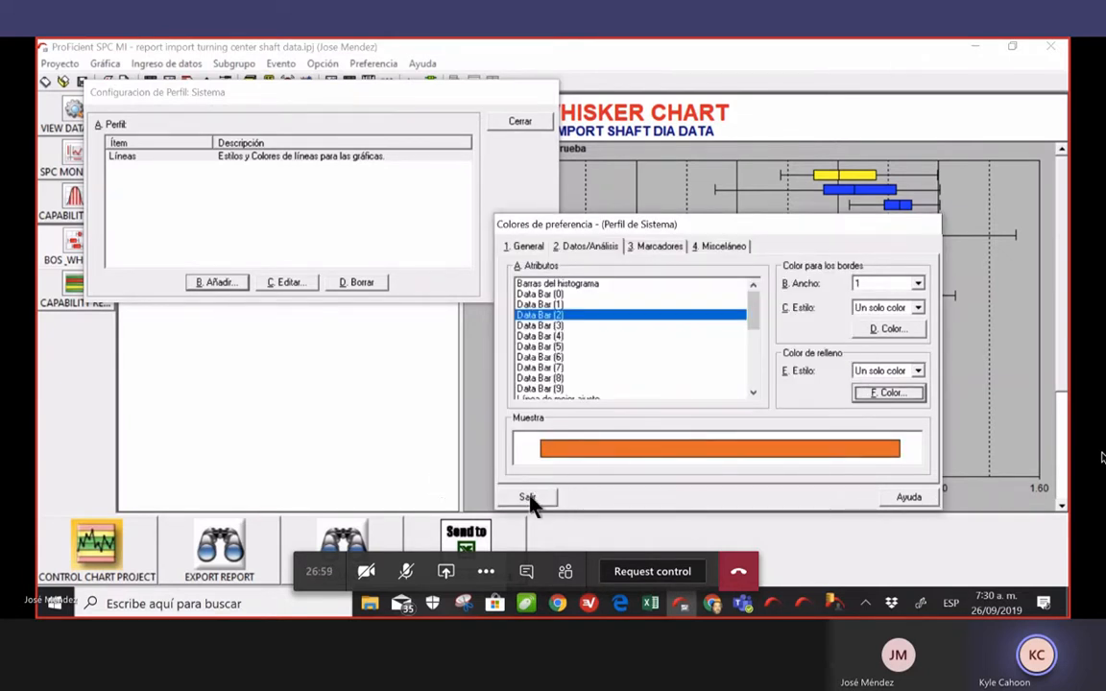
pyautogui.click(531, 497)
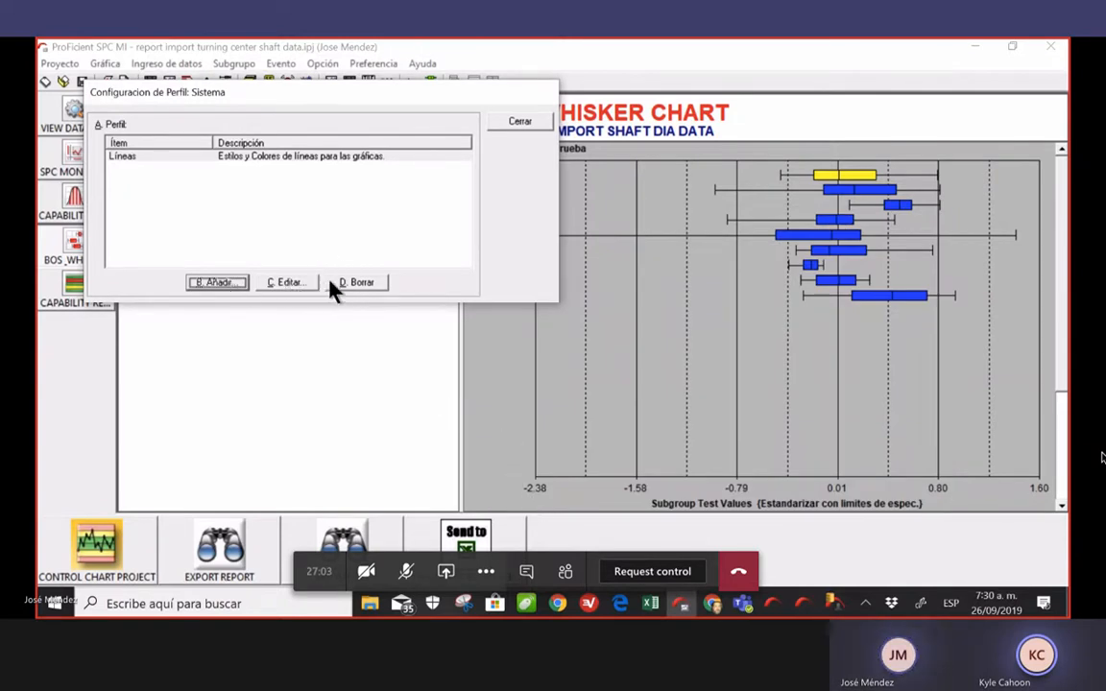
pyautogui.click(529, 122)
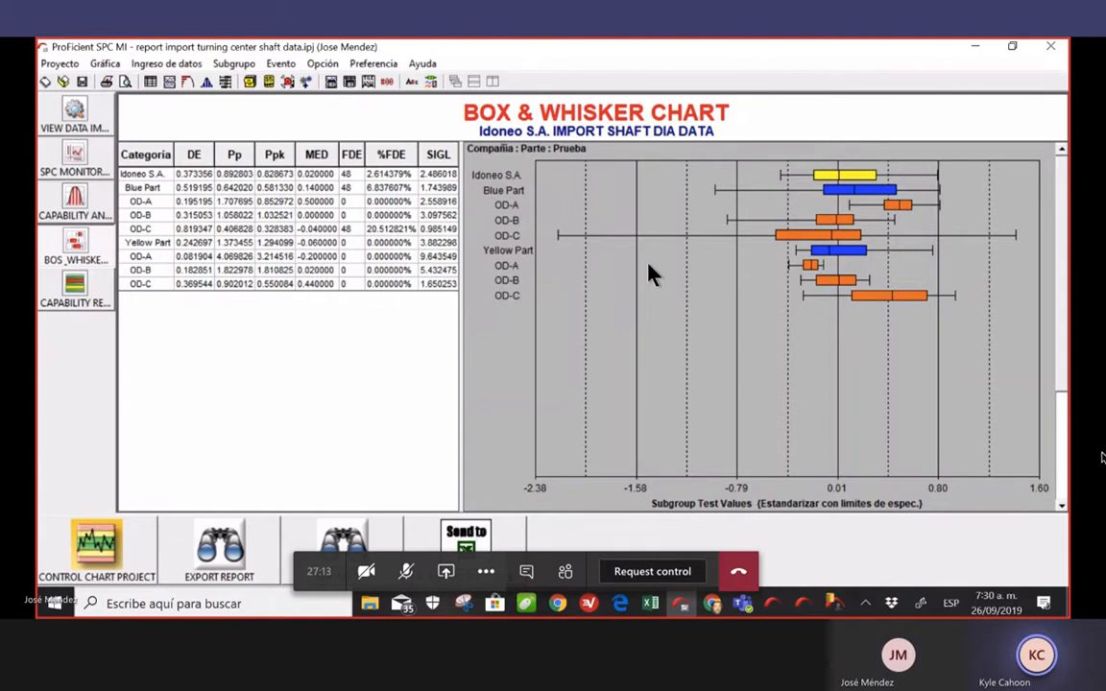
# Reopen the Sistema profile's Líneas colour settings on the Datos/Análisis attributes
pyautogui.click(373, 64)
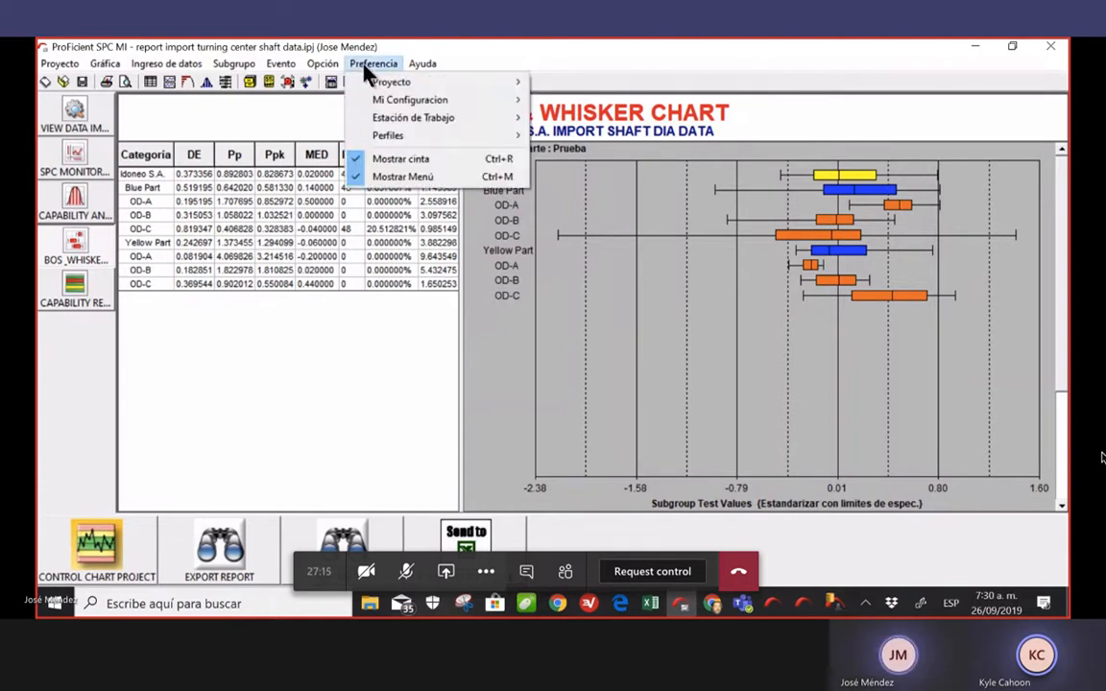
pyautogui.moveTo(505, 85)
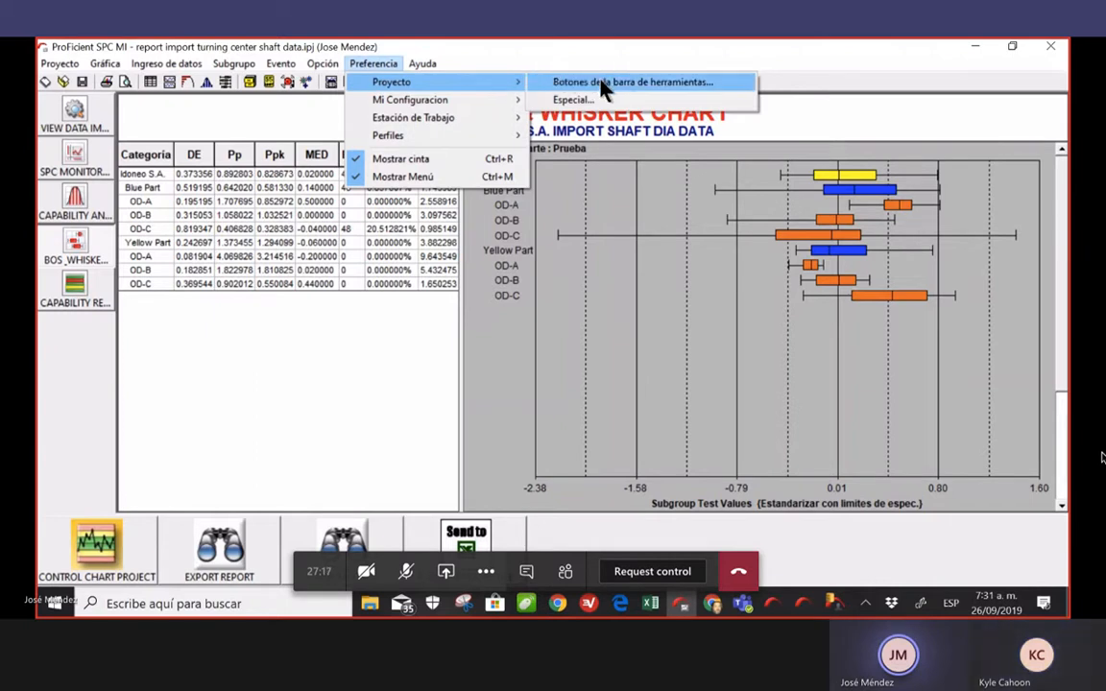
pyautogui.moveTo(434, 135)
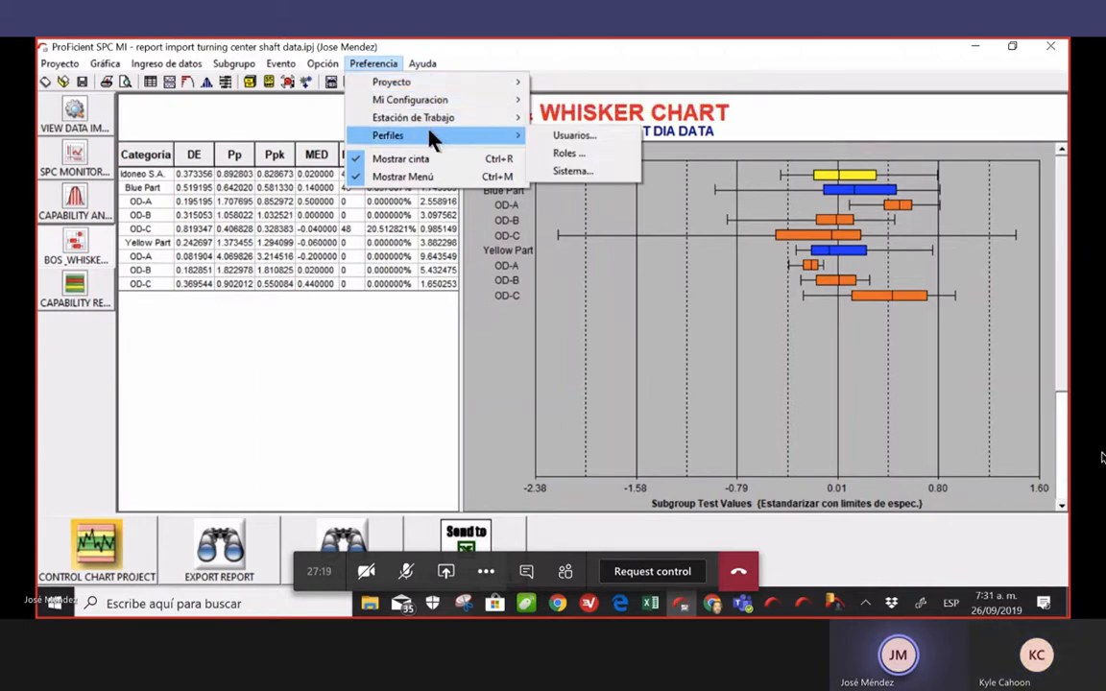
pyautogui.click(595, 176)
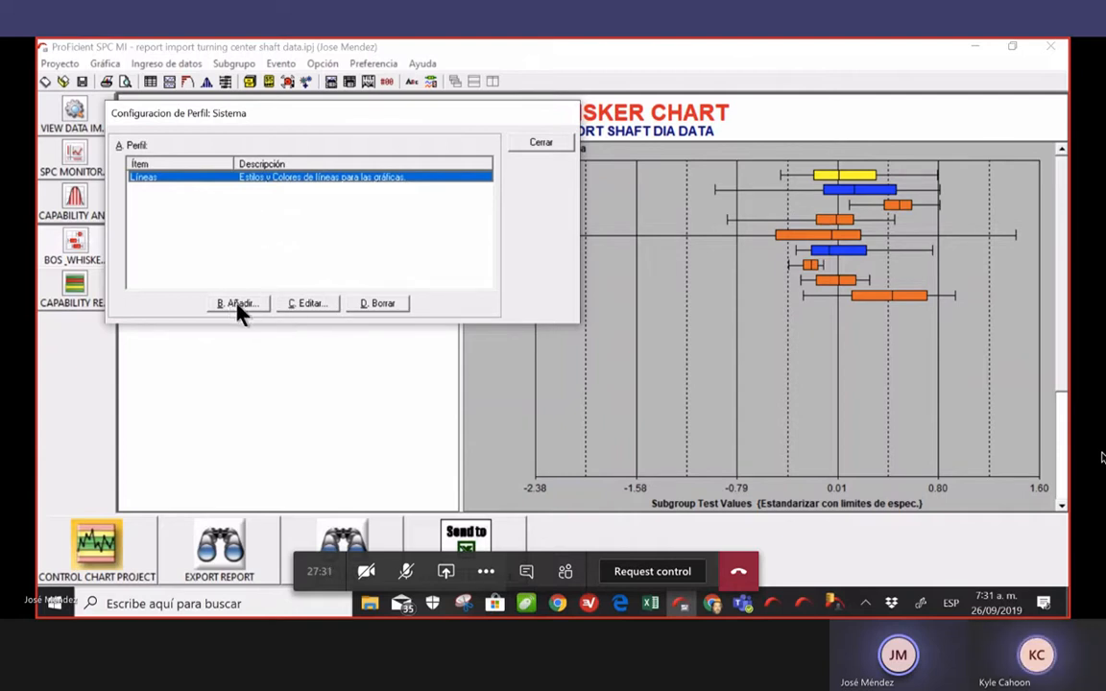
pyautogui.click(319, 301)
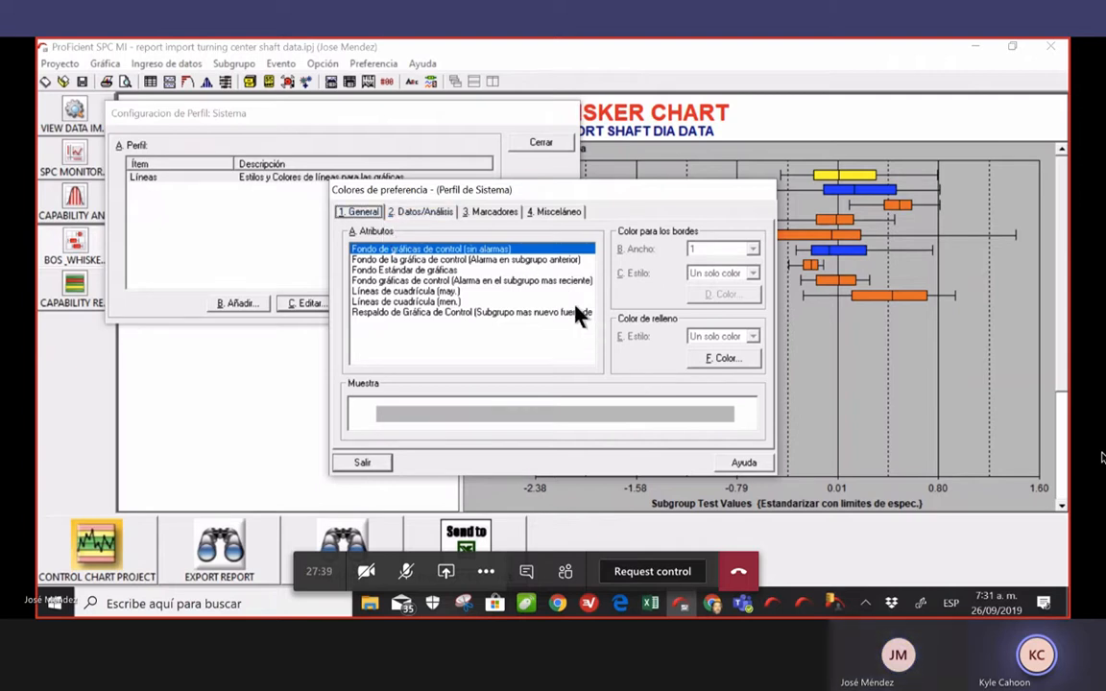
pyautogui.click(420, 211)
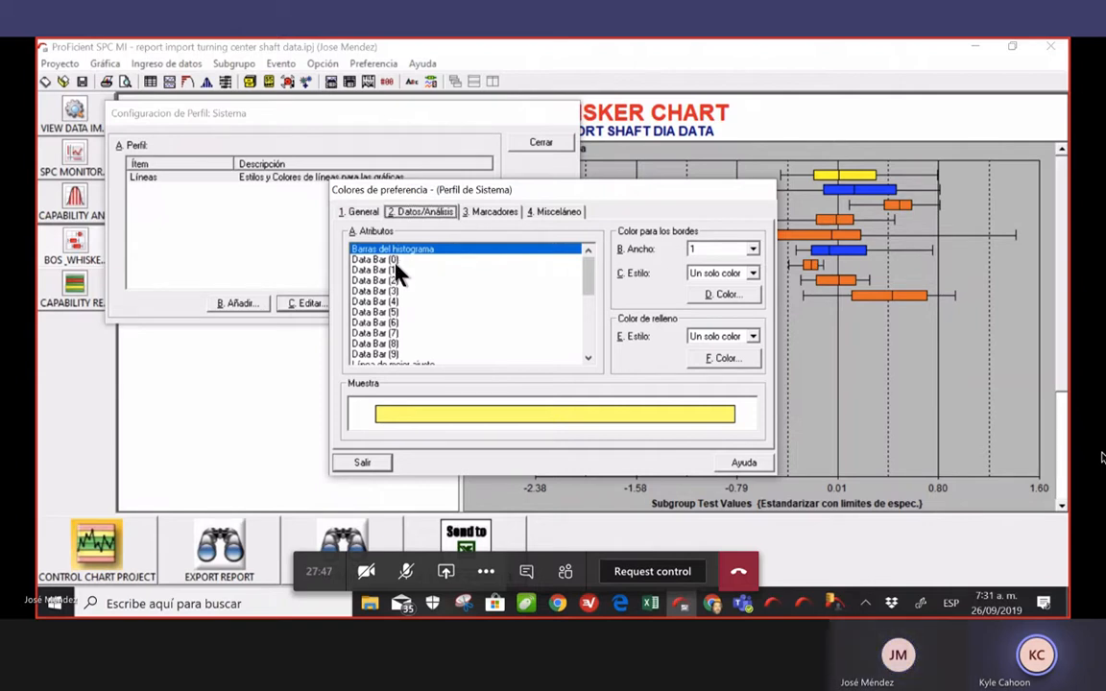
# Fill Data Bar (0) pink (255, 0, 128) and close the colour preferences
pyautogui.click(403, 259)
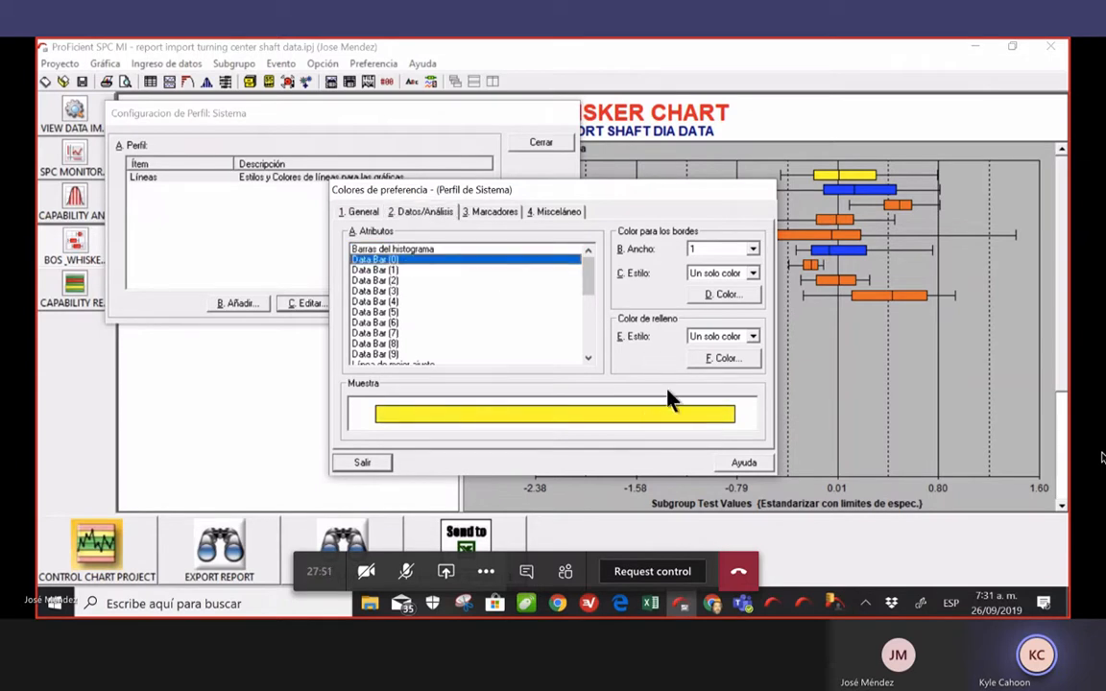
pyautogui.click(742, 361)
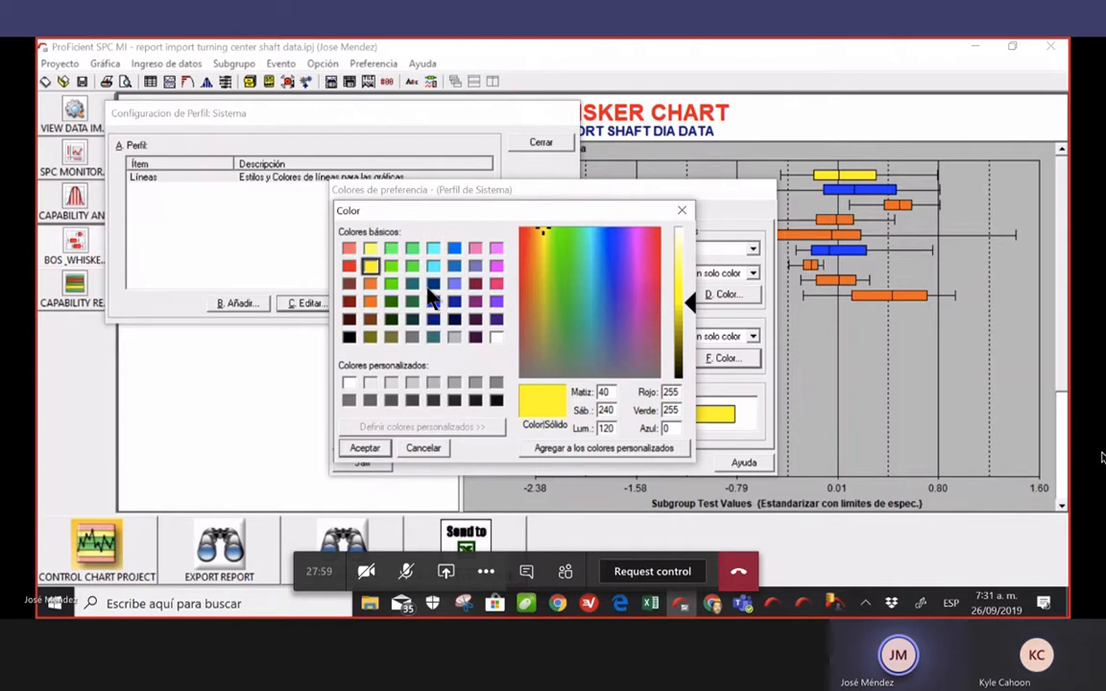
pyautogui.click(496, 283)
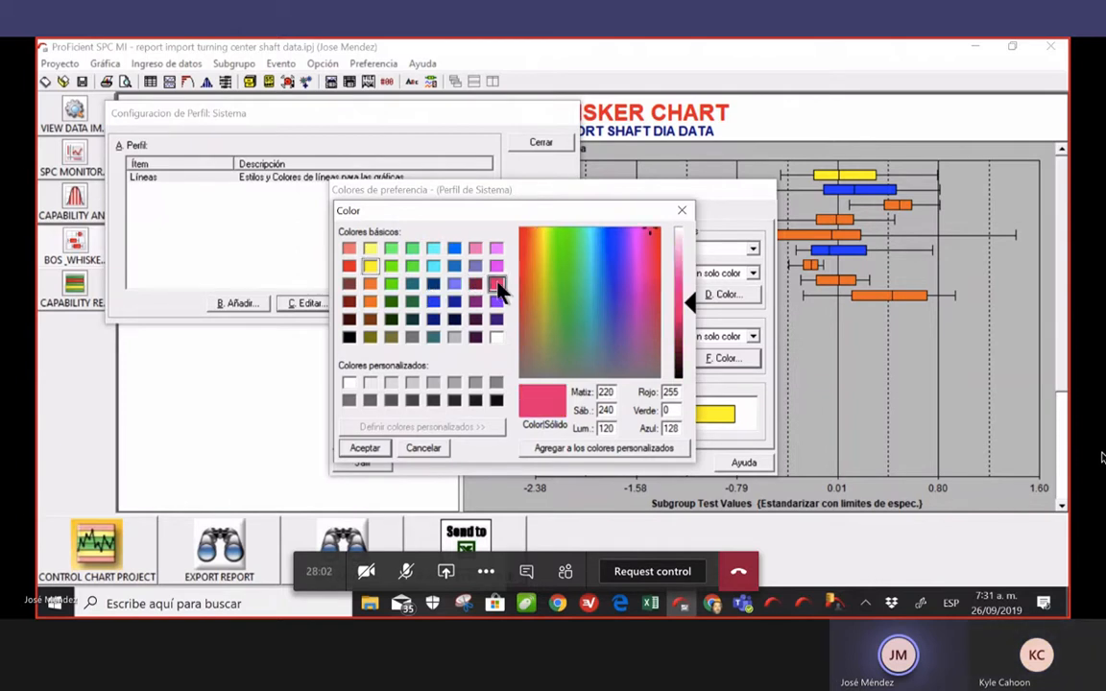
pyautogui.click(375, 453)
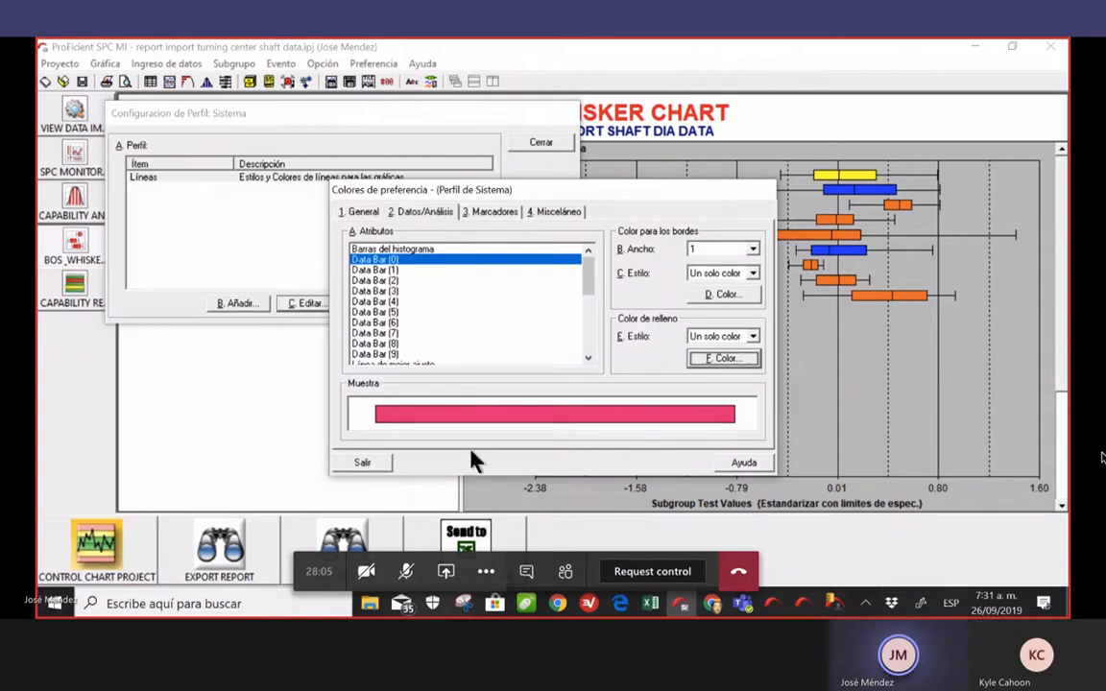
pyautogui.click(363, 465)
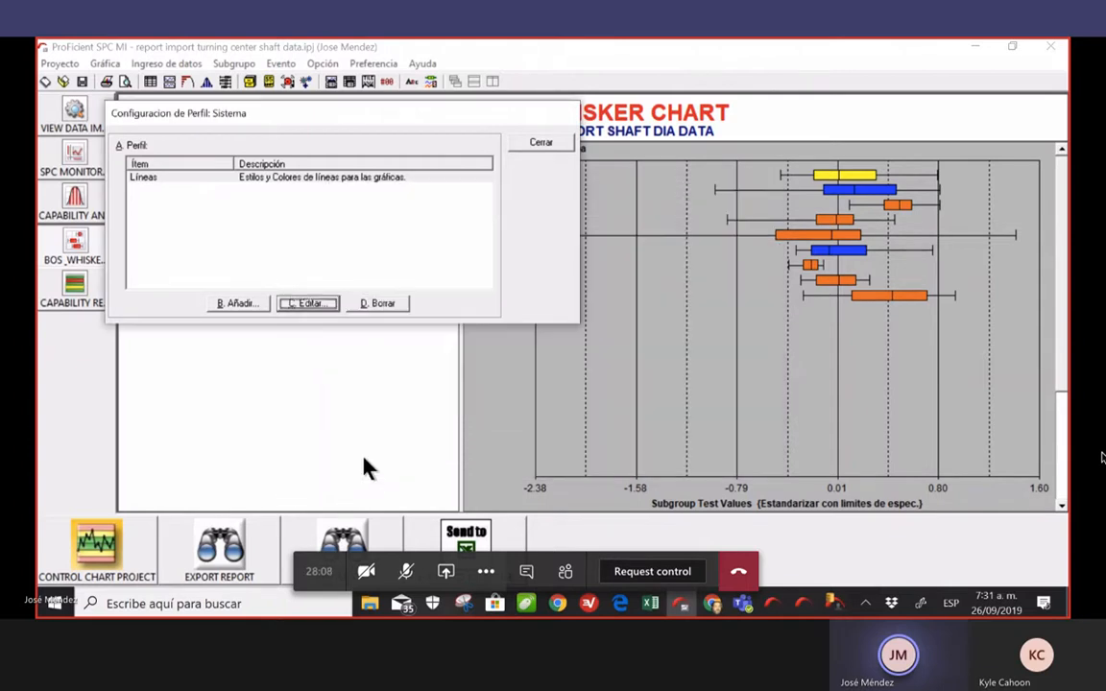
pyautogui.click(563, 144)
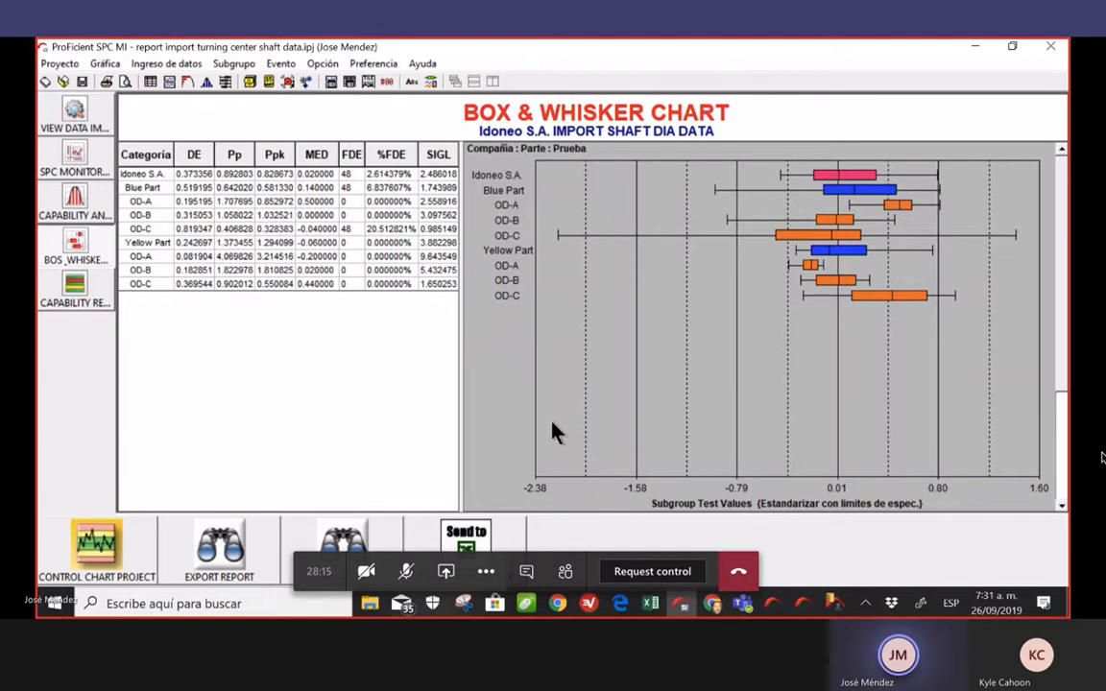
# From the chart's shortcut menu, open the Preferencia > Perfiles options
pyautogui.rightClick(512, 399)
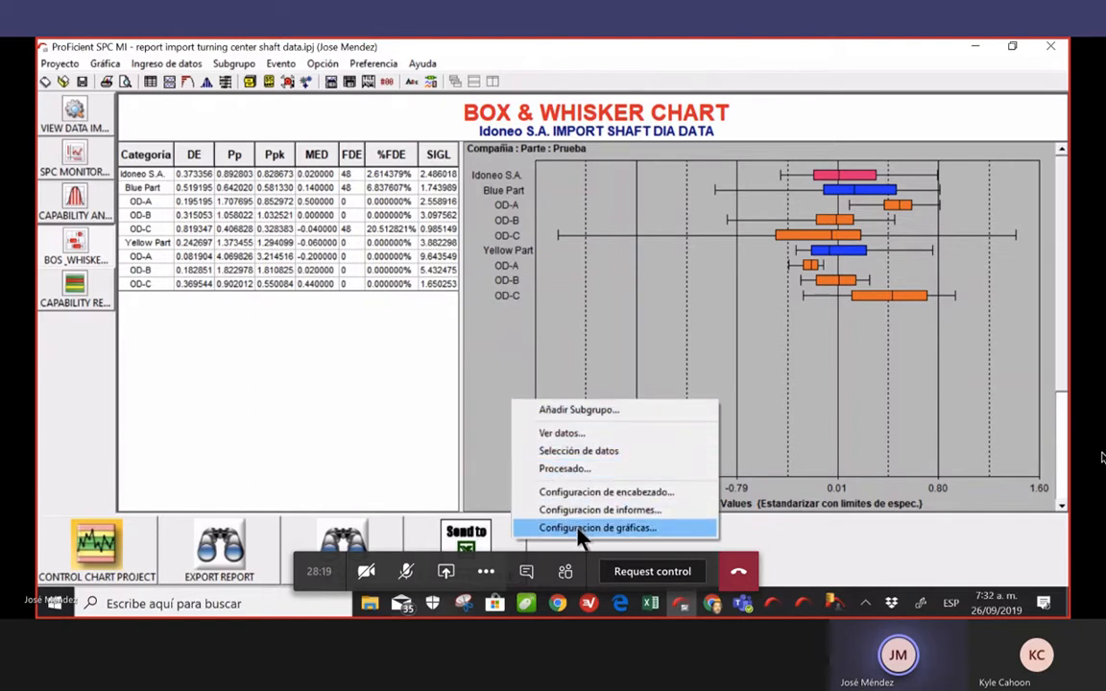
pyautogui.click(381, 65)
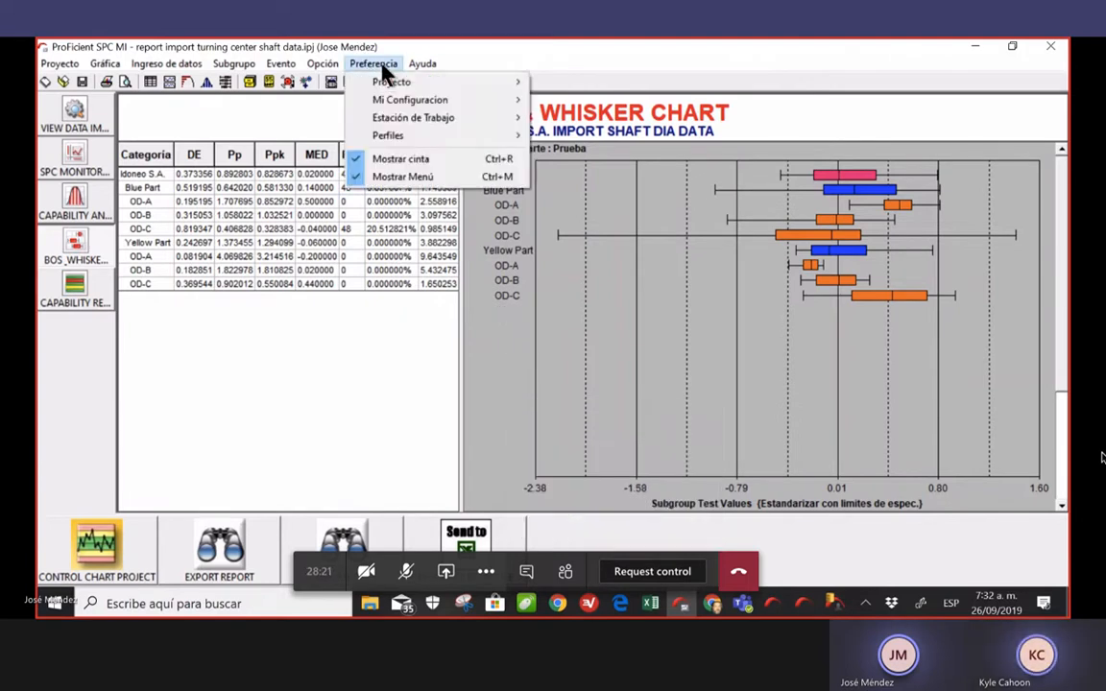
pyautogui.moveTo(415, 142)
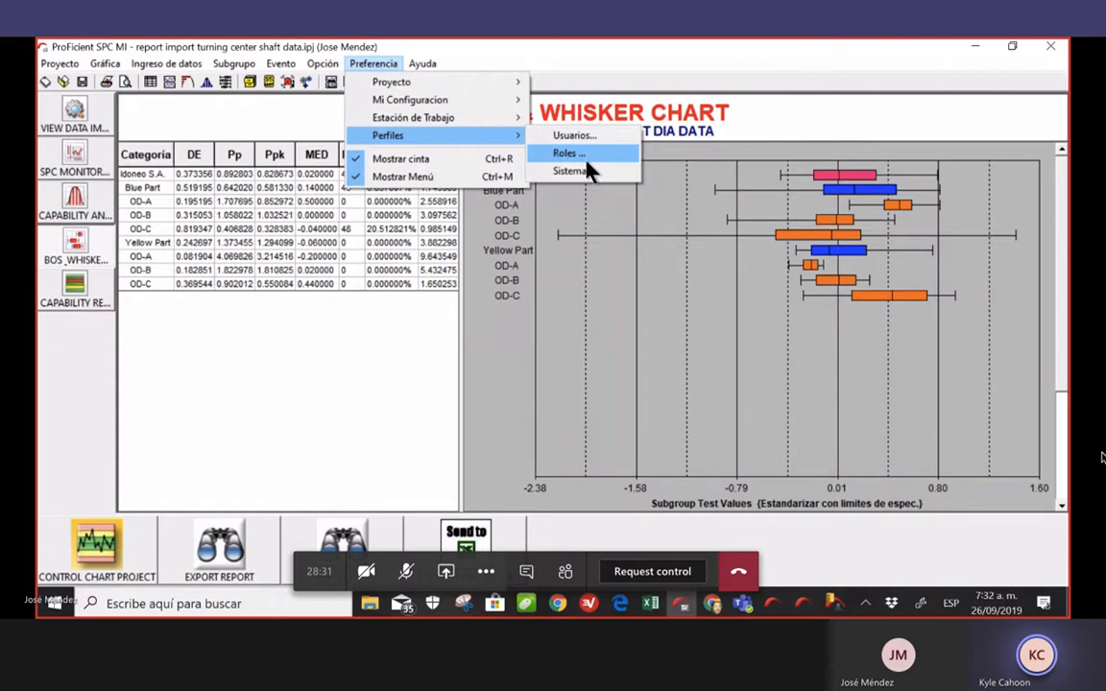
pyautogui.click(589, 175)
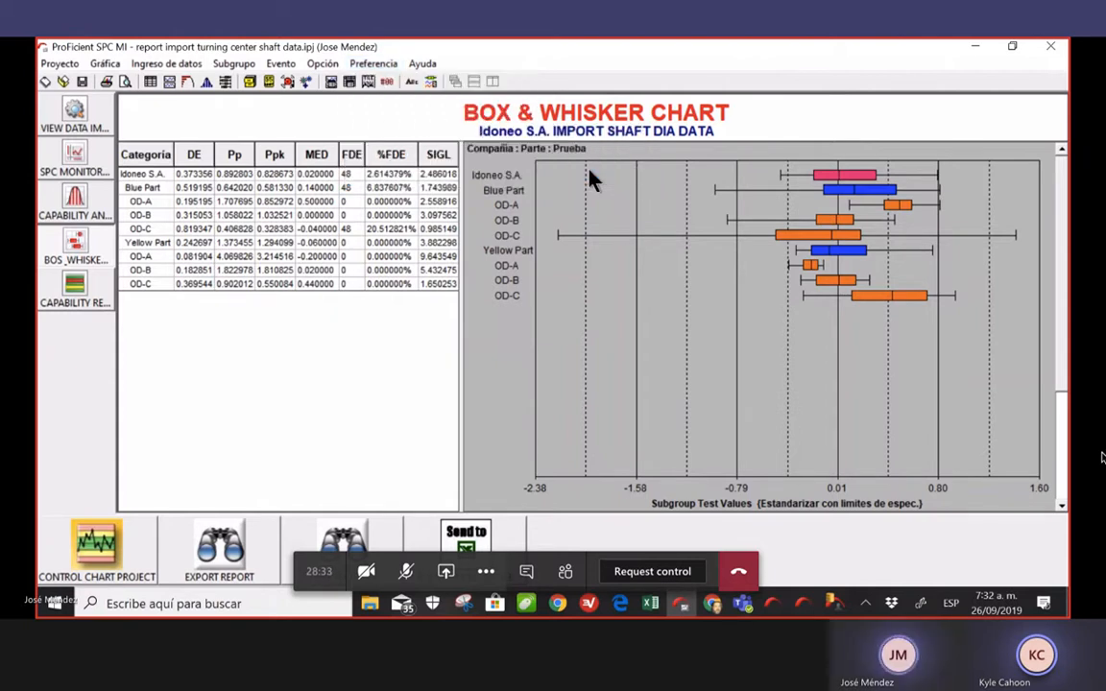
# Open and close the Sistema profile settings, then reopen Perfiles pointing at Usuarios
pyautogui.click(384, 64)
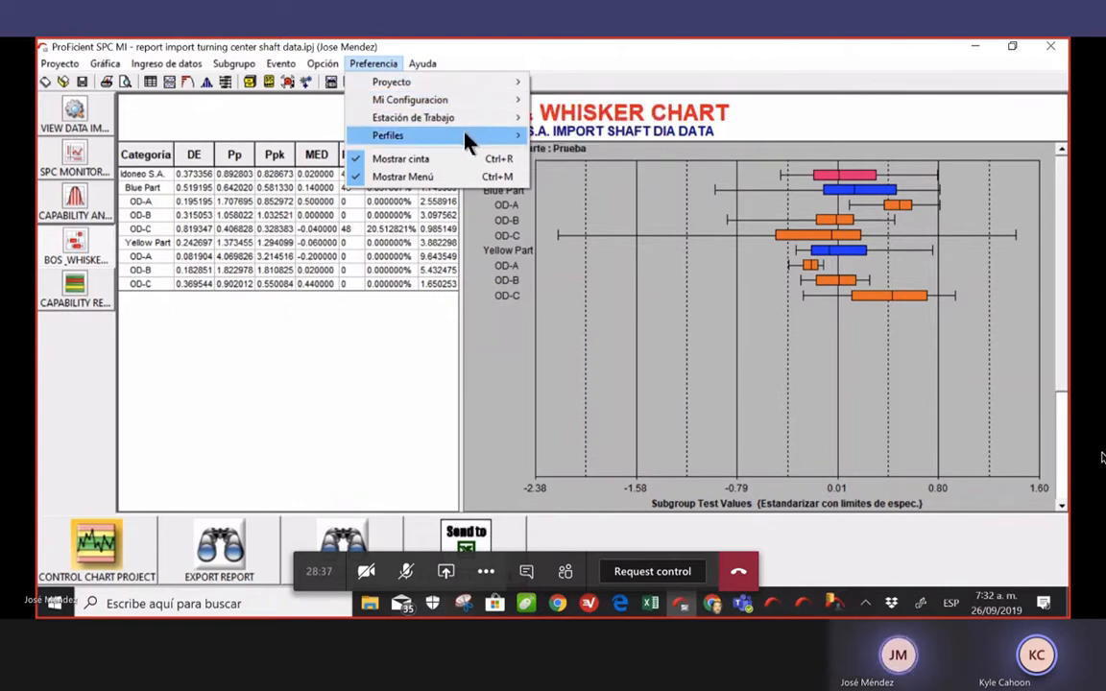
pyautogui.moveTo(460, 135)
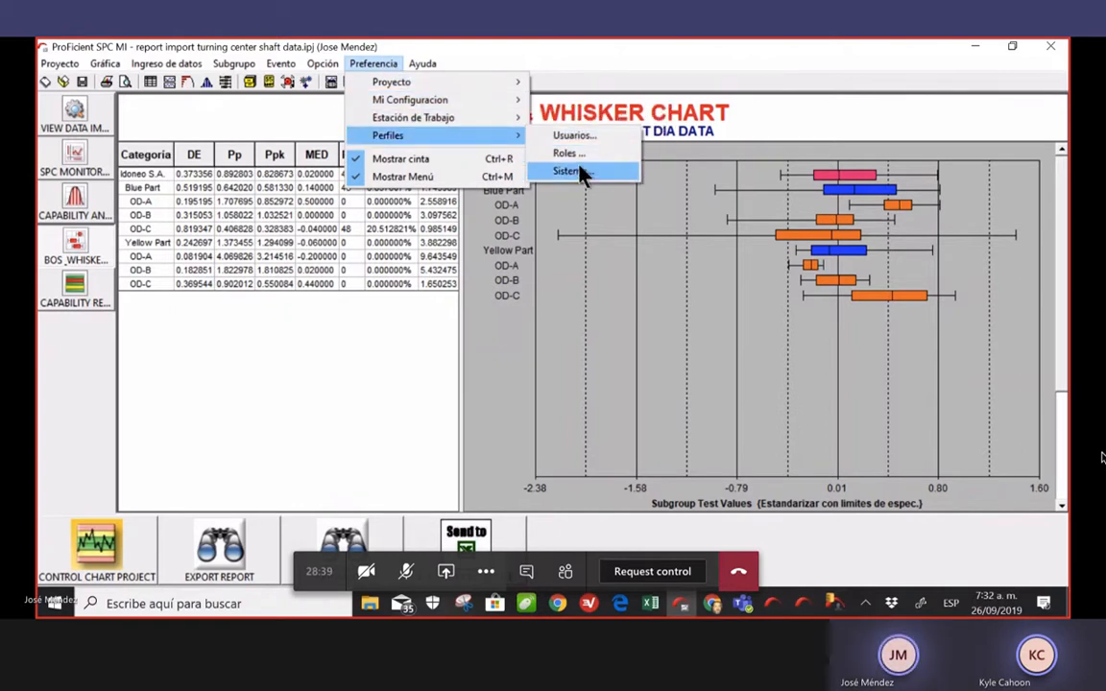
pyautogui.click(576, 171)
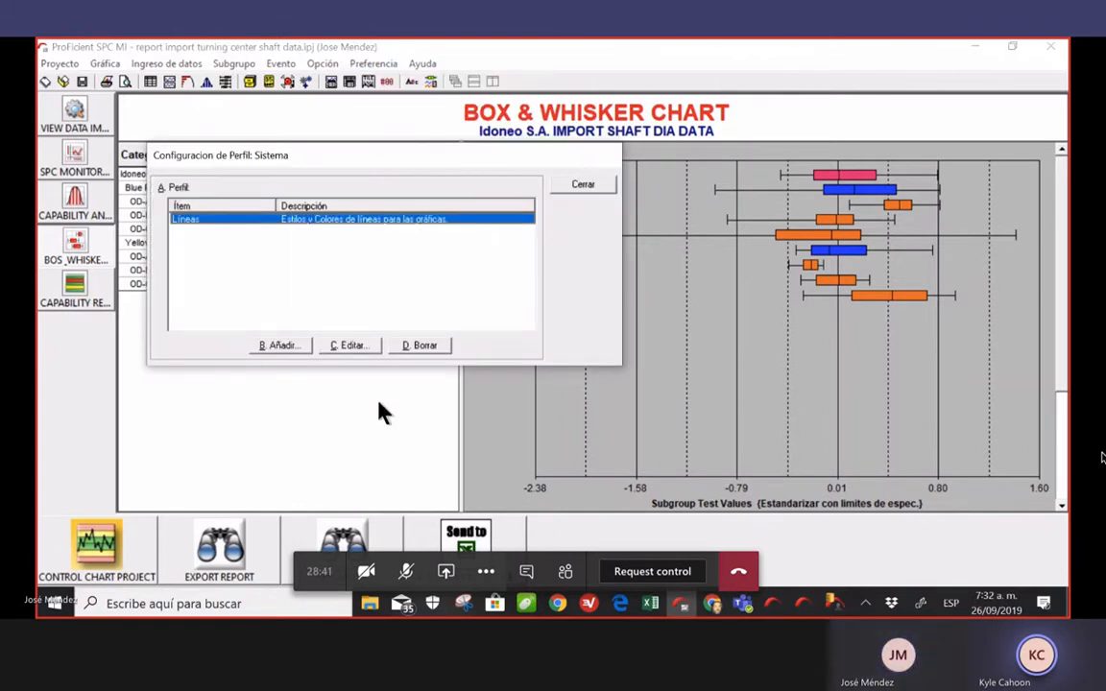
pyautogui.click(597, 188)
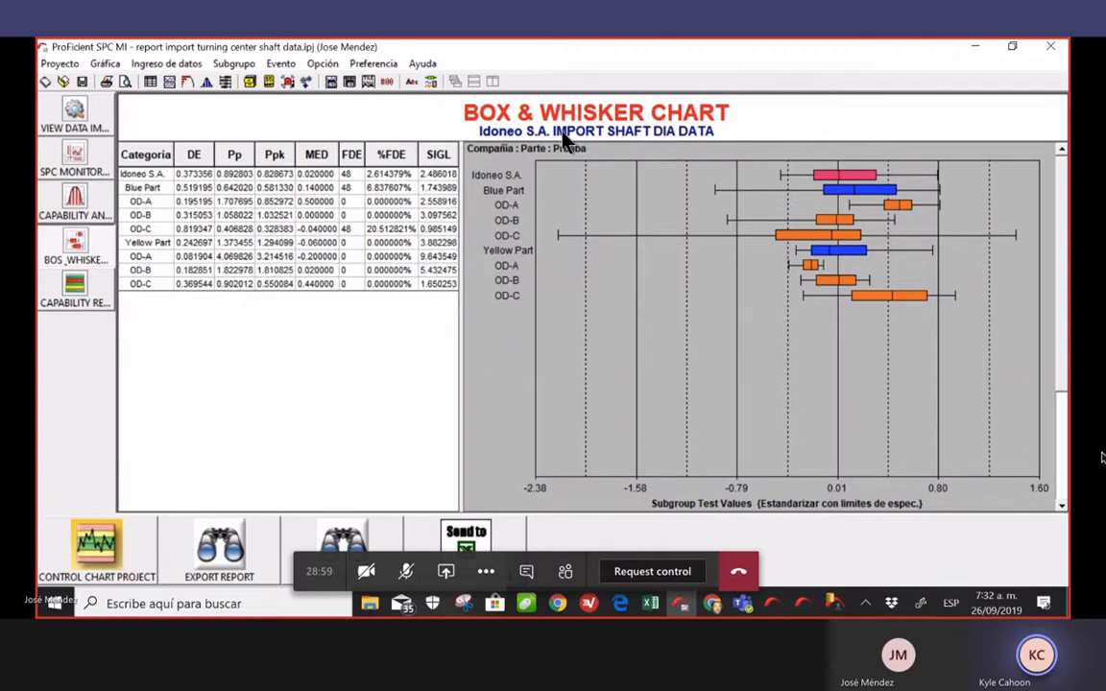
pyautogui.click(389, 65)
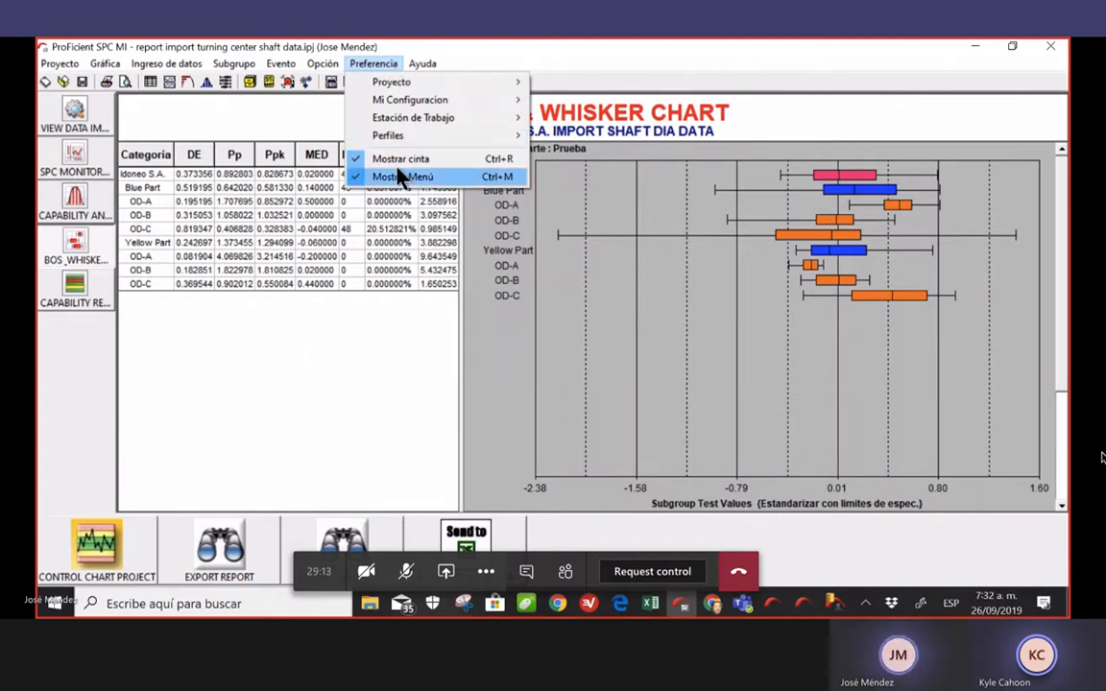
pyautogui.moveTo(476, 139)
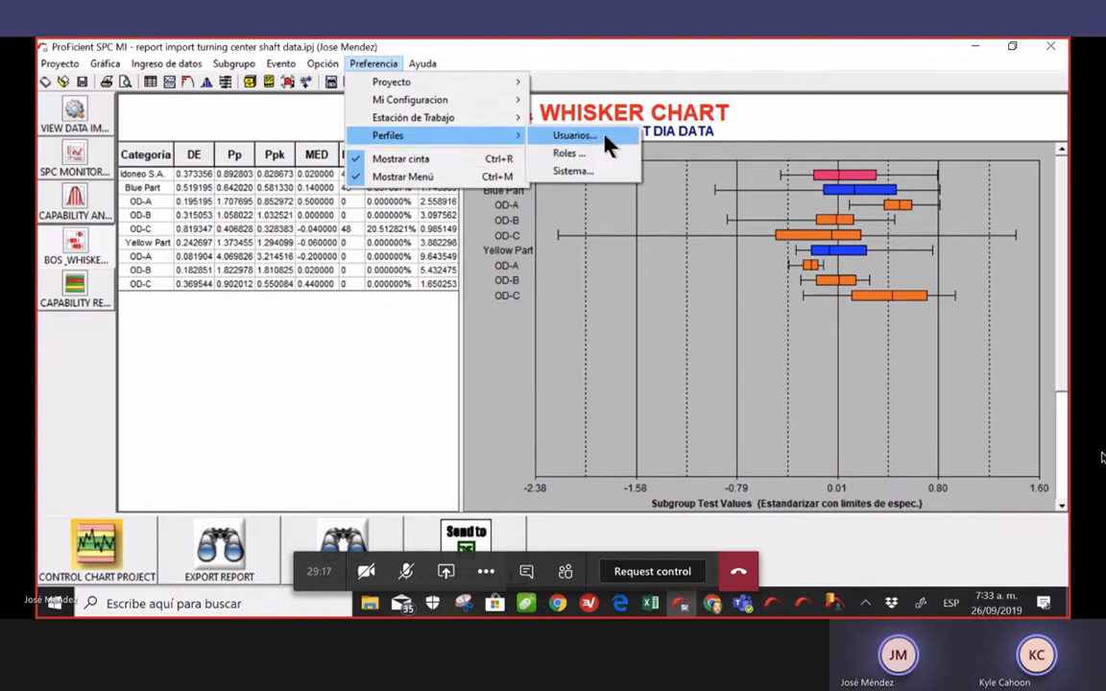
pyautogui.click(576, 137)
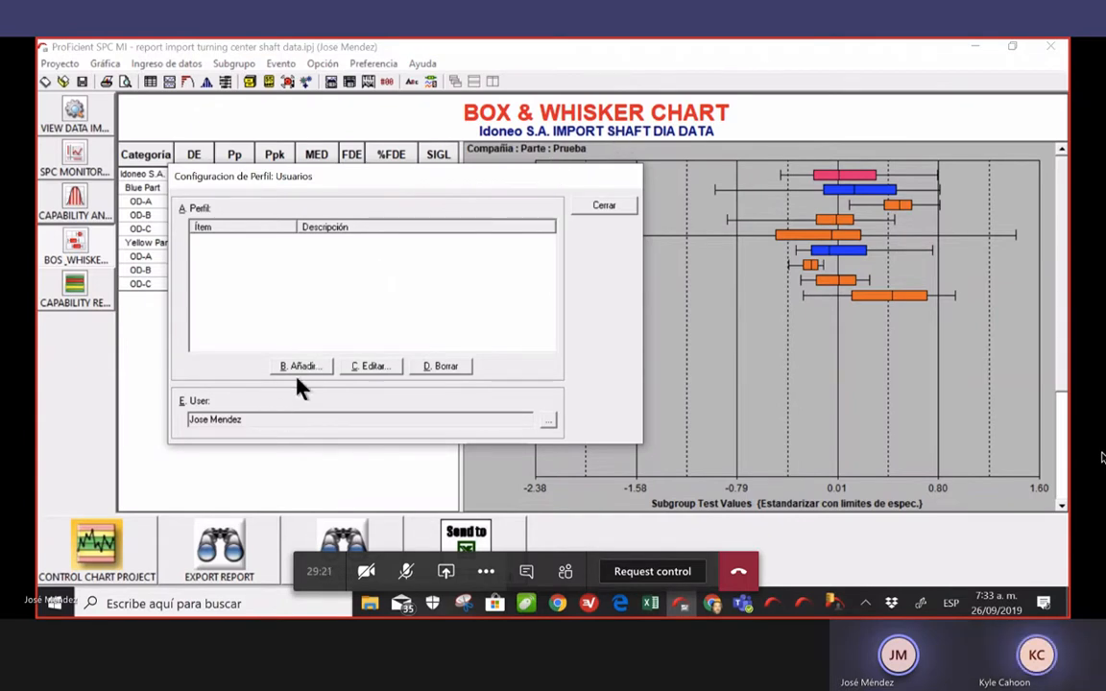
pyautogui.click(375, 374)
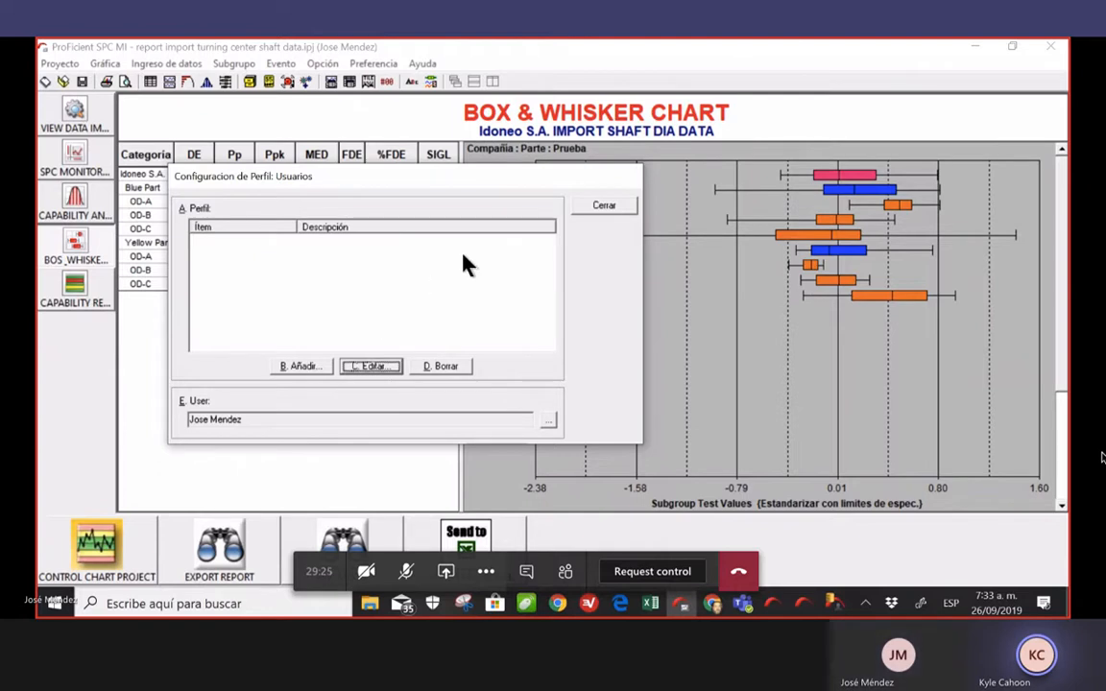
pyautogui.click(605, 206)
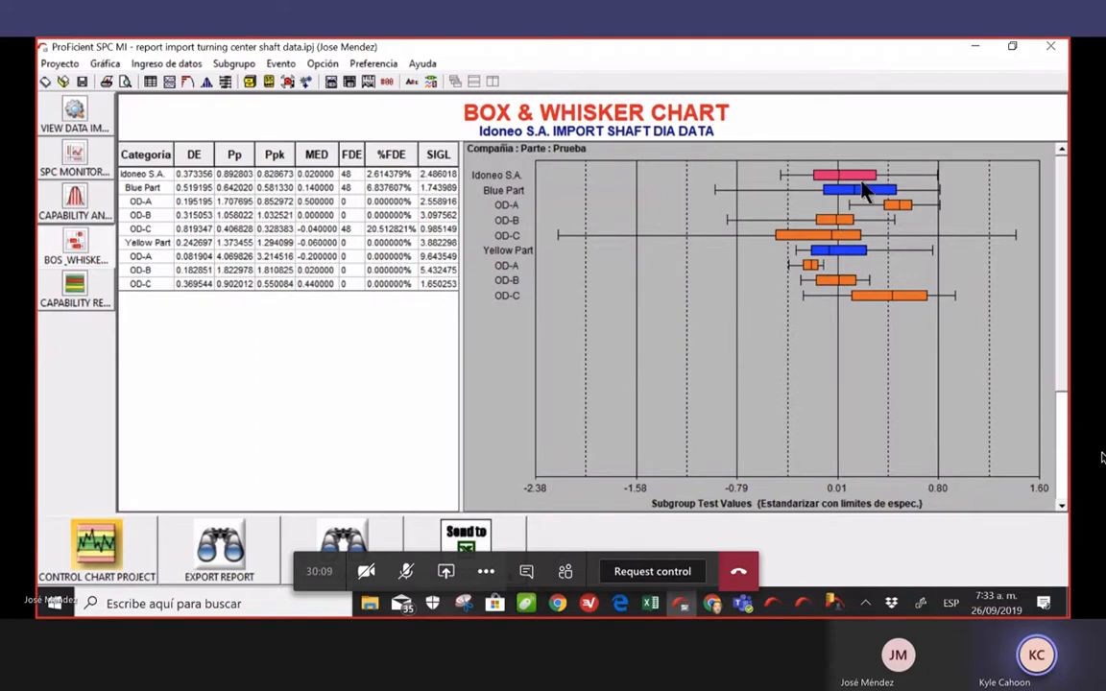
# Minimize the SPC chart, data collection, DMS Provider Manager and database manager windows
pyautogui.click(971, 47)
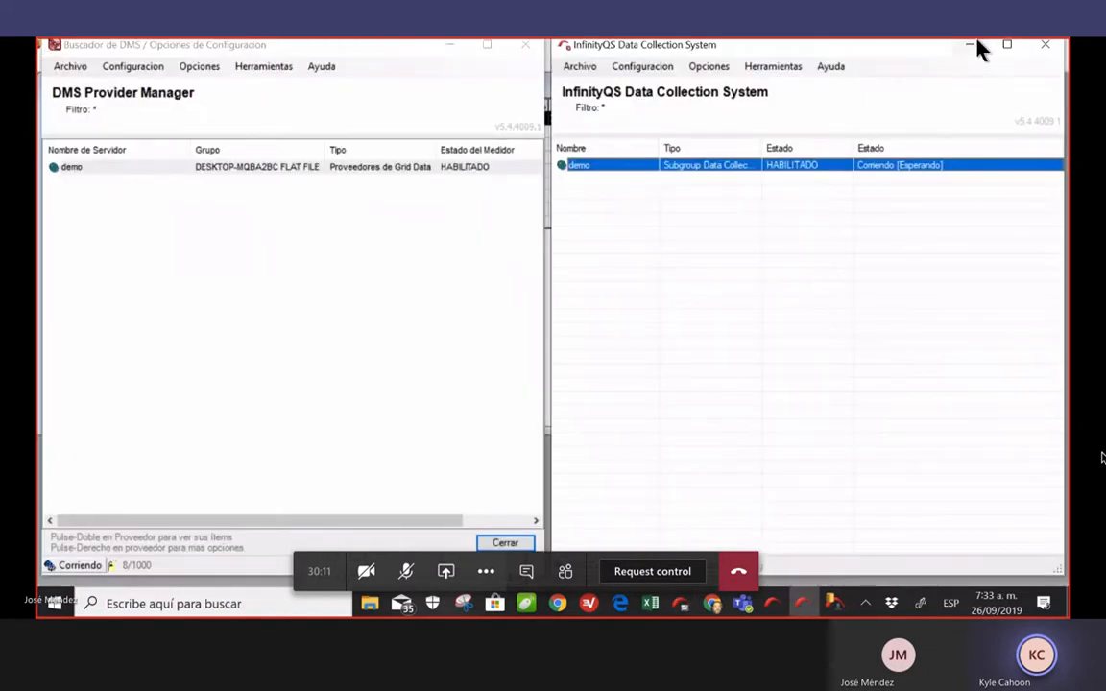
pyautogui.click(971, 45)
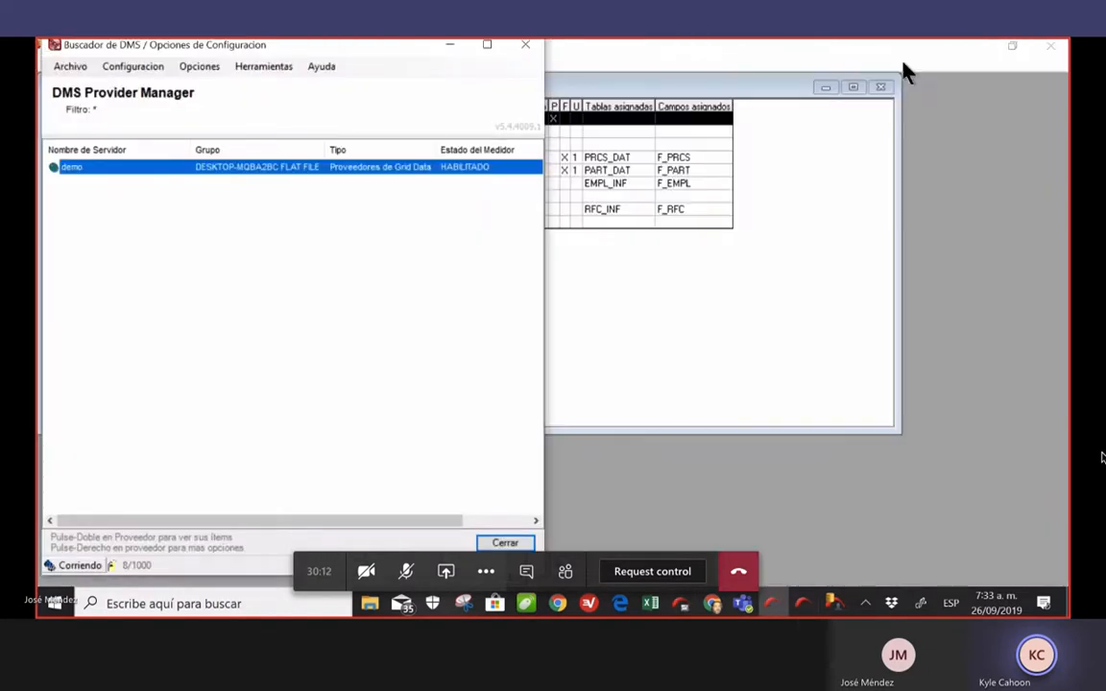
pyautogui.click(452, 48)
pyautogui.click(826, 87)
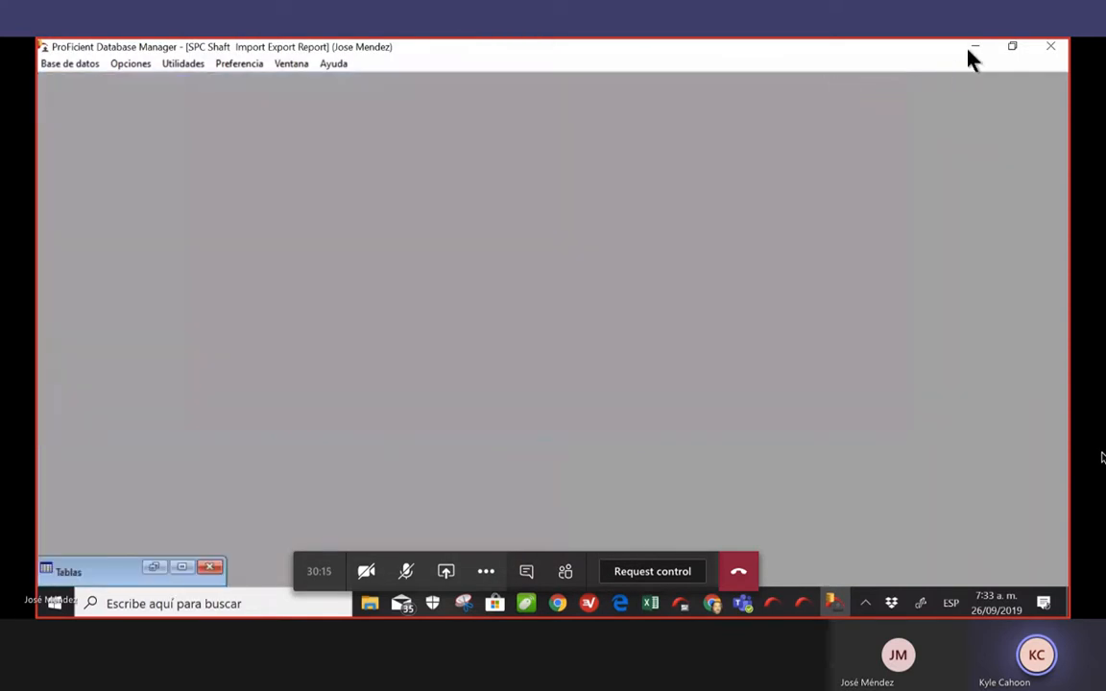
pyautogui.click(971, 48)
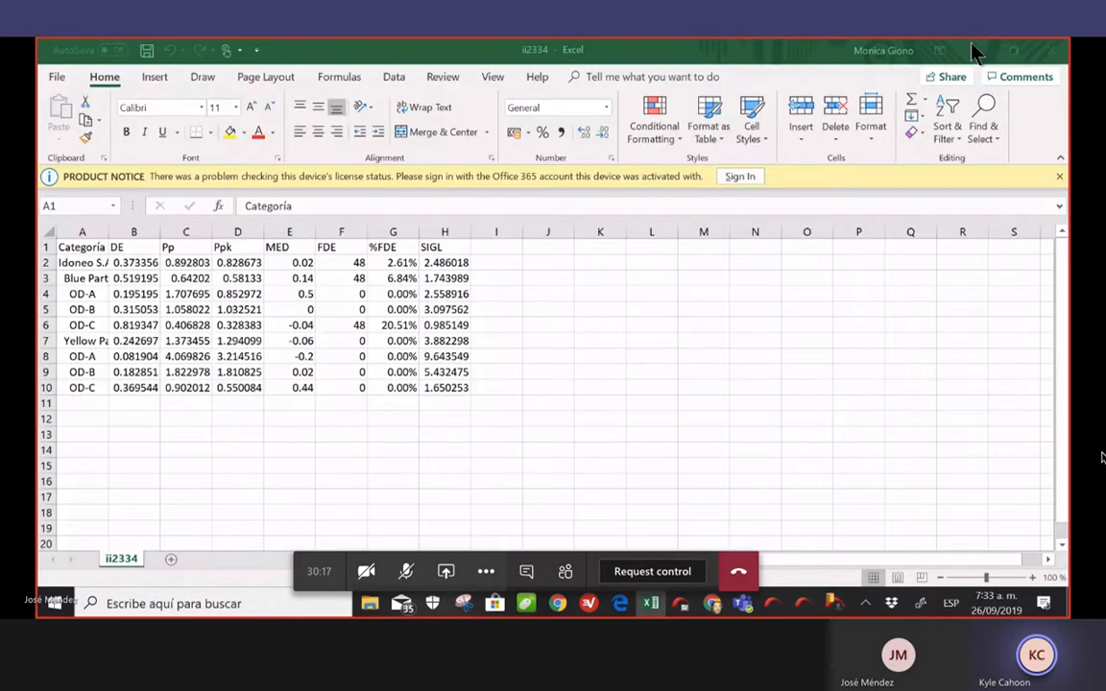
# Minimize Excel and the browser, then restore the InfinityQS data collection windows
pyautogui.click(975, 49)
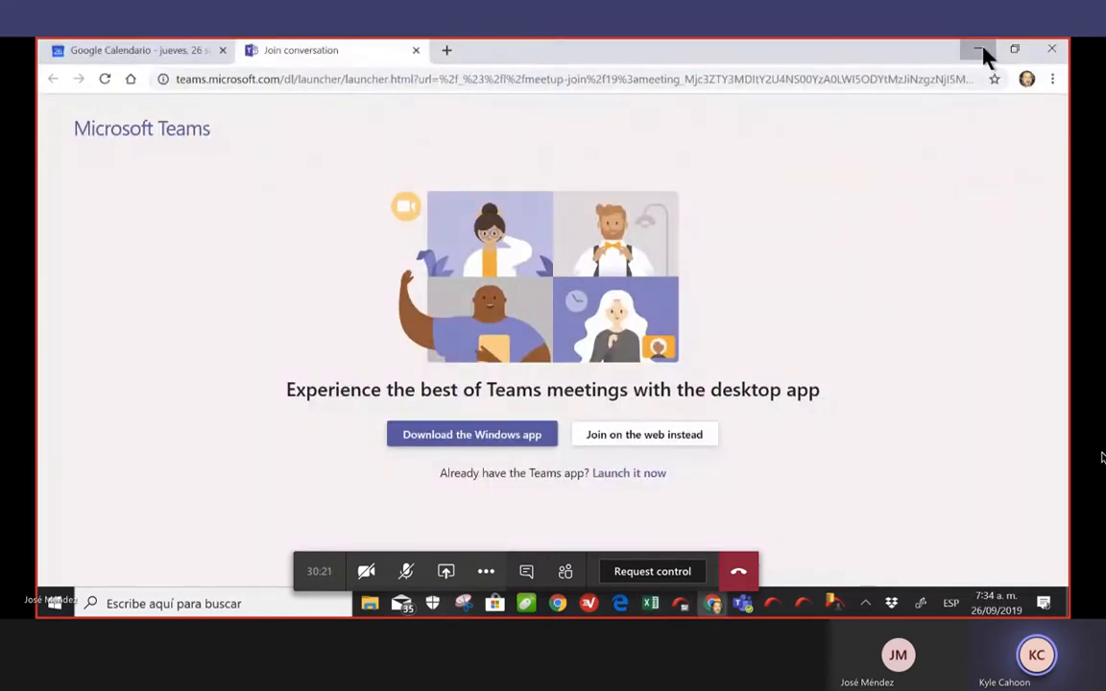
pyautogui.click(977, 50)
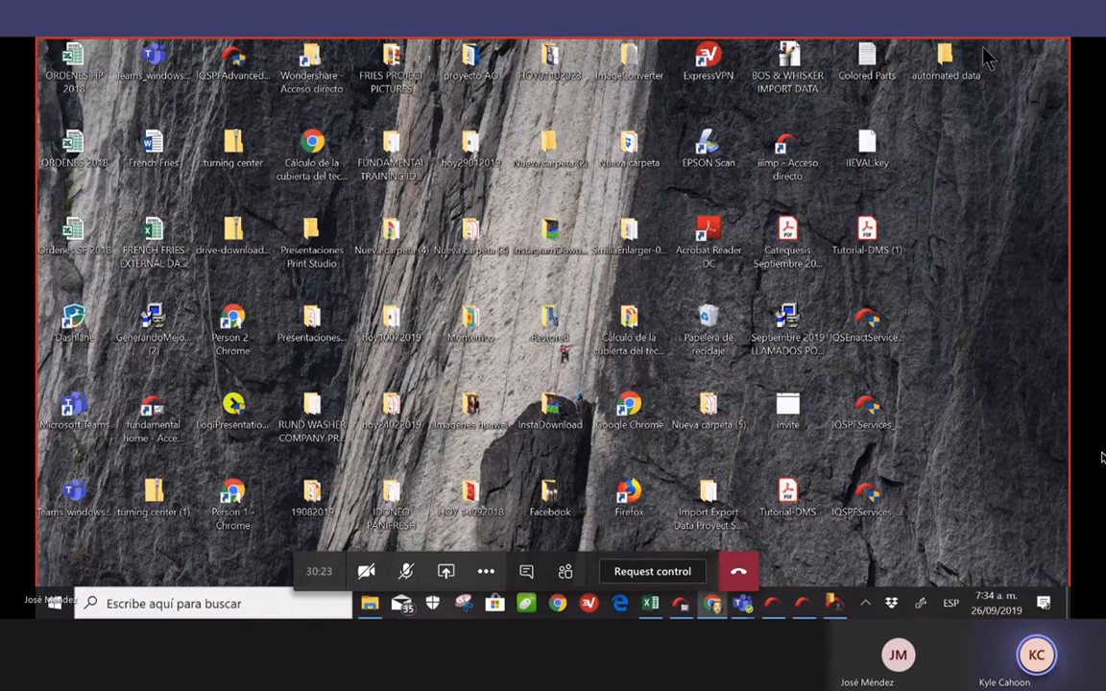
pyautogui.moveTo(789, 608)
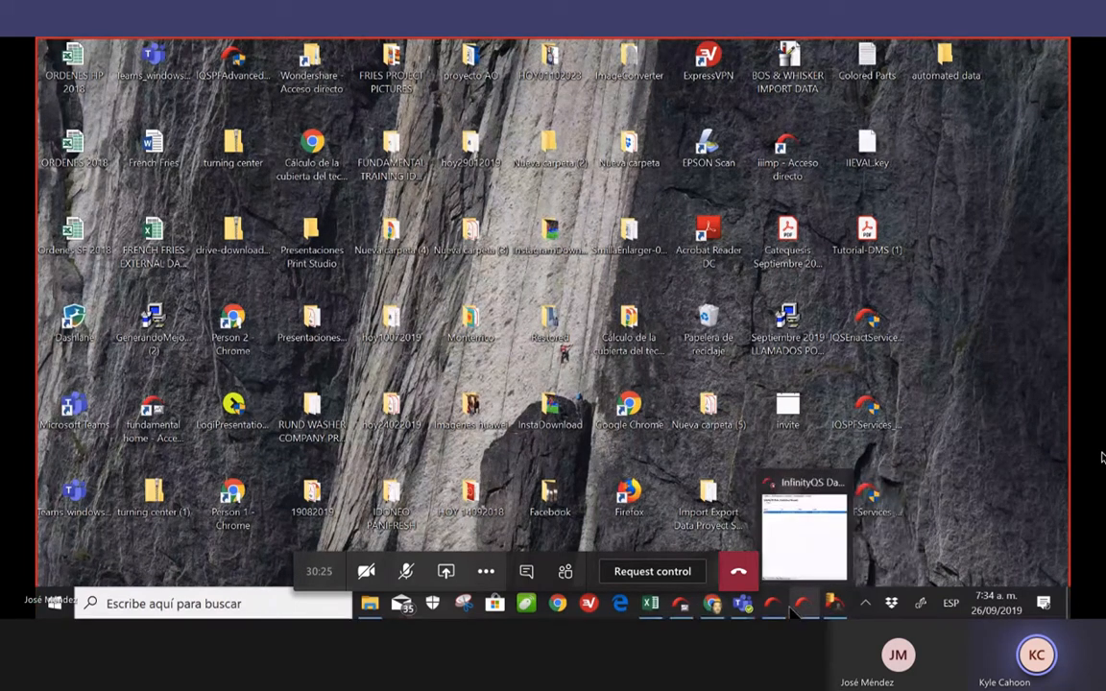
pyautogui.click(796, 533)
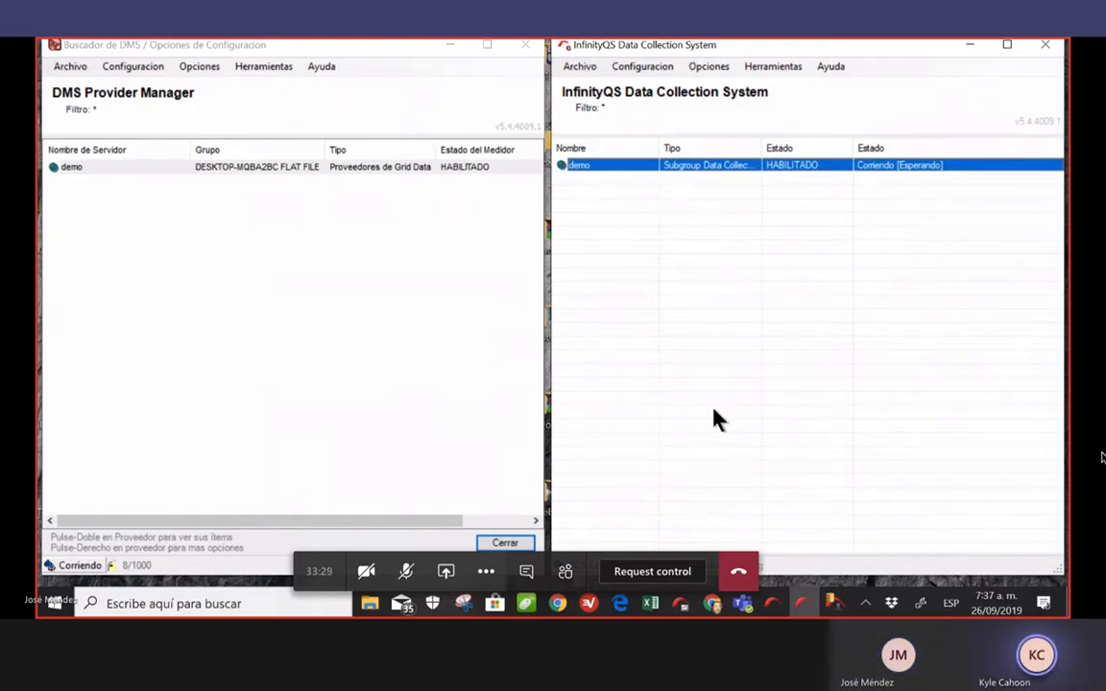
# Leave the DMS Provider Manager and DCS running and bring the Gmail inbox in Chrome to the front
pyautogui.moveTo(1057, 3)
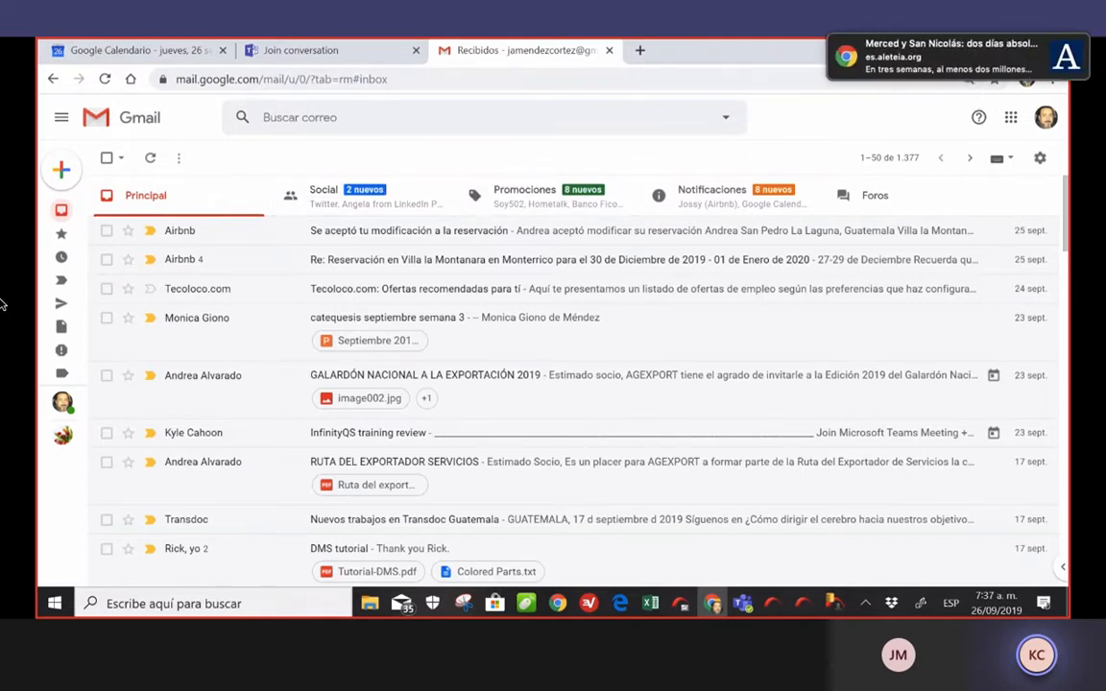
# Minimize the Chrome window with Gmail to reveal DMS Provider Manager and Data Collection System
pyautogui.click(974, 48)
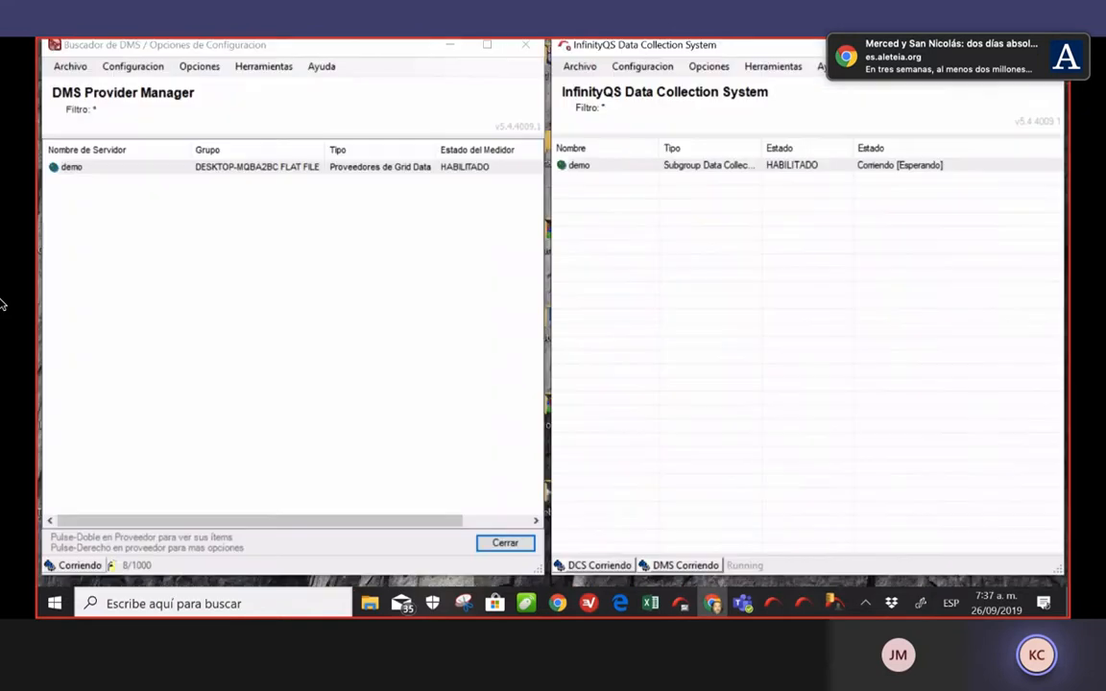
# Activate the Data Collection System window and confirm the demo row shows Corriendo [Esperando]
pyautogui.click(771, 246)
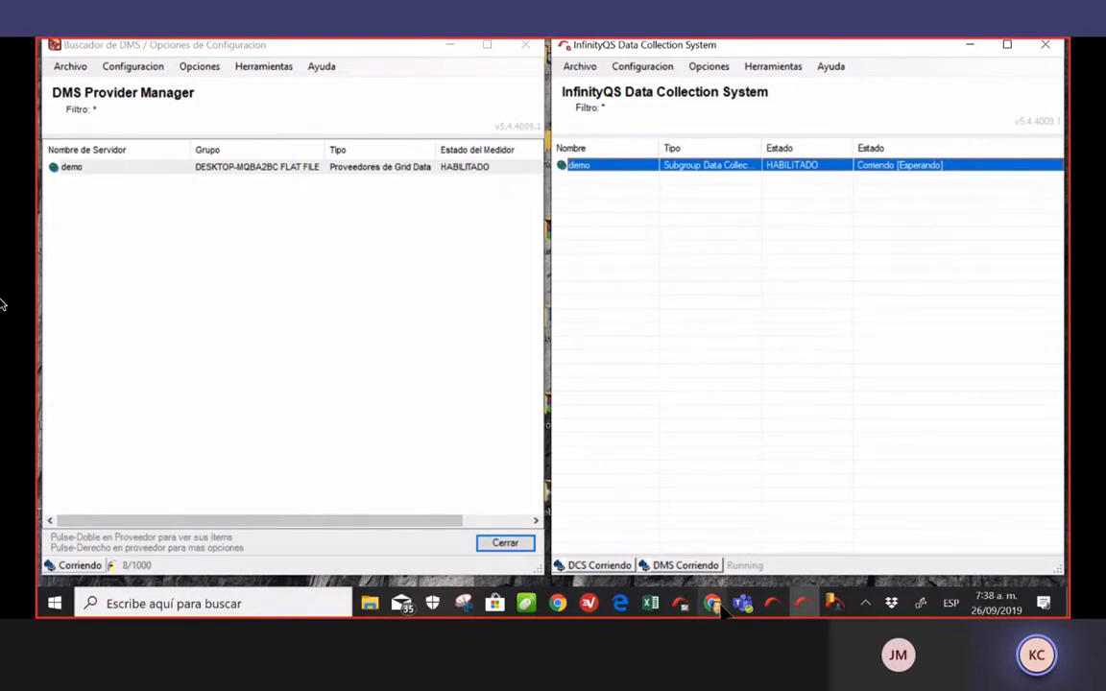
pyautogui.moveTo(715, 609)
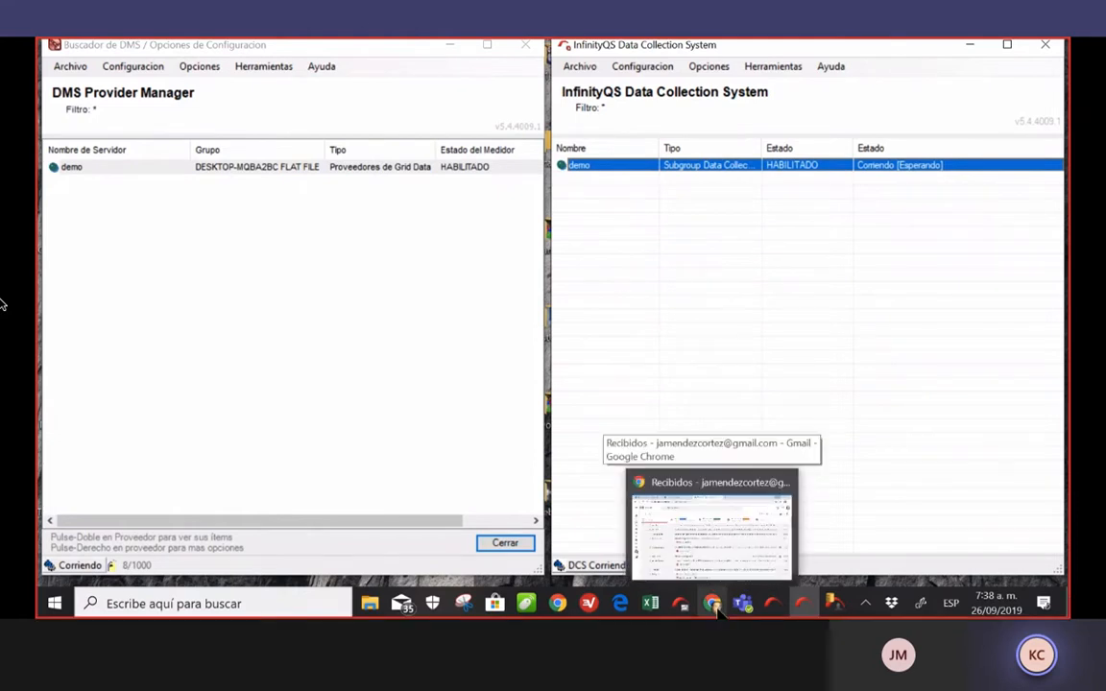
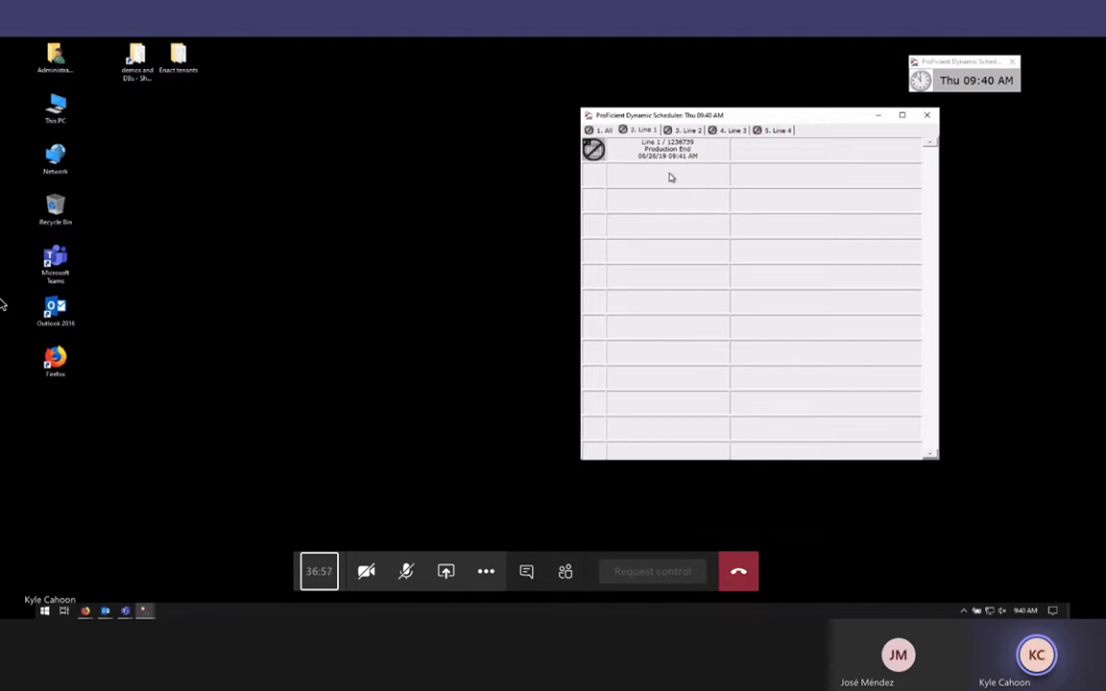
# Shift the Dynamic Scheduler window slightly to the right
pyautogui.moveTo(715, 112); pyautogui.dragTo(723, 113)
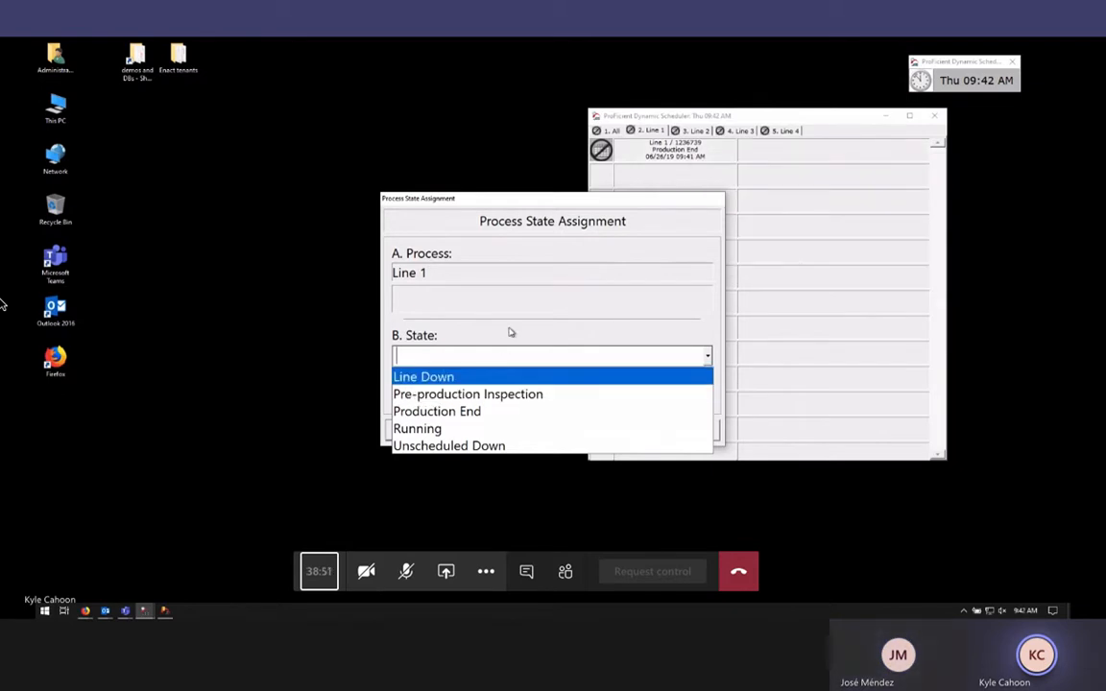
# Set Line 1 to Pre-production Inspection, then change its process state to Unscheduled Down
pyautogui.click(451, 394)
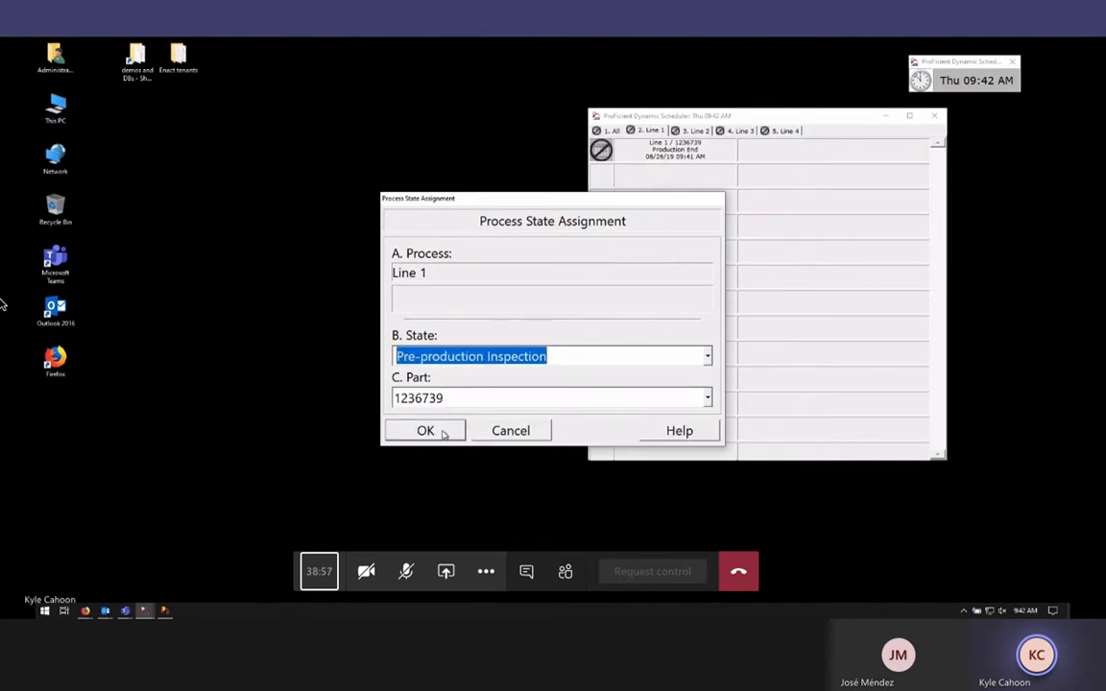
pyautogui.click(445, 431)
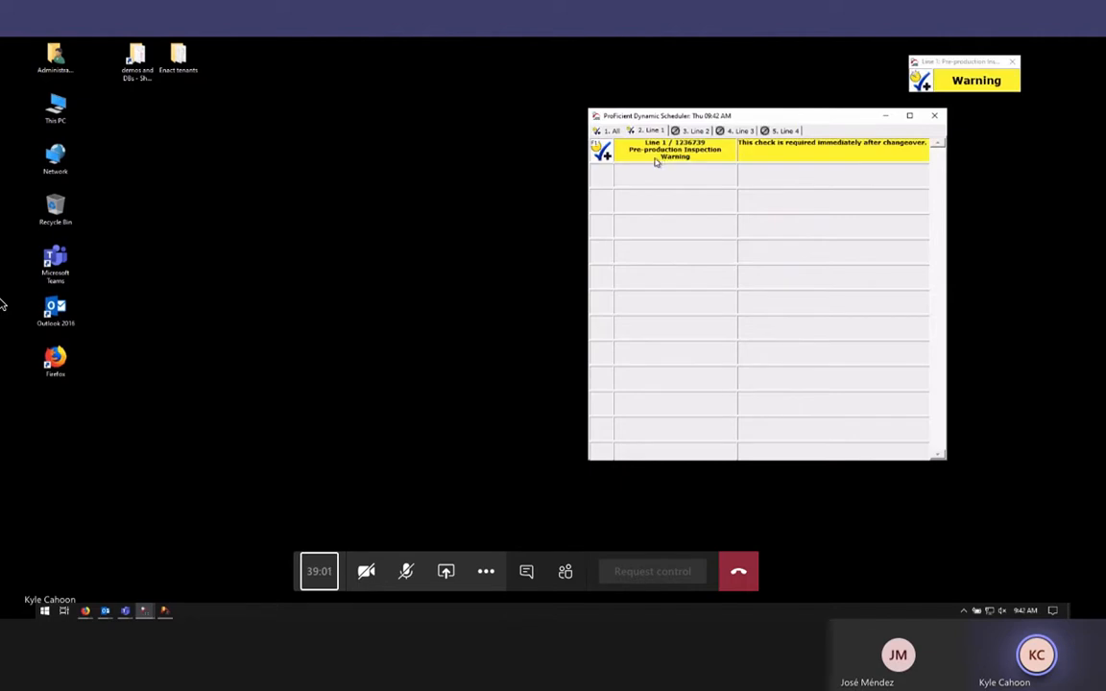
pyautogui.click(662, 154)
pyautogui.click(697, 276)
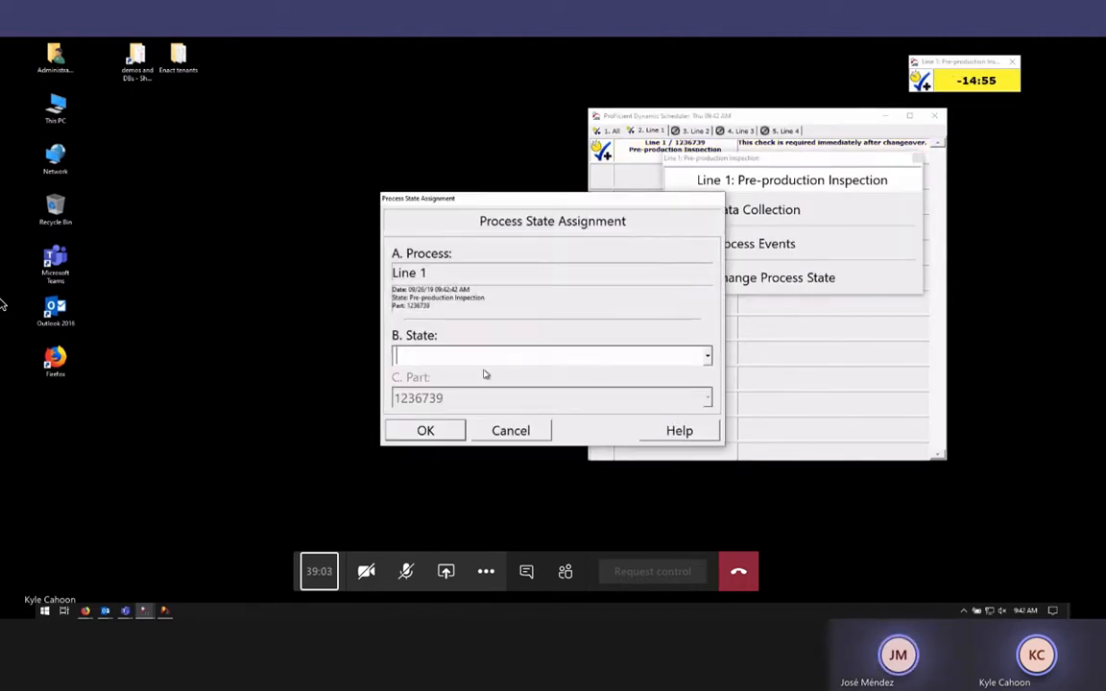
pyautogui.click(677, 357)
pyautogui.click(570, 377)
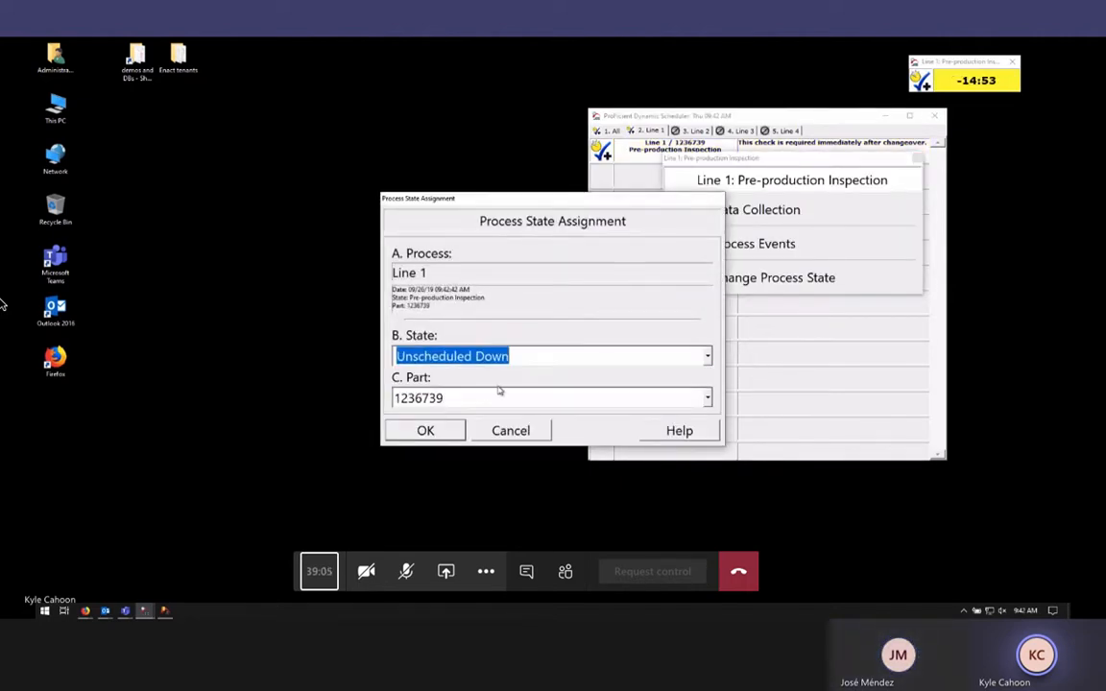
pyautogui.click(426, 431)
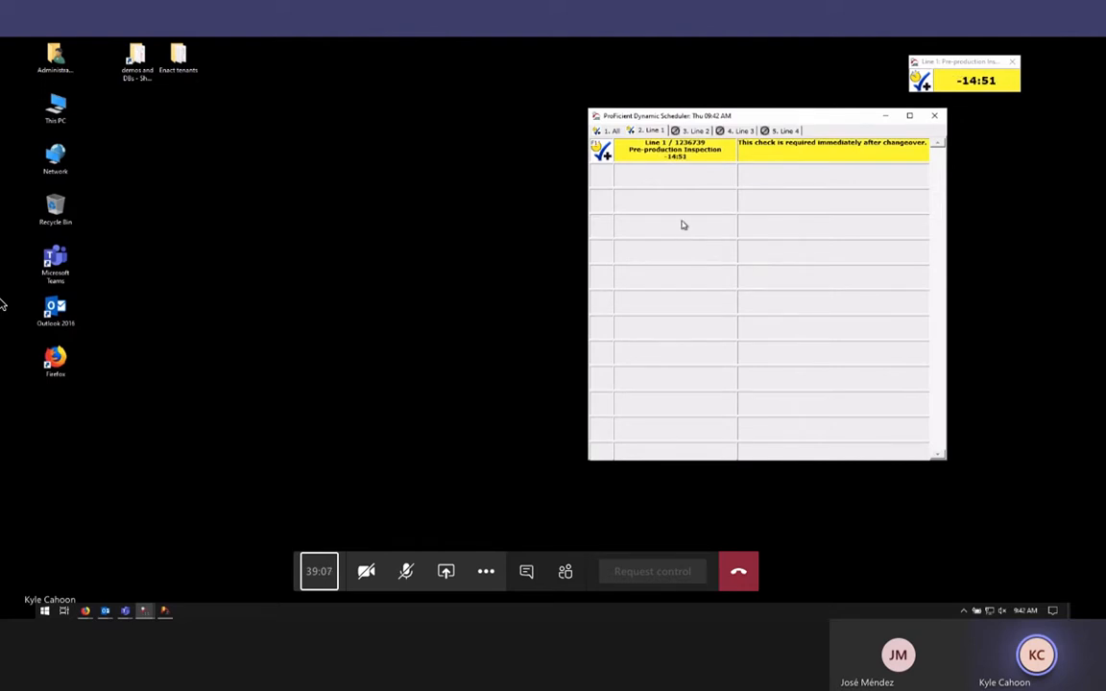
# Reassign Line 1 to Pre-production Inspection with part 1236739, starting the inspection countdown
pyautogui.click(656, 154)
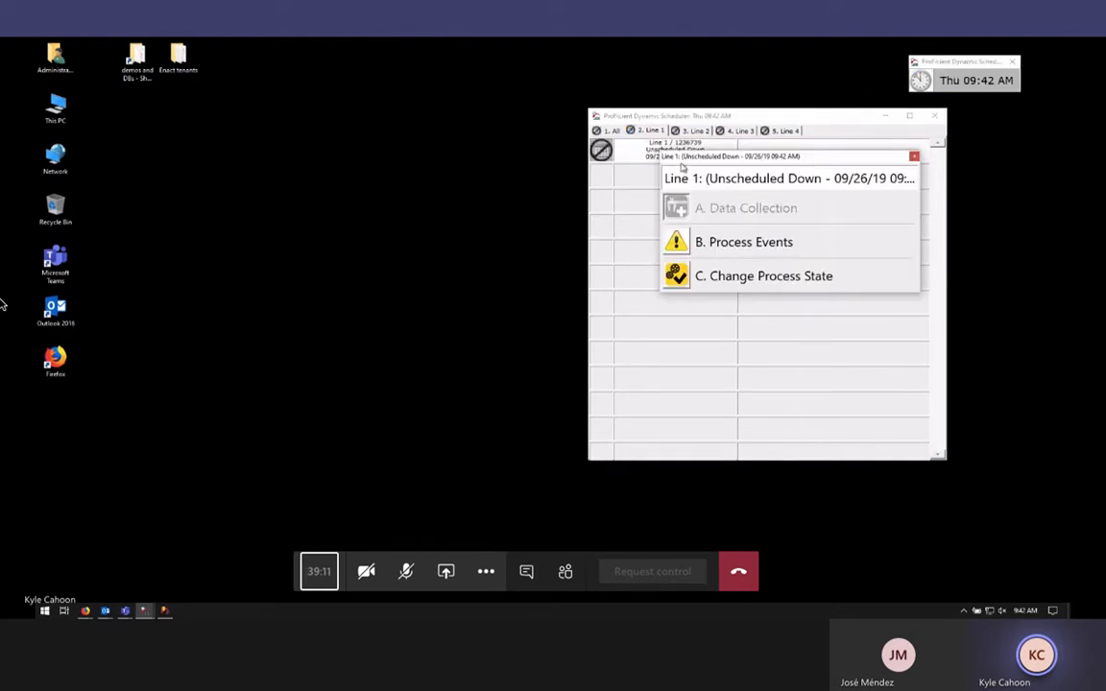
pyautogui.click(847, 141)
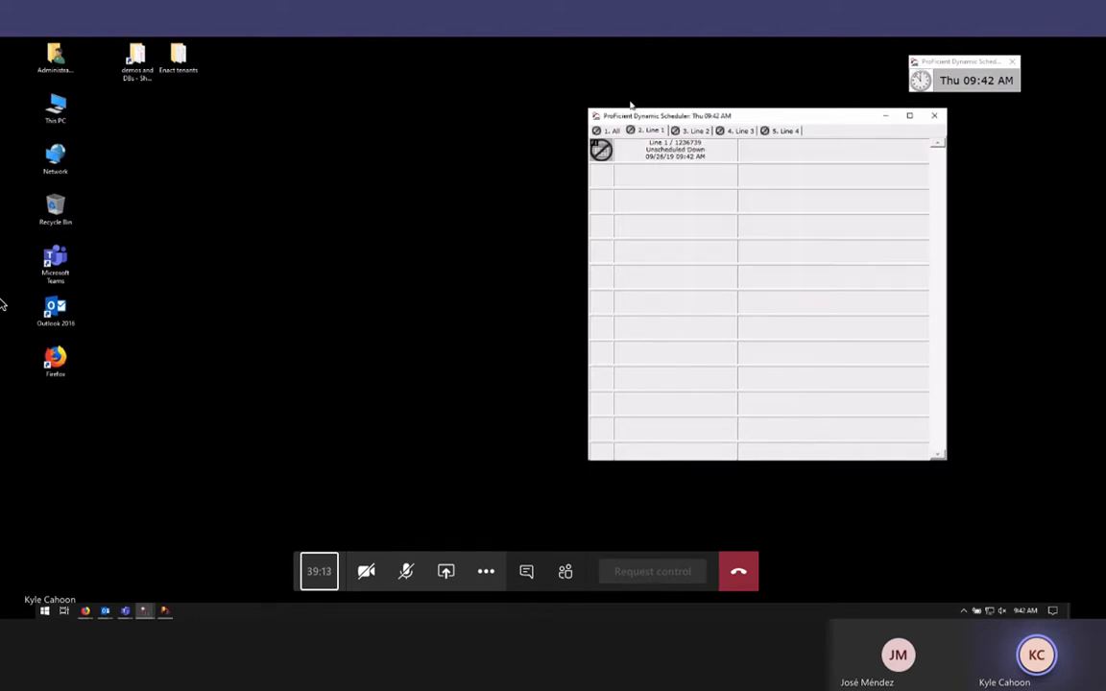
pyautogui.click(635, 157)
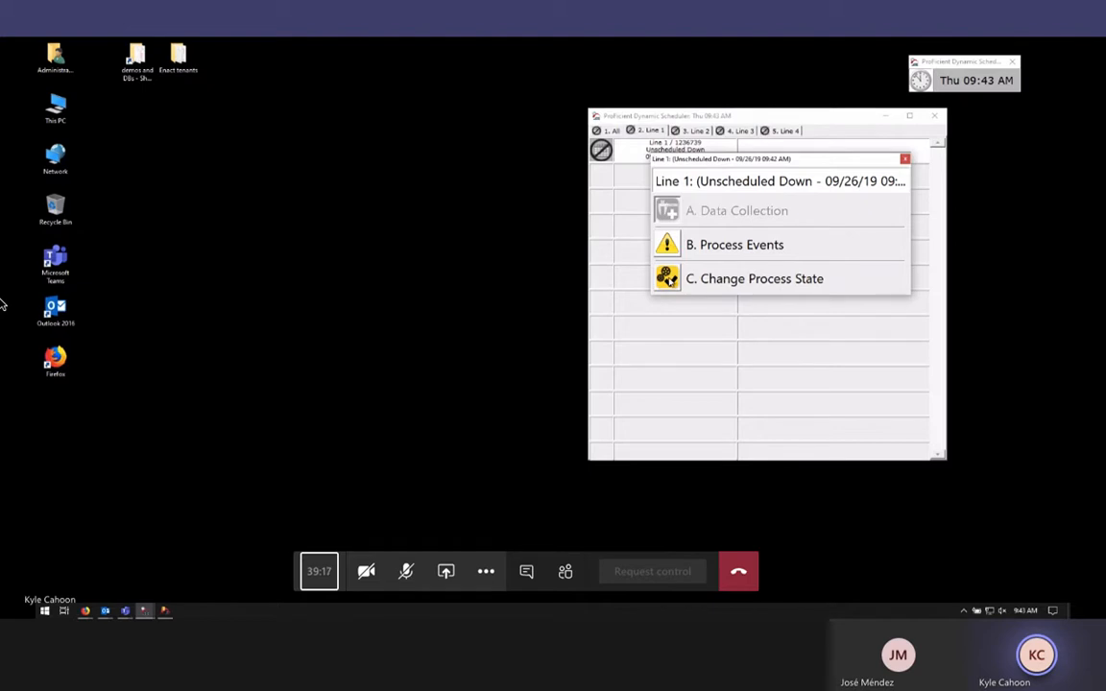
pyautogui.click(687, 278)
pyautogui.click(709, 358)
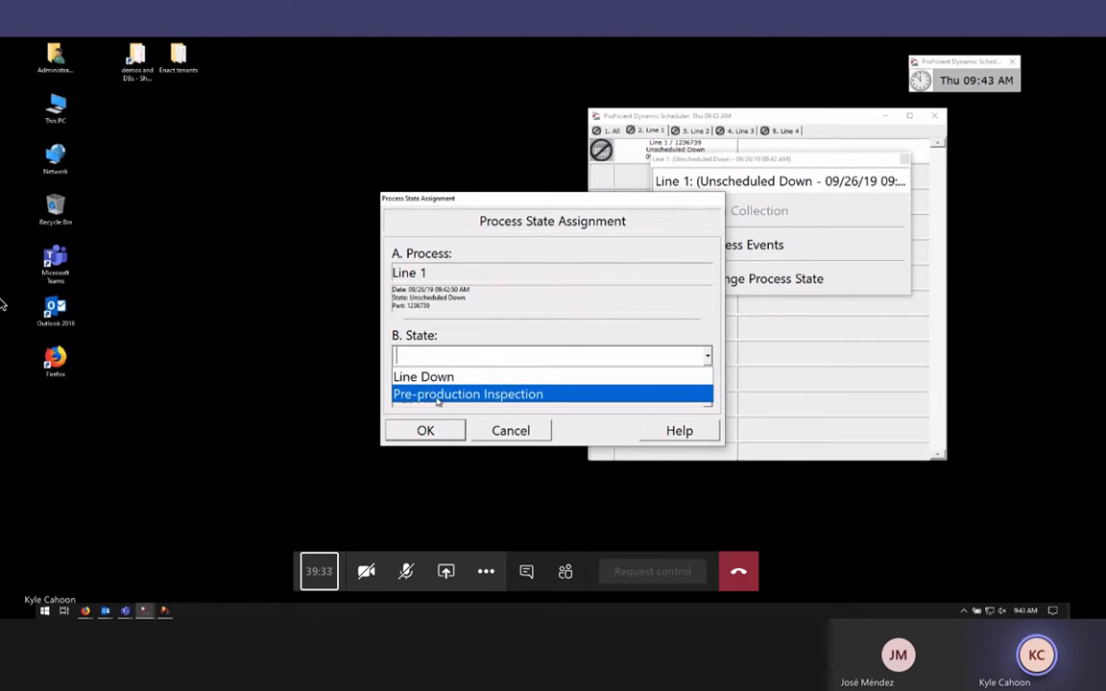
pyautogui.click(560, 394)
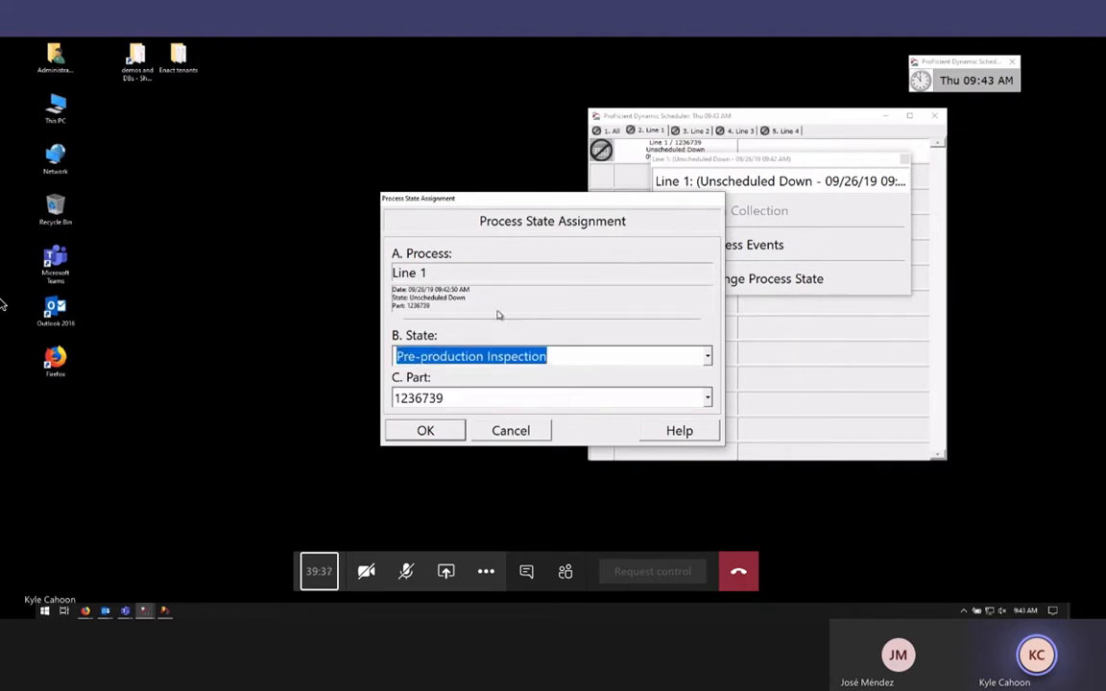
pyautogui.click(453, 399)
pyautogui.click(453, 399)
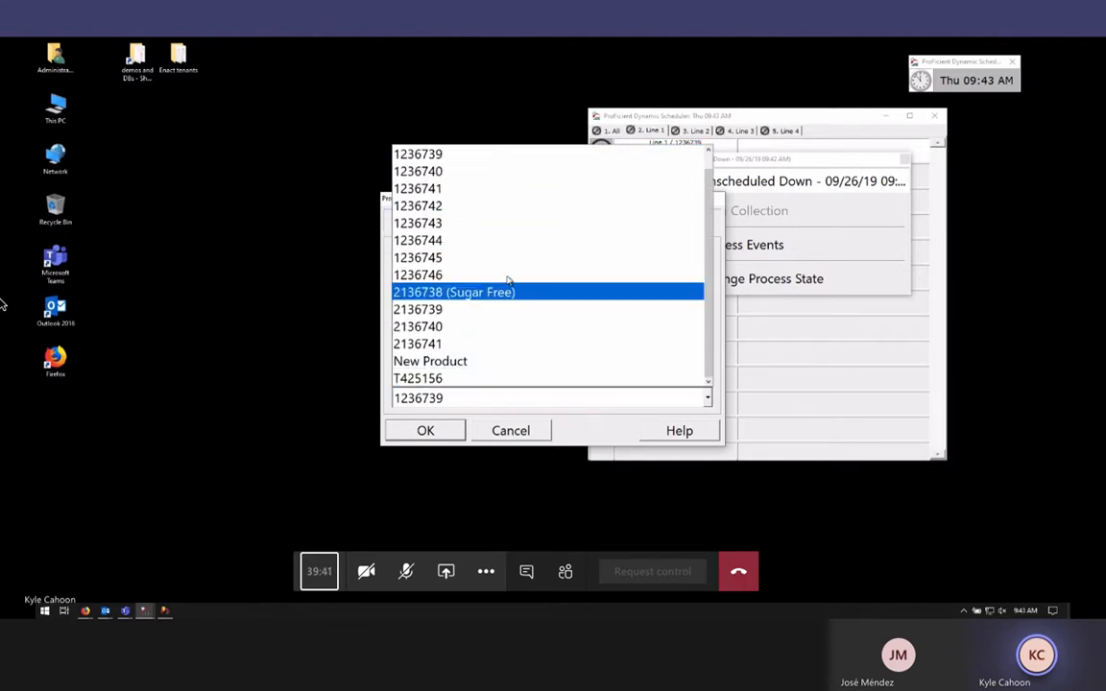
pyautogui.click(504, 162)
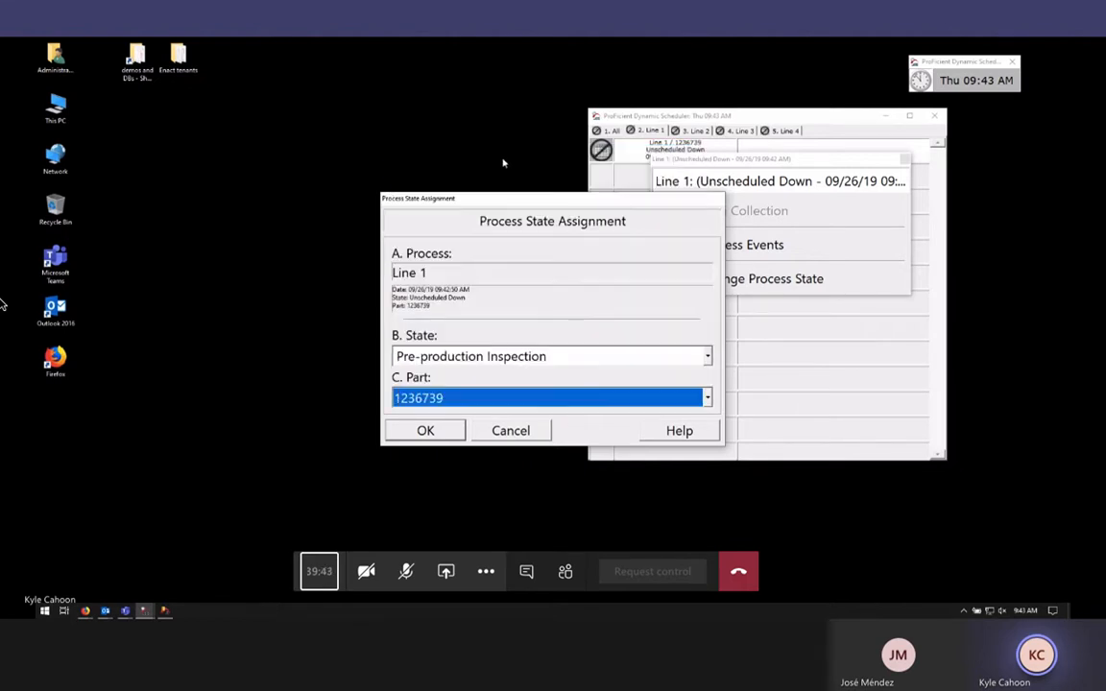
pyautogui.click(425, 428)
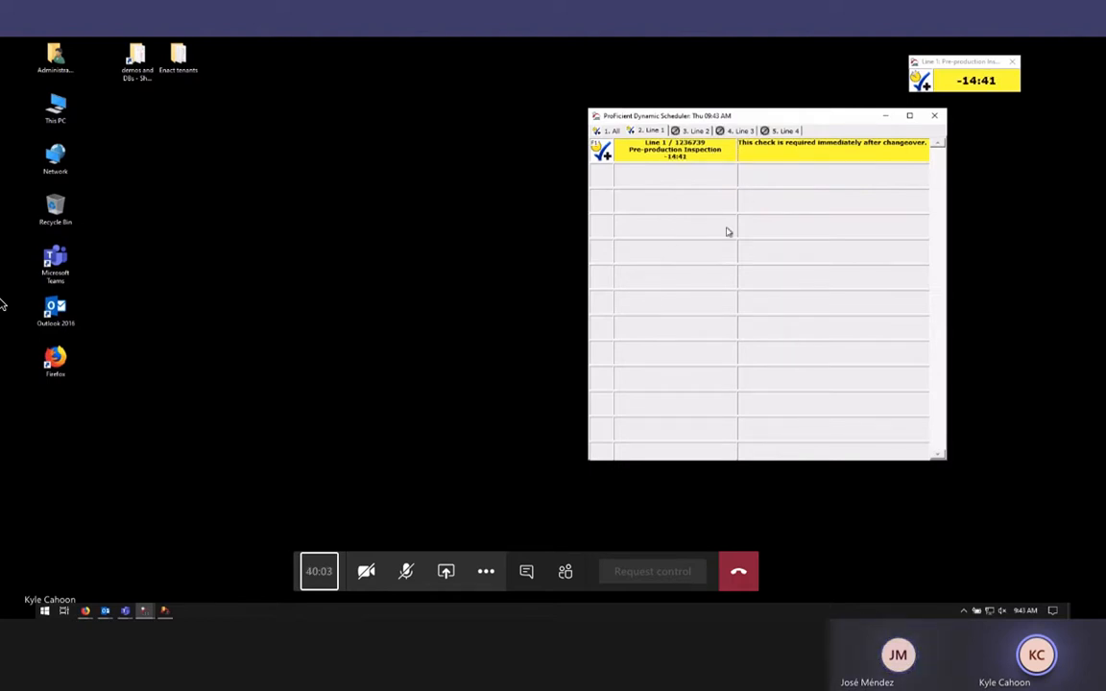
# Close the scheduler, reopen it from the countdown popup, and launch Line 1's inspection data entry
pyautogui.moveTo(724, 117); pyautogui.dragTo(618, 97)
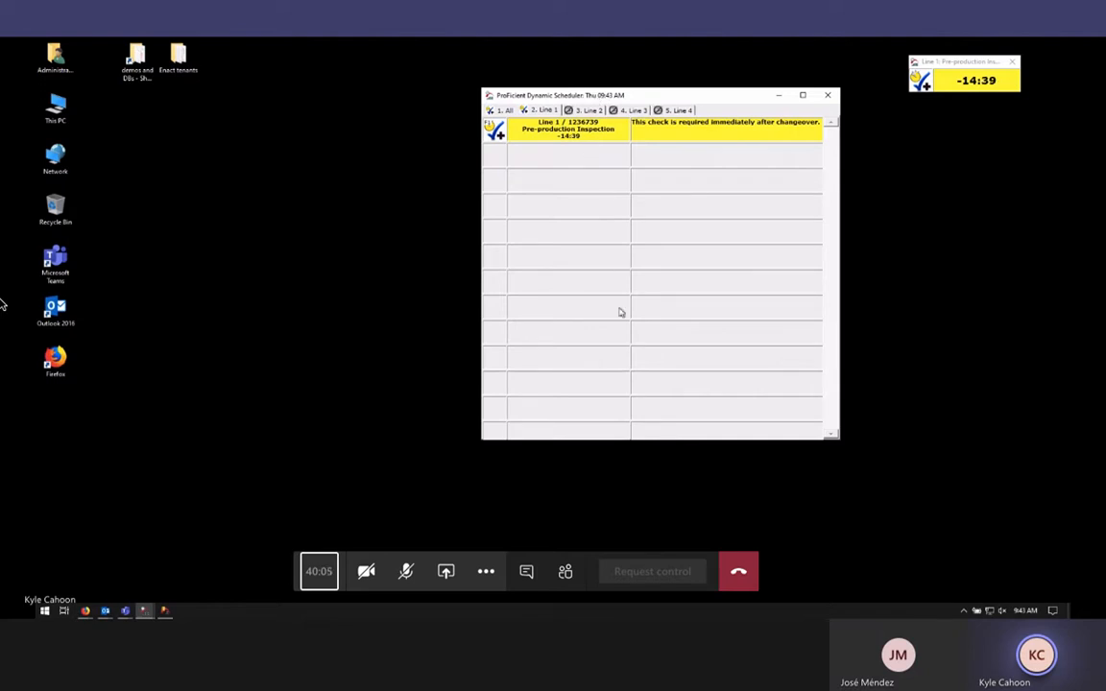
pyautogui.click(827, 94)
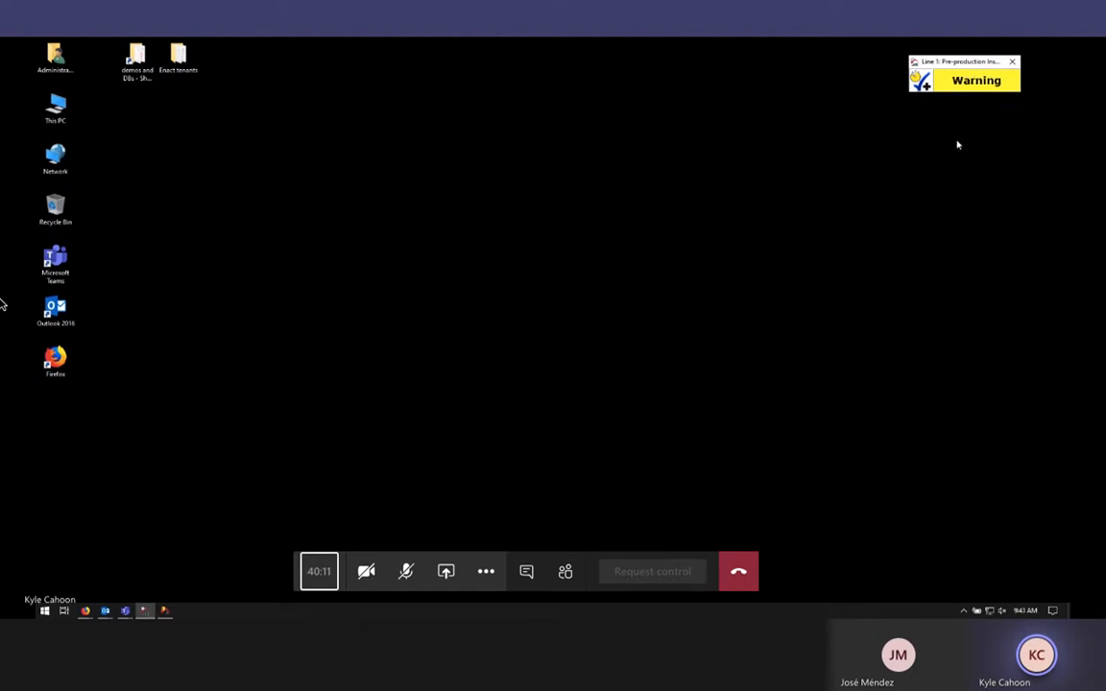
pyautogui.click(944, 83)
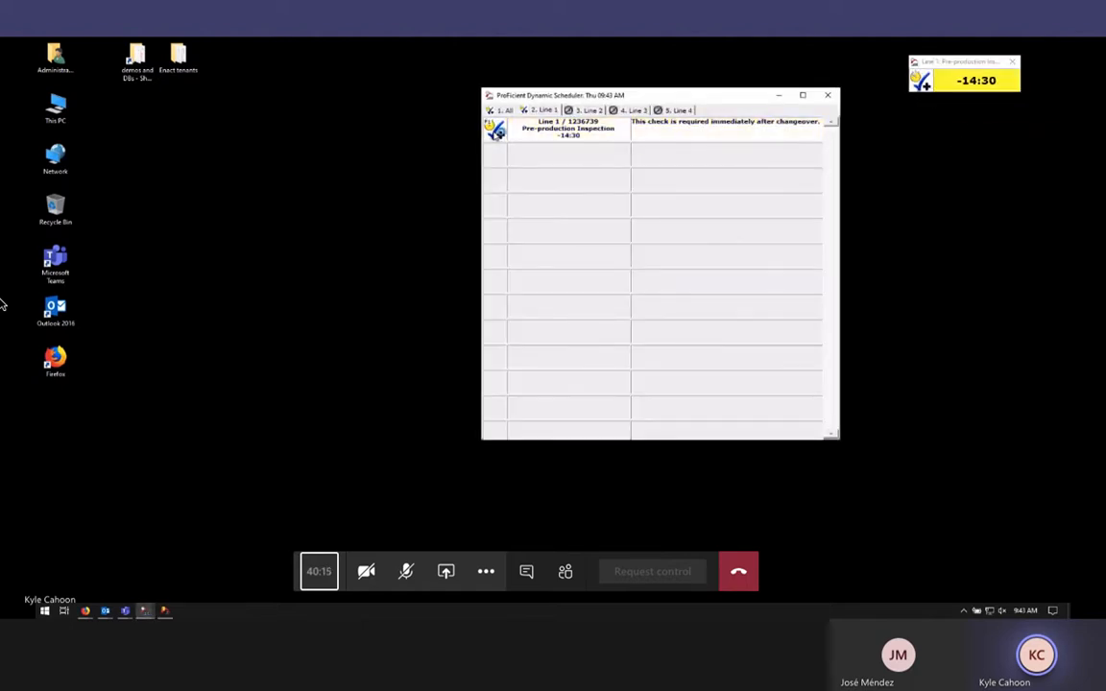
pyautogui.doubleClick(495, 131)
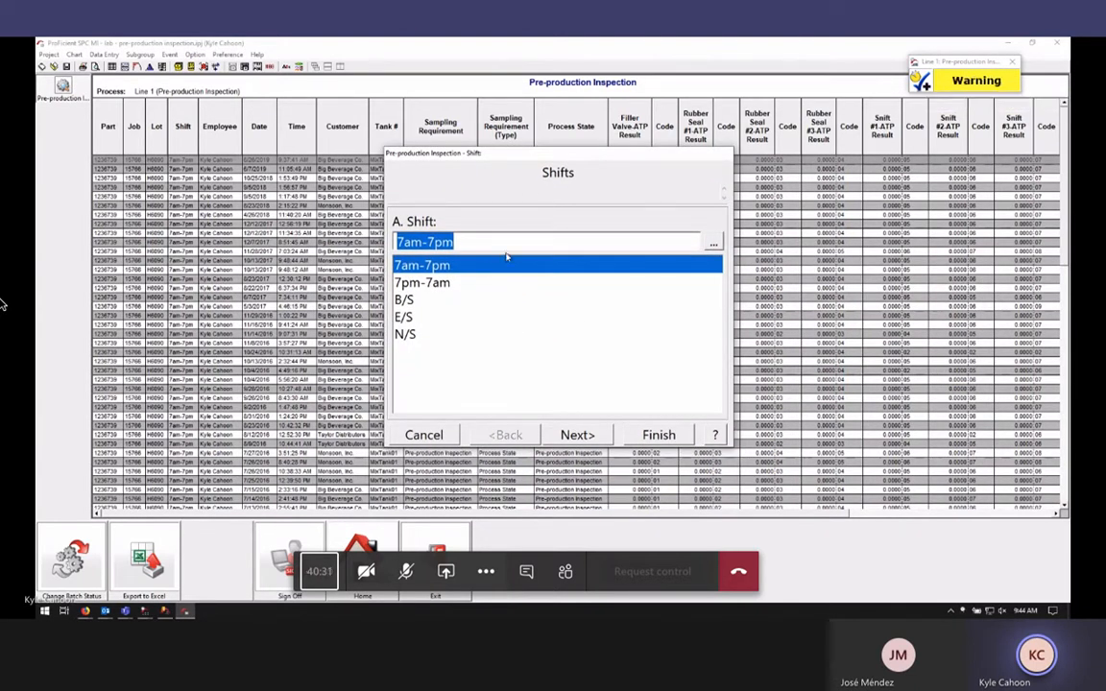
# Fill the subgroup header: shift 7am-7pm, default job number, lot h6092, Monsoon, Inc., MixTank01
pyautogui.click(589, 436)
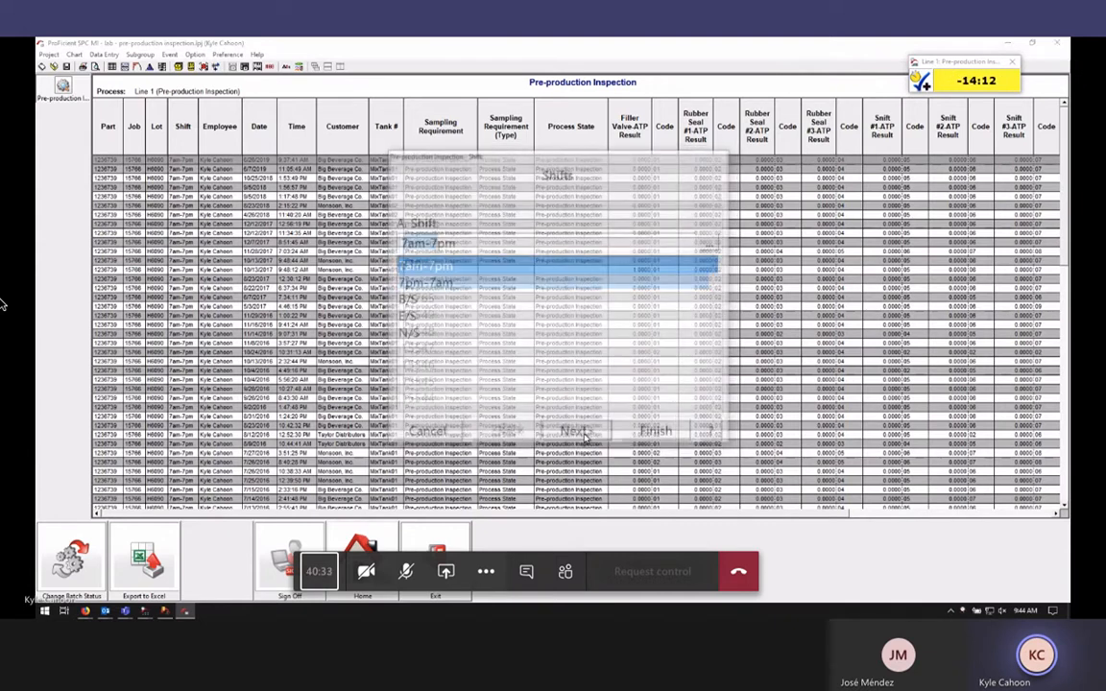
pyautogui.click(559, 434)
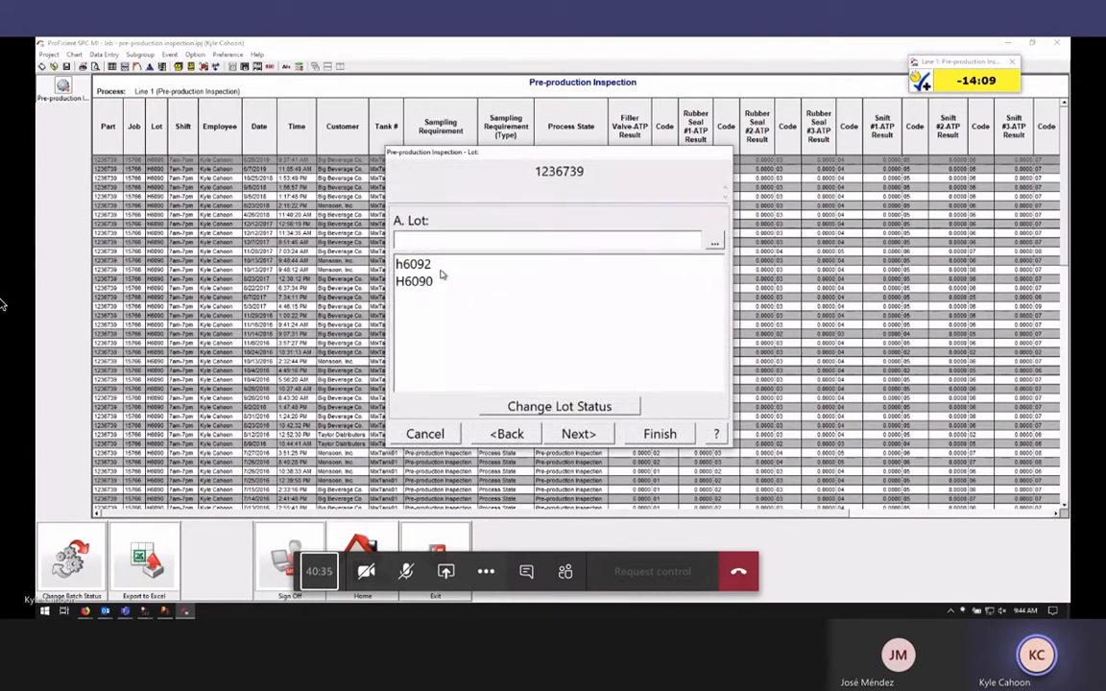
pyautogui.doubleClick(443, 265)
pyautogui.doubleClick(442, 282)
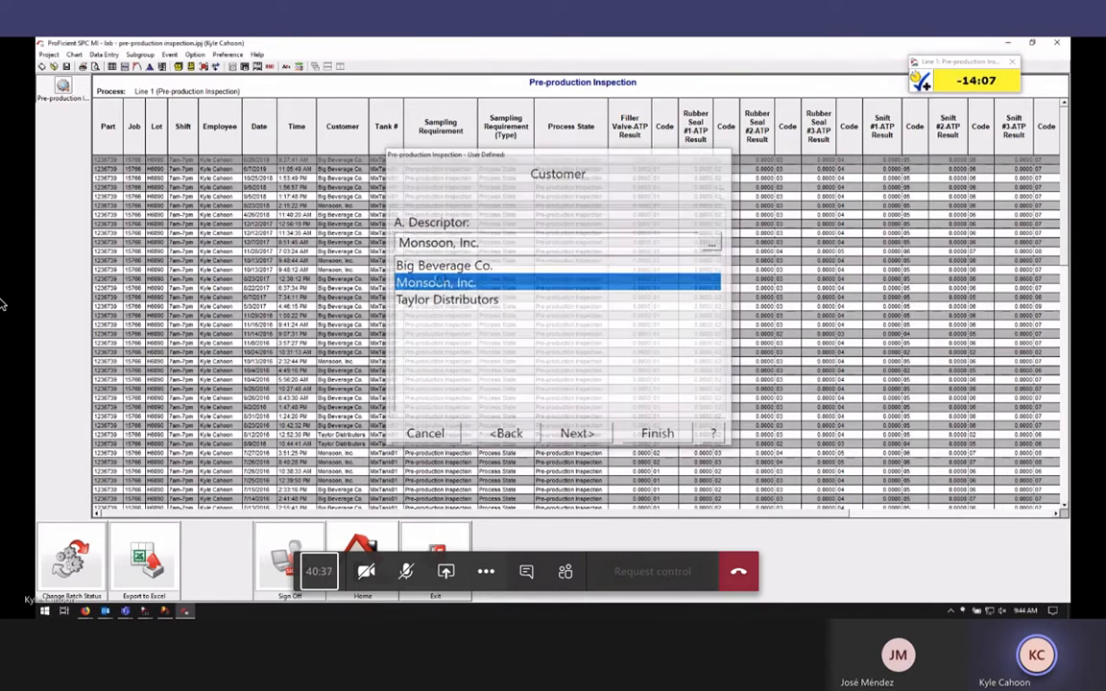
pyautogui.doubleClick(446, 265)
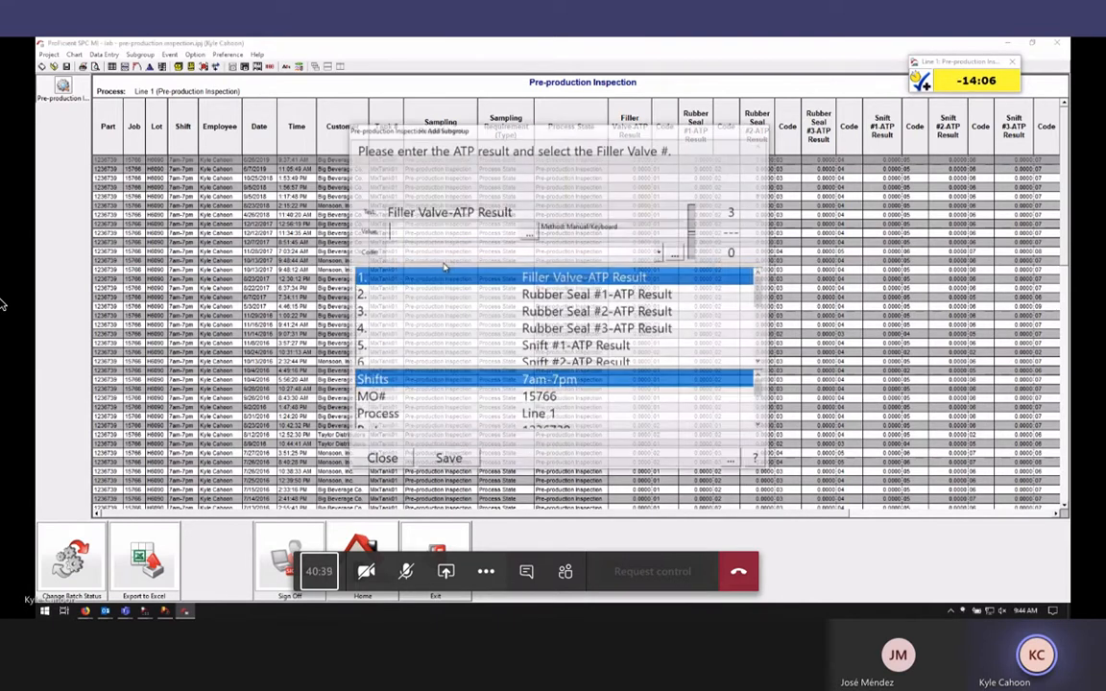
# Enter 0 for the filler valve and Rubber Seal #1–#3 ATP readings, keeping their codes
pyautogui.write('0')
pyautogui.press('Return')
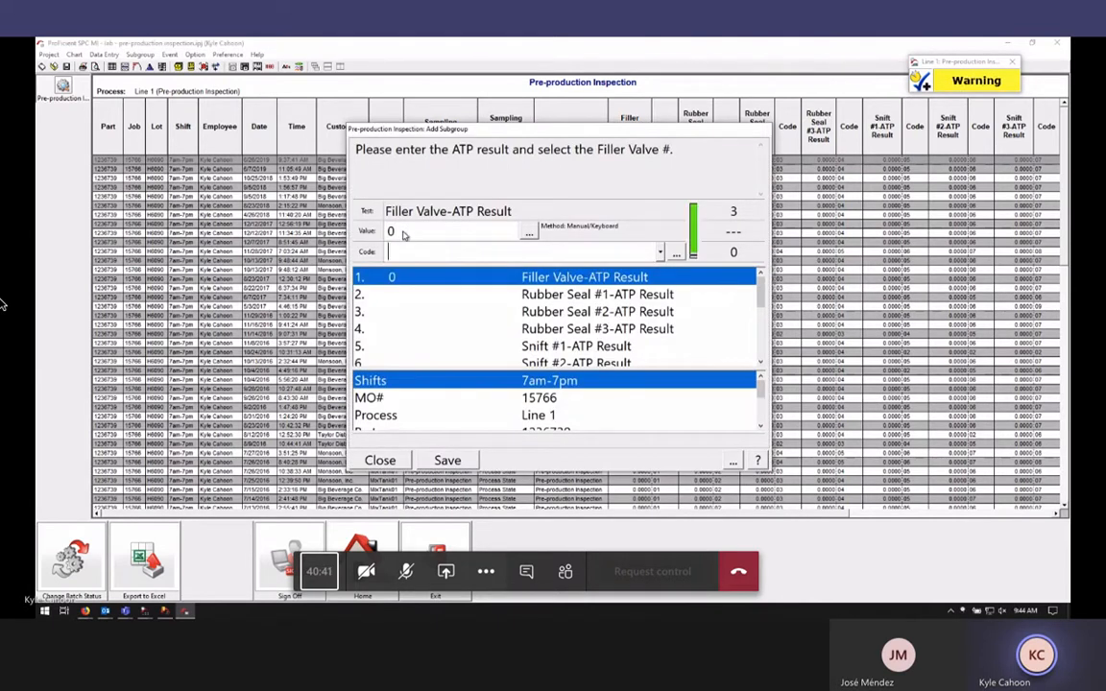
pyautogui.press('Return')
pyautogui.write('0')
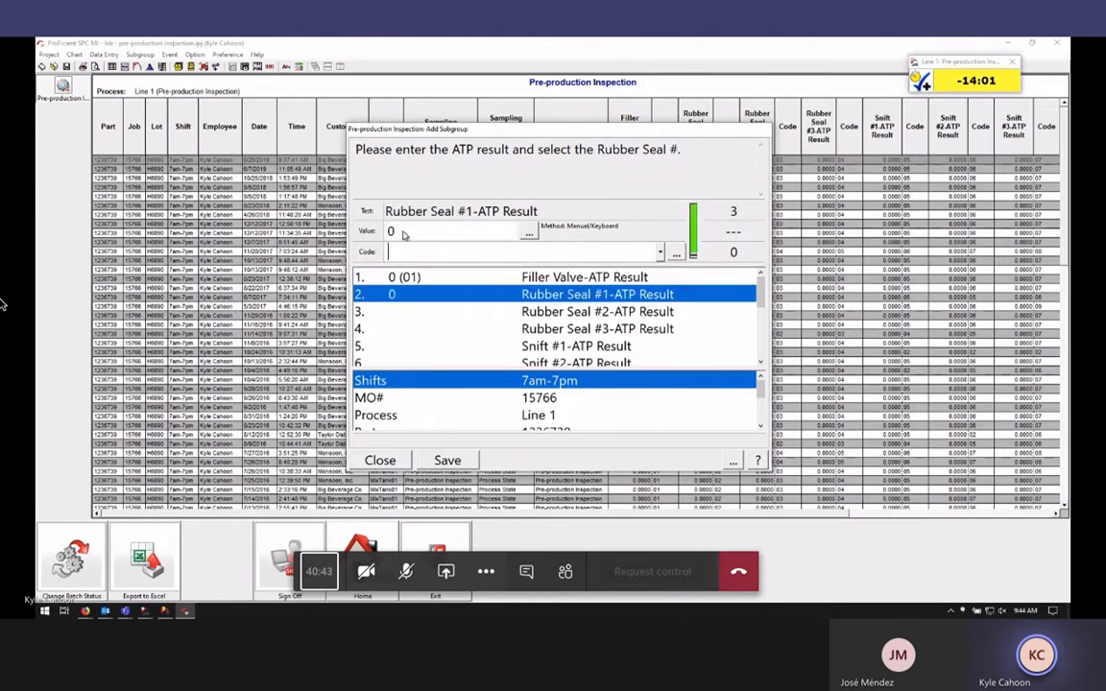
pyautogui.press('Return')
pyautogui.press('Return')
pyautogui.write('0')
pyautogui.press('Return')
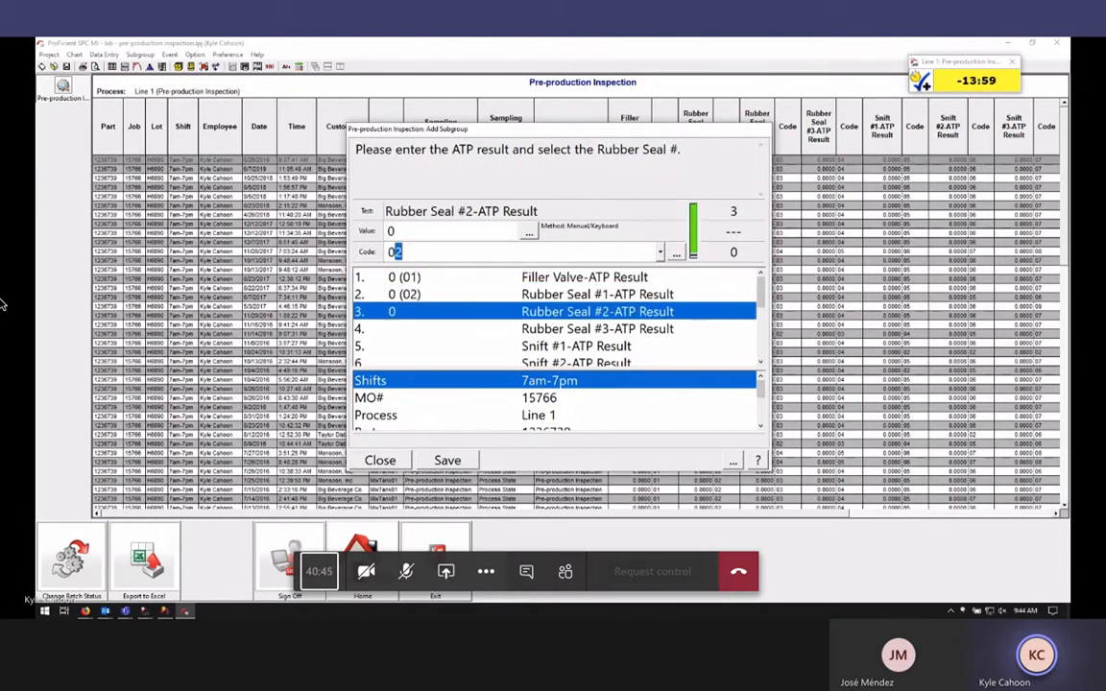
pyautogui.press('Return')
pyautogui.write('0')
pyautogui.press('Return')
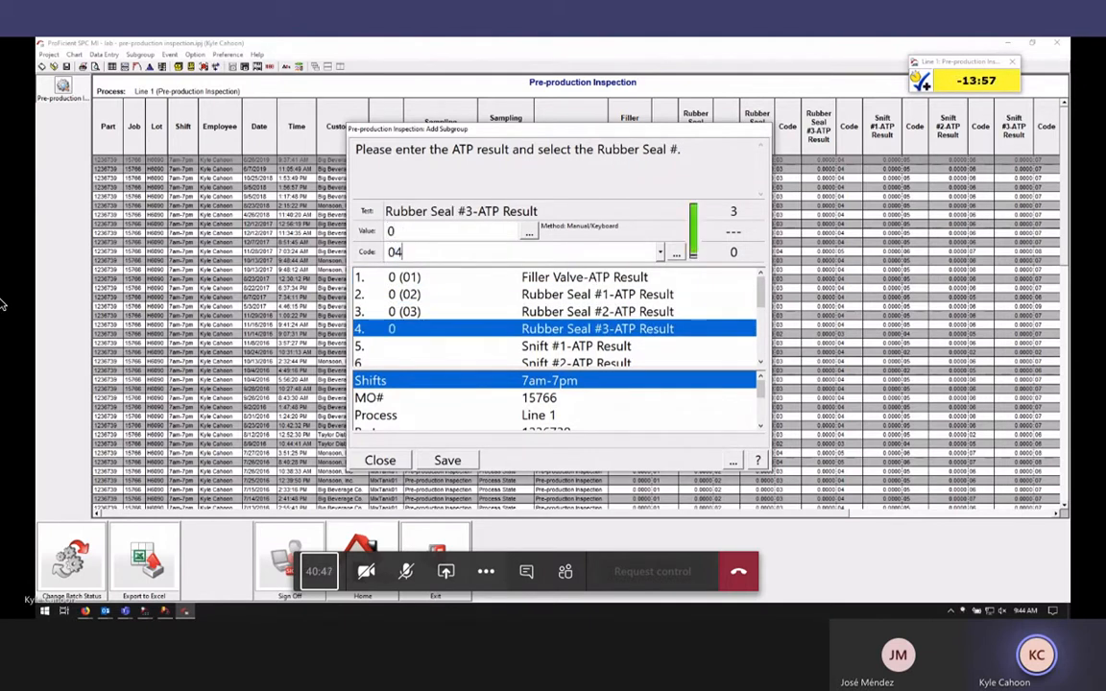
pyautogui.press('Return')
pyautogui.write('0')
# Enter 0 for the Snift readings and Gaser #1–#3 results
pyautogui.press('Return')
pyautogui.press('Return')
pyautogui.write('0')
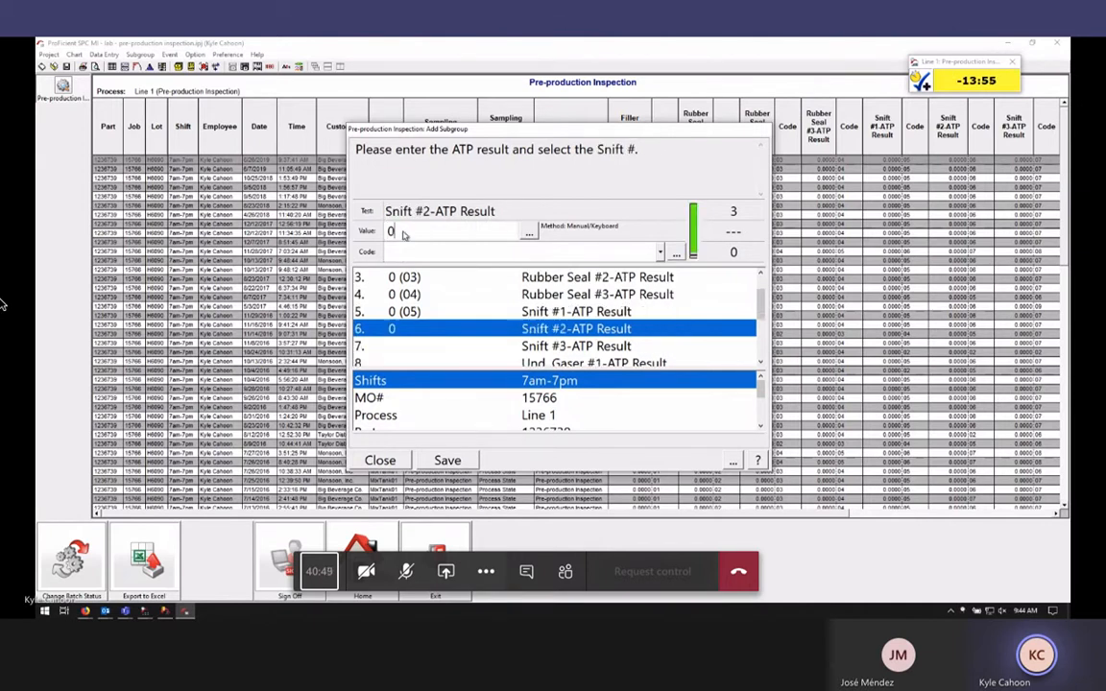
pyautogui.press('Return')
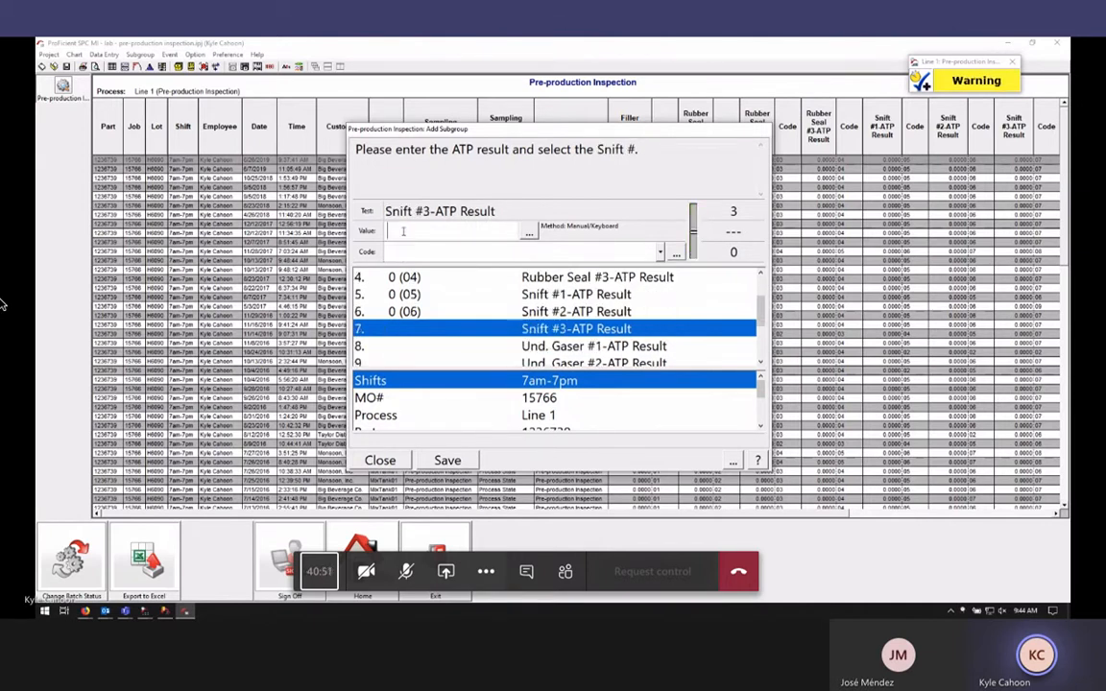
pyautogui.write('0')
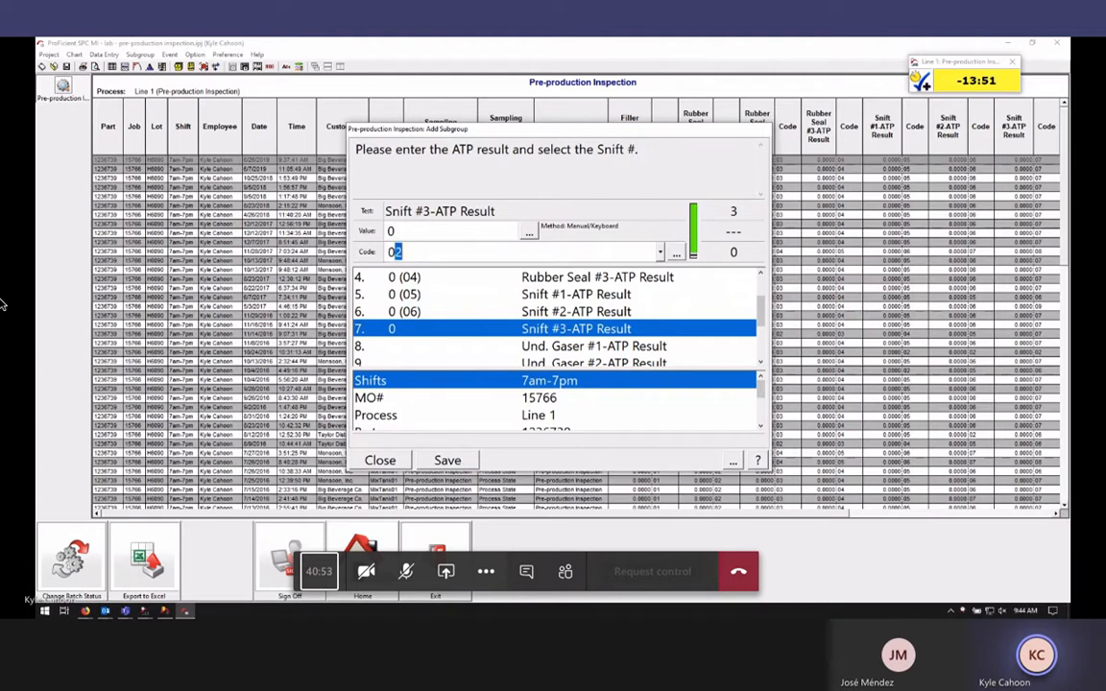
pyautogui.press('Return')
pyautogui.write('0')
pyautogui.press('Return')
pyautogui.write('0')
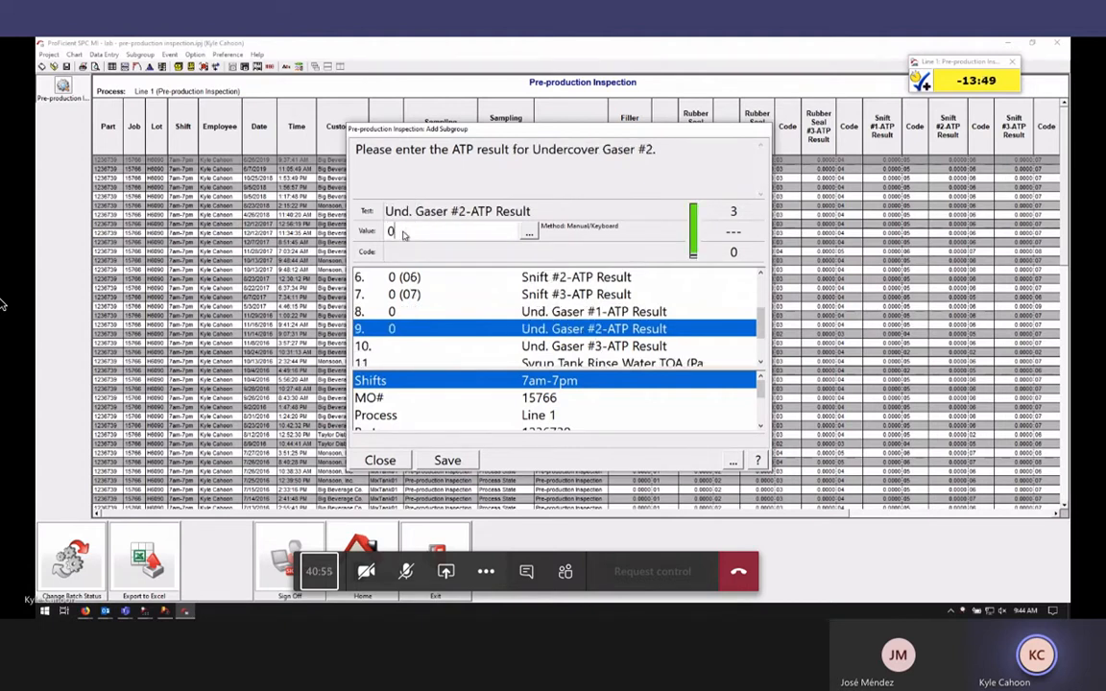
pyautogui.press('Return')
pyautogui.write('0')
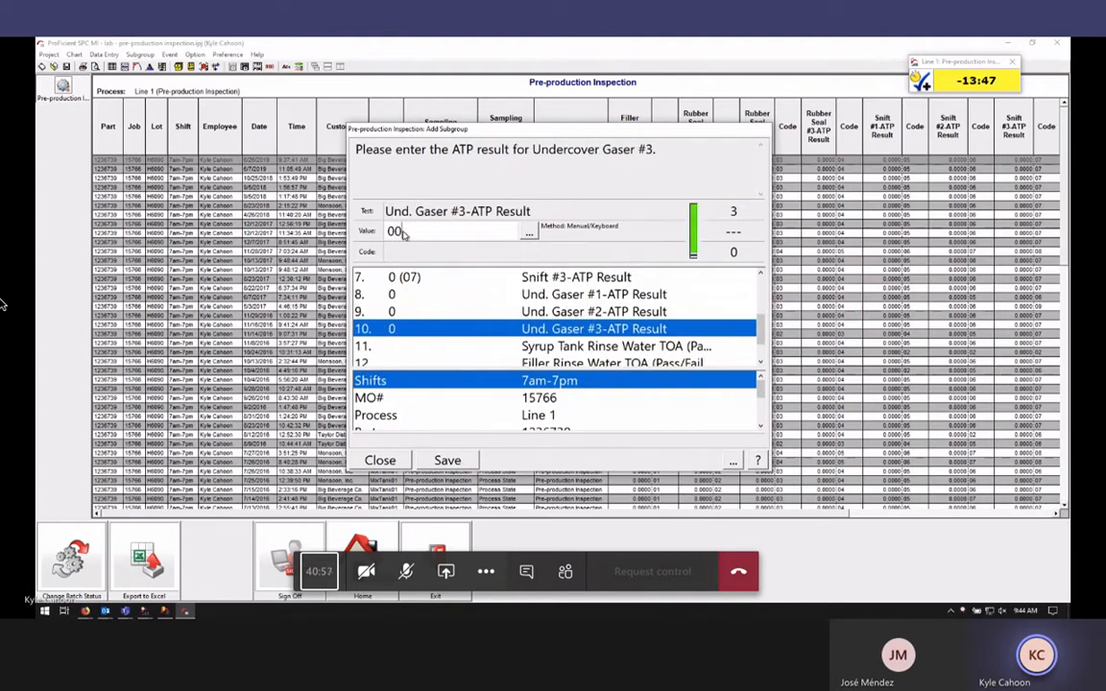
pyautogui.press('Return')
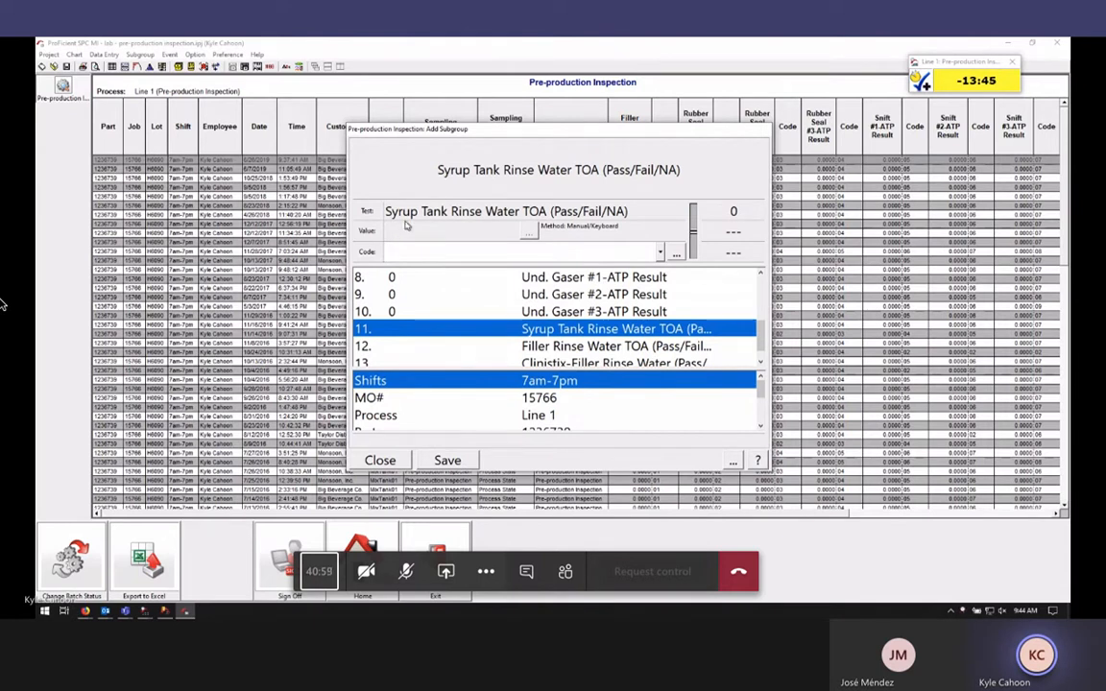
# Mark the three rinse water checks as Pass and save the subgroup
pyautogui.click(659, 252)
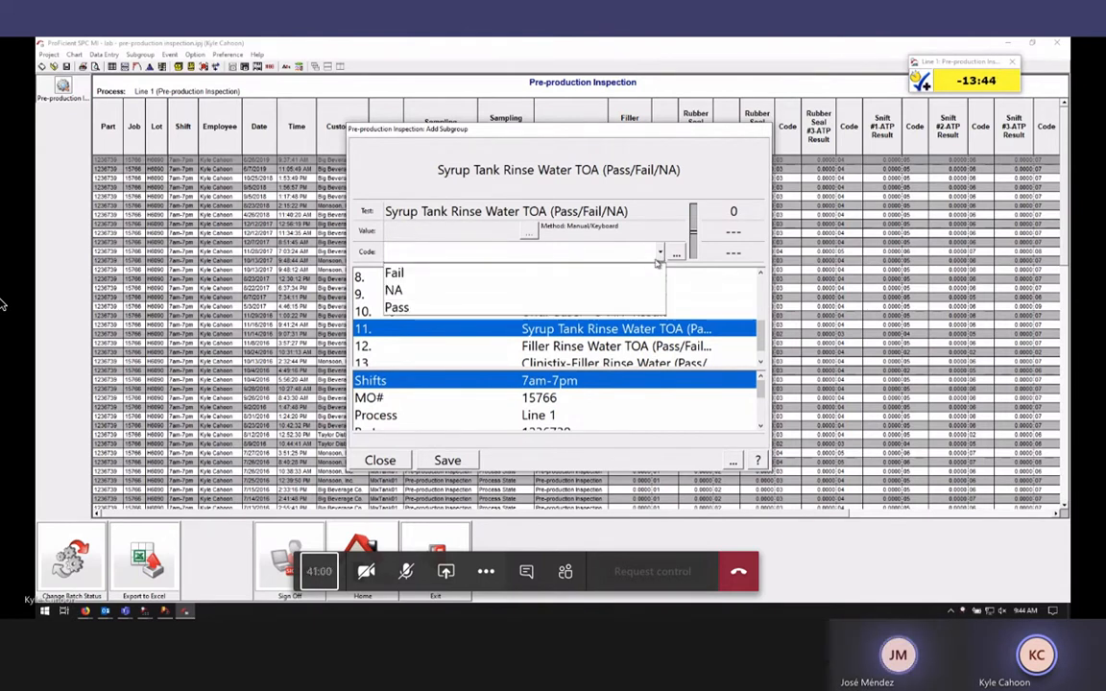
pyautogui.click(631, 306)
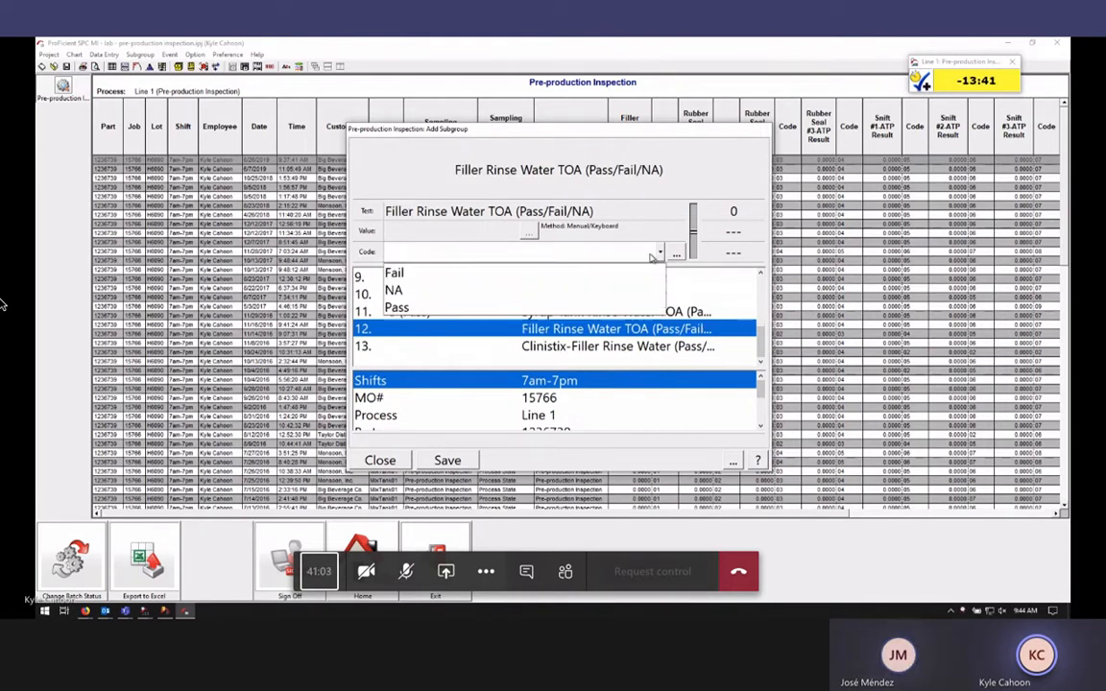
pyautogui.click(631, 306)
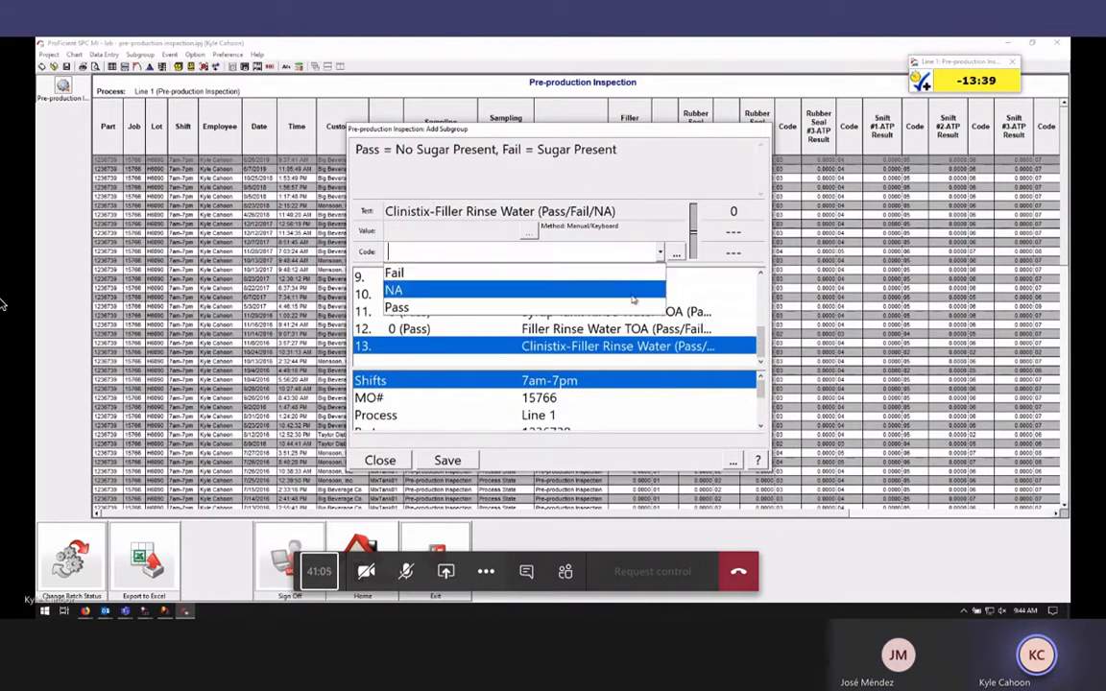
pyautogui.click(639, 306)
pyautogui.moveTo(549, 129); pyautogui.dragTo(557, 118)
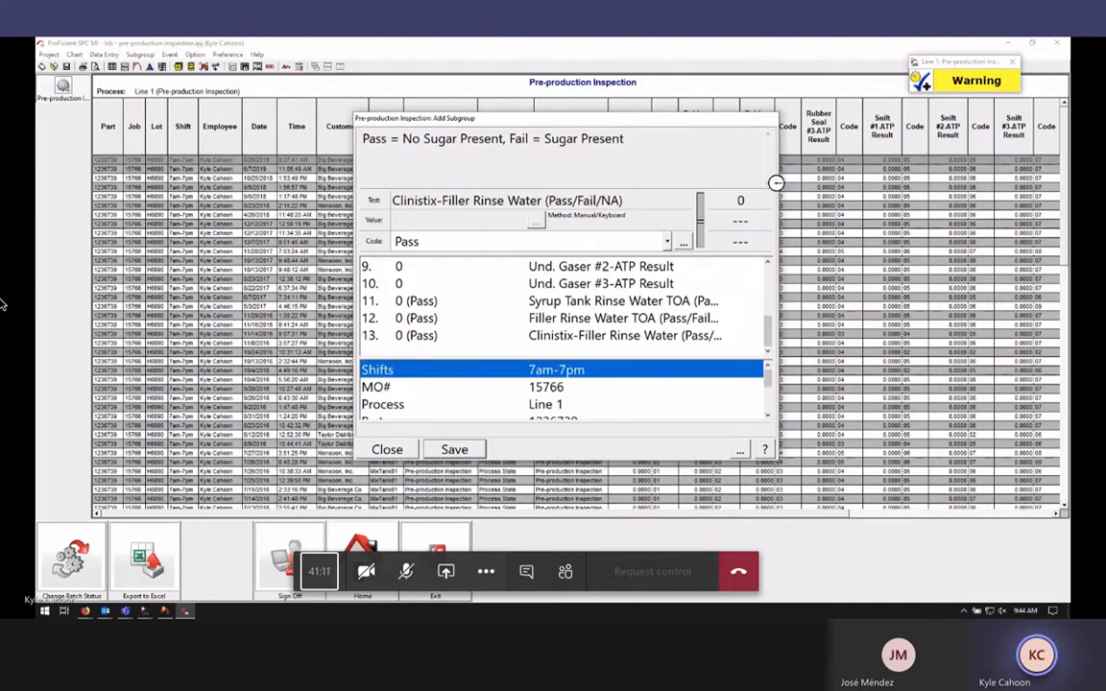
pyautogui.click(454, 451)
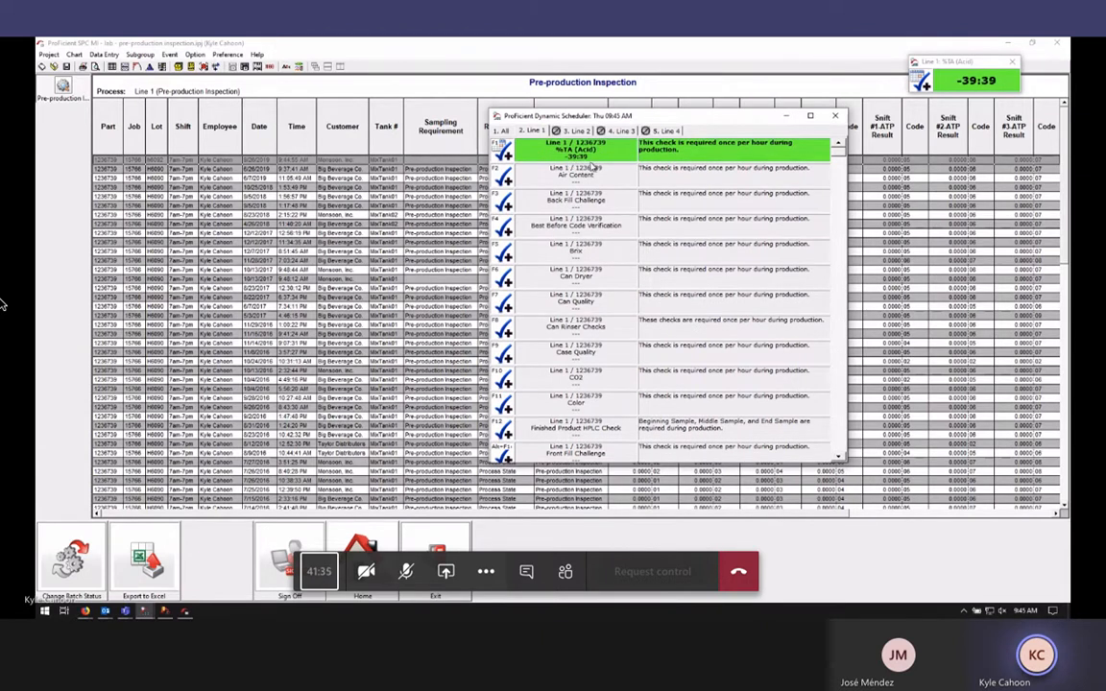
# Close Process State Codes, show the SMPL_REQ table fields, then minimize Database Manager
pyautogui.click(164, 613)
pyautogui.click(904, 85)
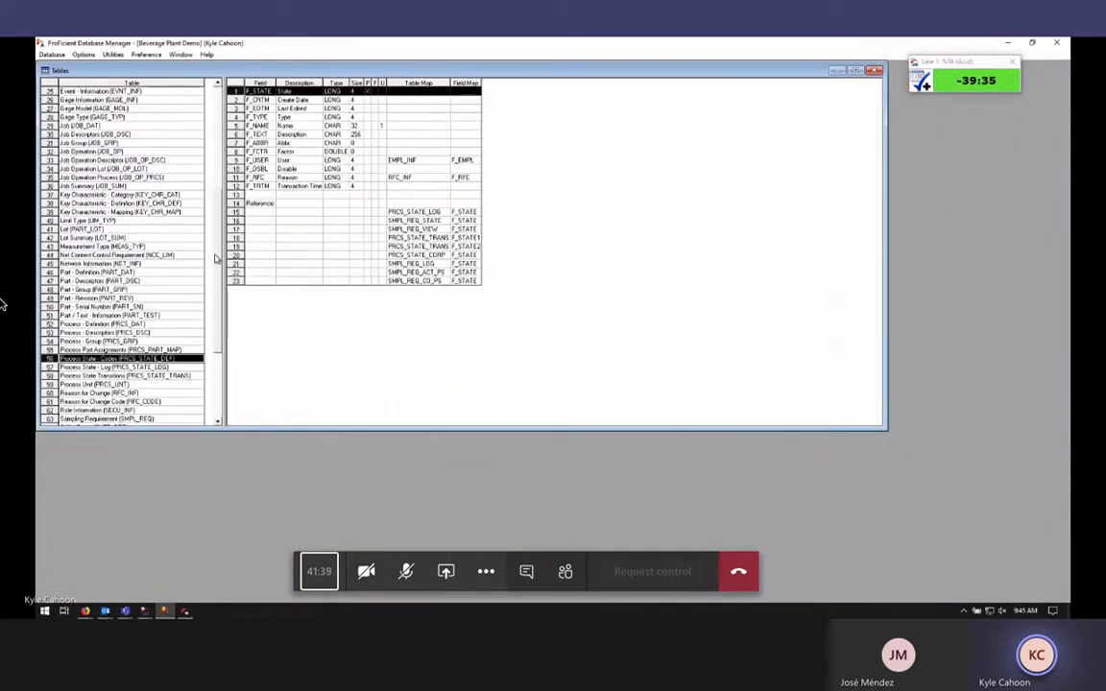
pyautogui.scroll(-5, 197, 370)
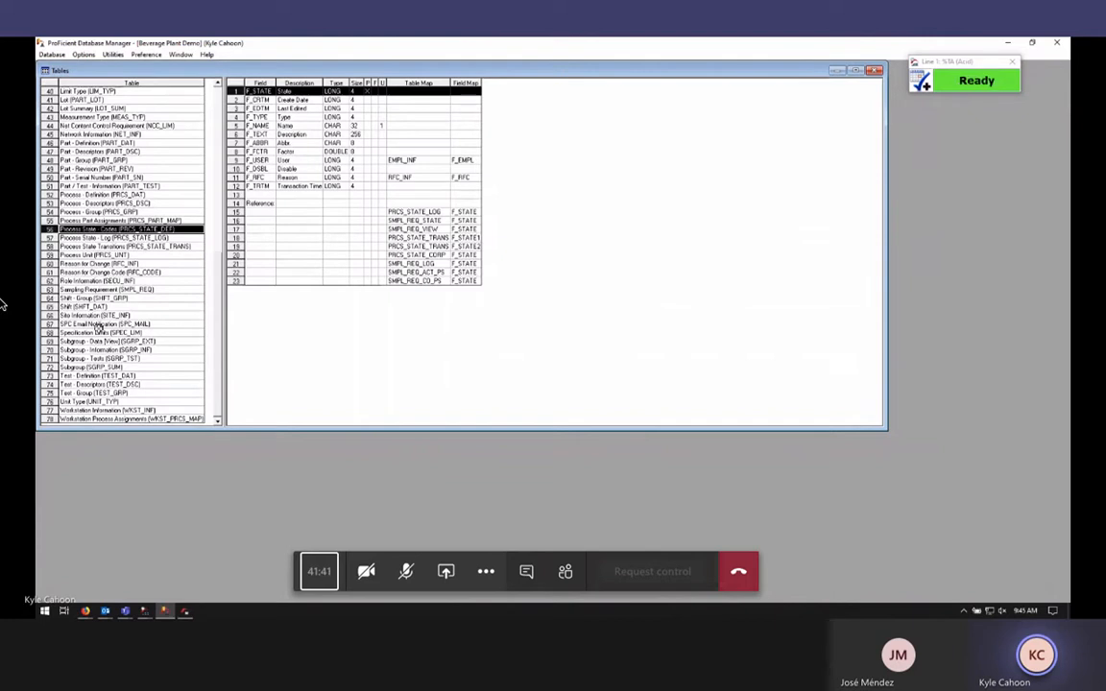
pyautogui.click(118, 288)
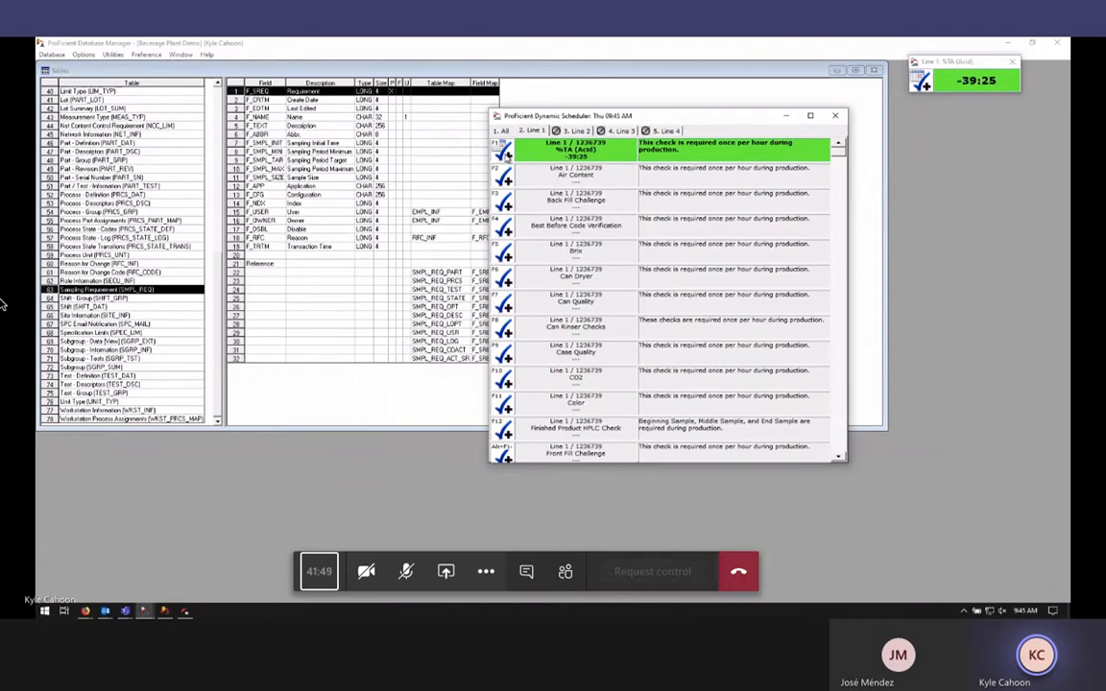
pyautogui.click(1014, 48)
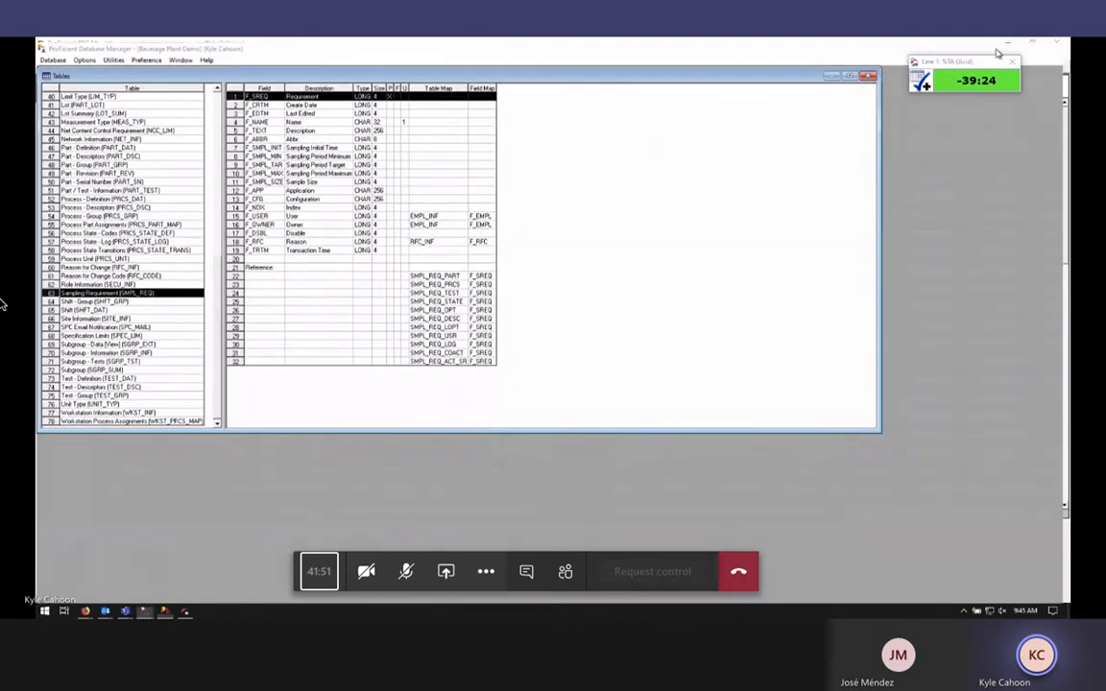
pyautogui.click(1008, 43)
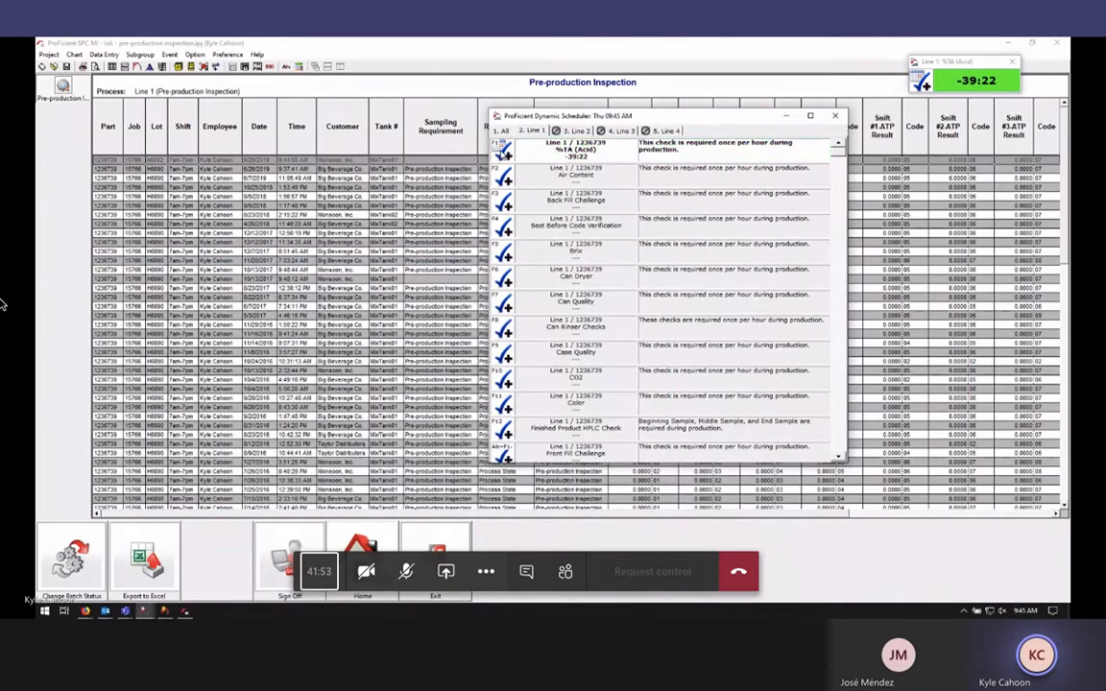
# Save a %TA result of 9.371 for shift 7am-7pm, MO# 15524, lot H6090, Monsoon, Inc., MixTank01
pyautogui.click(502, 153)
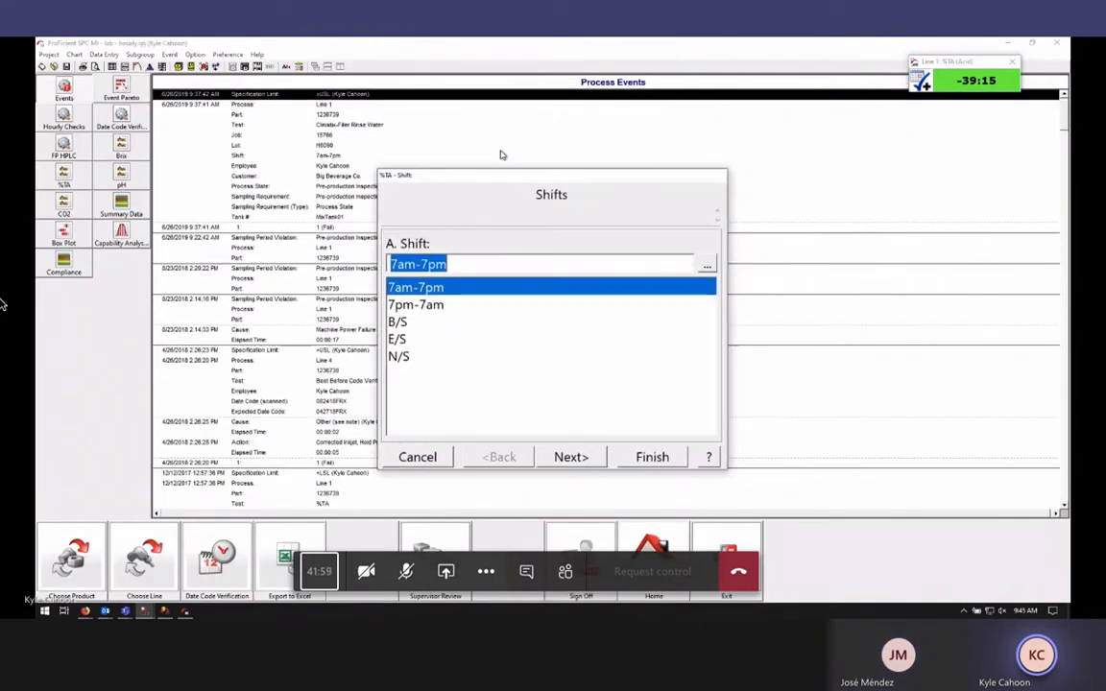
pyautogui.click(570, 456)
pyautogui.click(570, 456)
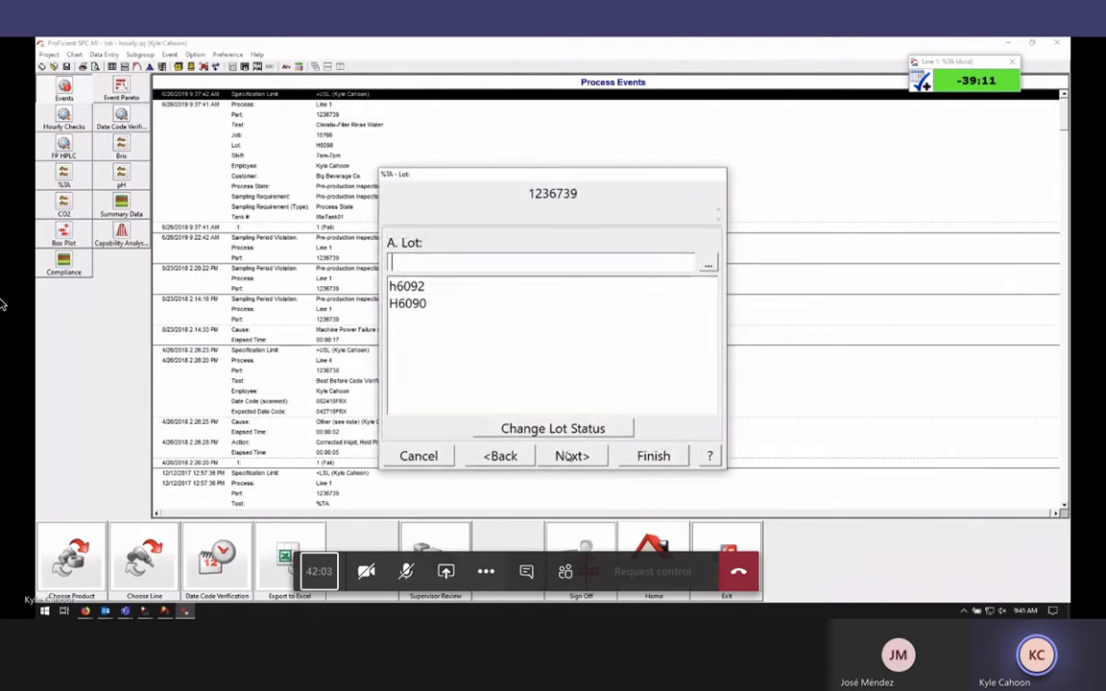
pyautogui.doubleClick(456, 311)
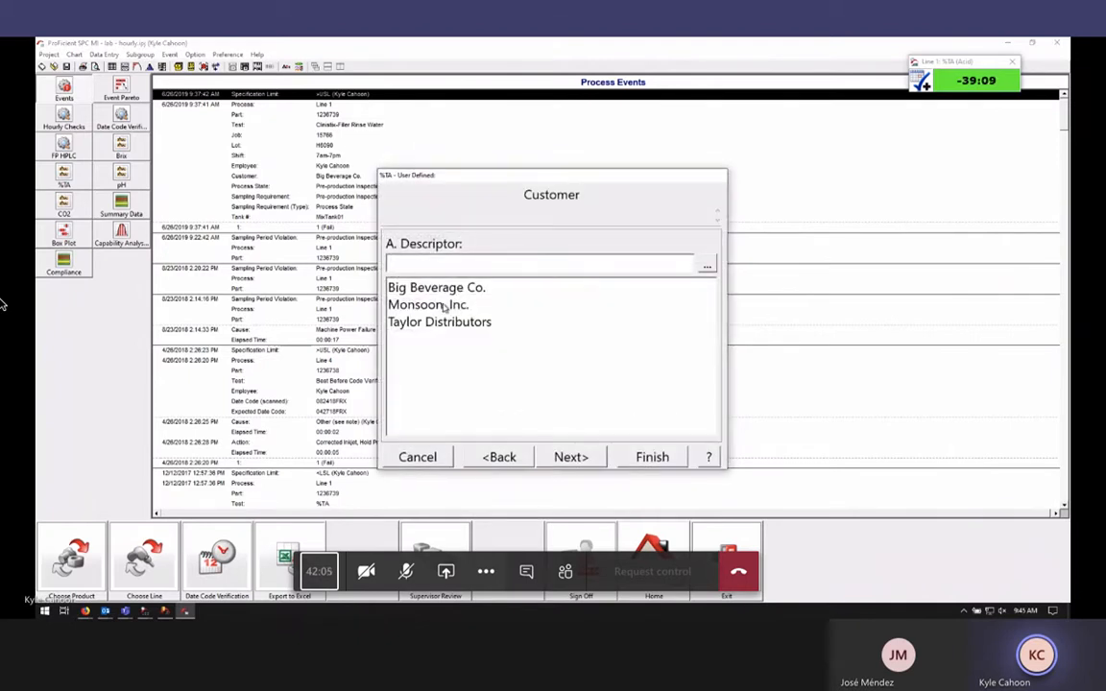
pyautogui.doubleClick(444, 309)
pyautogui.doubleClick(446, 288)
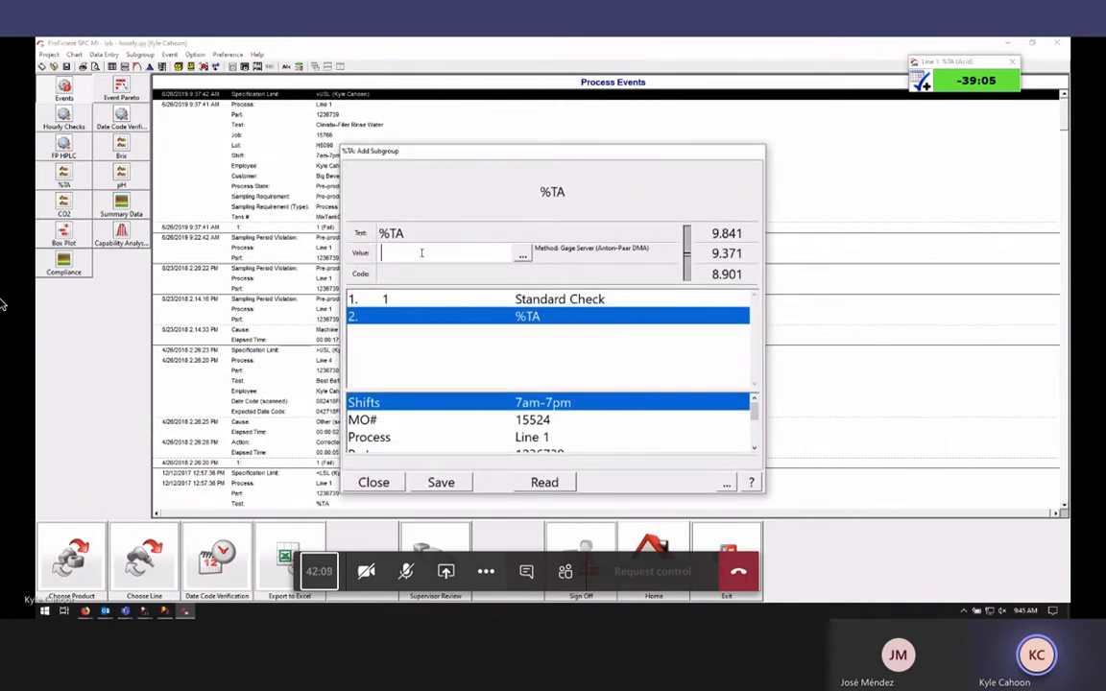
pyautogui.write('9.371')
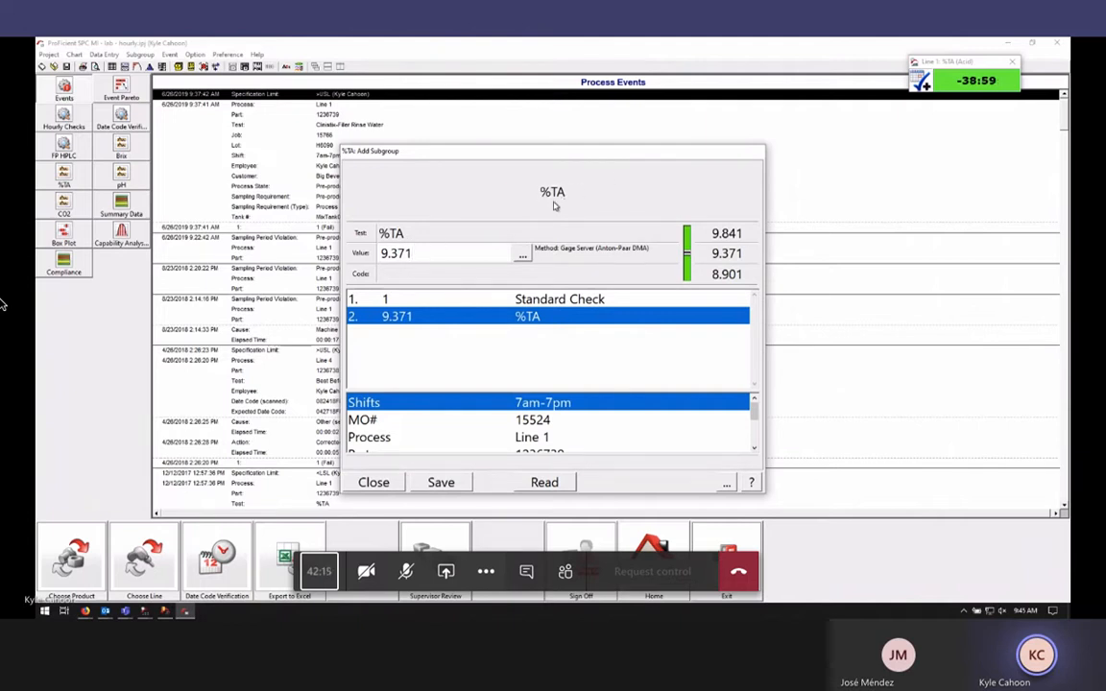
pyautogui.moveTo(552, 204); pyautogui.dragTo(561, 152)
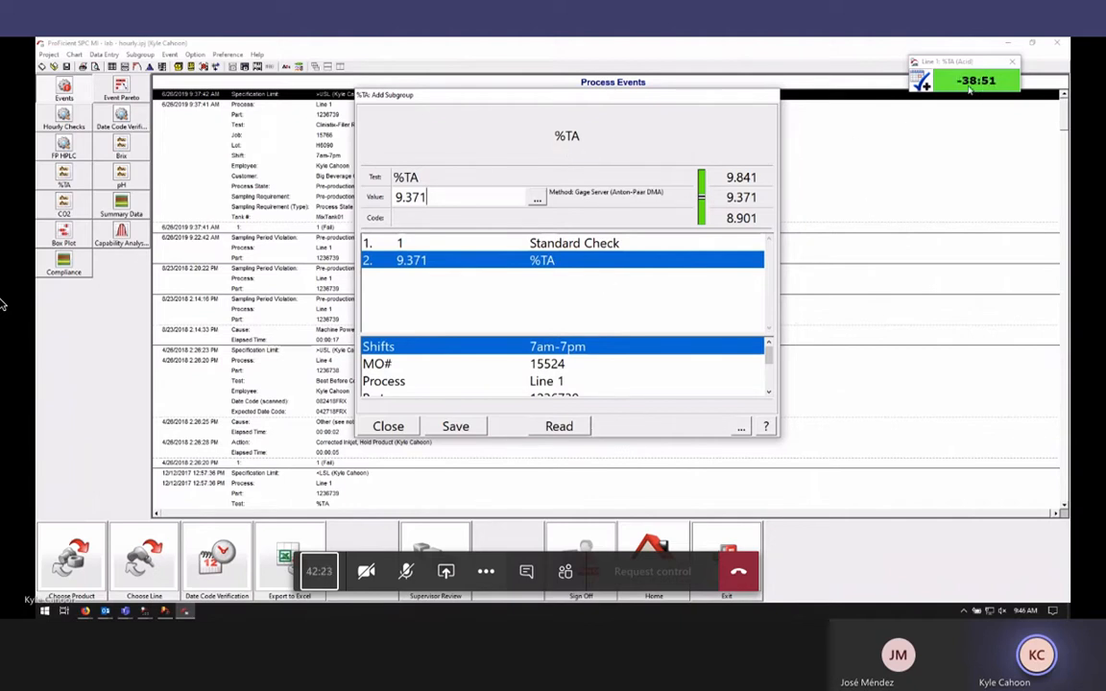
pyautogui.click(440, 427)
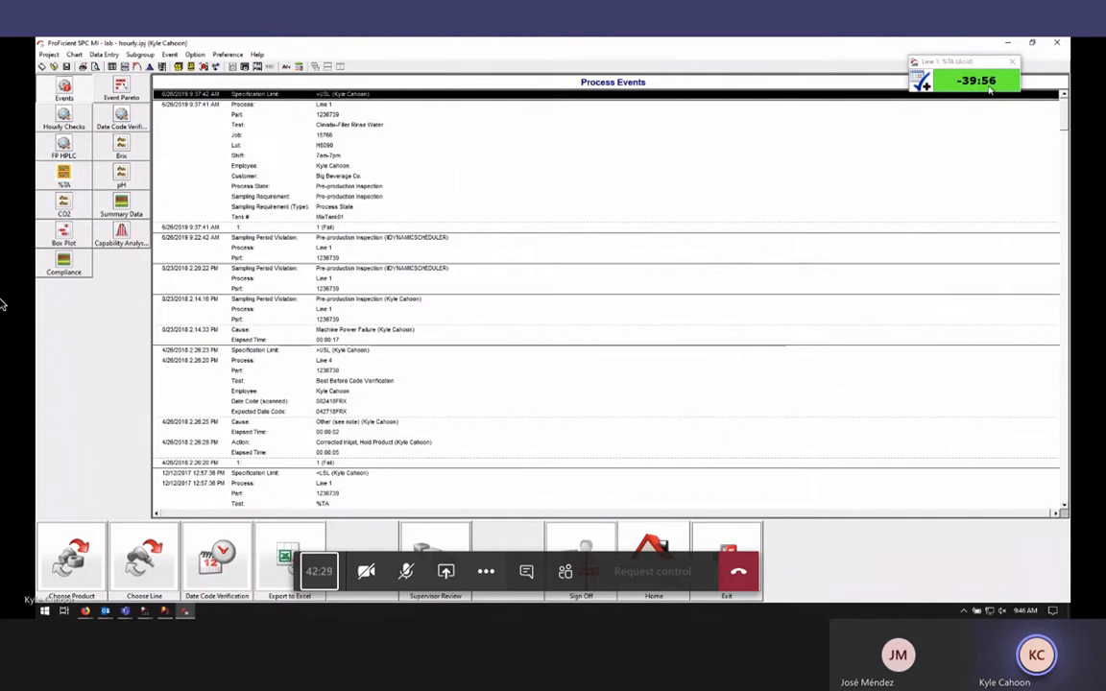
# Open and close the scheduler's list of due checks
pyautogui.click(980, 69)
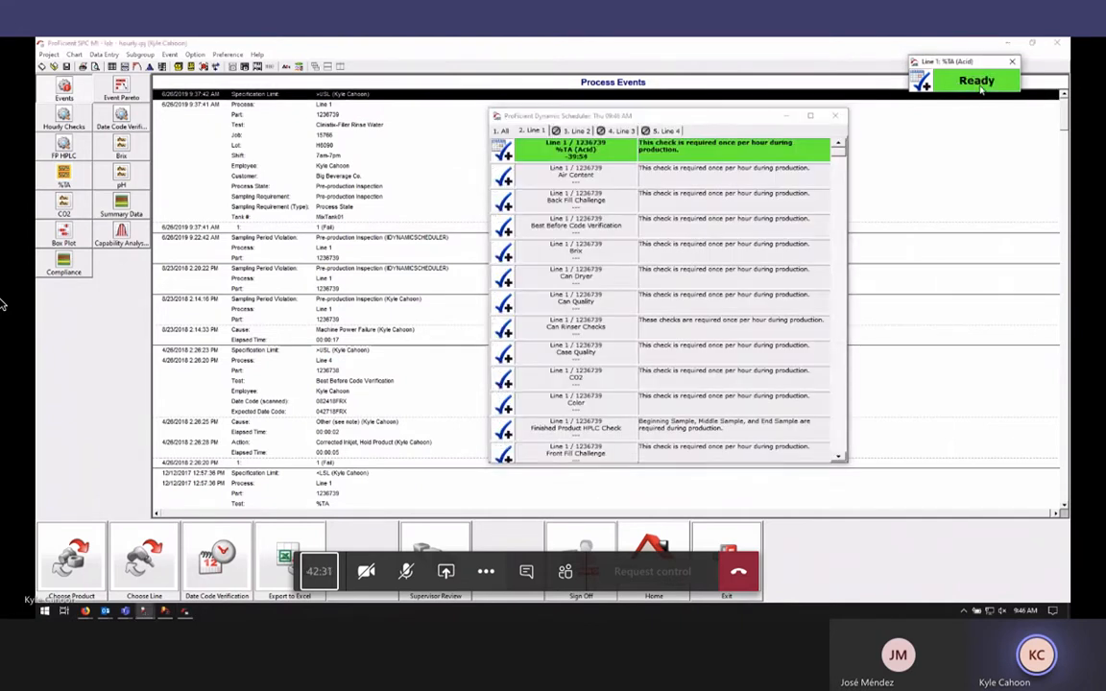
pyautogui.click(844, 116)
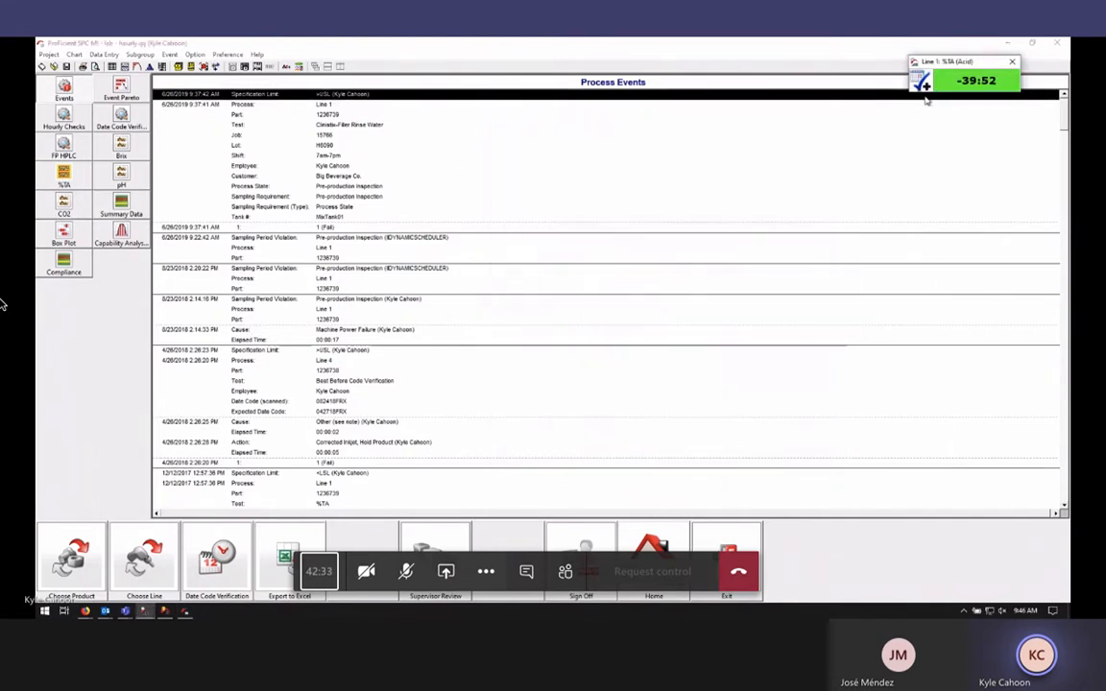
pyautogui.moveTo(970, 65); pyautogui.dragTo(970, 63)
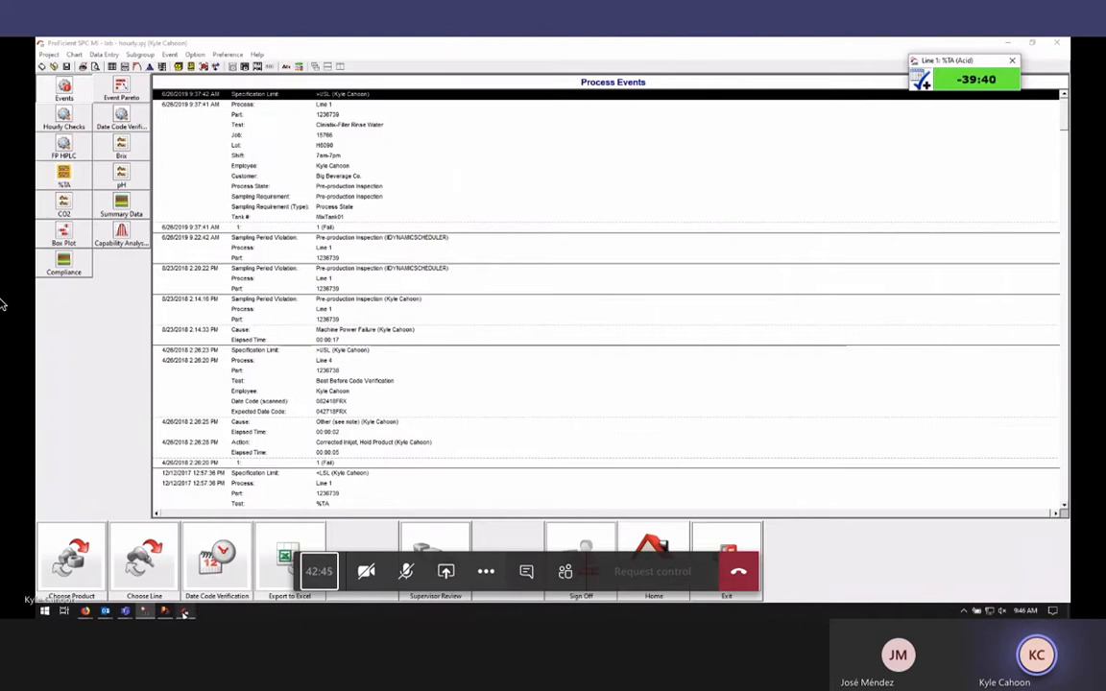
# Open the %TA (Acid) sampling requirement and review its 40-minute target and 100-minute maximum
pyautogui.click(165, 613)
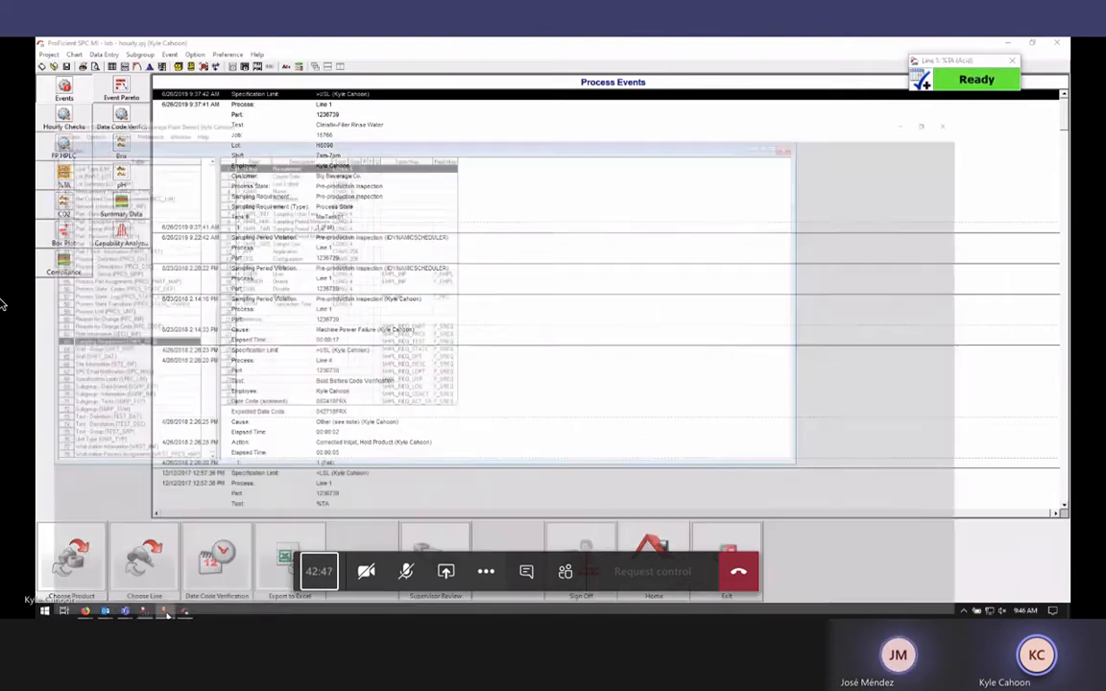
pyautogui.doubleClick(118, 289)
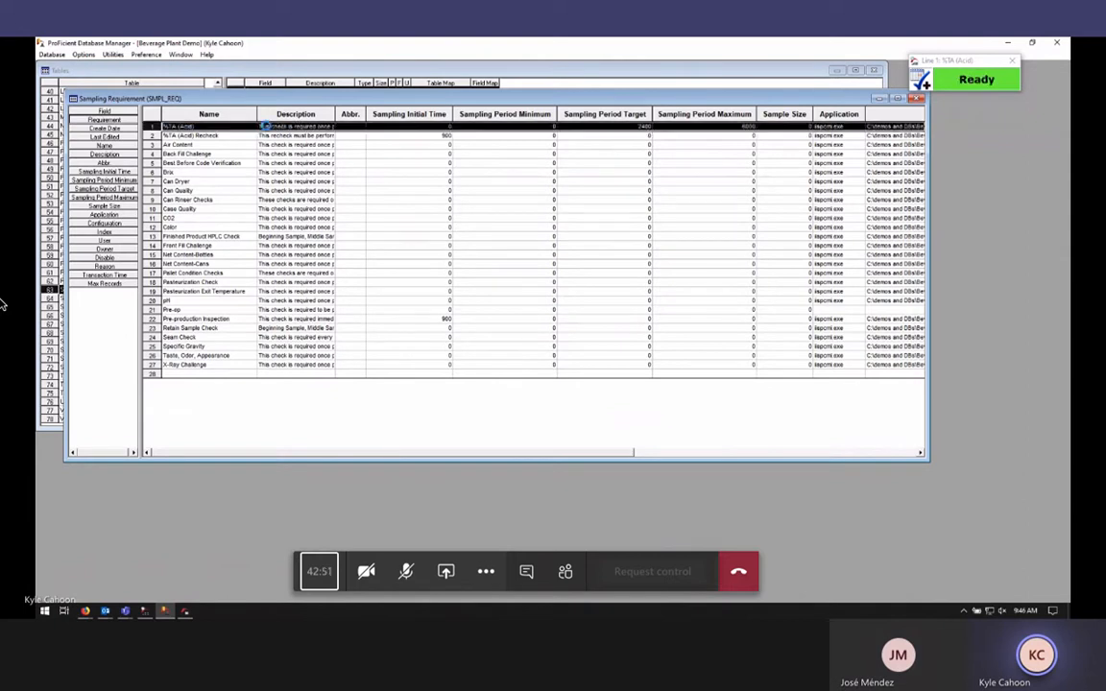
pyautogui.doubleClick(266, 126)
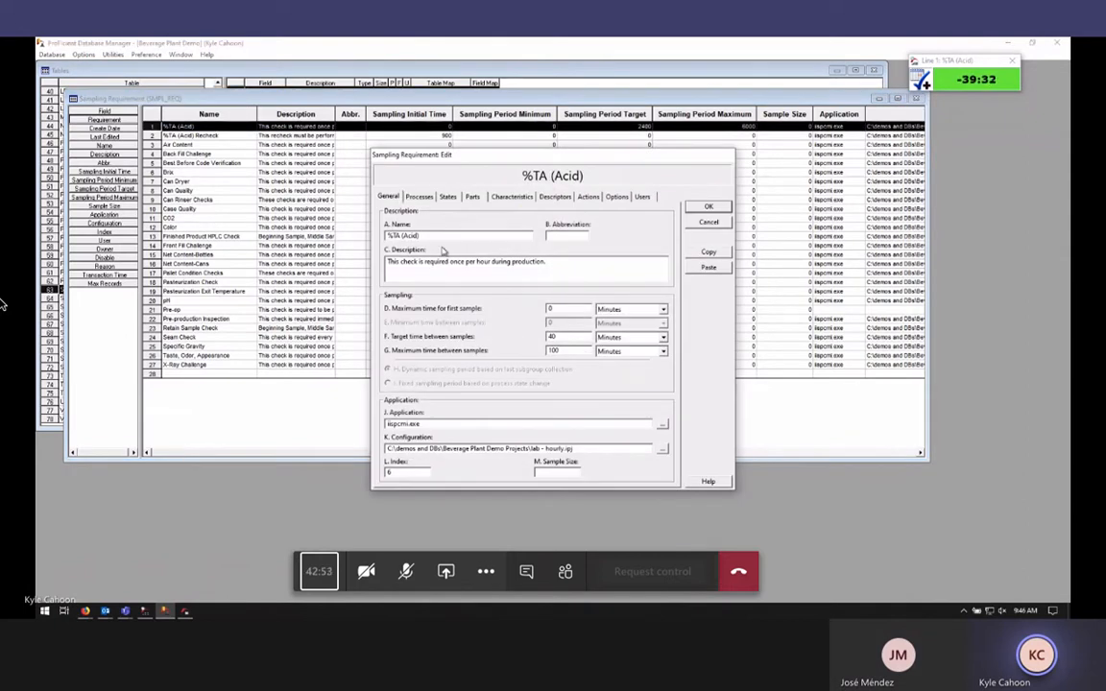
pyautogui.doubleClick(552, 337)
pyautogui.click(567, 351)
pyautogui.doubleClick(557, 352)
pyautogui.moveTo(575, 448); pyautogui.dragTo(381, 472)
# Choose 06. %TA as the data entry configuration to modify, then return to the requirement editor
pyautogui.click(184, 612)
pyautogui.click(114, 58)
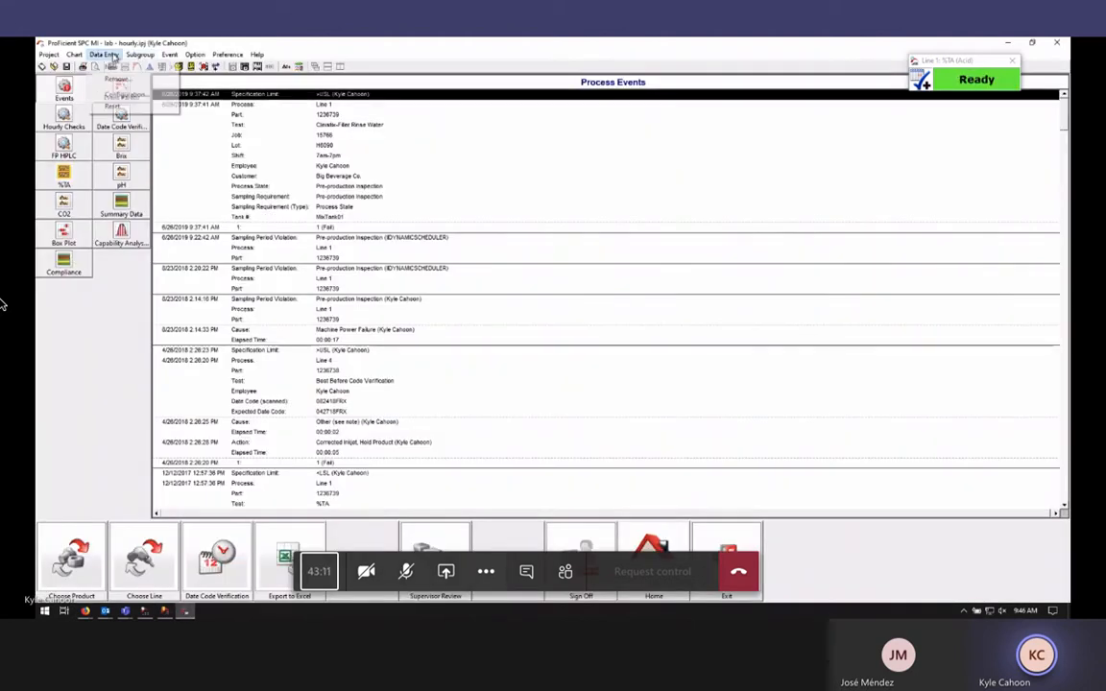
pyautogui.click(120, 92)
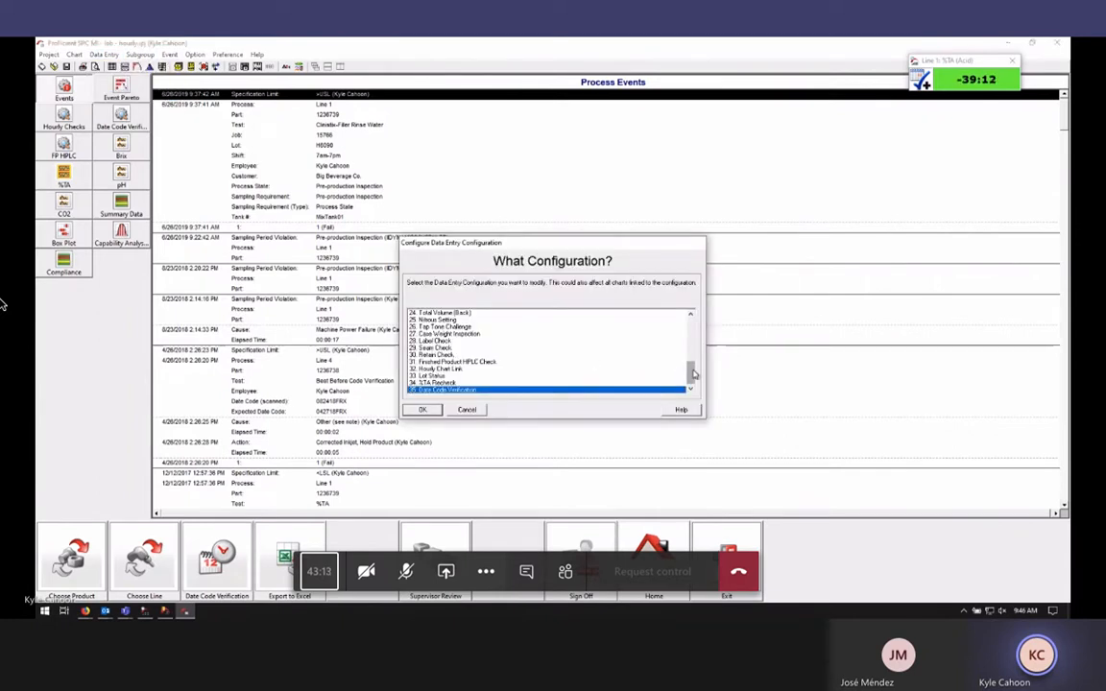
pyautogui.scroll(8, 694, 375)
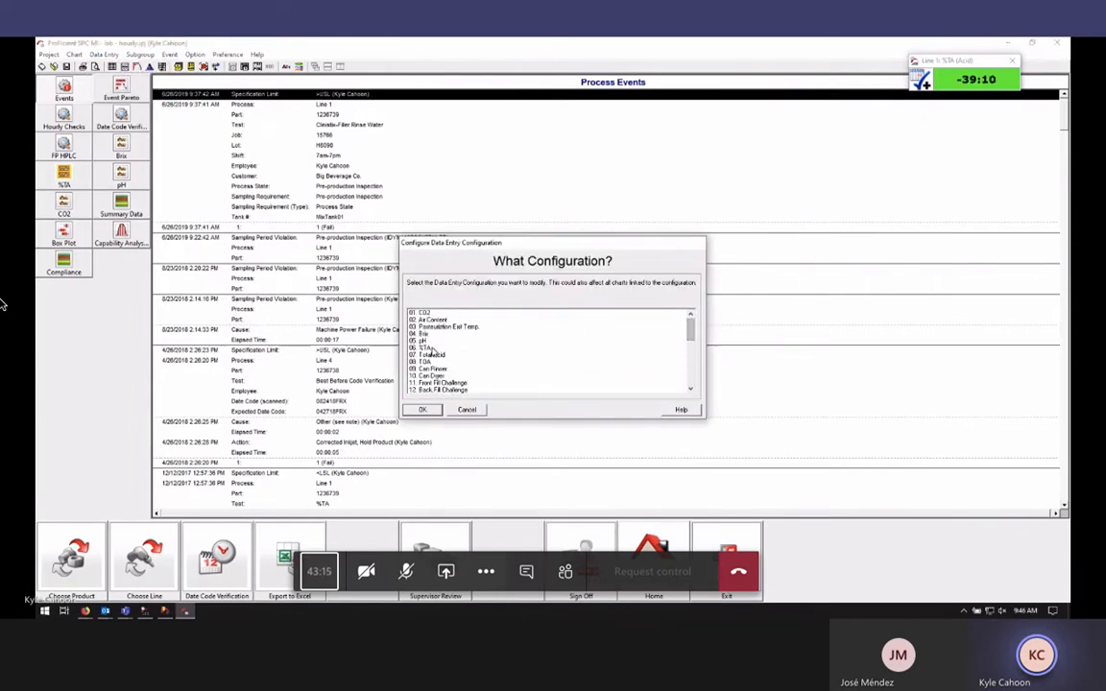
pyautogui.click(429, 349)
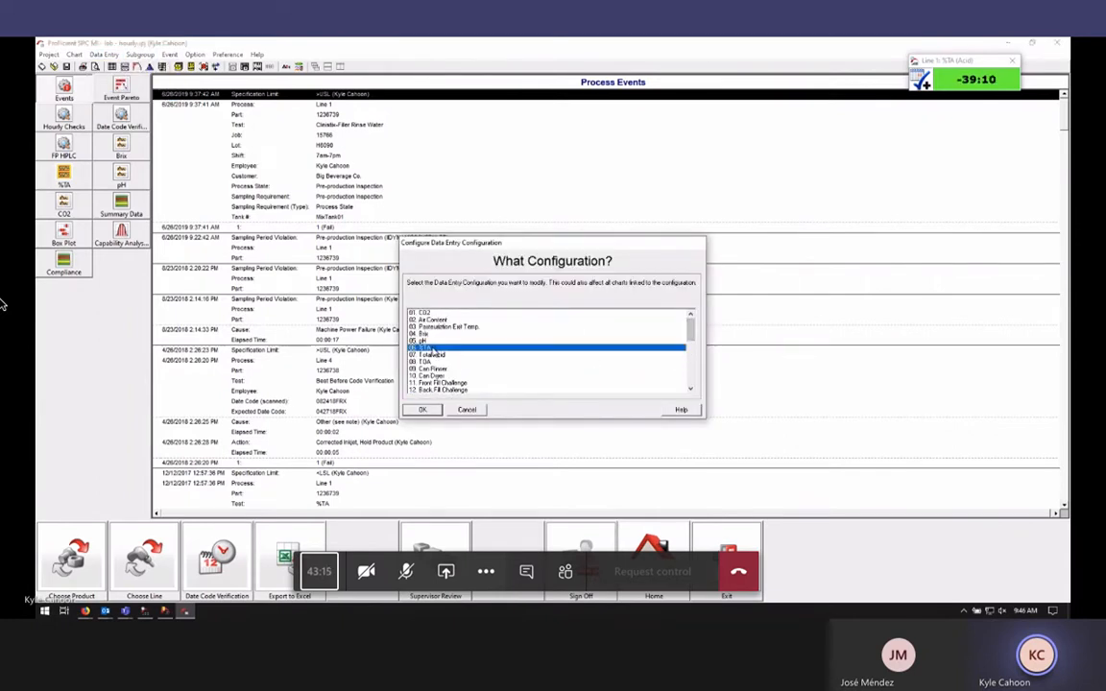
pyautogui.click(166, 612)
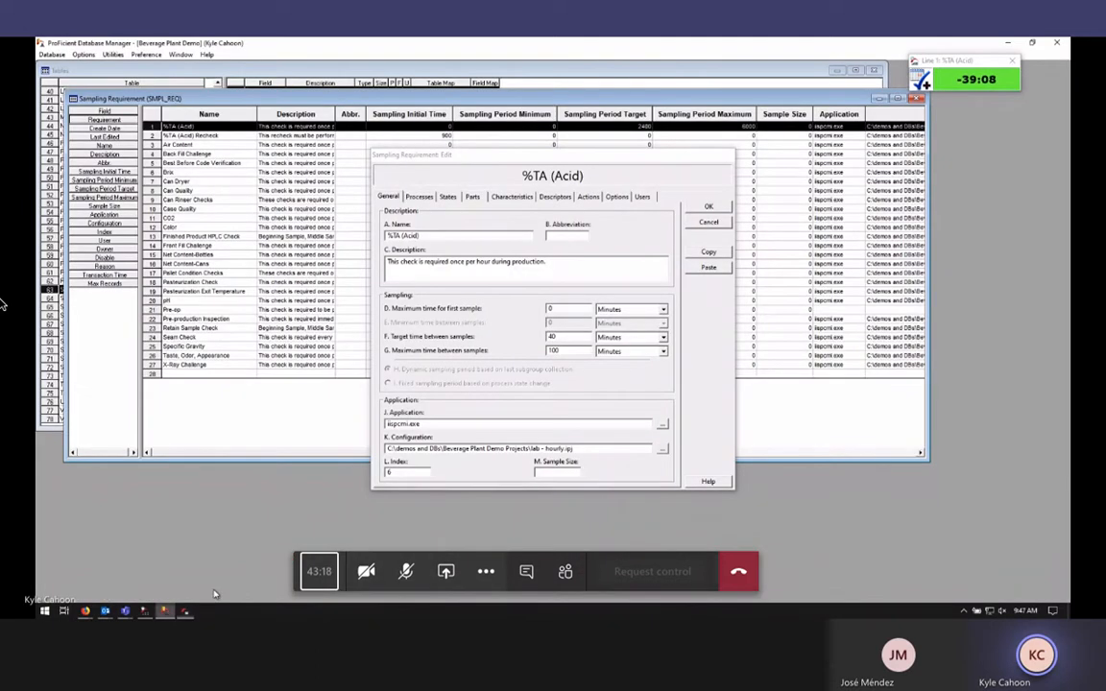
# Cancel the %TA (Acid) sampling requirement edit without saving changes
pyautogui.click(413, 473)
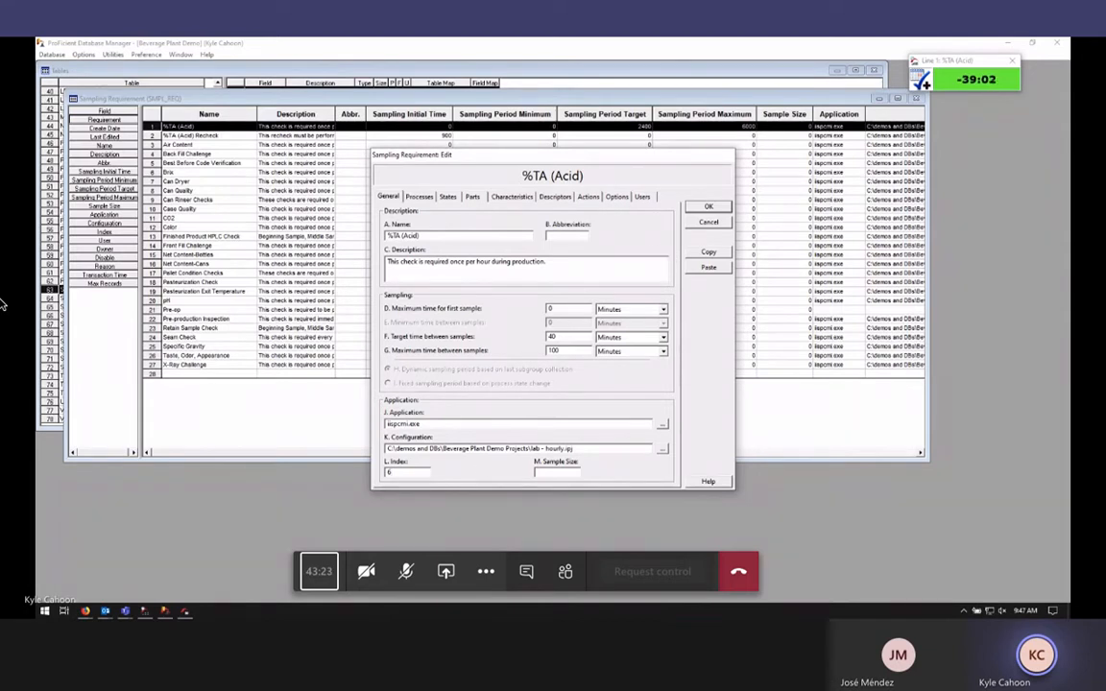
pyautogui.click(936, 75)
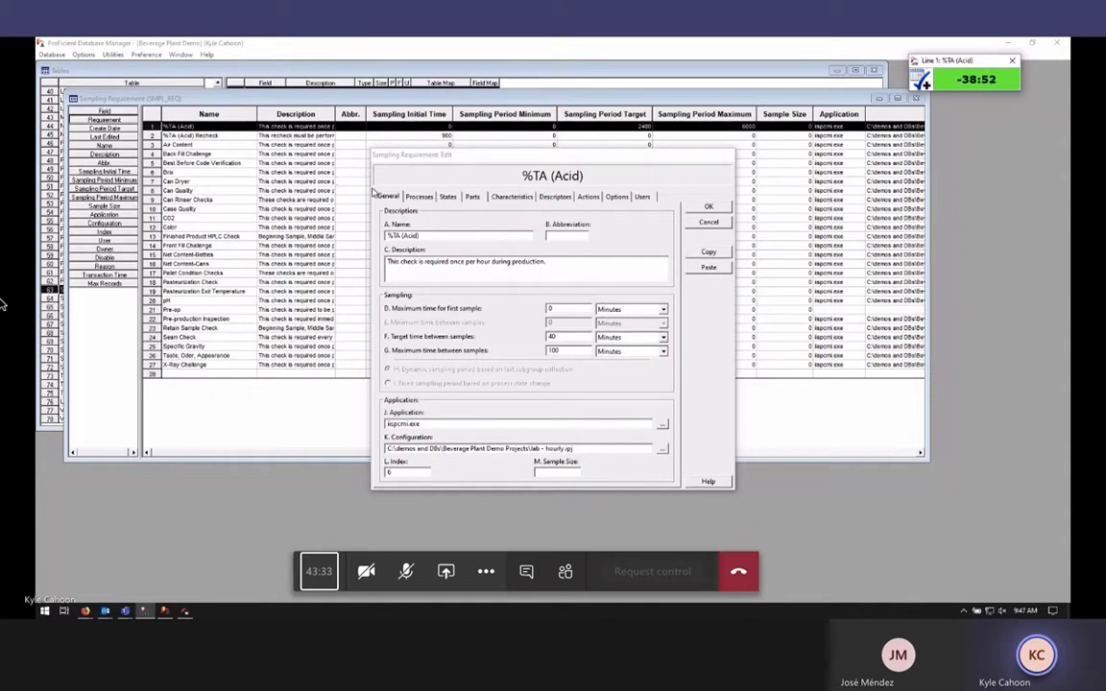
pyautogui.click(709, 223)
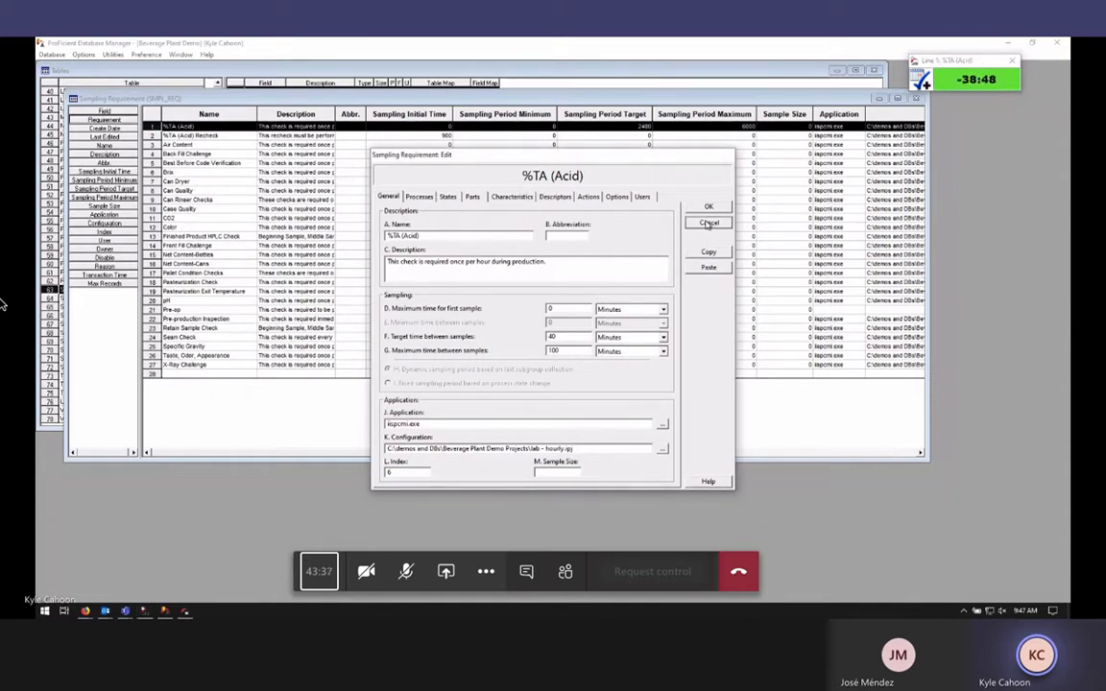
pyautogui.click(709, 223)
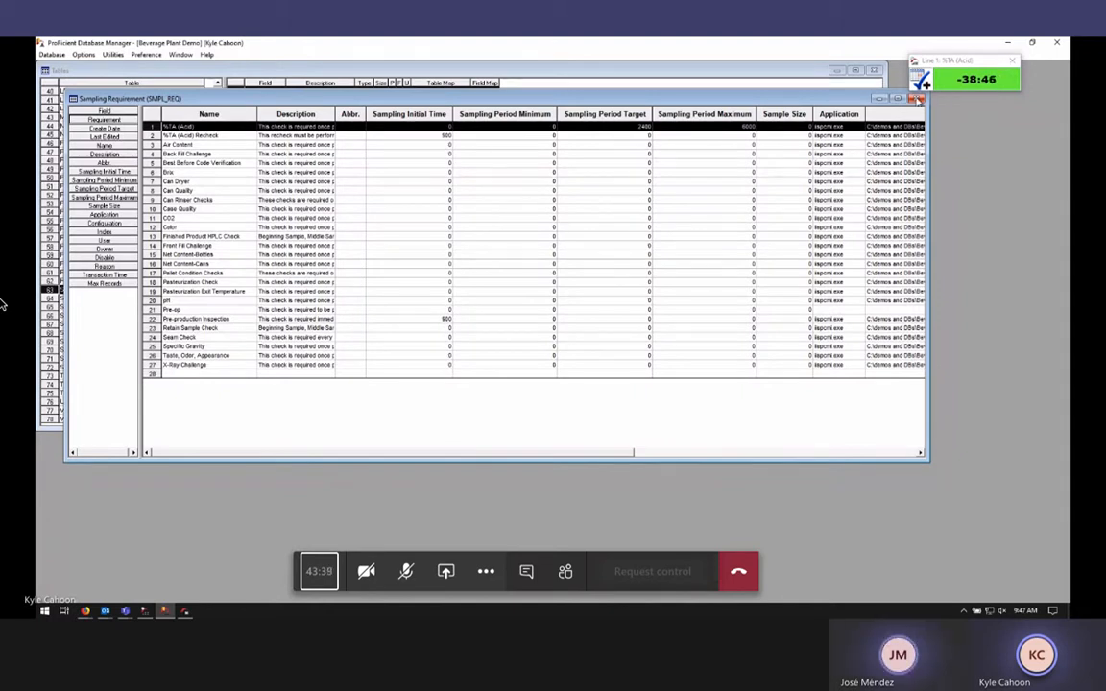
# Close the Sampling Requirement table, minimize Database Manager, and show the tutorial PDF in Firefox
pyautogui.click(917, 99)
pyautogui.click(855, 71)
pyautogui.click(1007, 44)
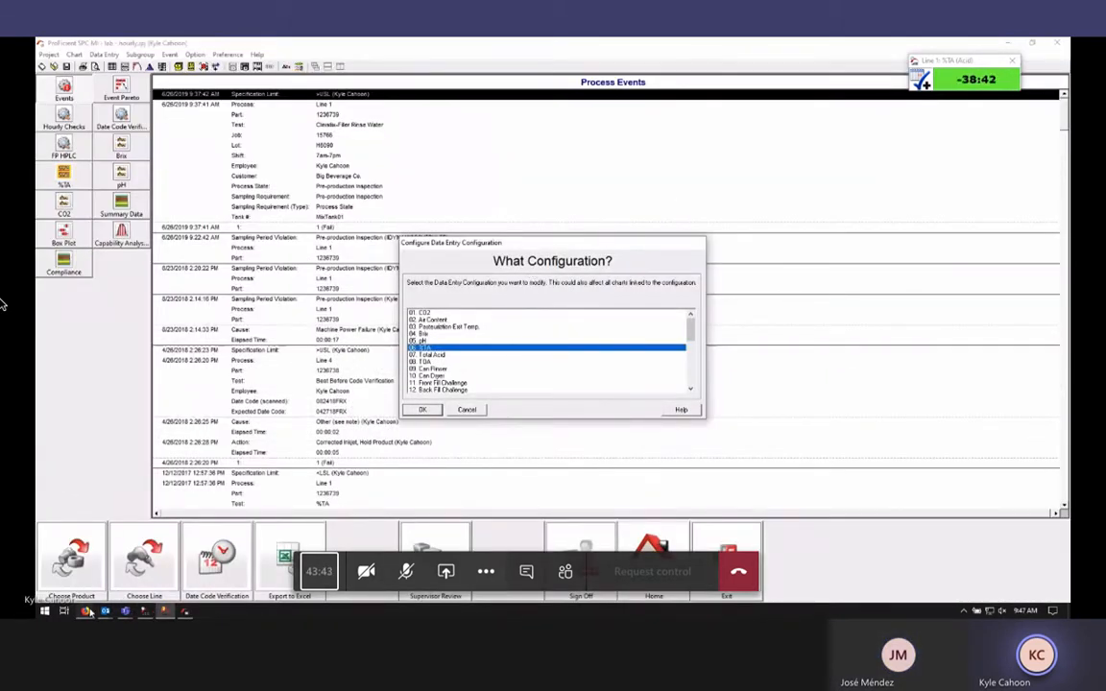
pyautogui.moveTo(87, 611)
pyautogui.click(190, 569)
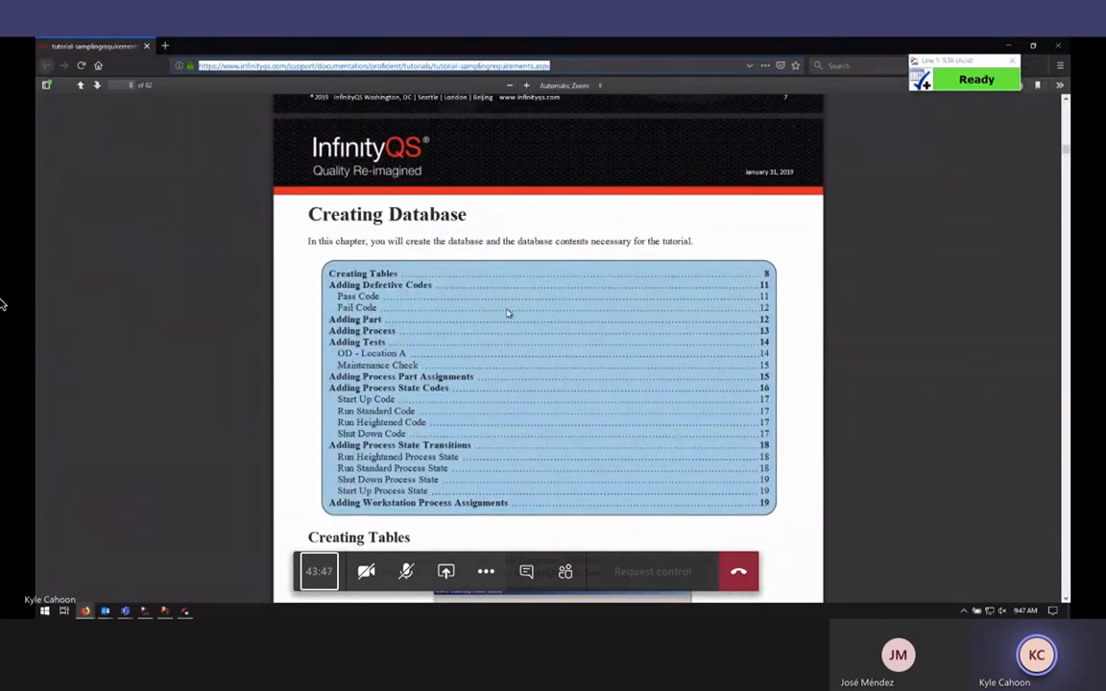
# Open the Documents folder from Start and move its window off the shared monitor
pyautogui.click(45, 610)
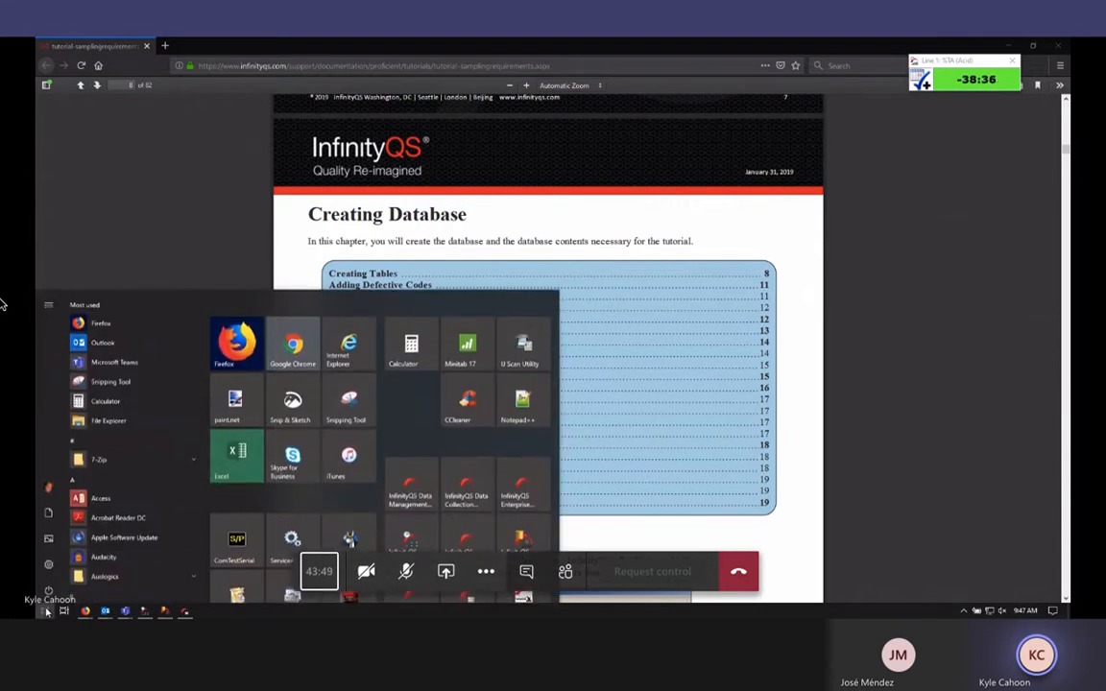
pyautogui.click(49, 514)
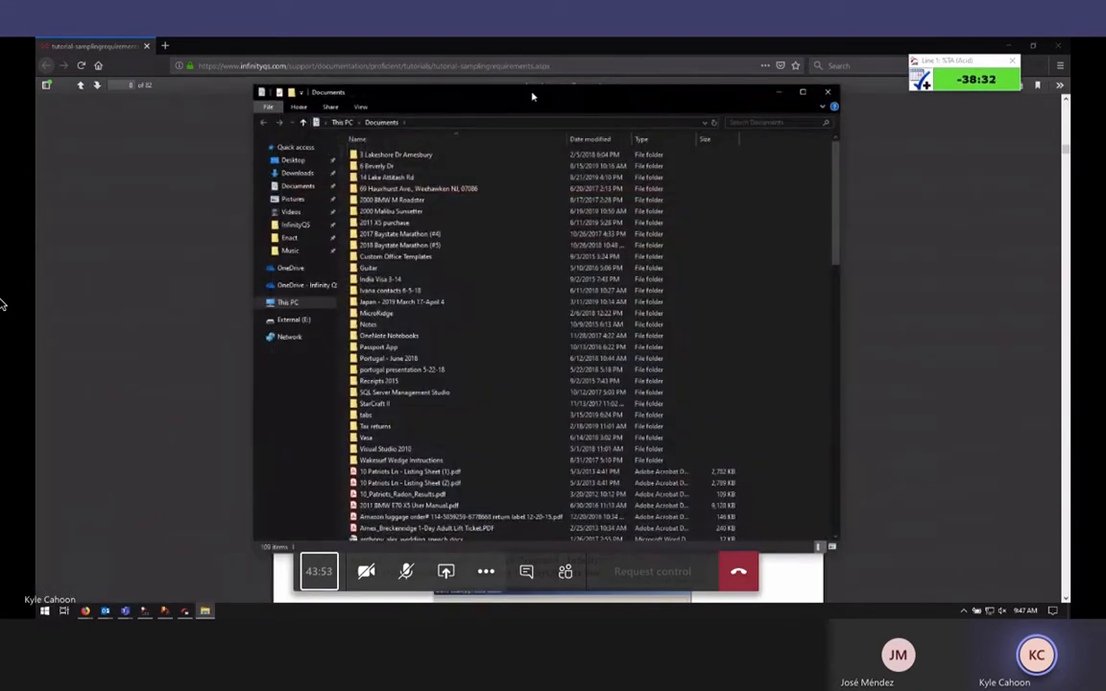
pyautogui.moveTo(533, 96); pyautogui.dragTo(1069, 124)
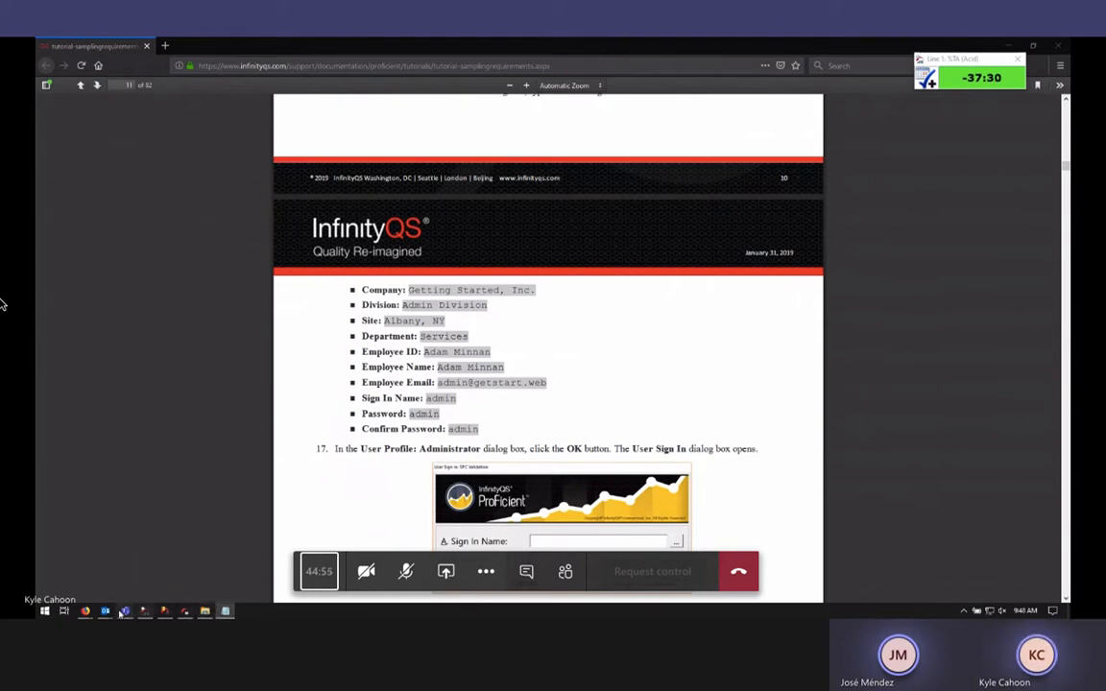
# Add ', as discussed' after Tutorial in the InfinityQS training review reply
pyautogui.moveTo(105, 610)
pyautogui.click(167, 590)
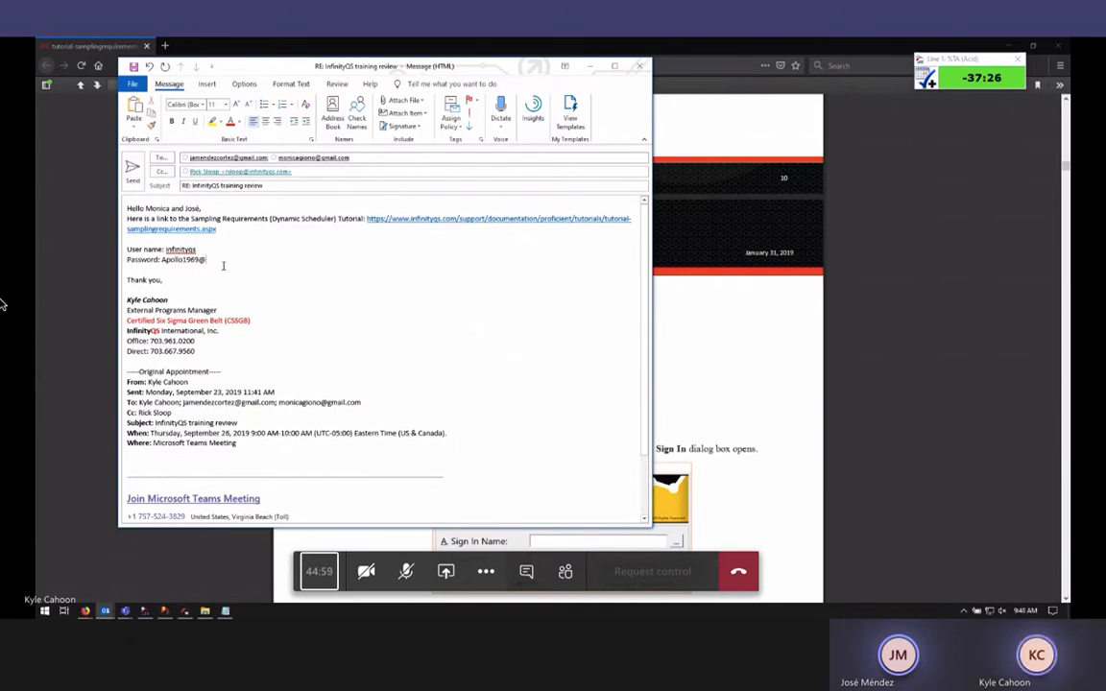
pyautogui.press('Return')
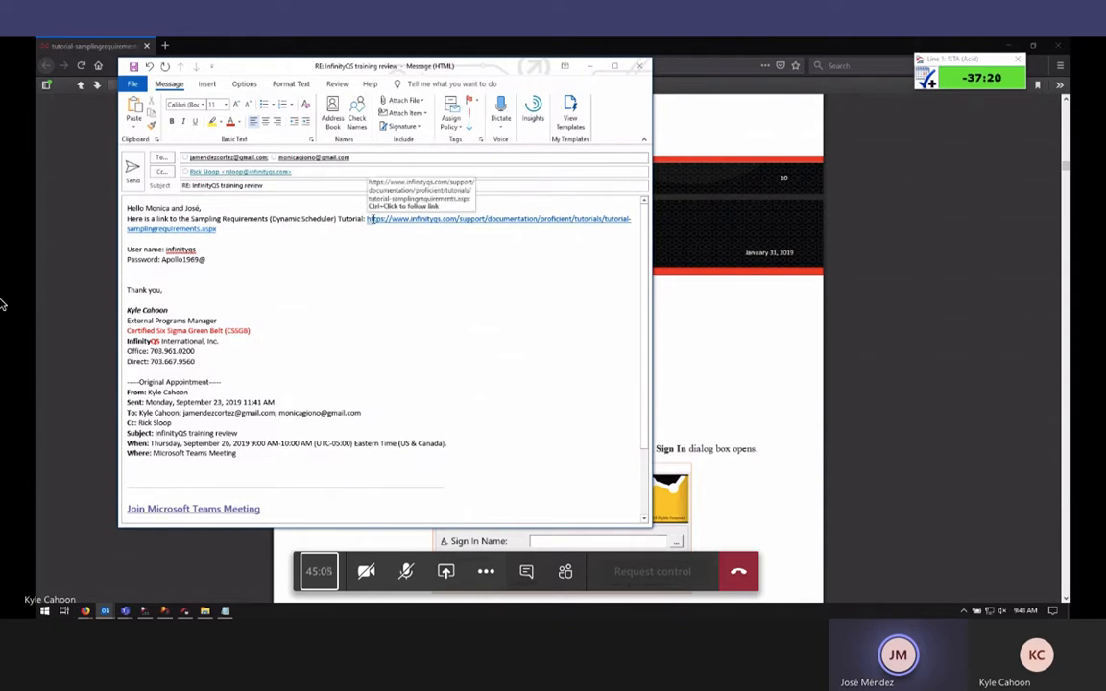
pyautogui.write(', as discussed:')
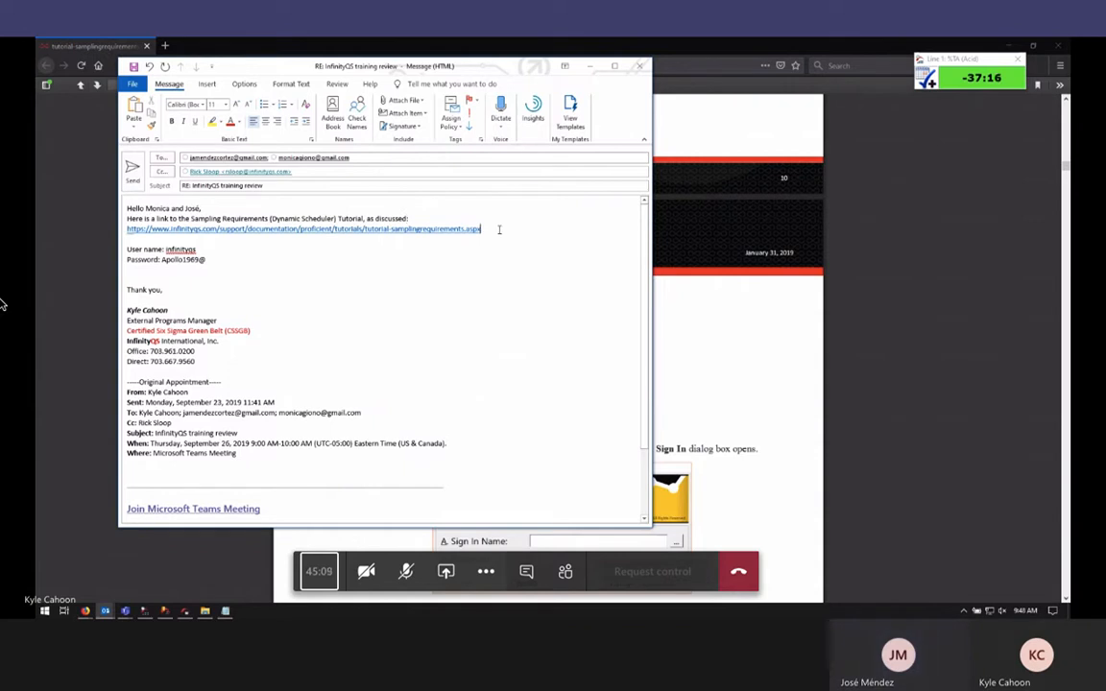
# Add 'Please work through this tutorial before our next meeting.' below the login details
pyautogui.click(162, 275)
pyautogui.press('Return')
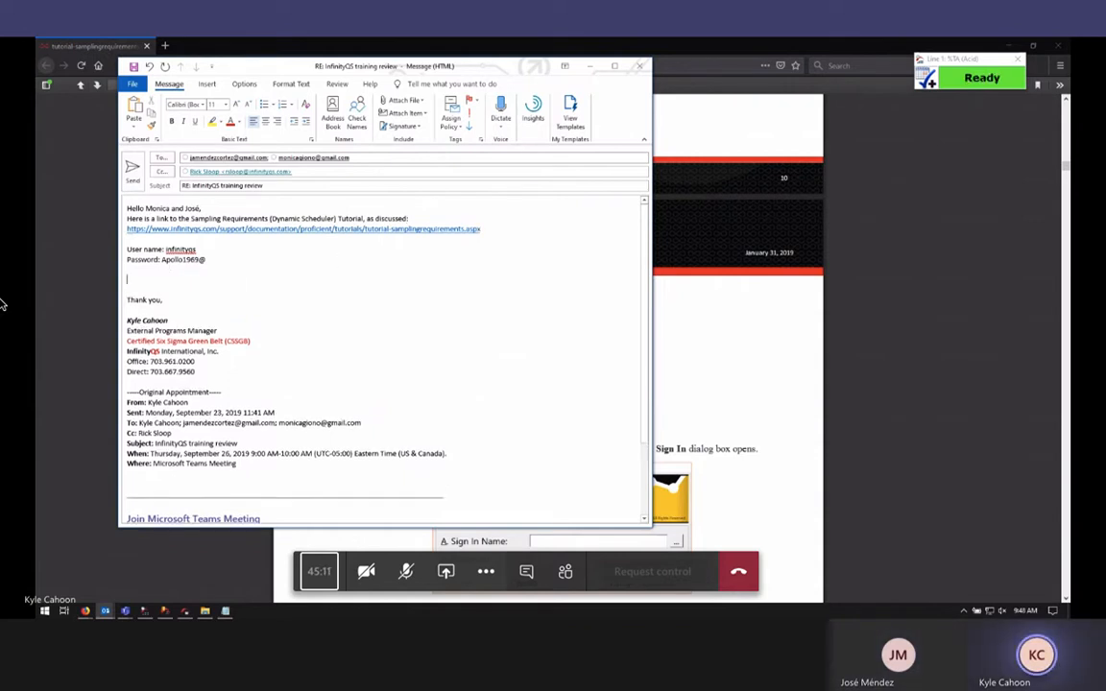
pyautogui.write('Please work through th')
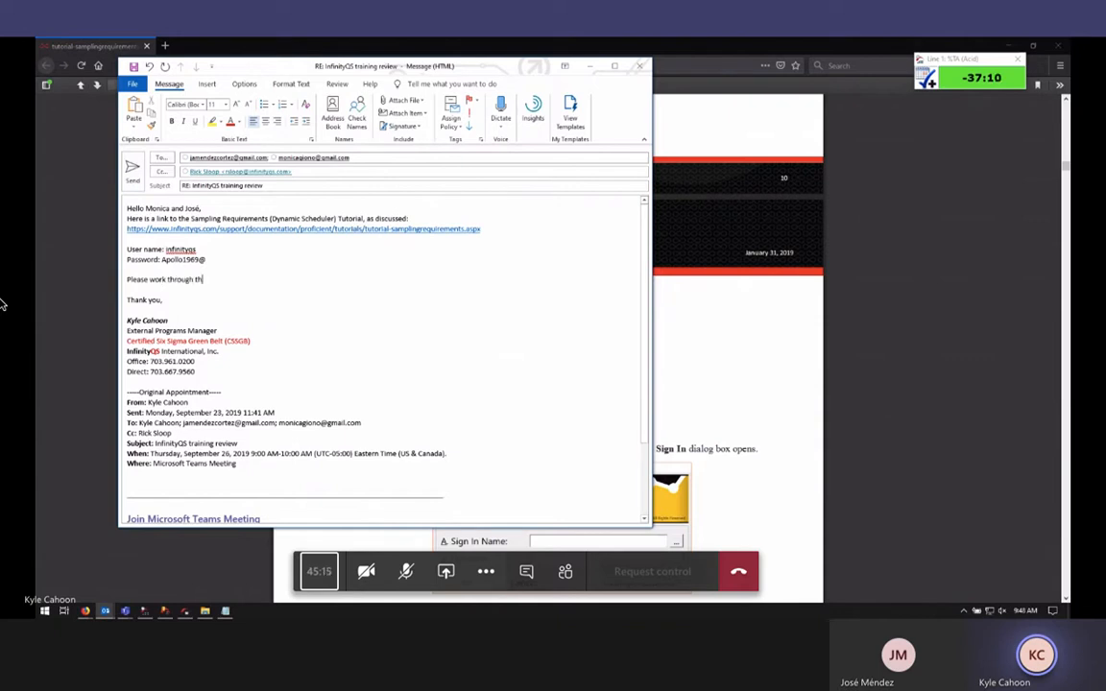
pyautogui.write('is tutori')
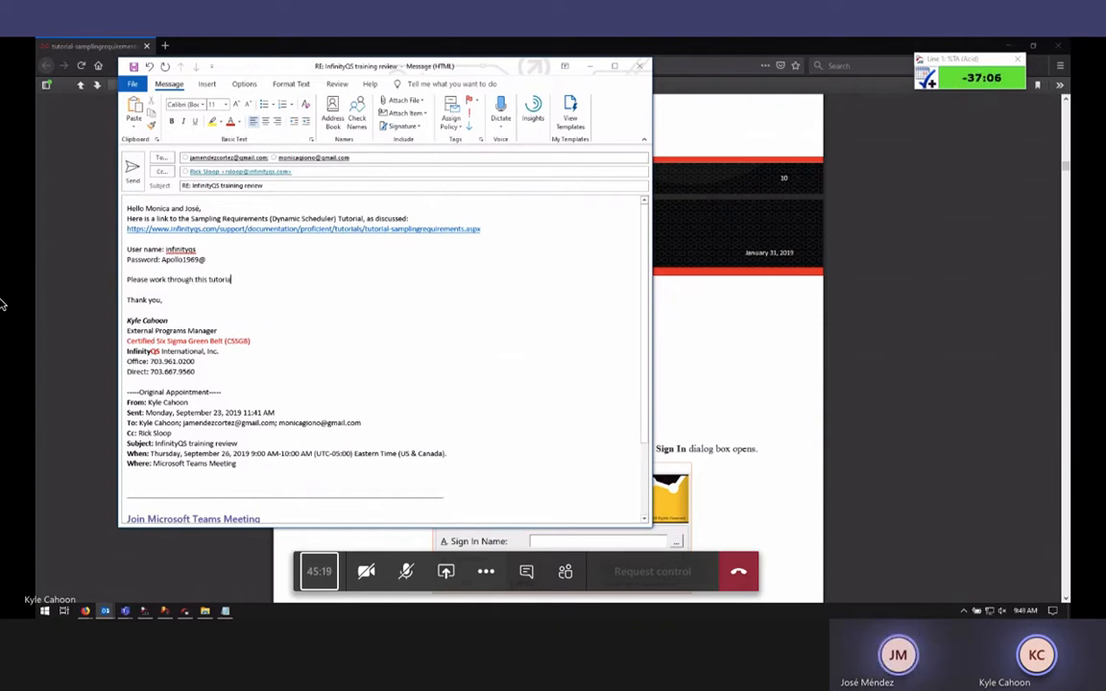
pyautogui.write('al ')
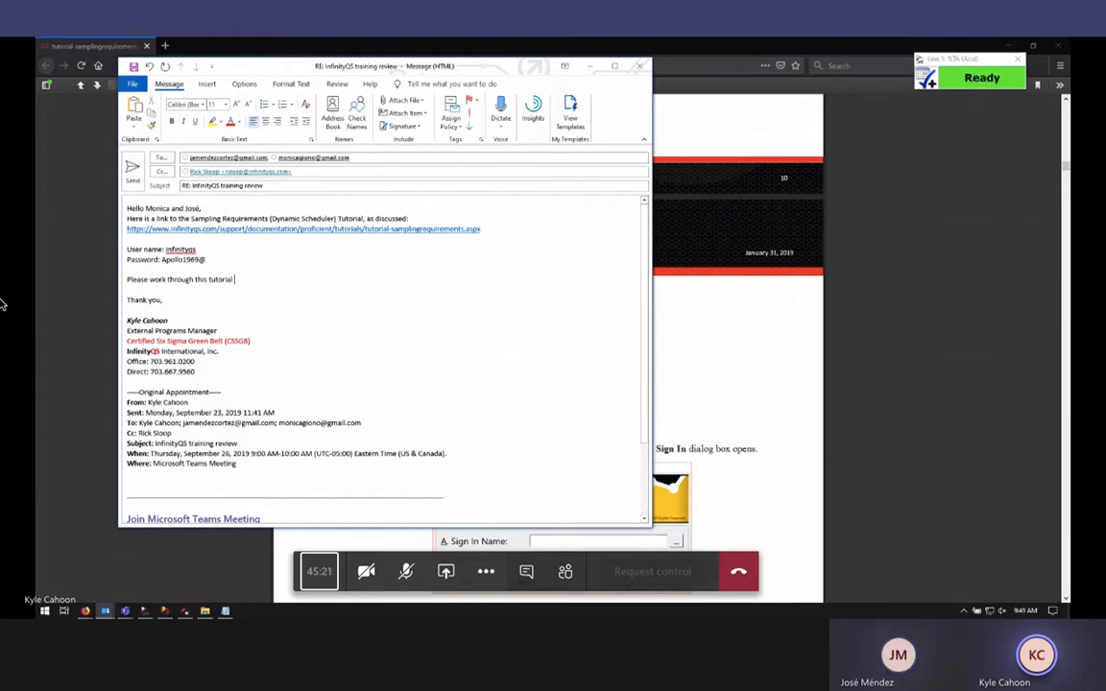
pyautogui.write('before our next meeting')
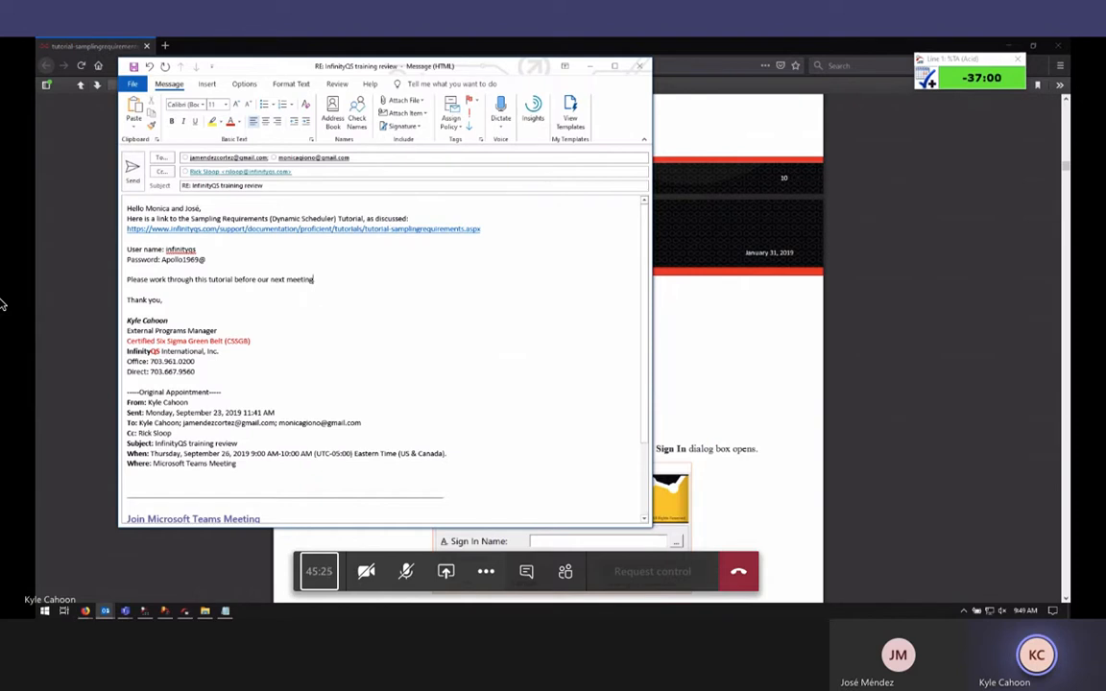
pyautogui.write('.')
pyautogui.press('Return')
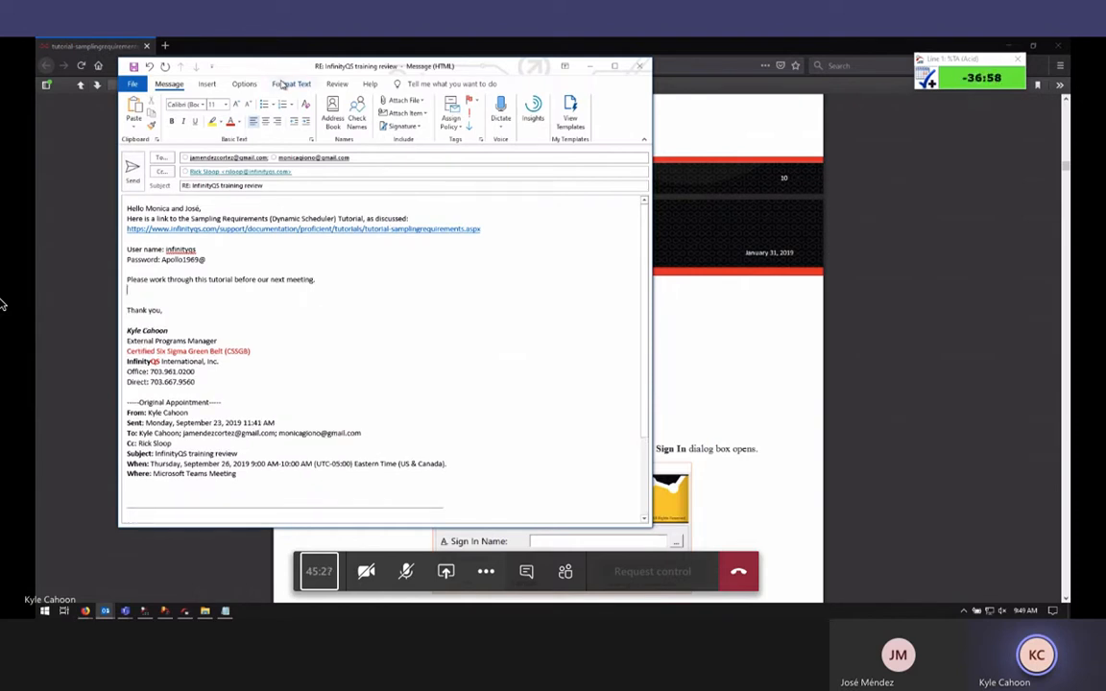
pyautogui.moveTo(314, 77); pyautogui.dragTo(453, 120)
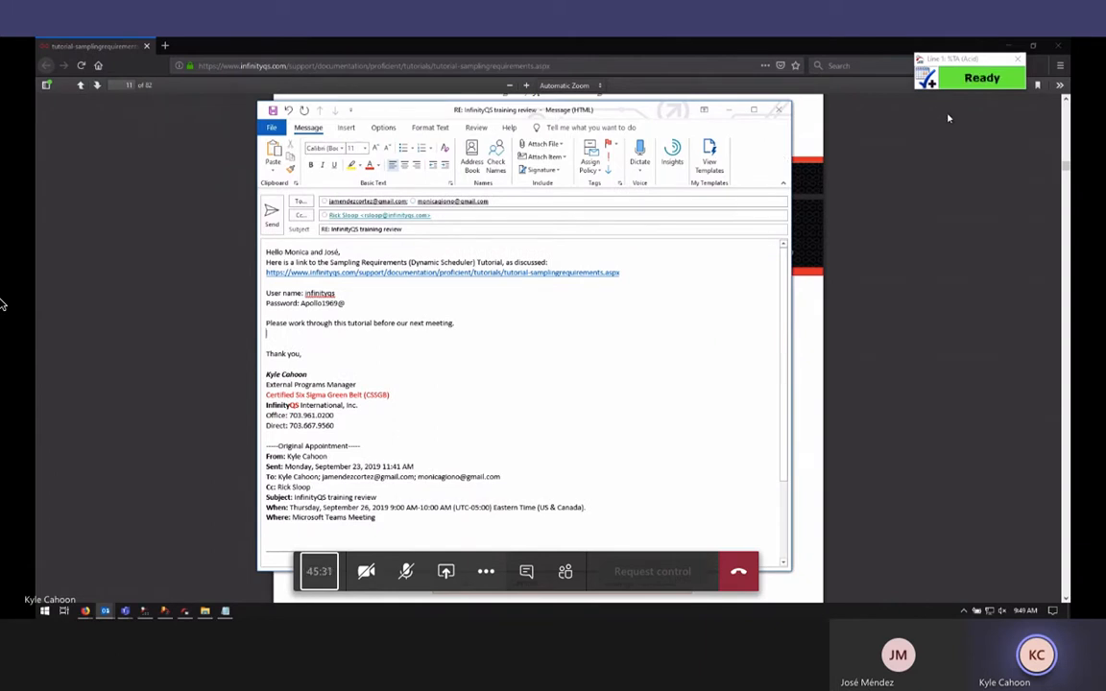
# Nudge the %TA (Acid) timer window slightly to the left
pyautogui.moveTo(972, 64); pyautogui.dragTo(969, 63)
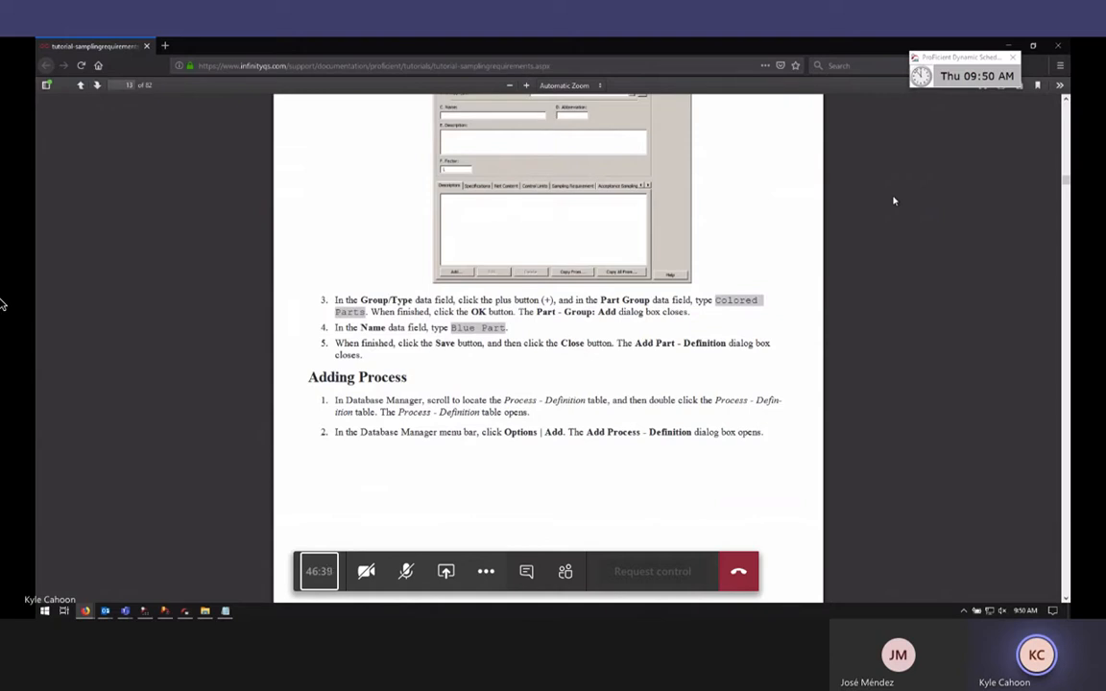
# Bring the RE: InfinityQS training review reply back to the front from the taskbar
pyautogui.moveTo(106, 611)
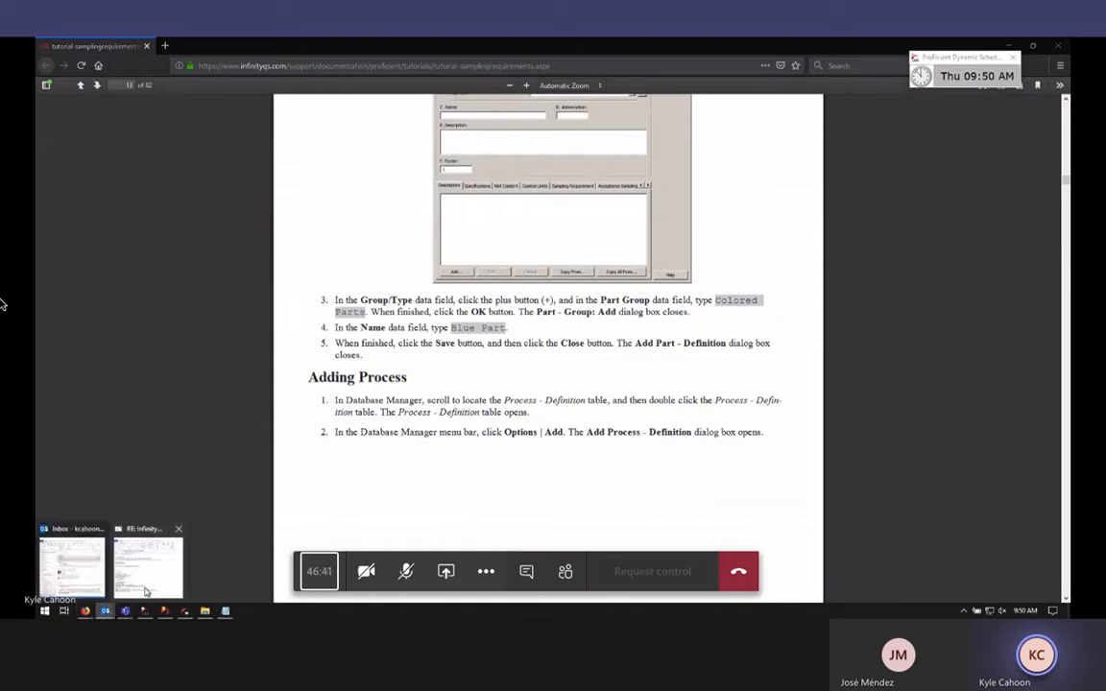
pyautogui.click(146, 591)
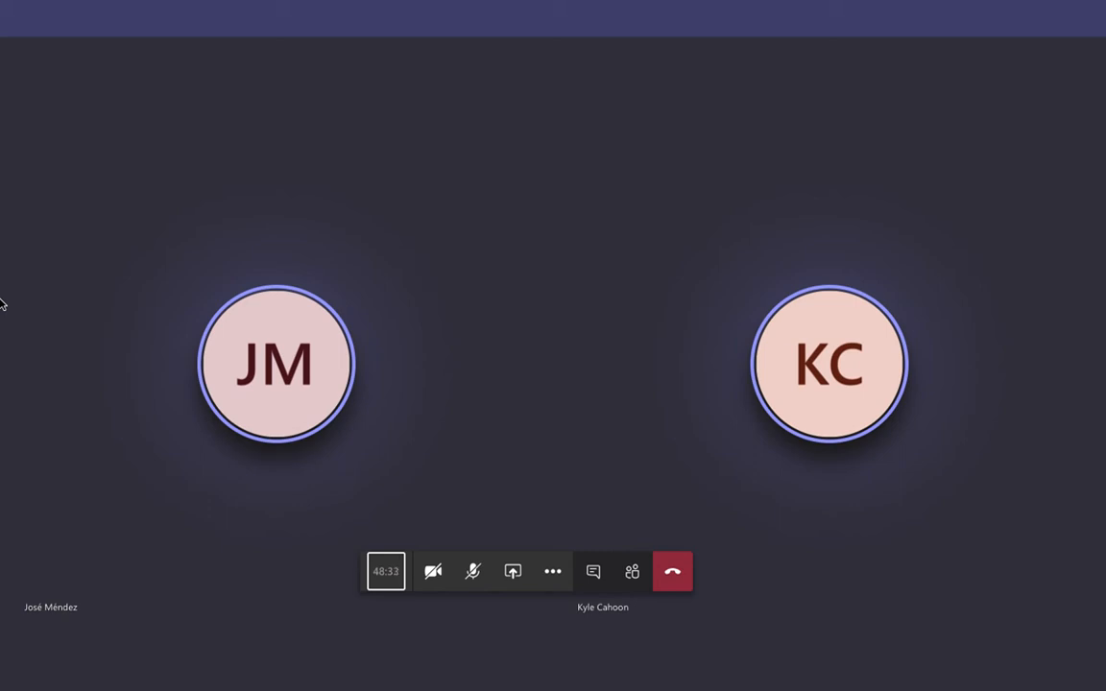
# Open the screen recorder's menu-bar options to stop recording
pyautogui.moveTo(514, 10)
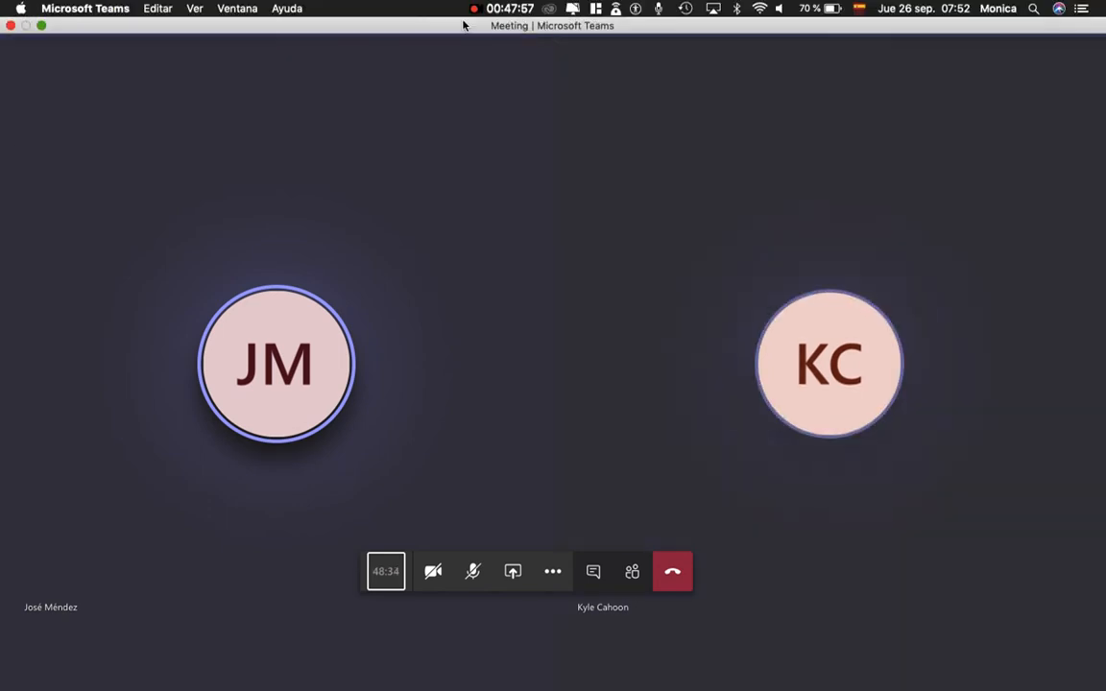
pyautogui.click(514, 9)
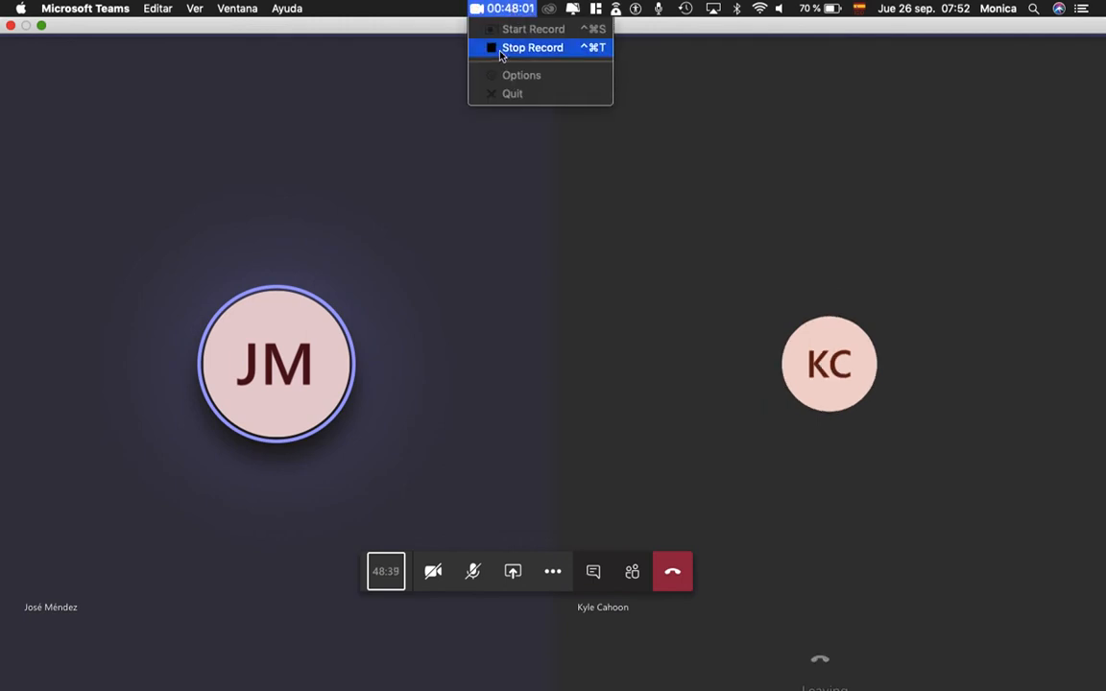